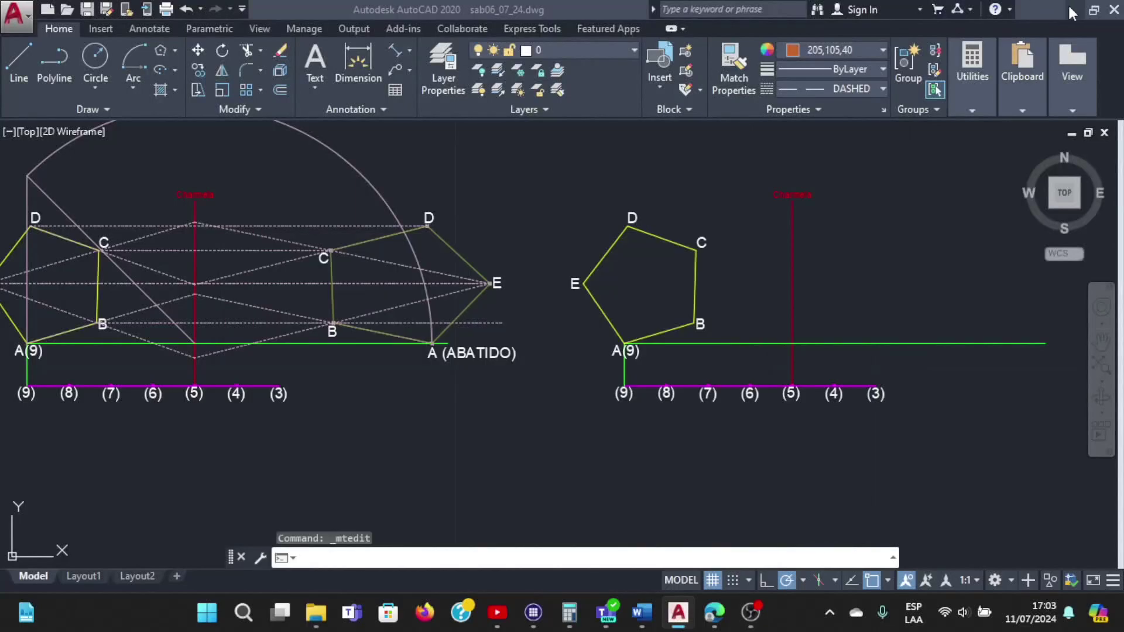
# Set the current colour for new lines to pink 247,171,174
pyautogui.scroll(-5, 747, 245)
pyautogui.scroll(5, 726, 234)
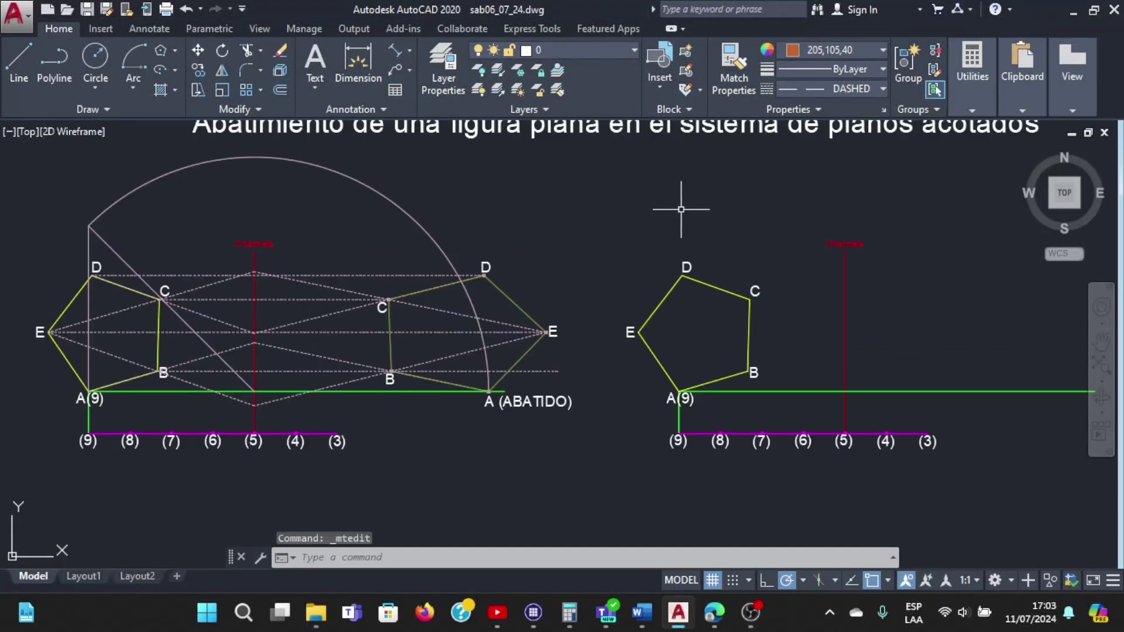
pyautogui.scroll(-5, 682, 218)
pyautogui.scroll(5, 595, 170)
pyautogui.scroll(-4, 576, 149)
pyautogui.scroll(4, 581, 138)
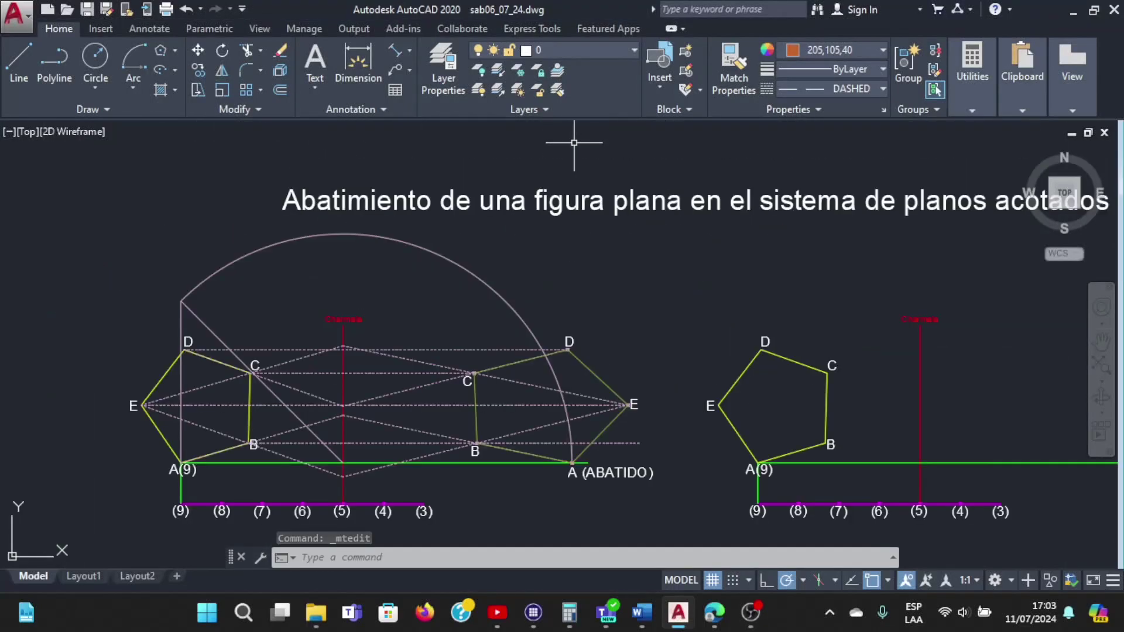
pyautogui.scroll(-4, 653, 159)
pyautogui.scroll(4, 653, 159)
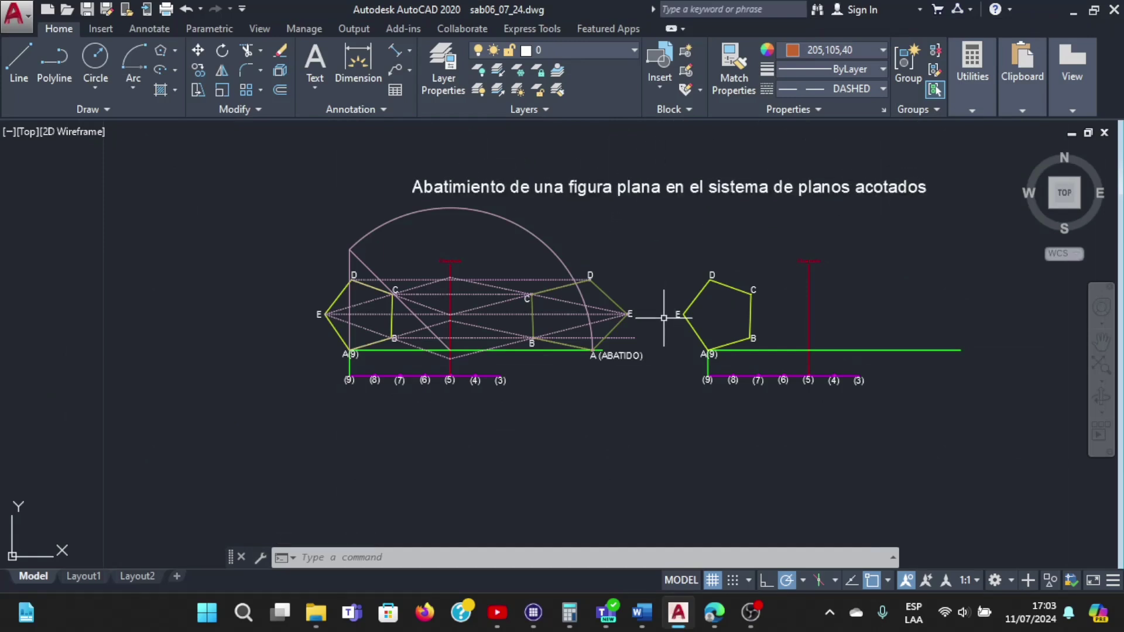
pyautogui.scroll(2, 363, 322)
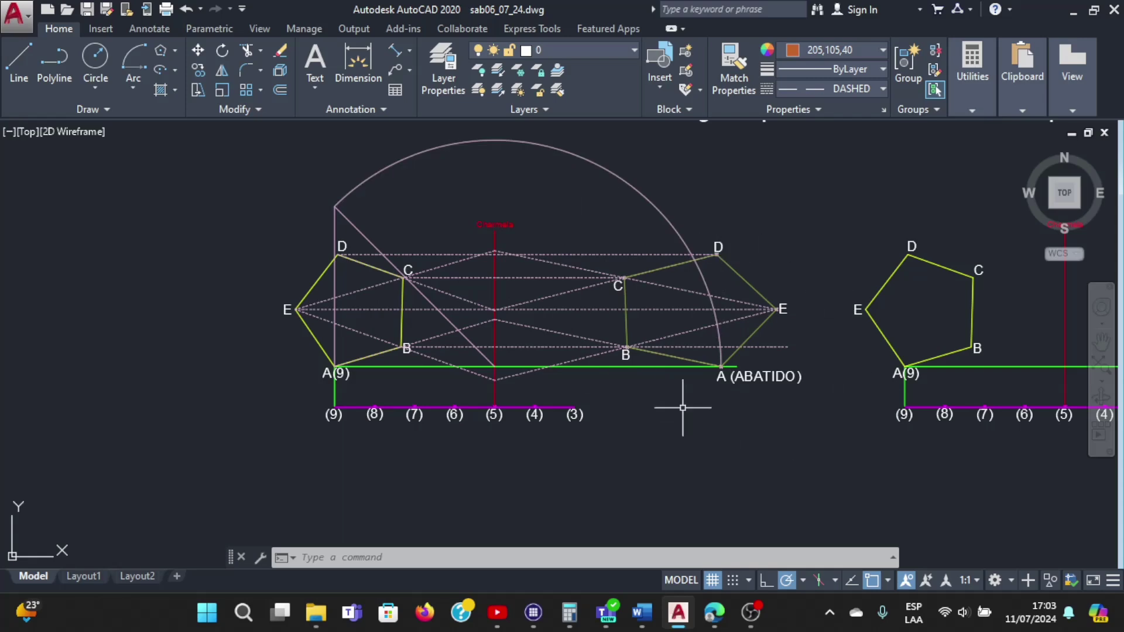
pyautogui.scroll(-2, 765, 350)
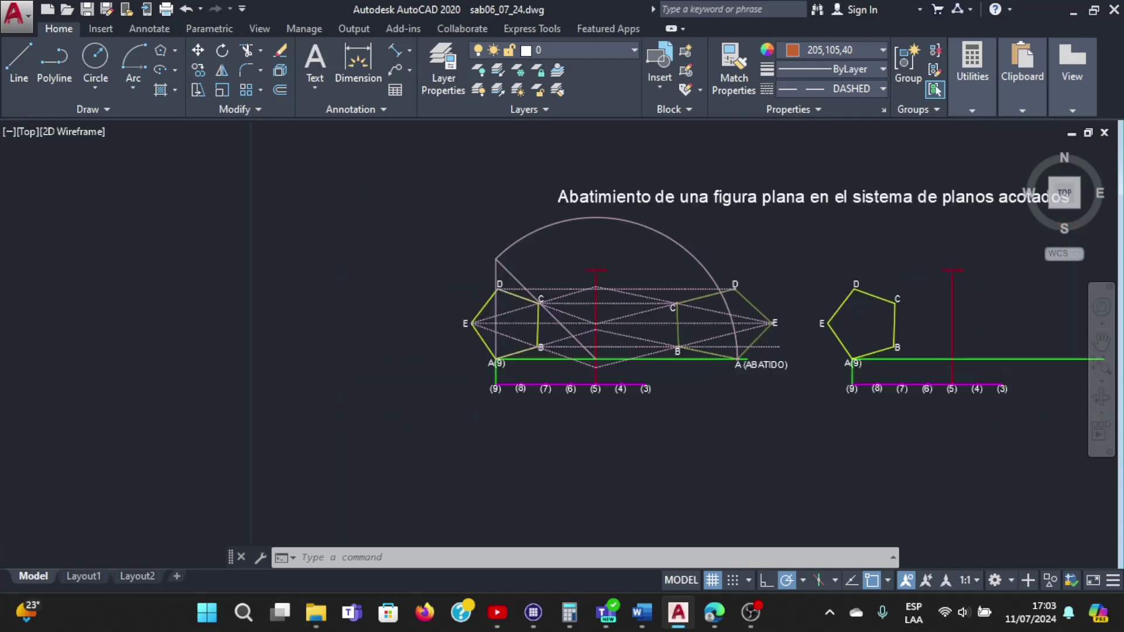
pyautogui.scroll(-1, 820, 352)
pyautogui.scroll(1, 903, 337)
pyautogui.scroll(3, 913, 337)
pyautogui.scroll(-2, 929, 336)
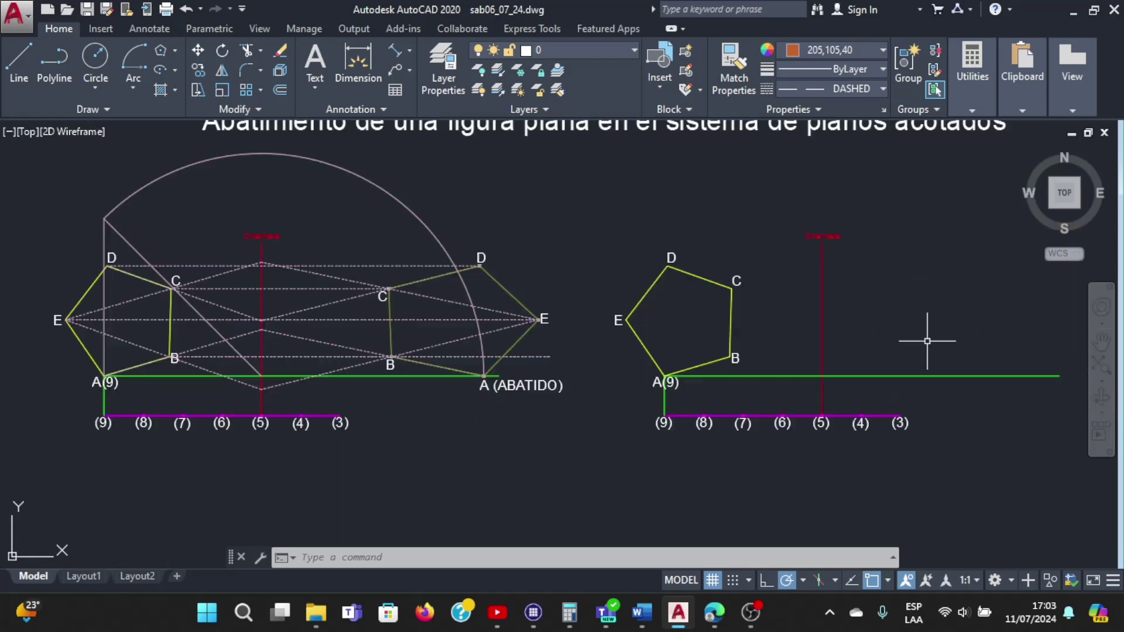
pyautogui.scroll(-1, 949, 339)
pyautogui.scroll(3, 950, 343)
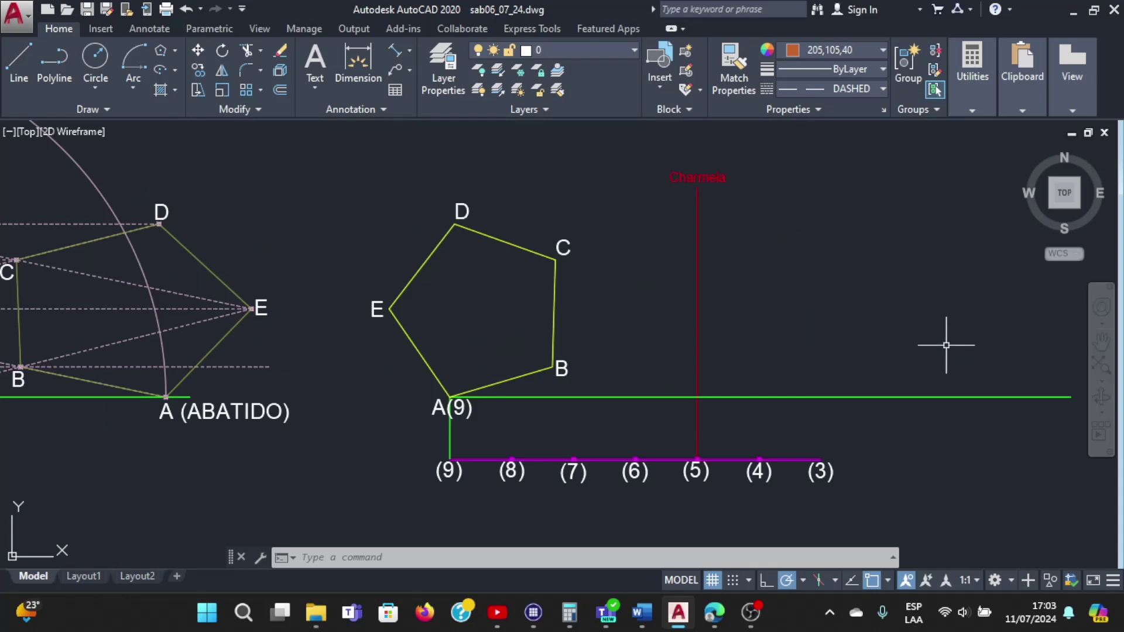
pyautogui.scroll(-3, 943, 339)
pyautogui.scroll(2, 947, 338)
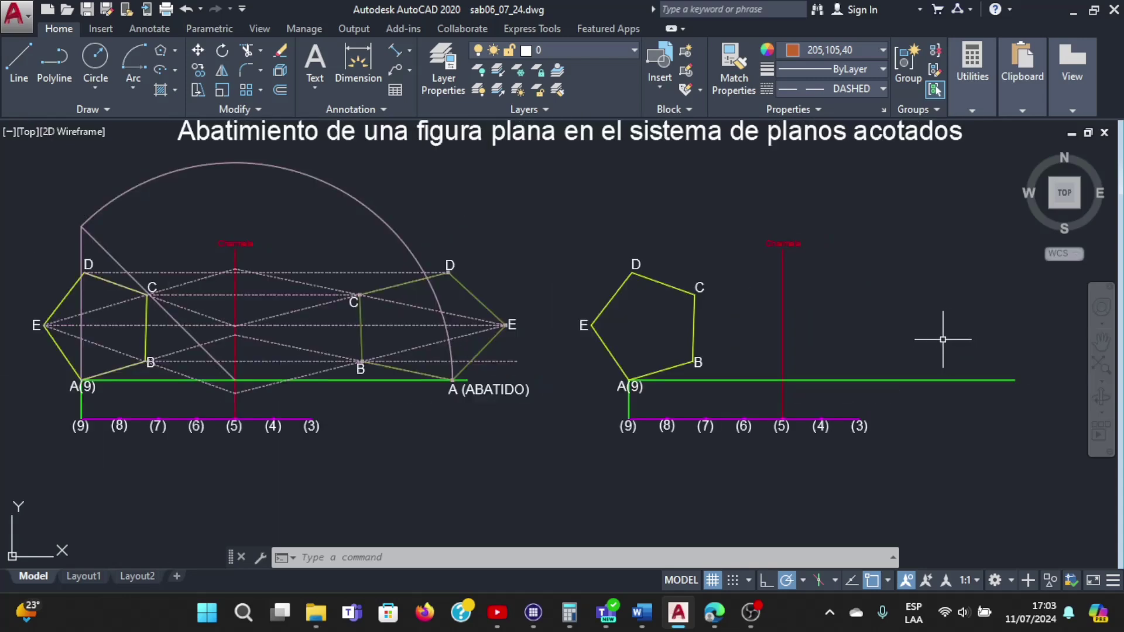
pyautogui.scroll(1, 747, 362)
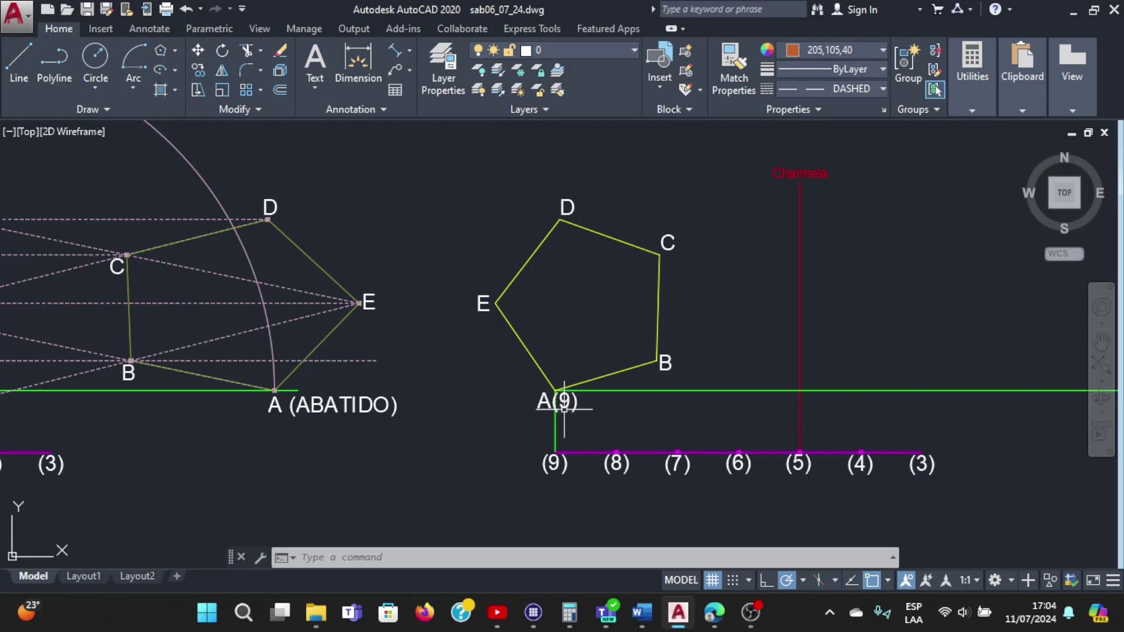
pyautogui.scroll(3, 561, 393)
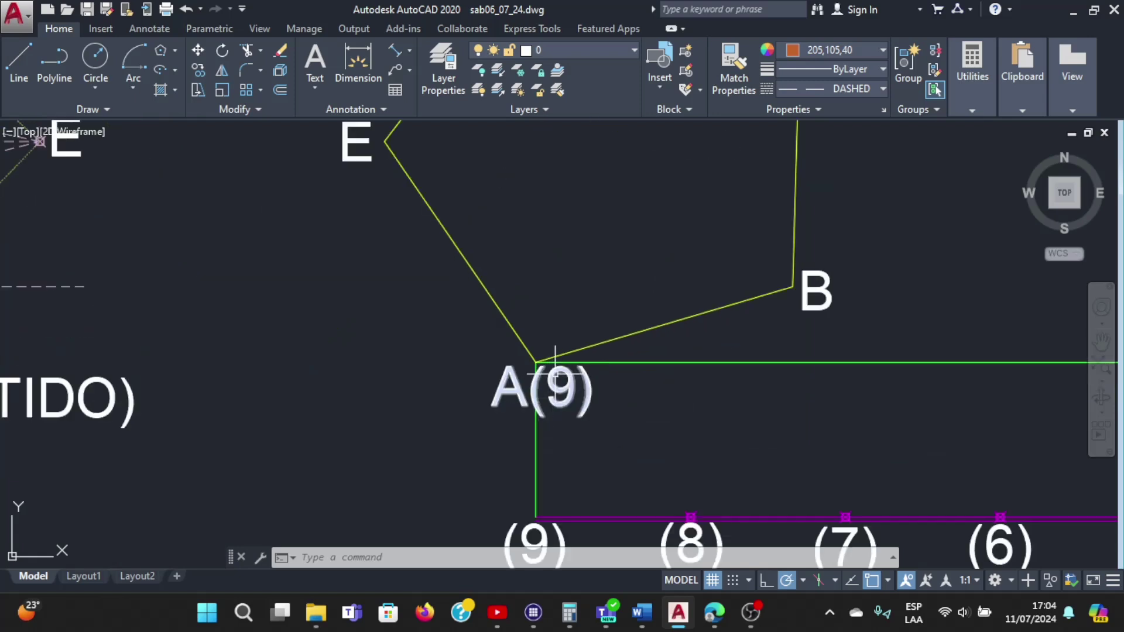
pyautogui.scroll(-2, 579, 372)
pyautogui.scroll(-2, 641, 383)
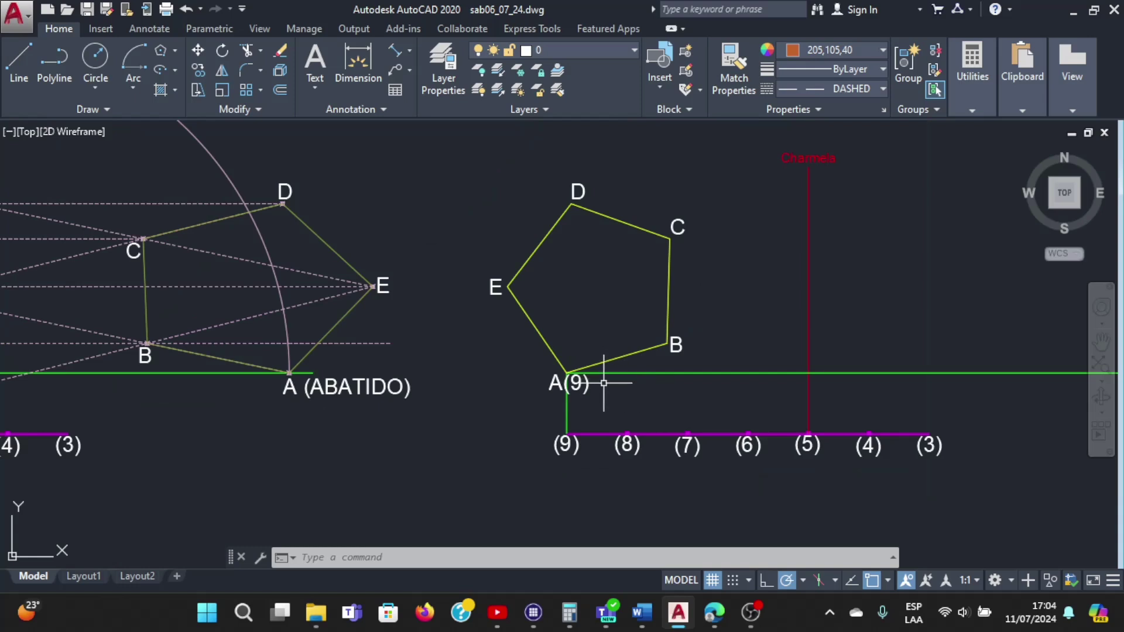
pyautogui.scroll(2, 605, 383)
pyautogui.scroll(-2, 609, 380)
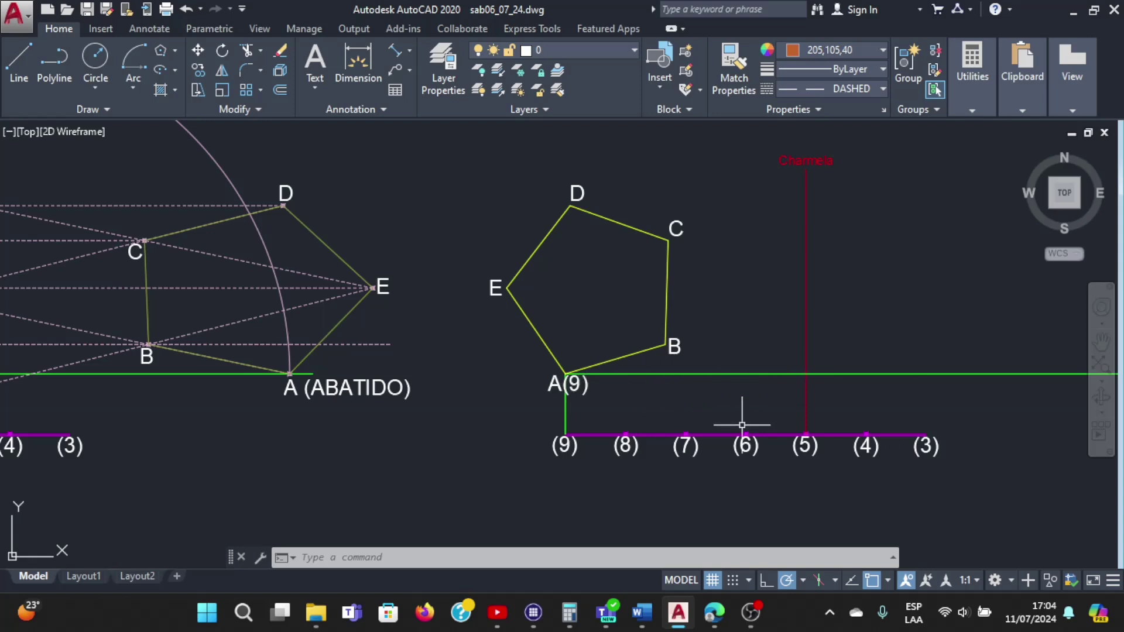
pyautogui.scroll(2, 751, 381)
pyautogui.scroll(-2, 752, 381)
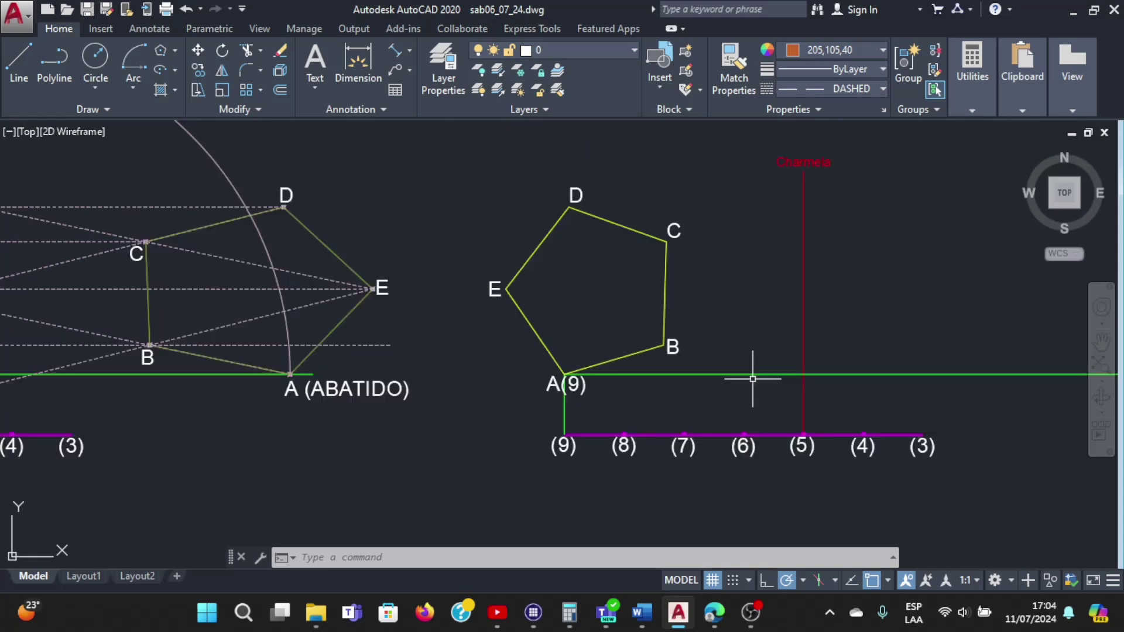
pyautogui.scroll(-2, 749, 316)
pyautogui.scroll(-2, 749, 316)
pyautogui.scroll(4, 725, 281)
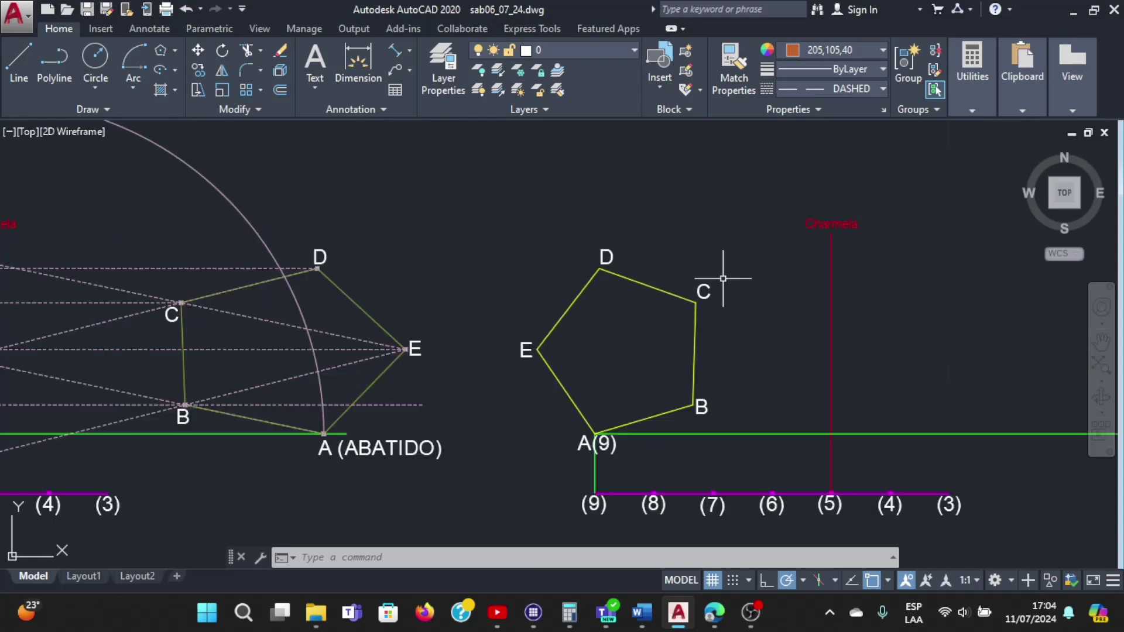
pyautogui.scroll(-3, 724, 269)
pyautogui.scroll(3, 722, 255)
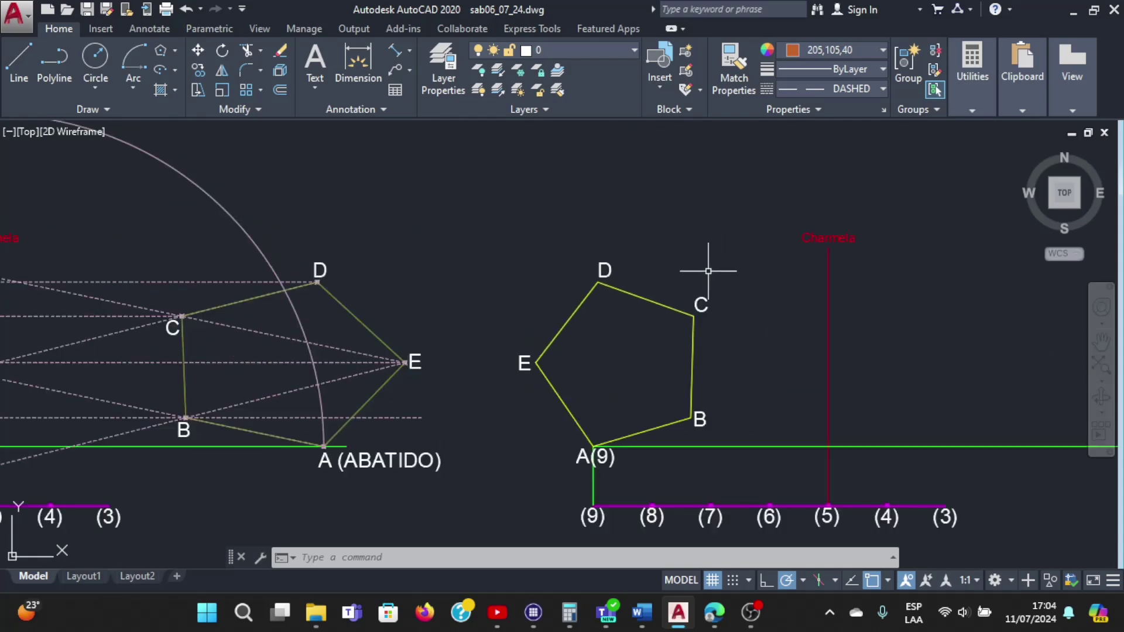
pyautogui.scroll(-2, 709, 271)
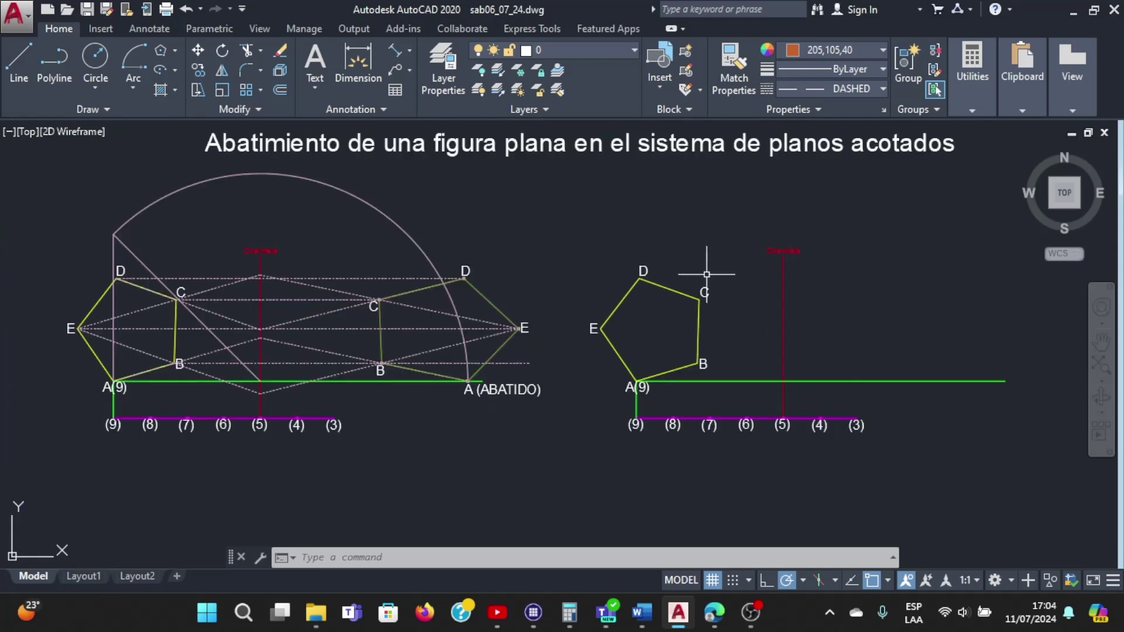
pyautogui.click(27, 60)
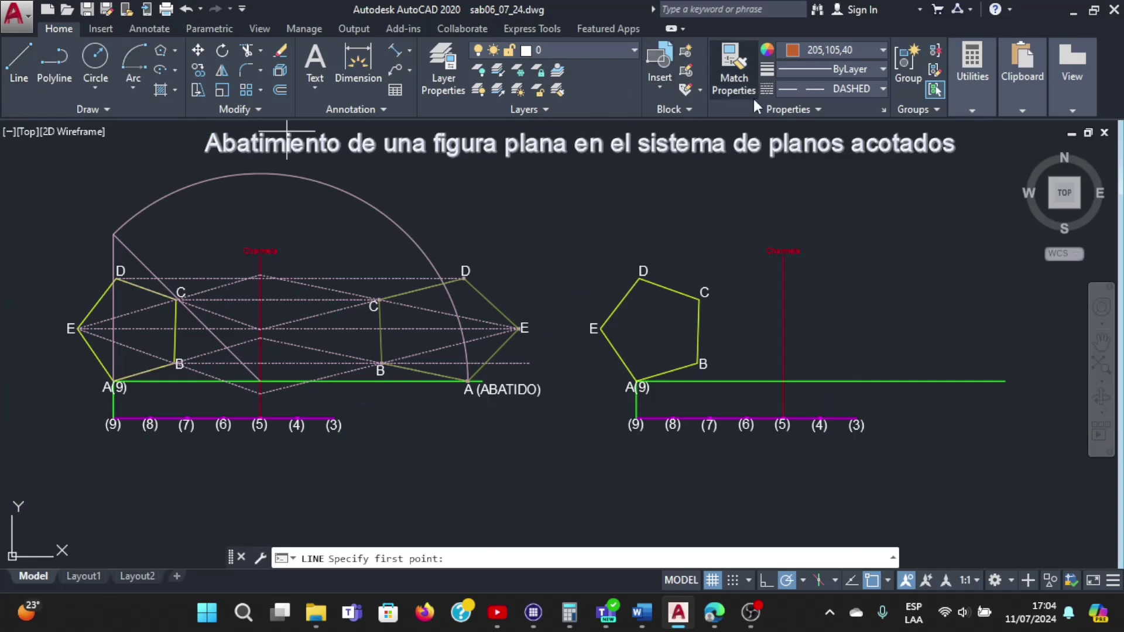
pyautogui.click(879, 49)
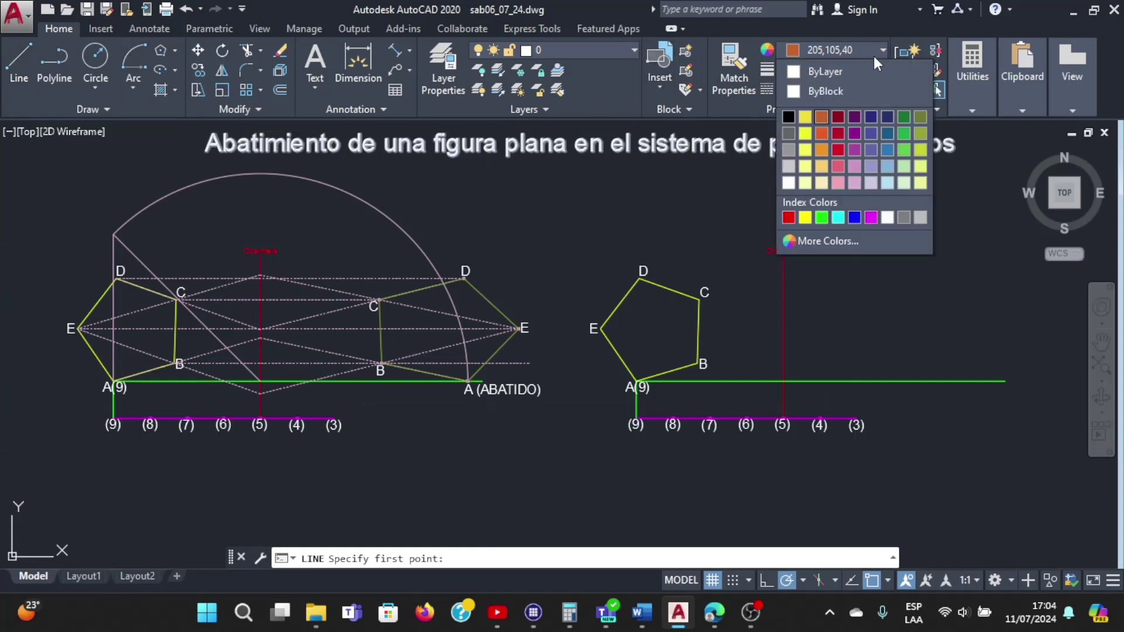
pyautogui.click(839, 184)
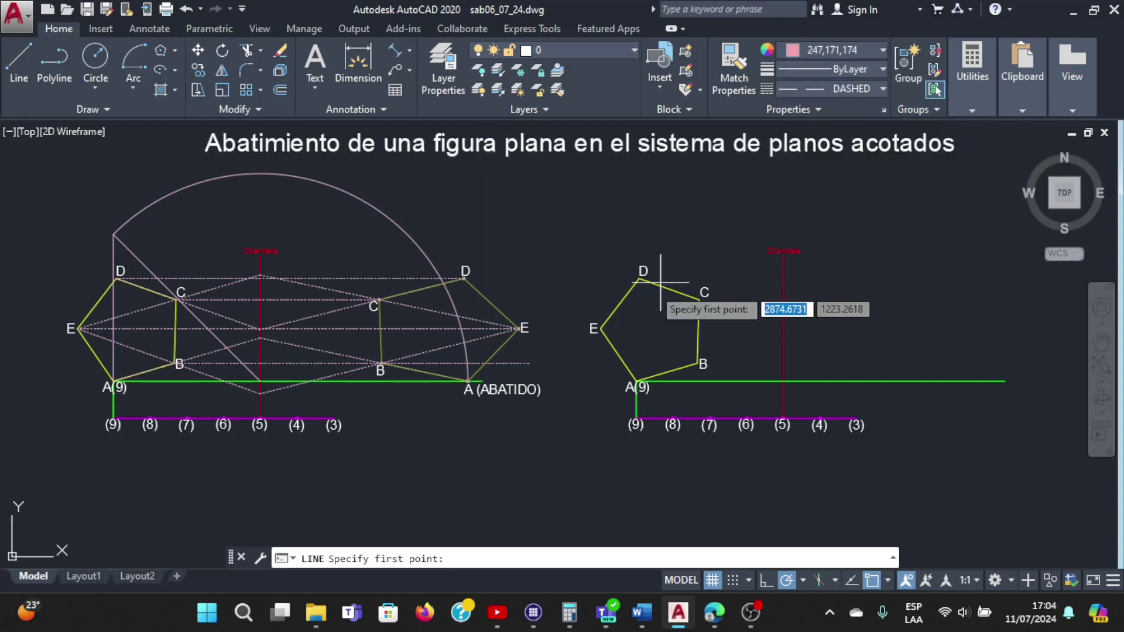
# Draw a line 4 units up from A(9), then down to the green/red line intersection
pyautogui.scroll(5, 636, 381)
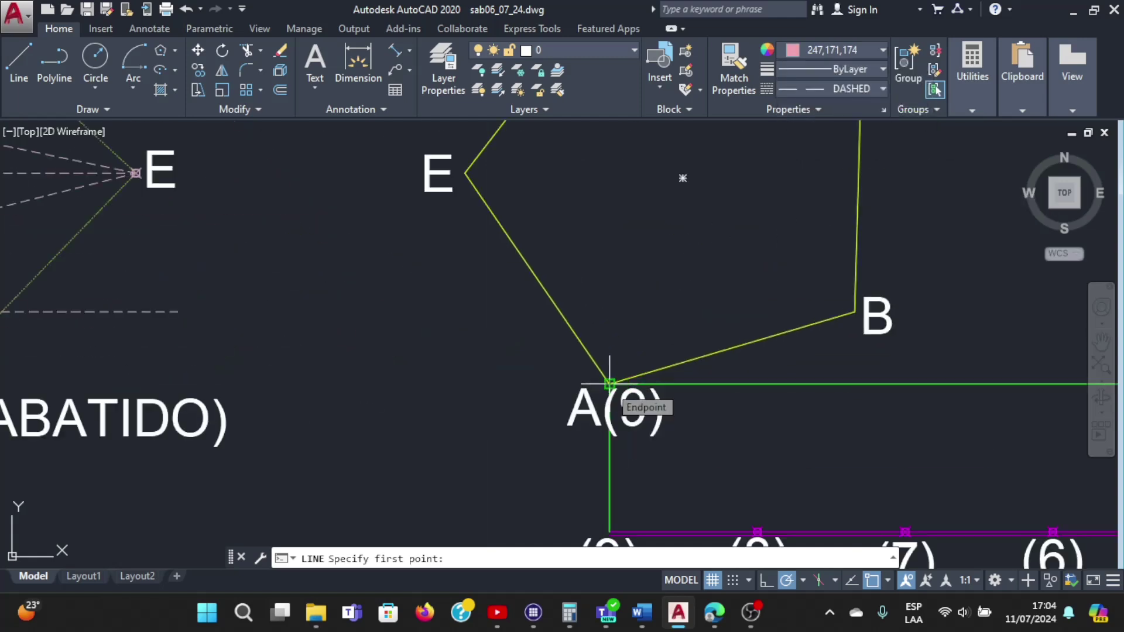
pyautogui.click(609, 383)
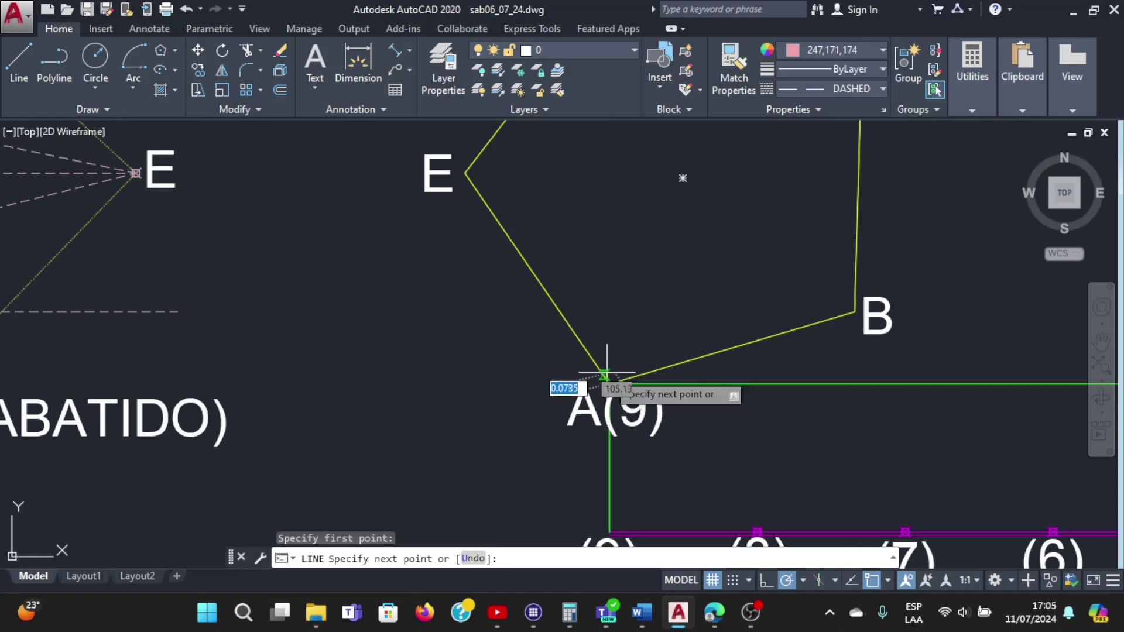
pyautogui.scroll(-3, 616, 307)
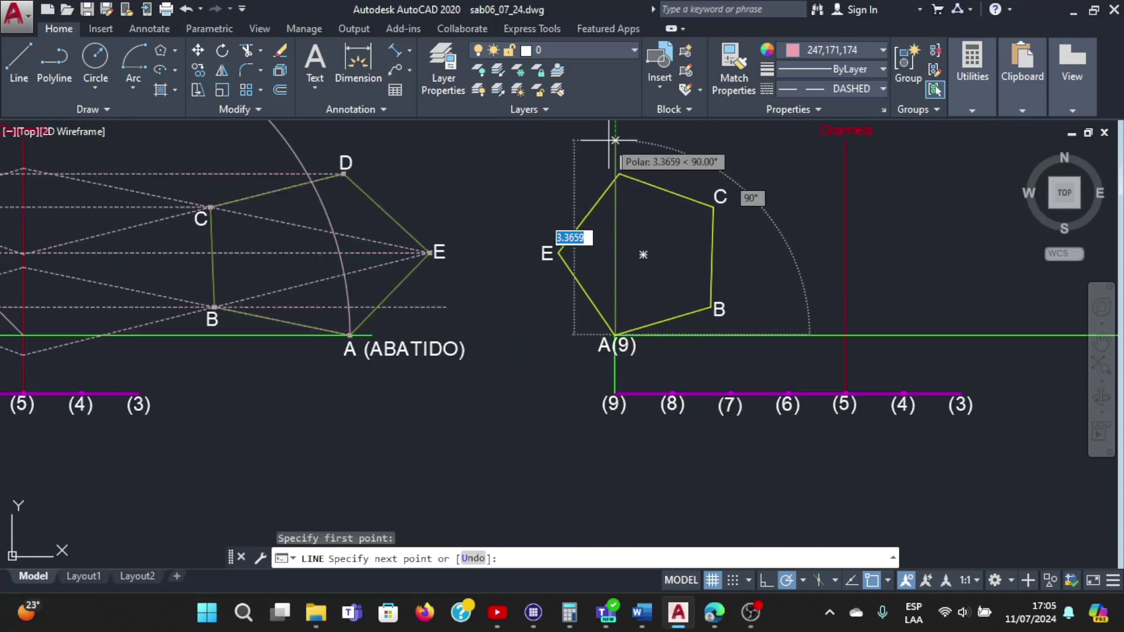
pyautogui.write('4')
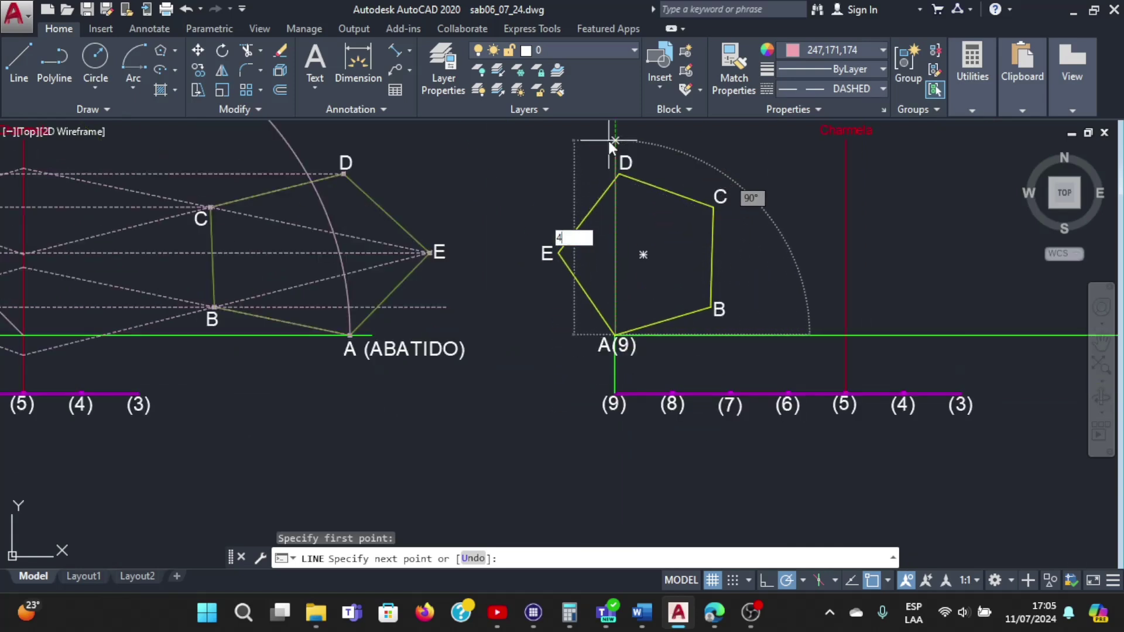
pyautogui.press('Return')
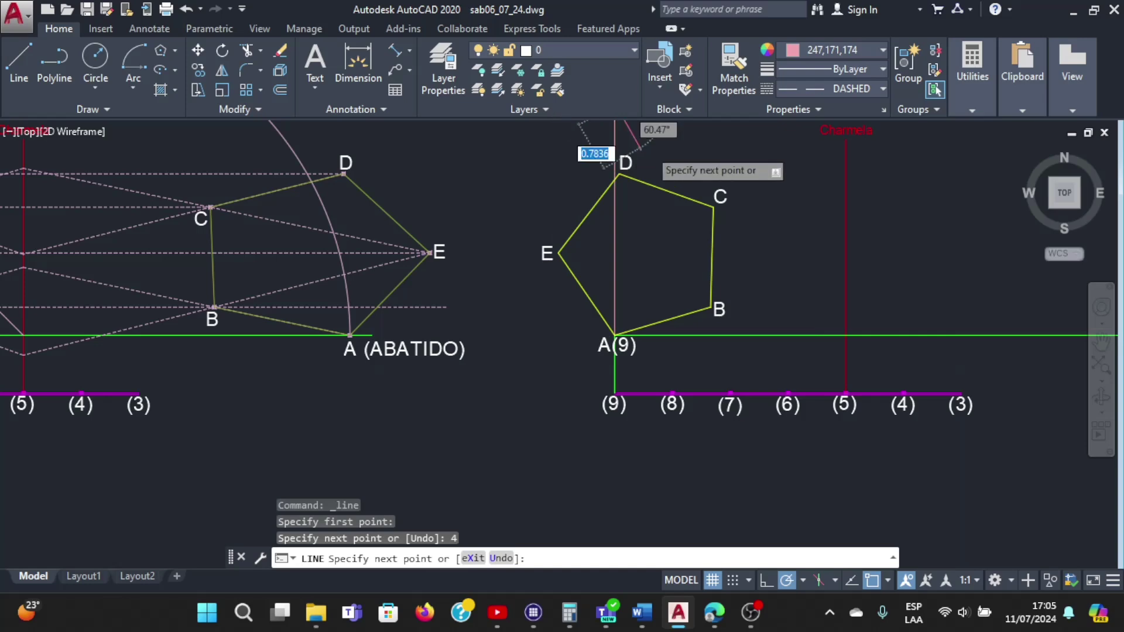
pyautogui.scroll(-3, 650, 155)
pyautogui.scroll(3, 677, 137)
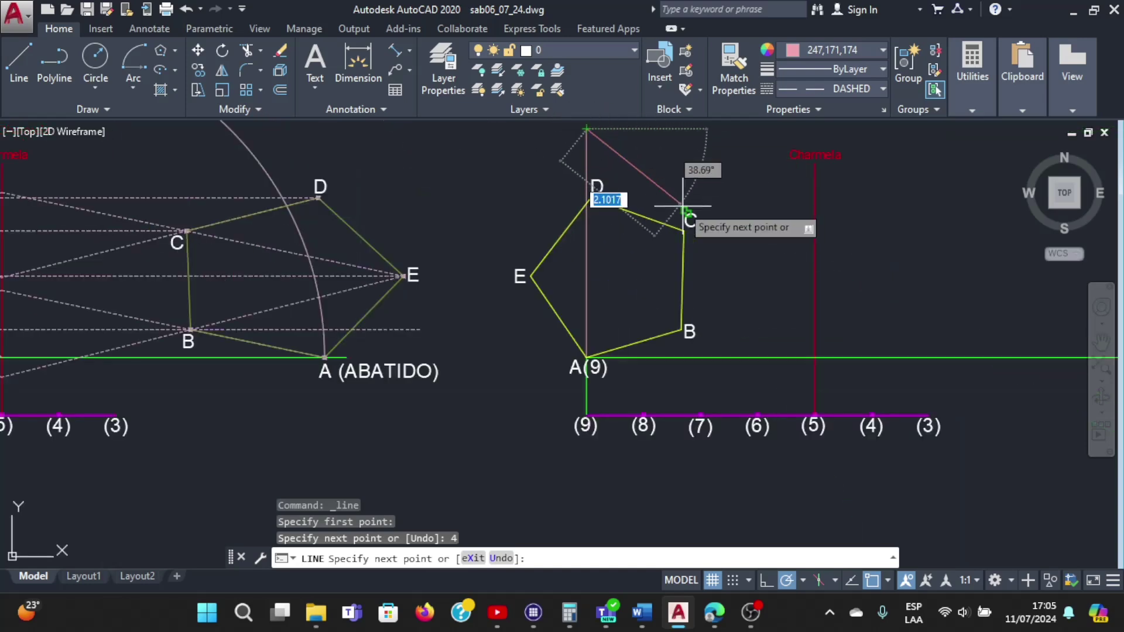
pyautogui.scroll(5, 786, 329)
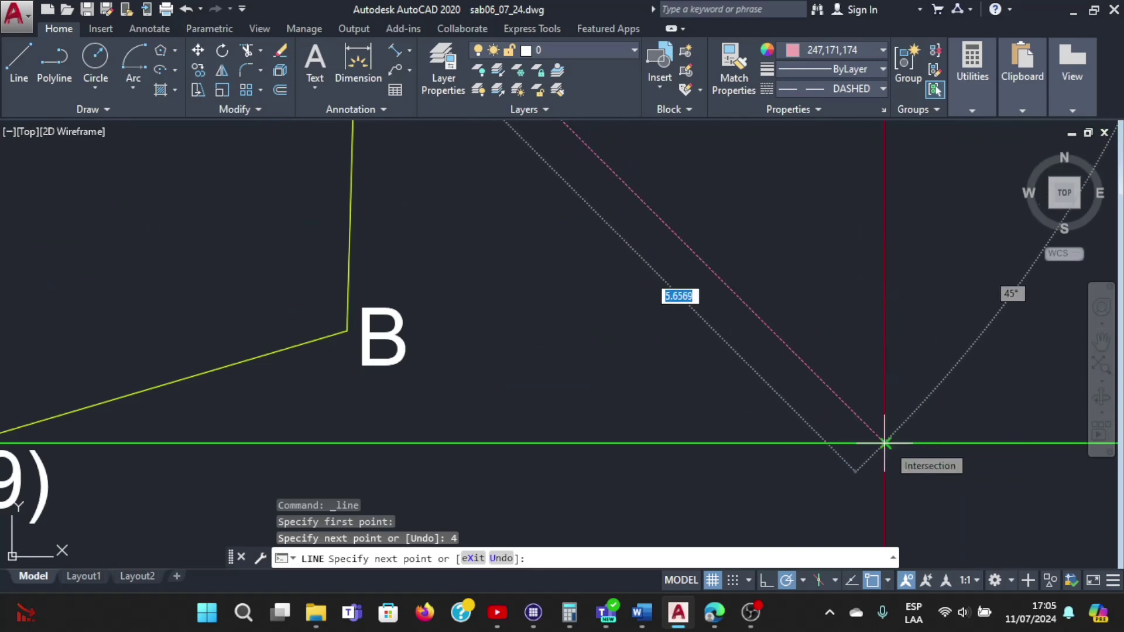
pyautogui.click(885, 443)
pyautogui.scroll(-3, 883, 443)
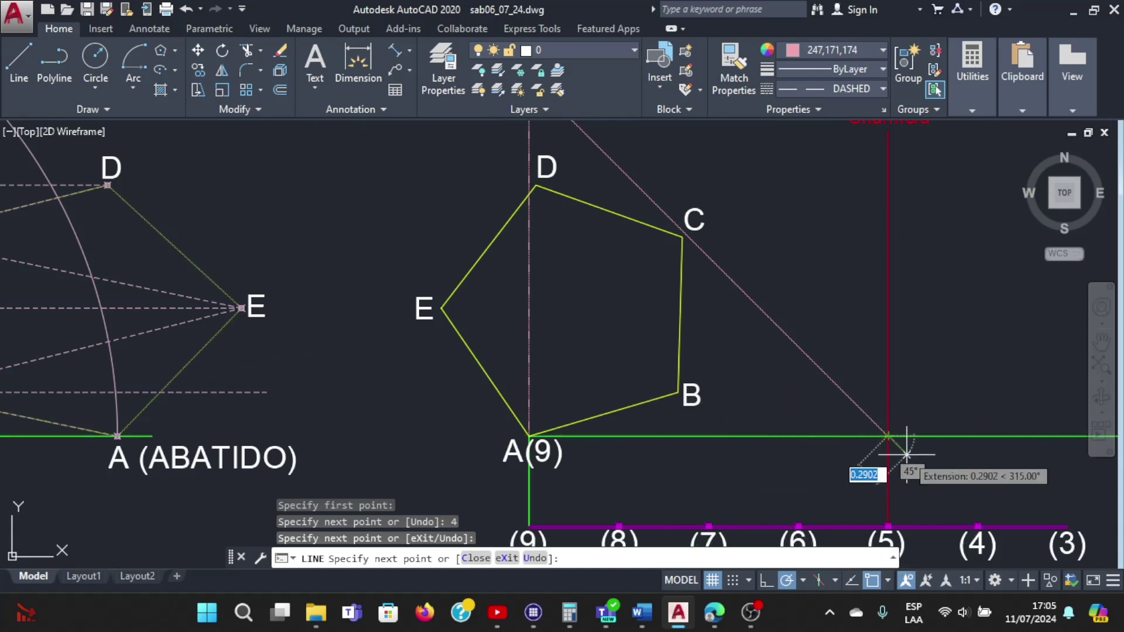
pyautogui.press('Return')
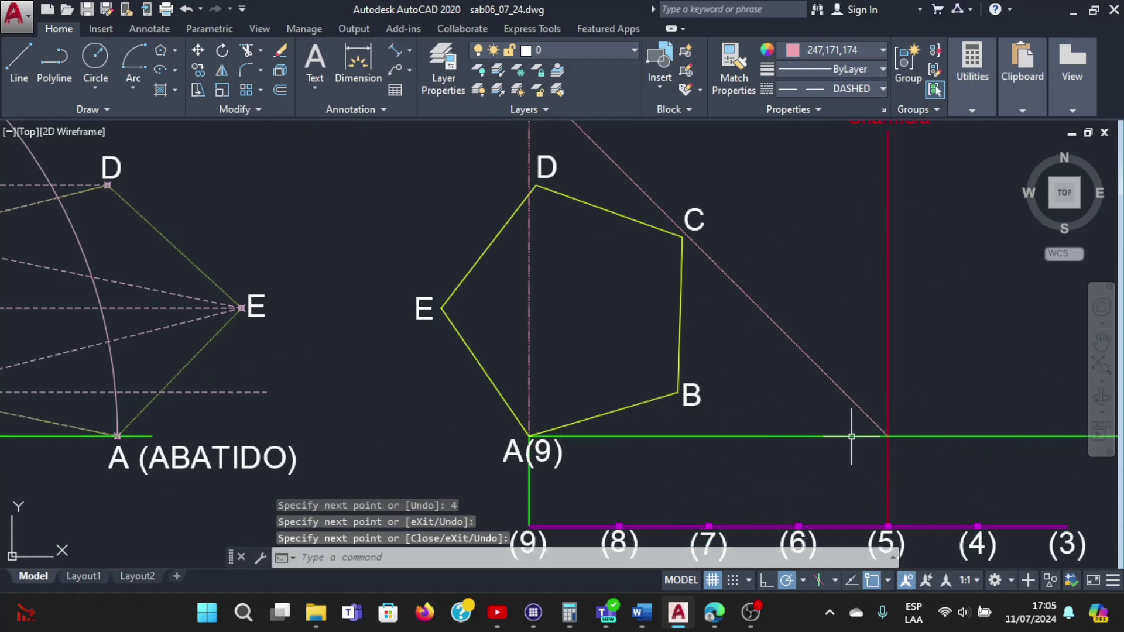
pyautogui.scroll(-4, 749, 327)
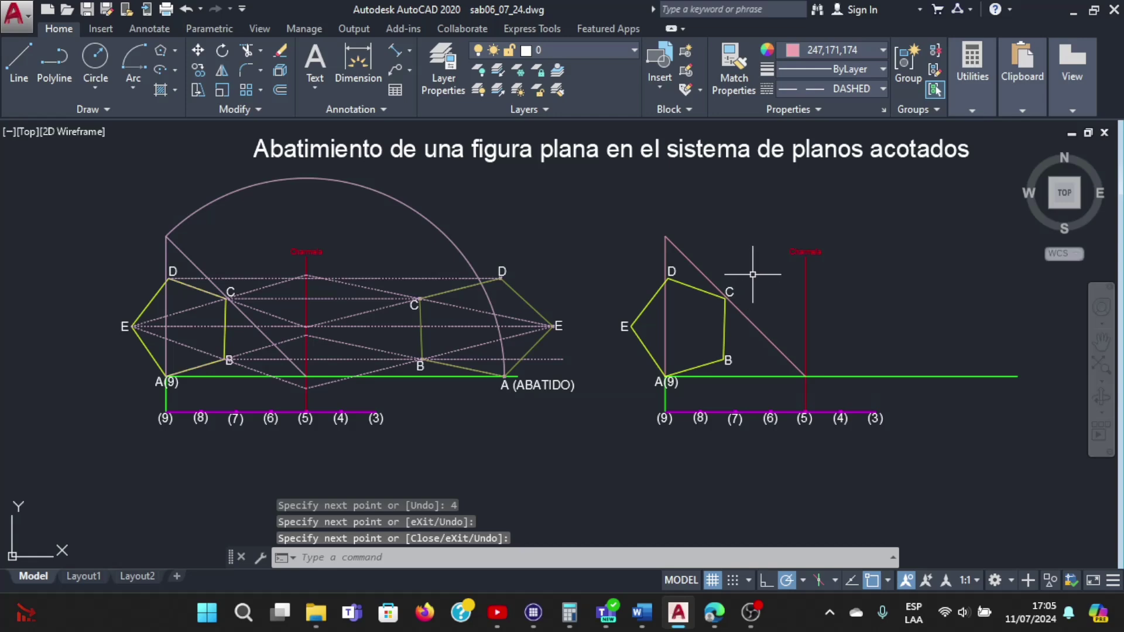
pyautogui.scroll(3, 749, 270)
pyautogui.scroll(2, 747, 275)
pyautogui.scroll(-2, 746, 286)
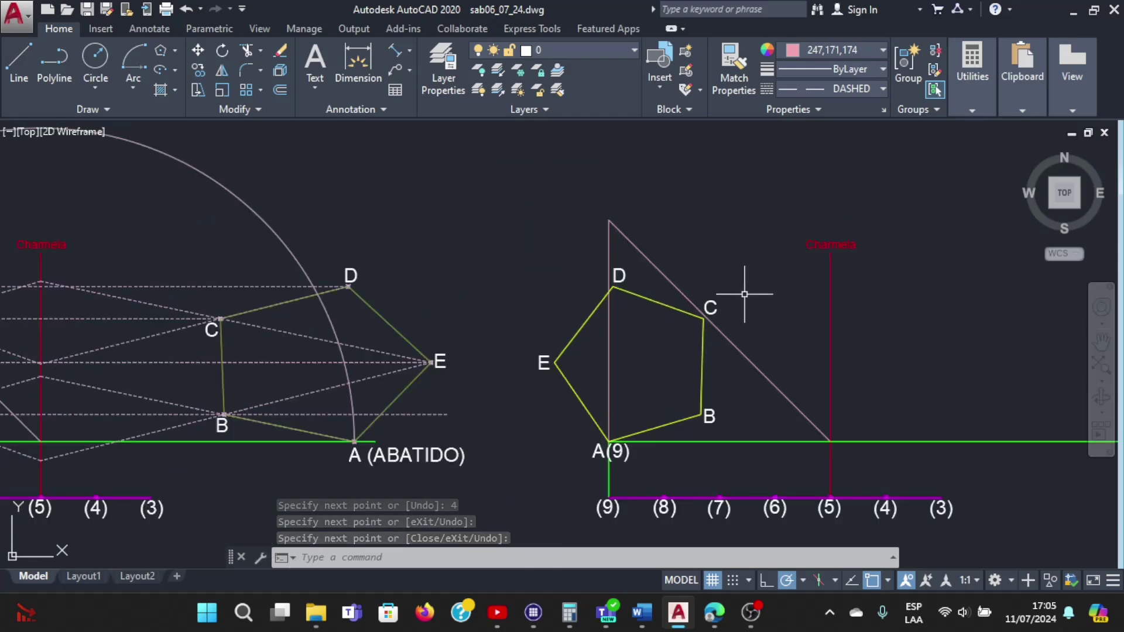
pyautogui.scroll(-3, 745, 296)
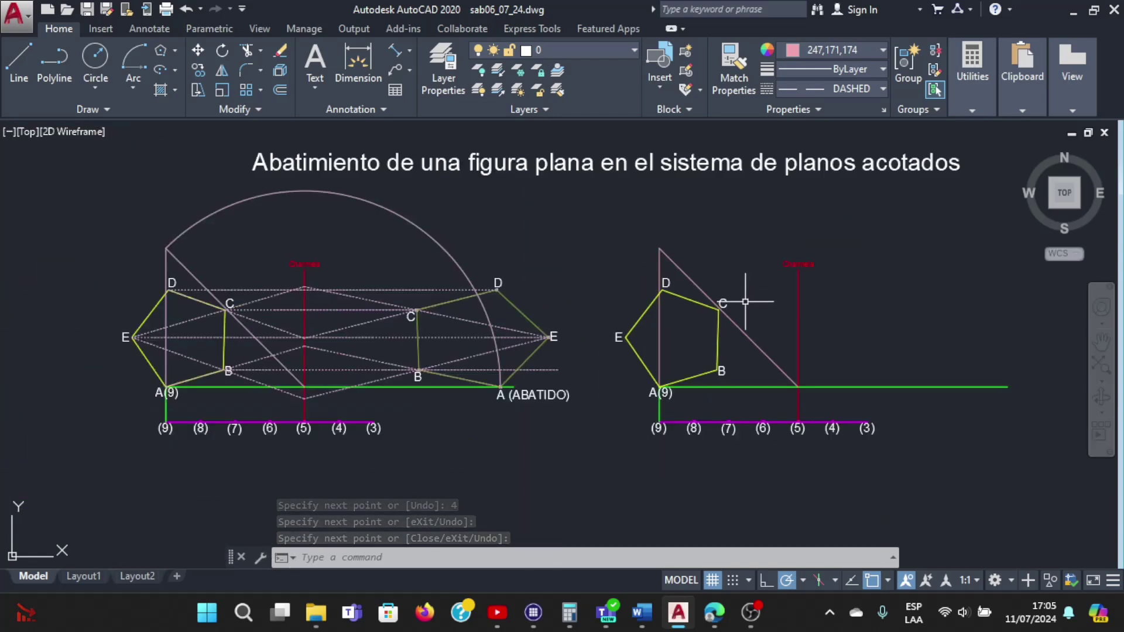
# Change the diagonal line through C to the ByLayer solid linetype
pyautogui.click(757, 345)
pyautogui.click(873, 91)
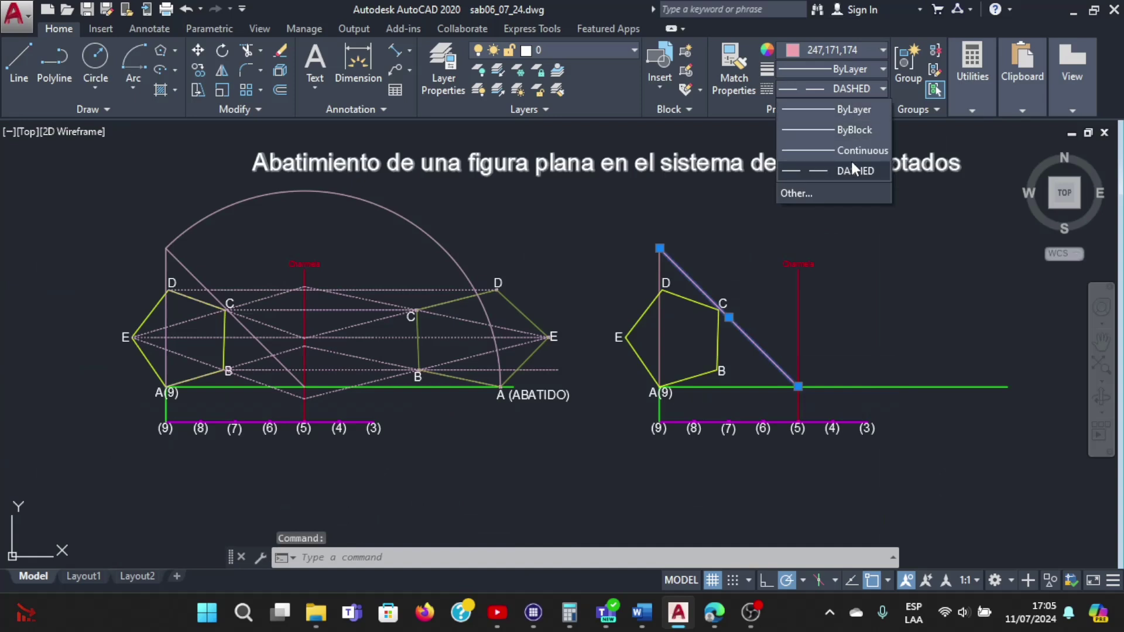
pyautogui.click(845, 109)
pyautogui.scroll(2, 788, 313)
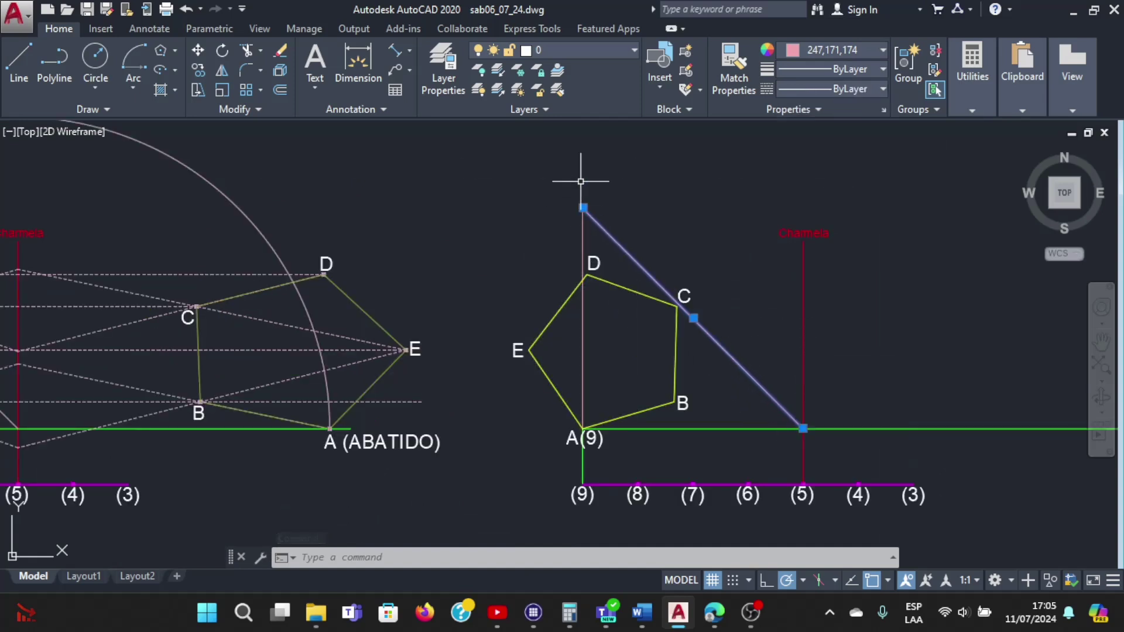
pyautogui.press('Escape')
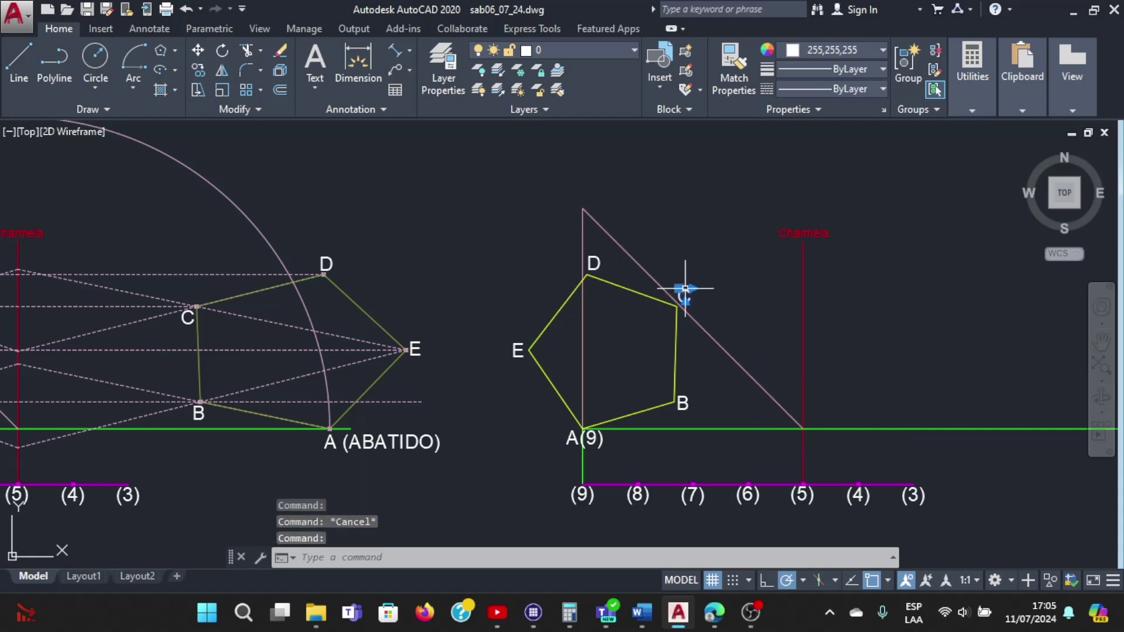
# Copy the C label beside the diagonal, change it to R and colour it pink 247,171,174
pyautogui.hotkey('ctrl', 'c')
pyautogui.hotkey('ctrl', 'v')
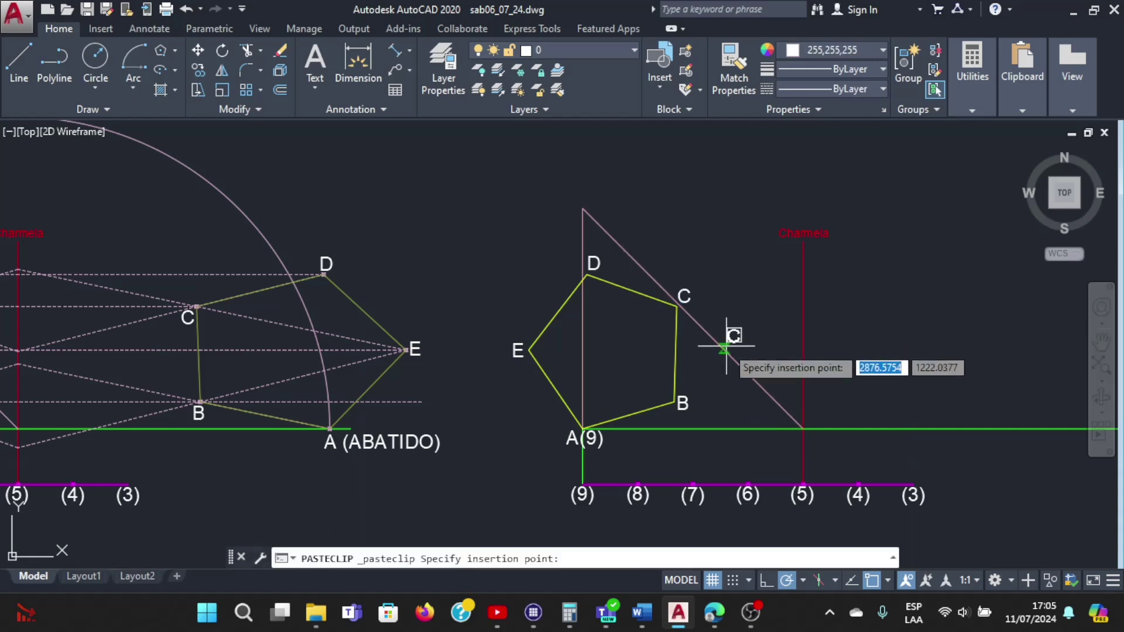
pyautogui.click(726, 346)
pyautogui.doubleClick(730, 340)
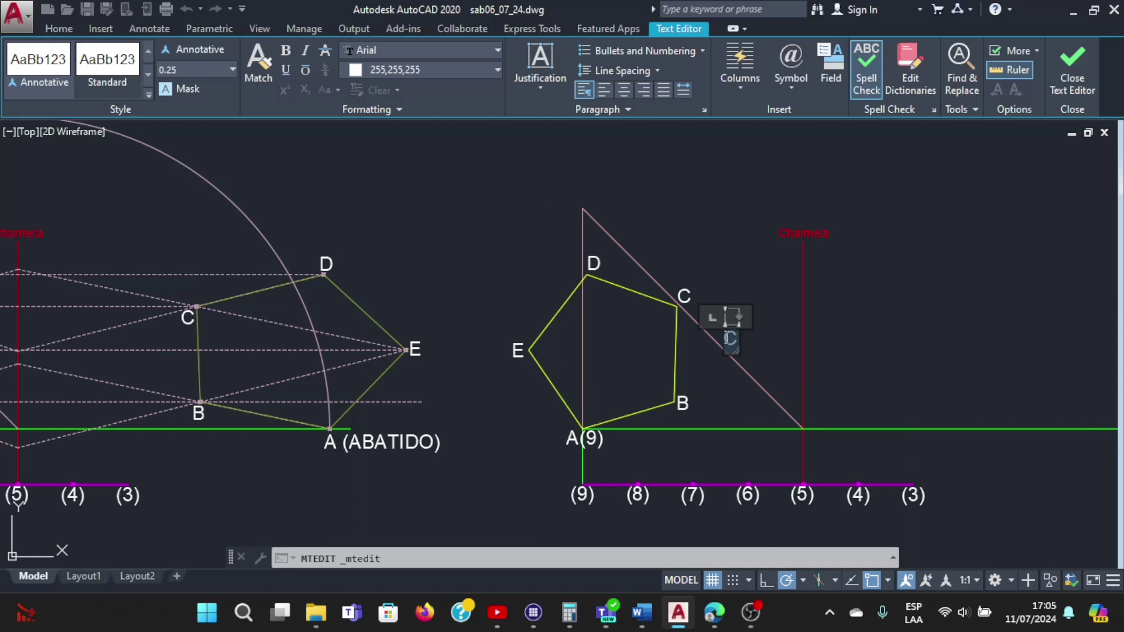
pyautogui.write('R')
pyautogui.click(495, 69)
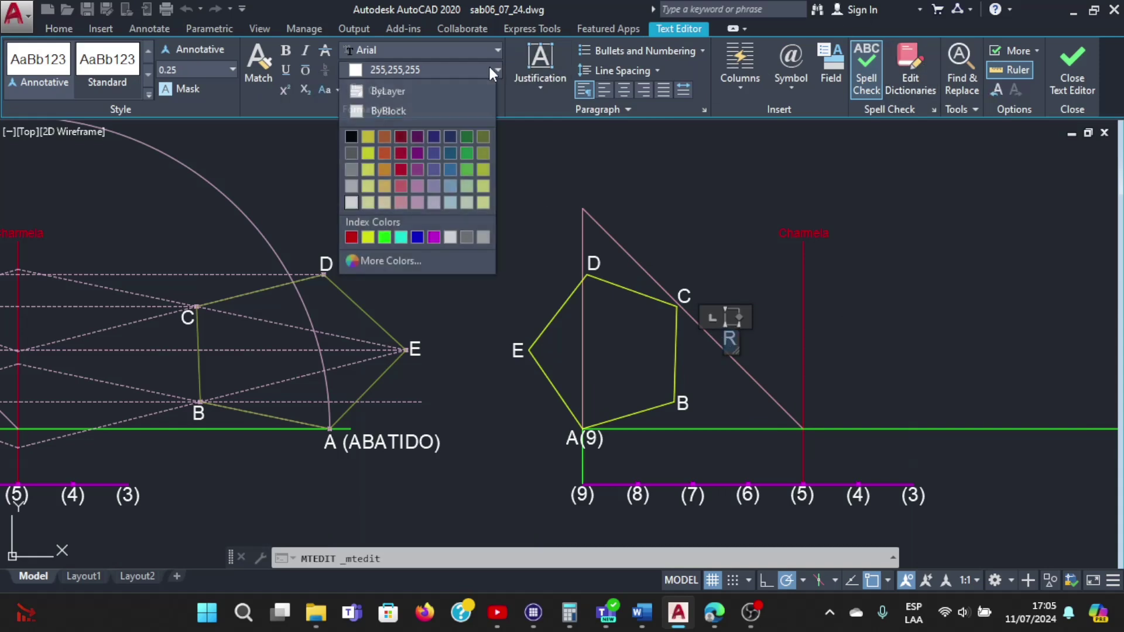
pyautogui.click(401, 199)
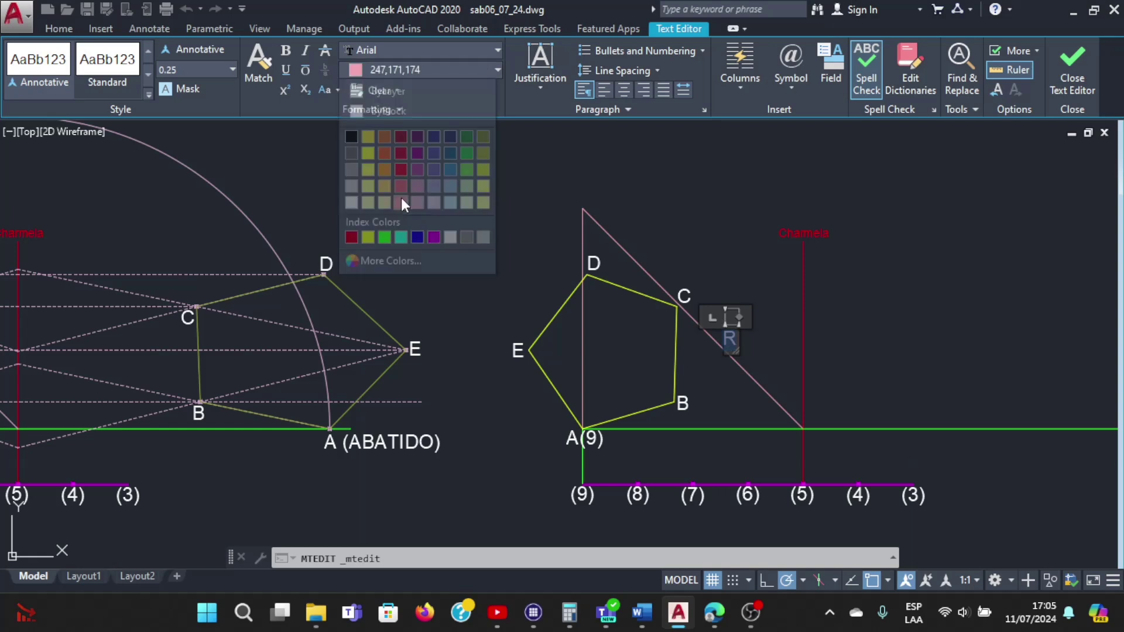
pyautogui.click(748, 271)
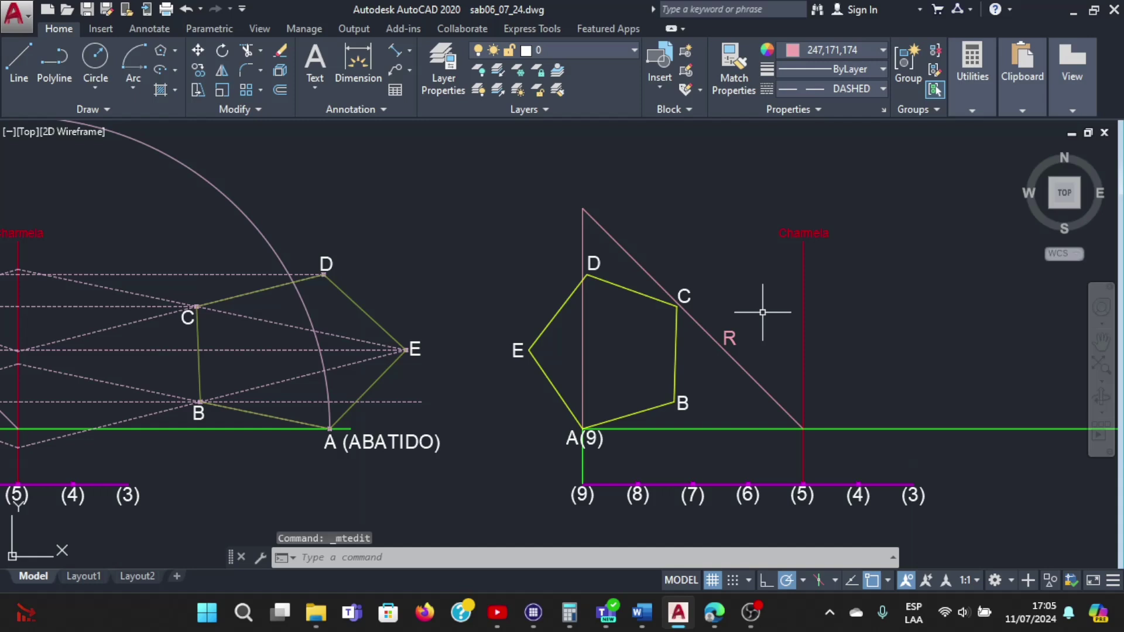
pyautogui.scroll(-3, 762, 312)
pyautogui.scroll(-2, 826, 310)
pyautogui.scroll(3, 828, 322)
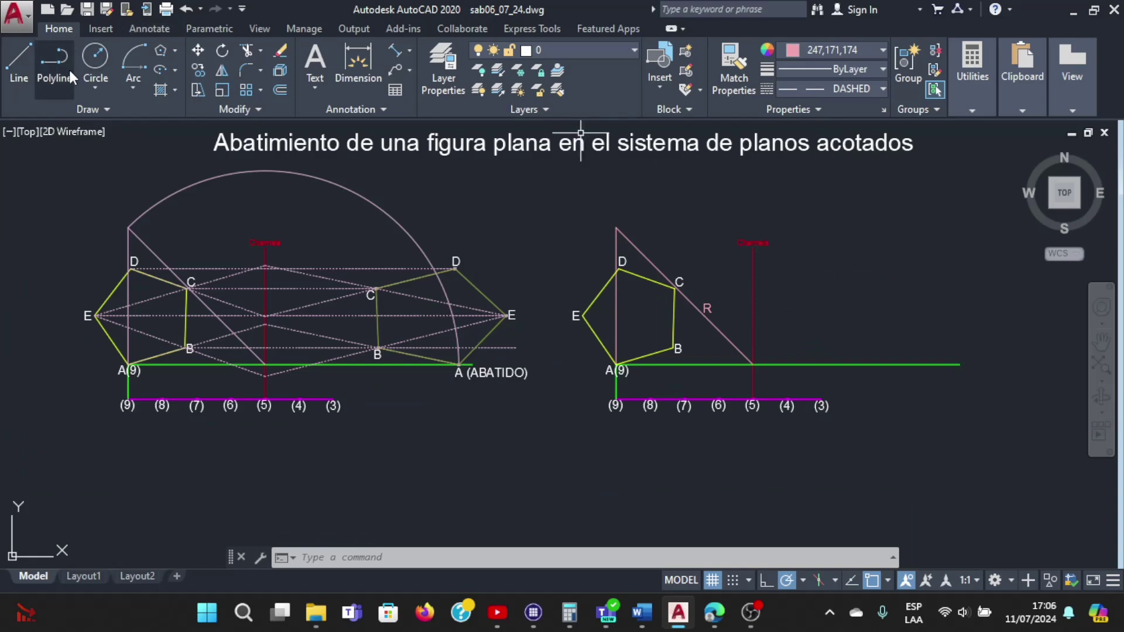
# Draw a circle centred where R meets the green line, radius to R's top end
pyautogui.click(90, 86)
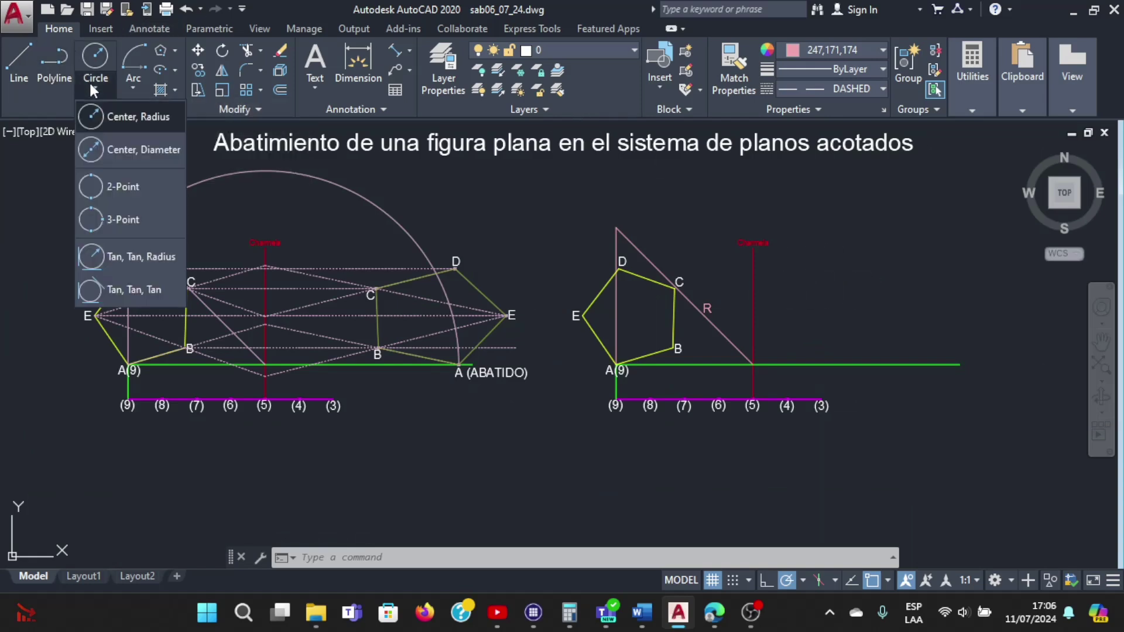
pyautogui.click(125, 119)
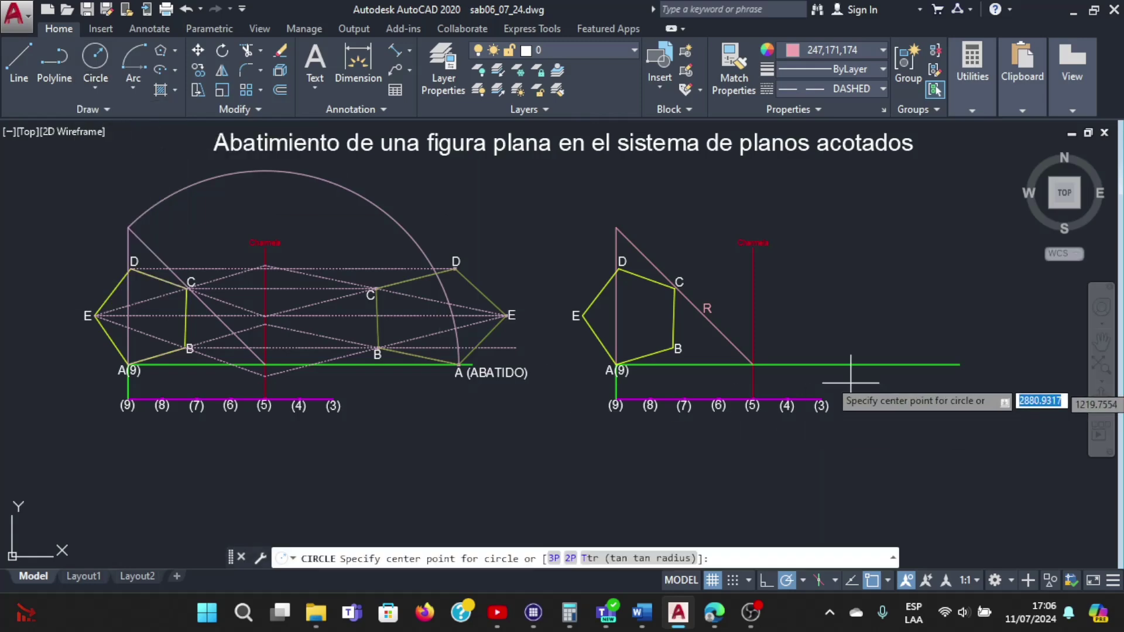
pyautogui.scroll(4, 752, 364)
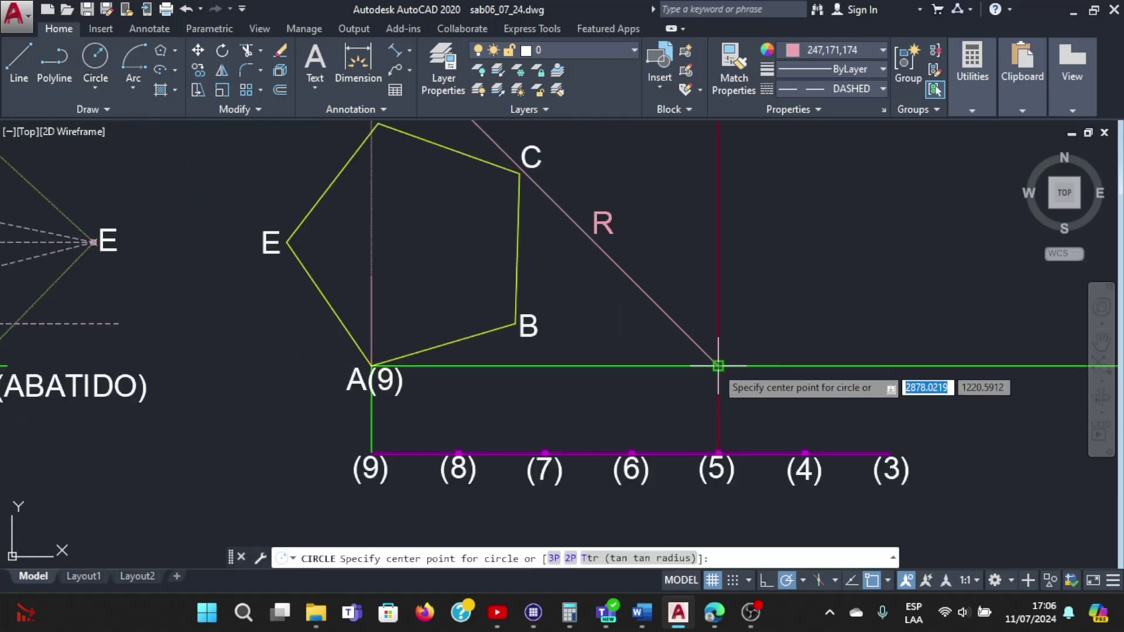
pyautogui.click(718, 366)
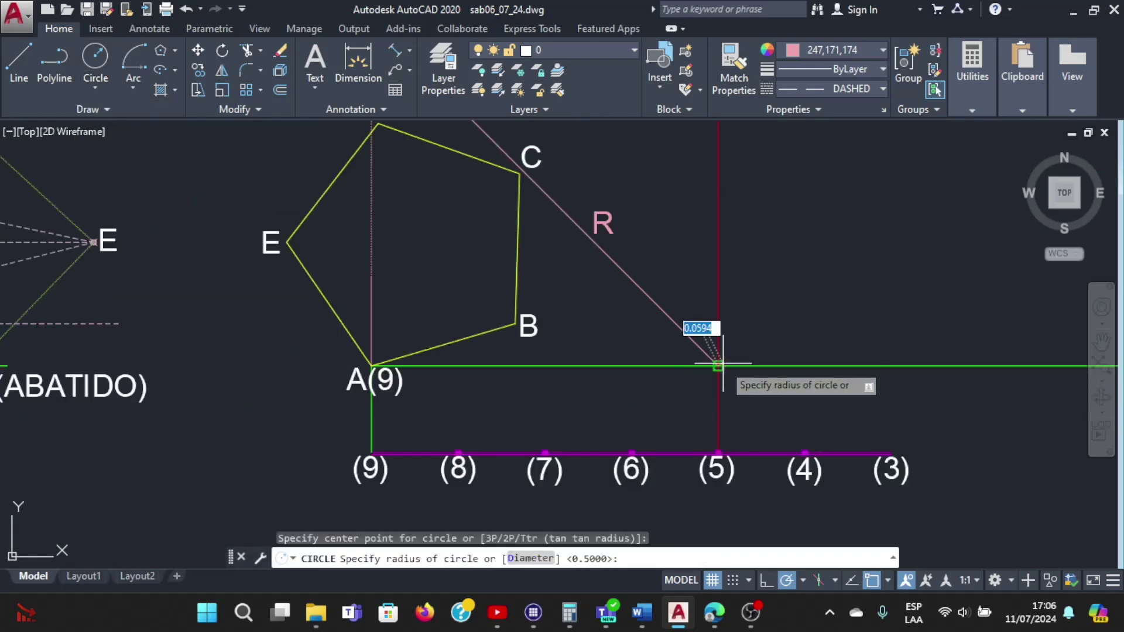
pyautogui.scroll(-4, 723, 360)
pyautogui.scroll(4, 568, 221)
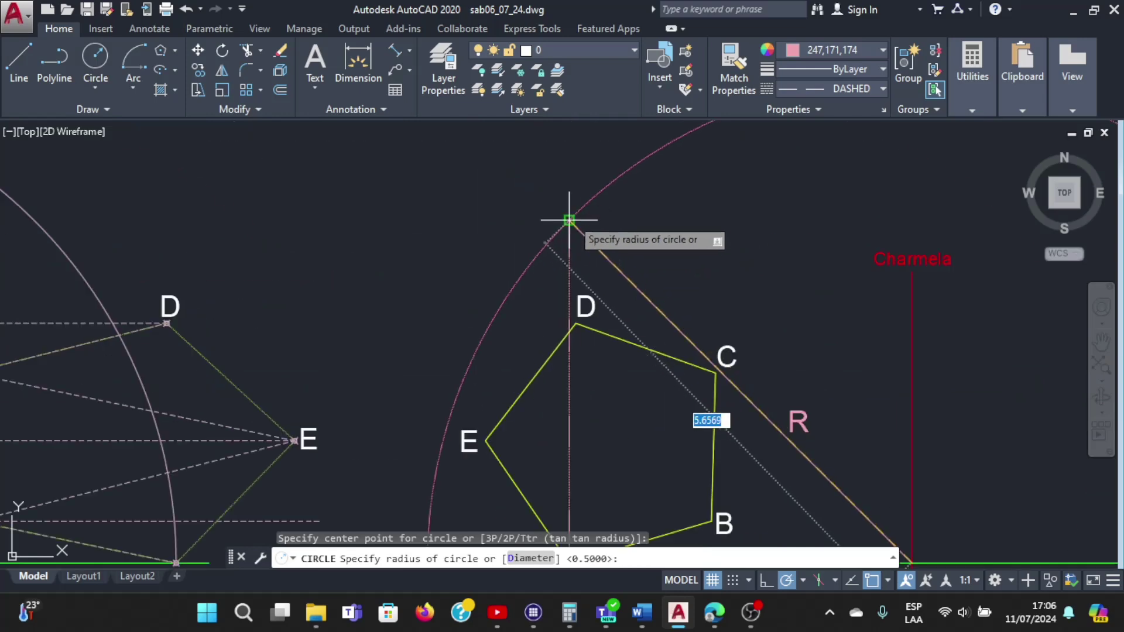
pyautogui.click(569, 220)
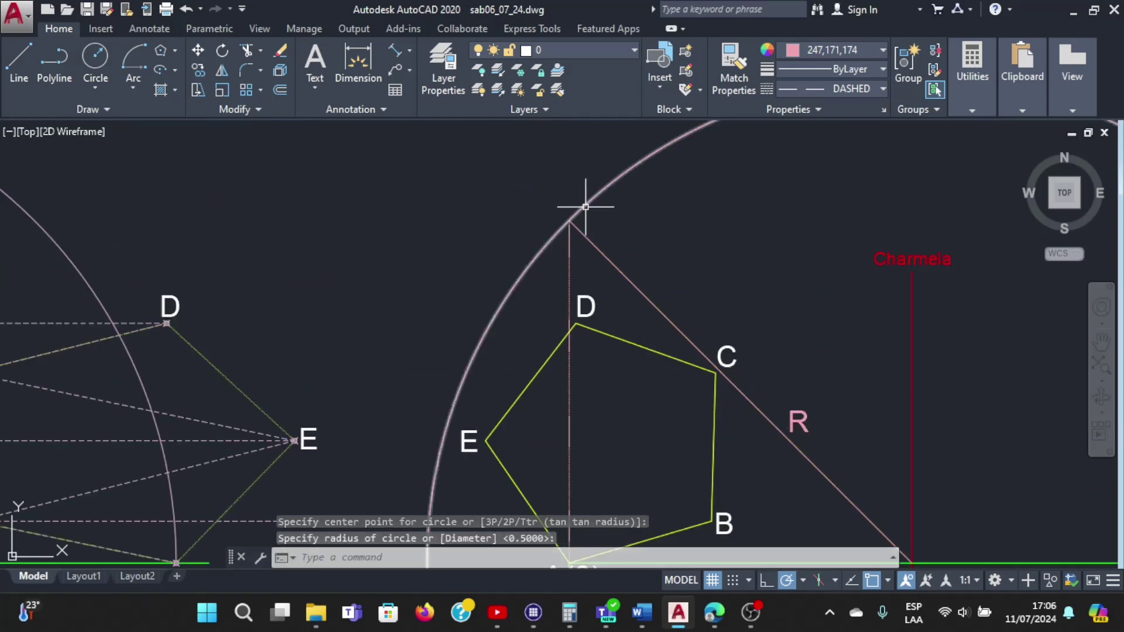
pyautogui.scroll(-4, 585, 206)
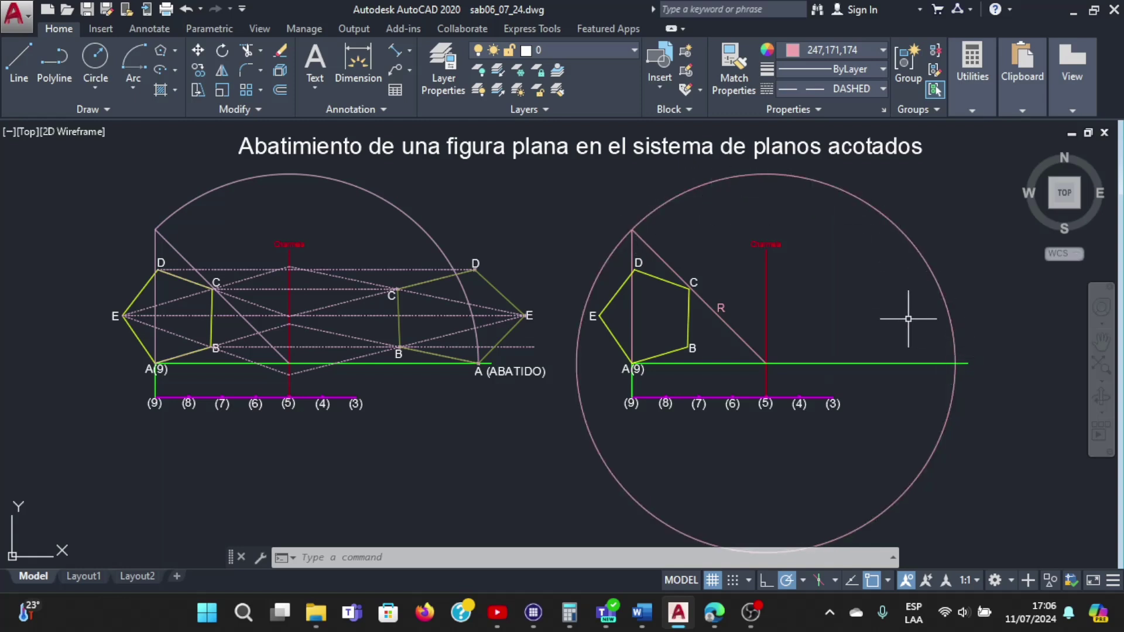
# Trim the circle against line R and the green line, leaving only the arc
pyautogui.write('t')
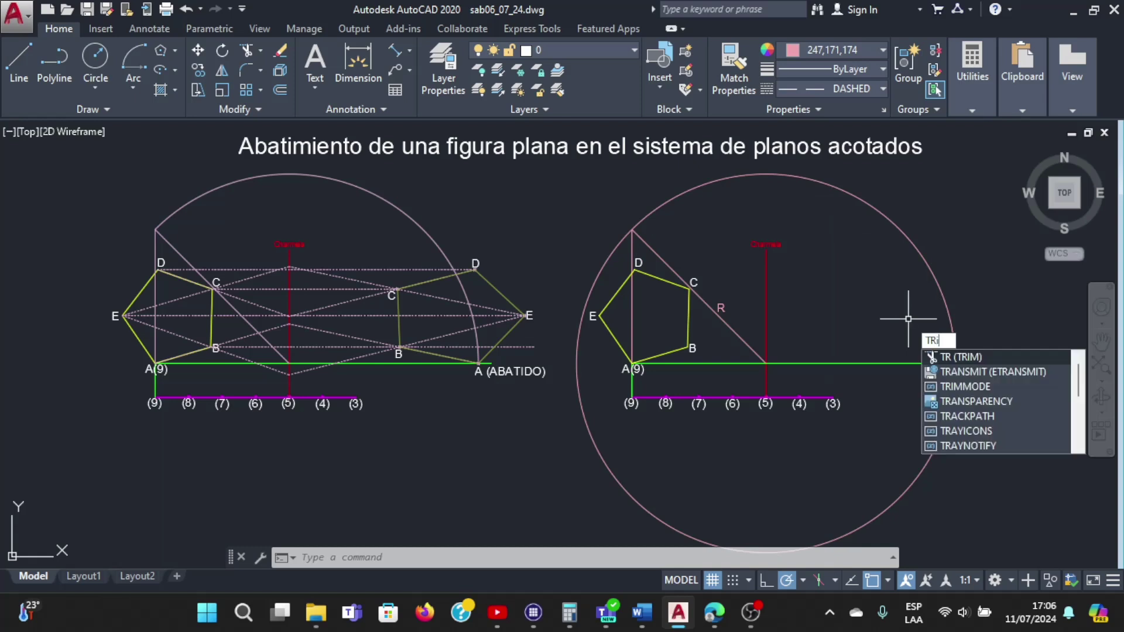
pyautogui.write('i')
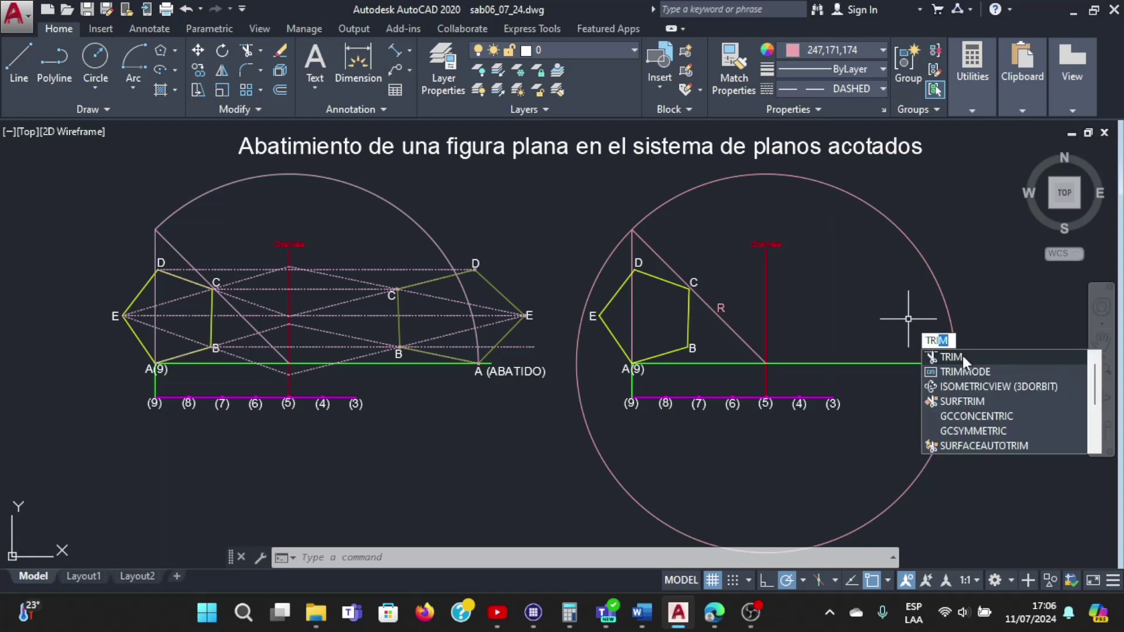
pyautogui.click(963, 356)
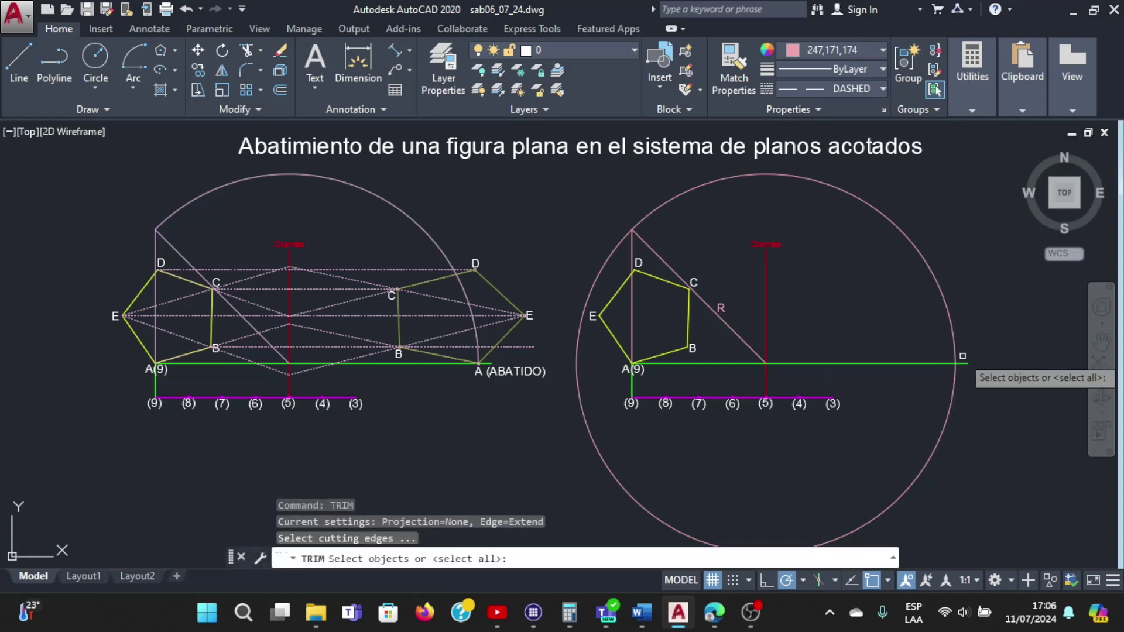
pyautogui.click(660, 256)
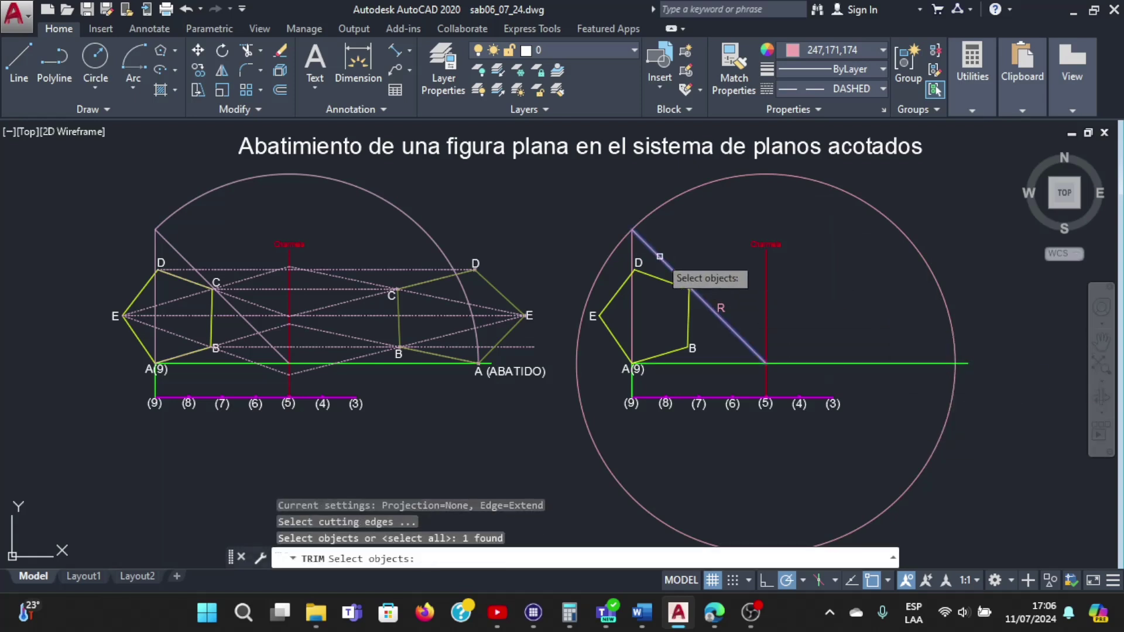
pyautogui.click(892, 362)
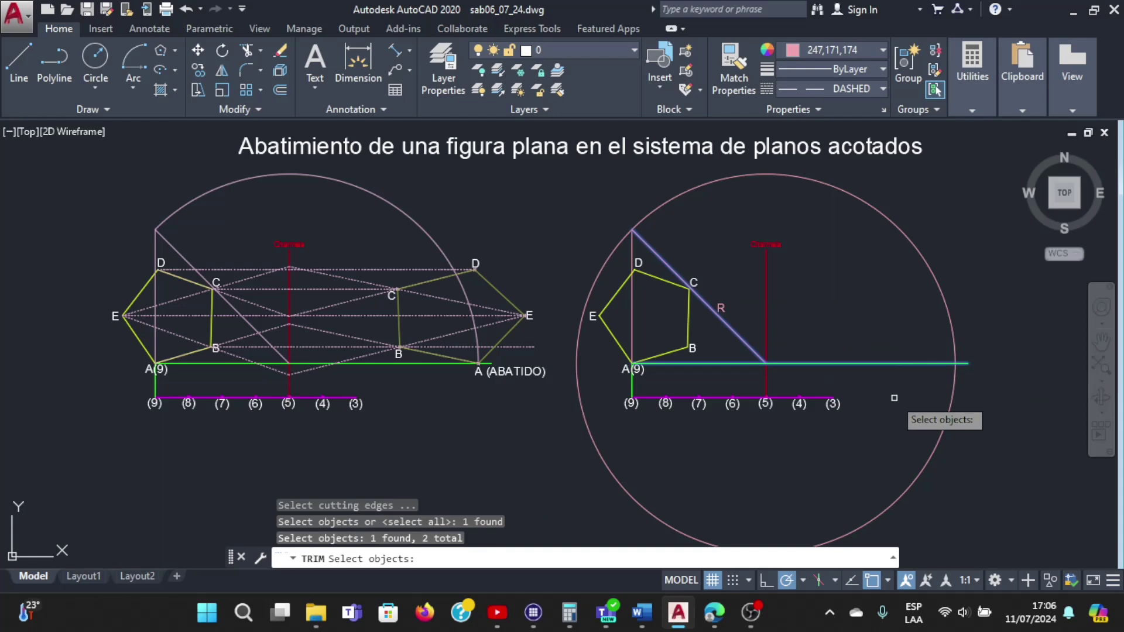
pyautogui.press('Return')
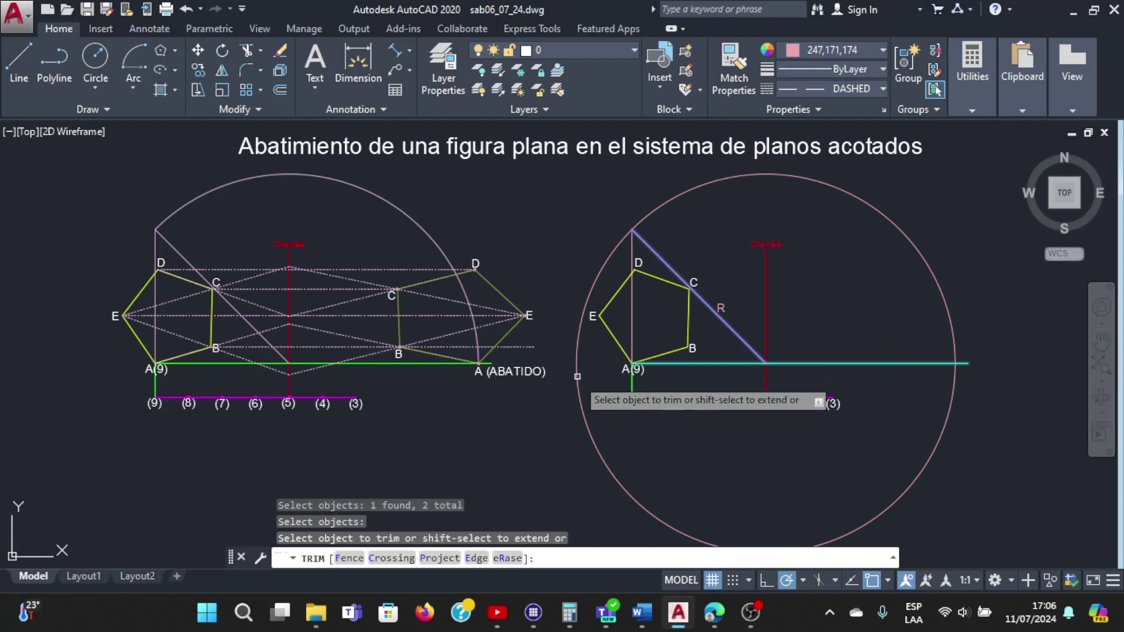
pyautogui.click(576, 380)
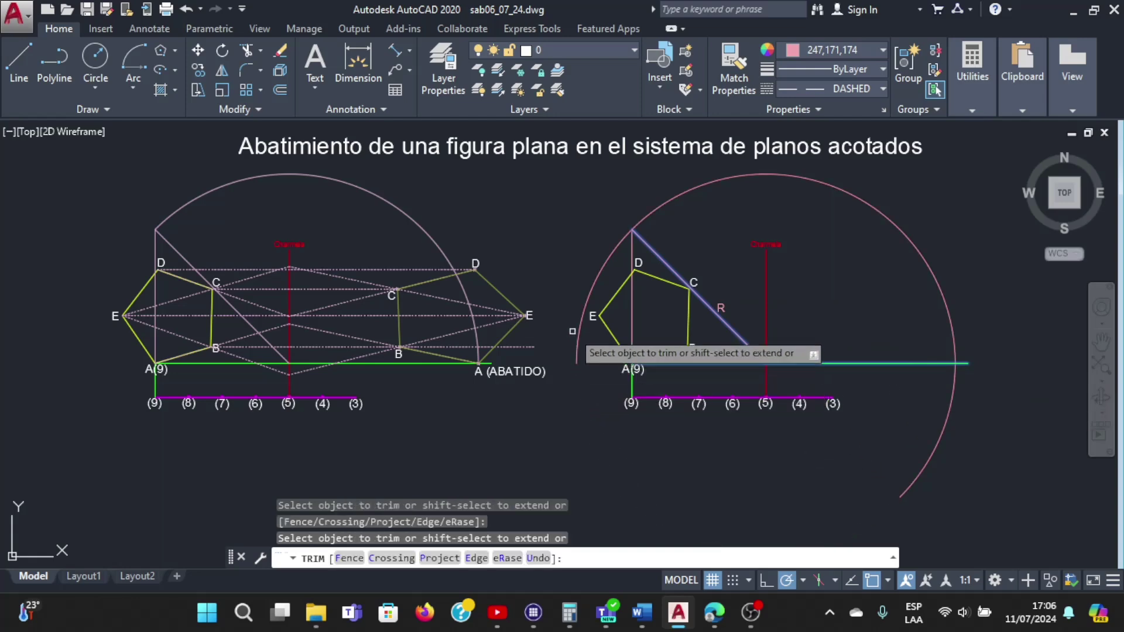
pyautogui.click(583, 299)
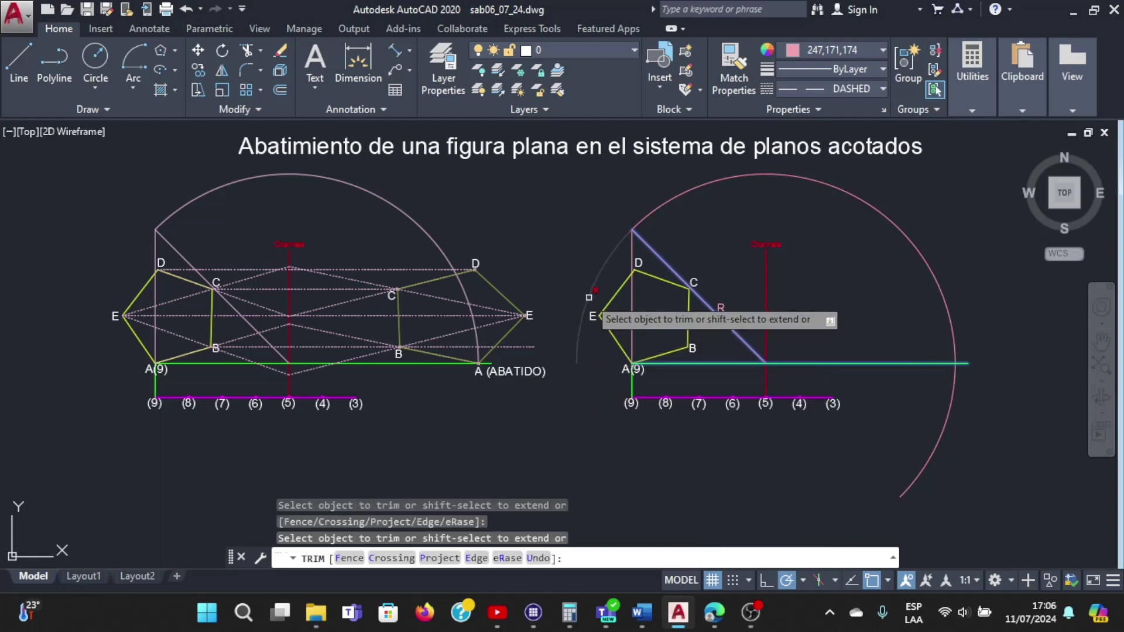
pyautogui.click(955, 398)
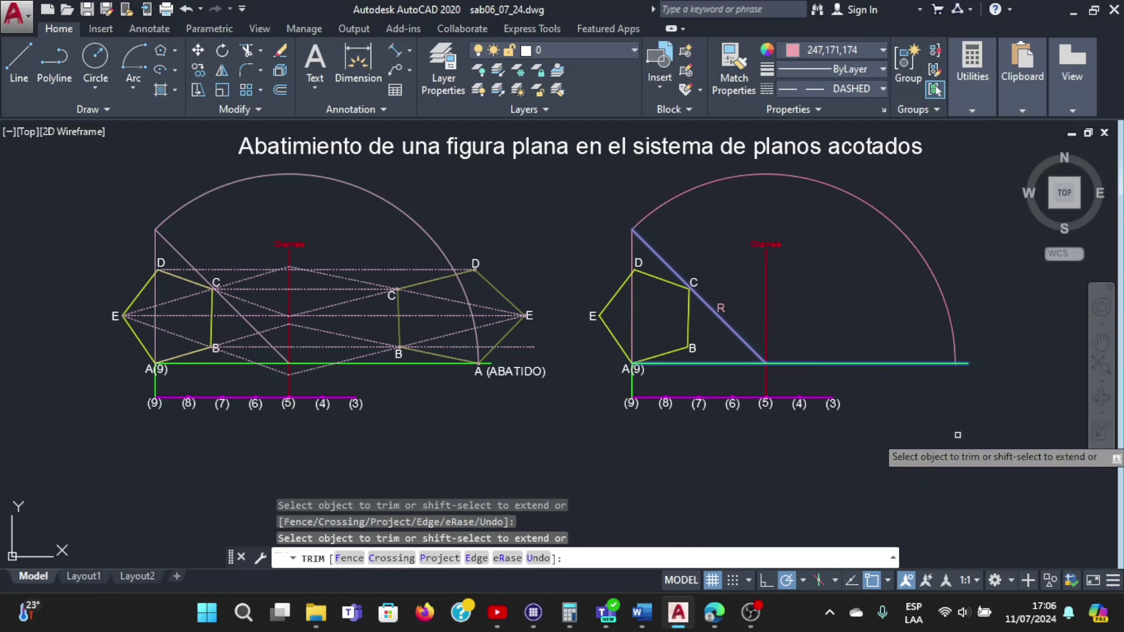
pyautogui.press('Return')
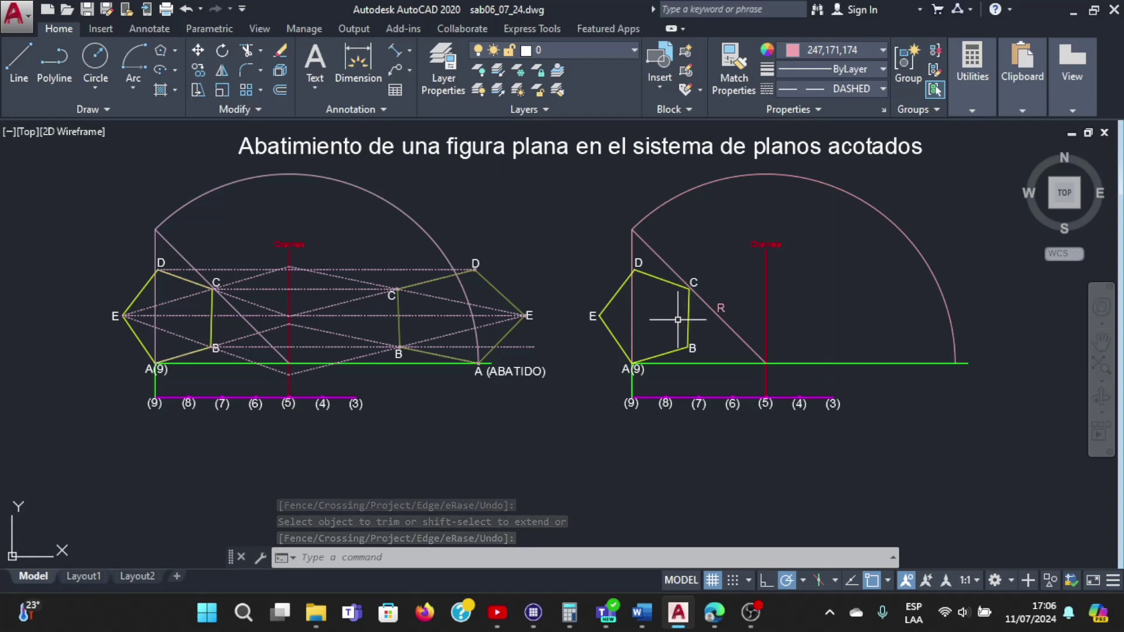
# Copy the A(9) label and place the copy at the green line's right end
pyautogui.scroll(2, 632, 371)
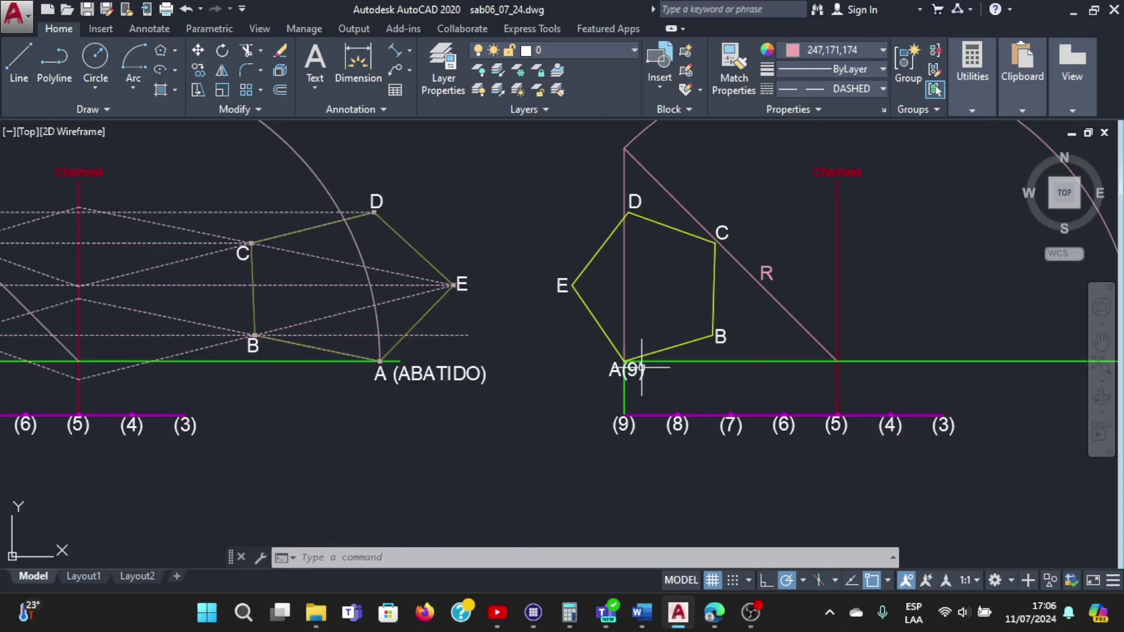
pyautogui.scroll(2, 636, 368)
pyautogui.click(633, 373)
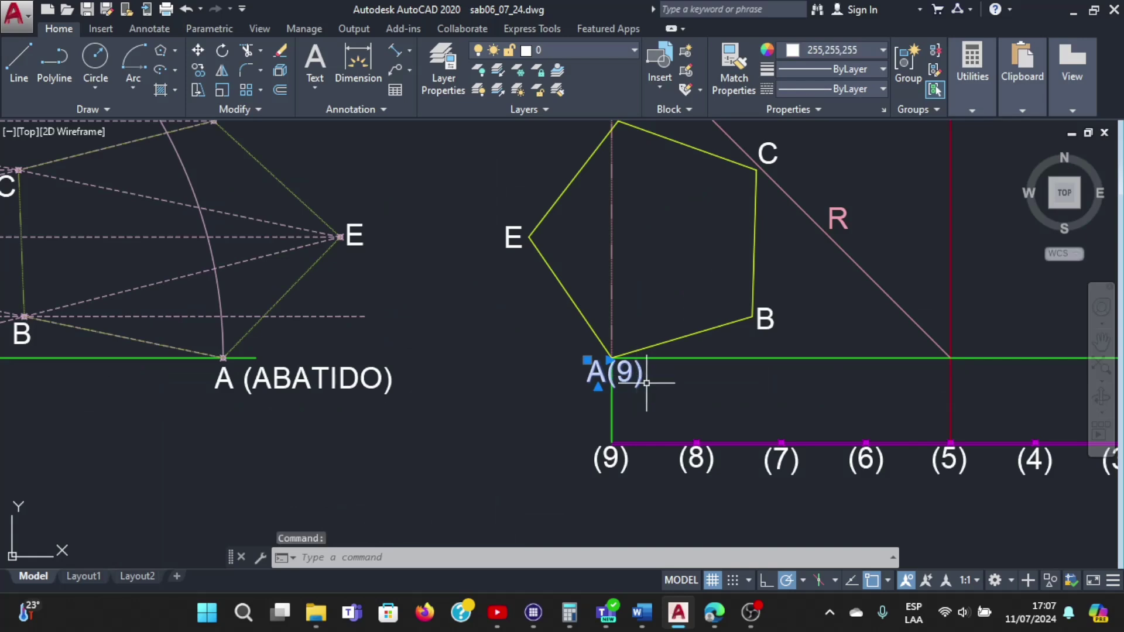
pyautogui.hotkey('ctrl', 'c')
pyautogui.hotkey('ctrl', 'v')
pyautogui.scroll(-6, 744, 357)
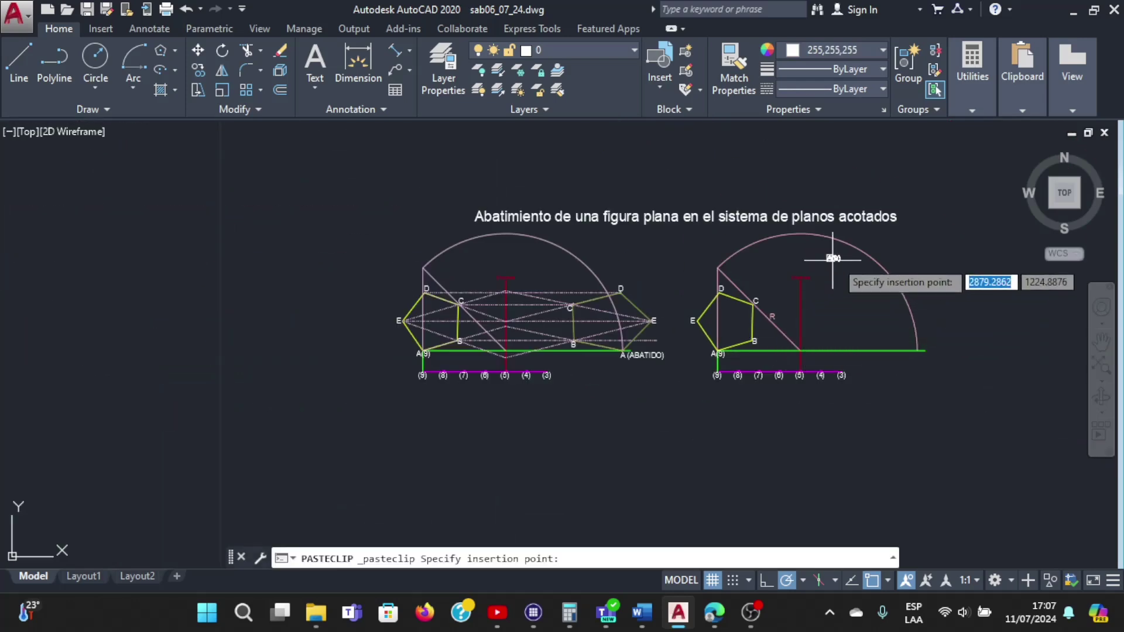
pyautogui.scroll(6, 928, 345)
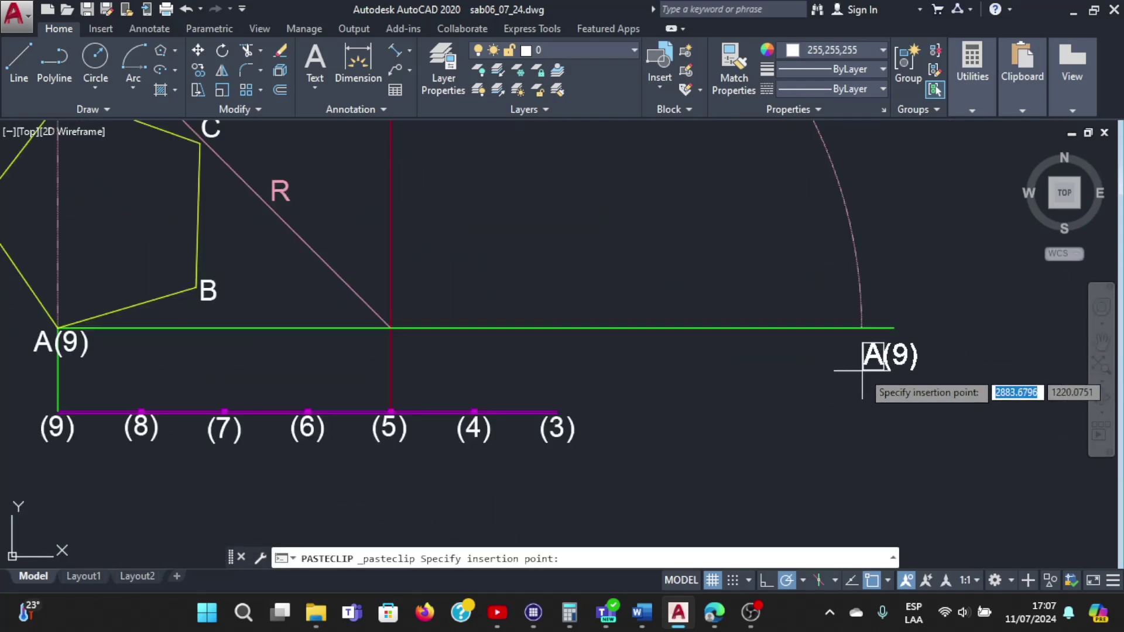
pyautogui.scroll(2, 855, 351)
pyautogui.click(844, 352)
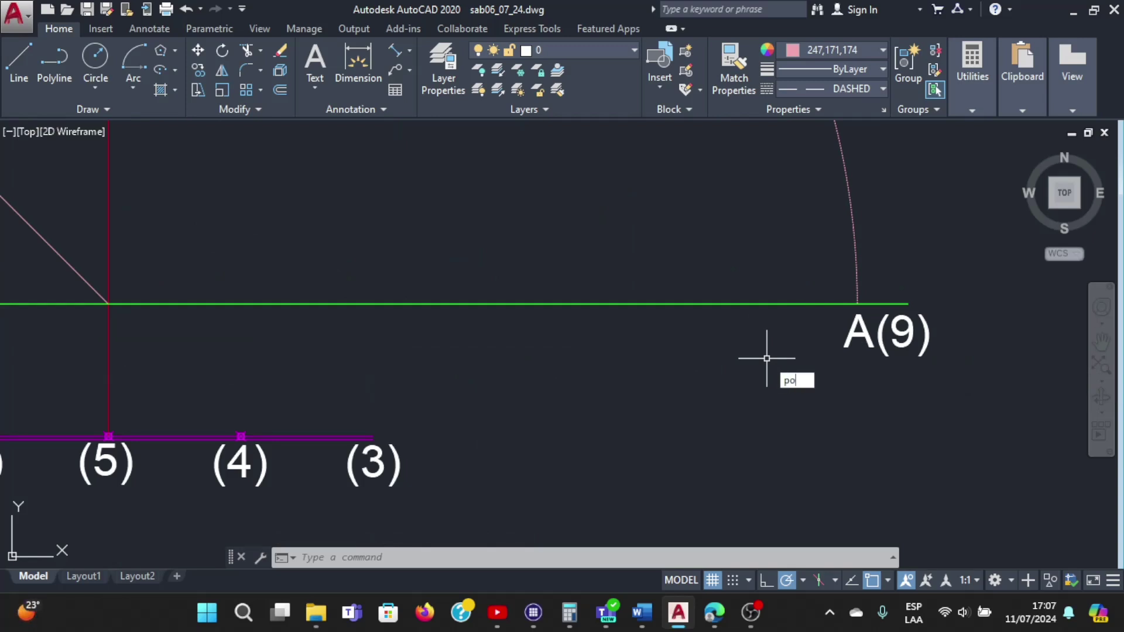
# Place a single point on the green line's endpoint where the arc ends
pyautogui.write('i')
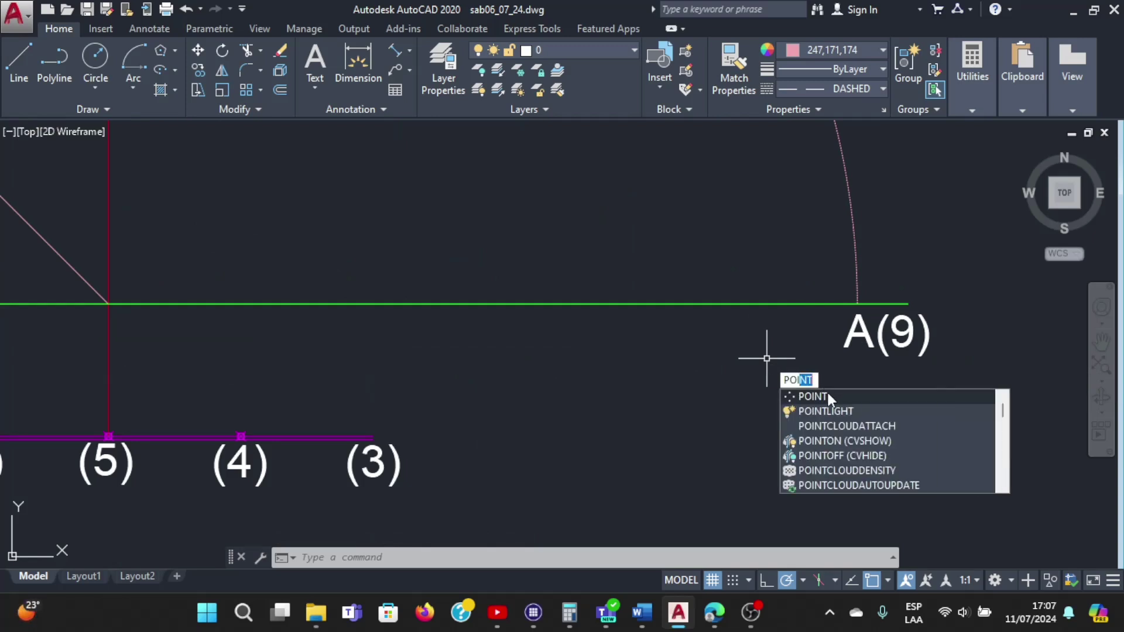
pyautogui.click(828, 396)
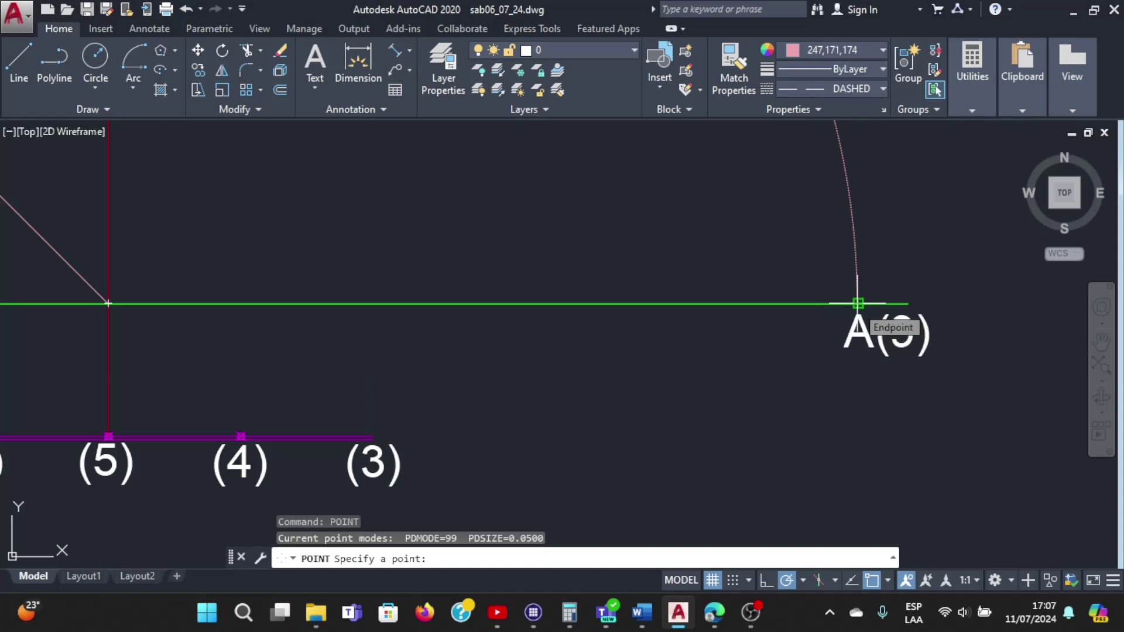
pyautogui.click(857, 303)
pyautogui.scroll(-2, 798, 351)
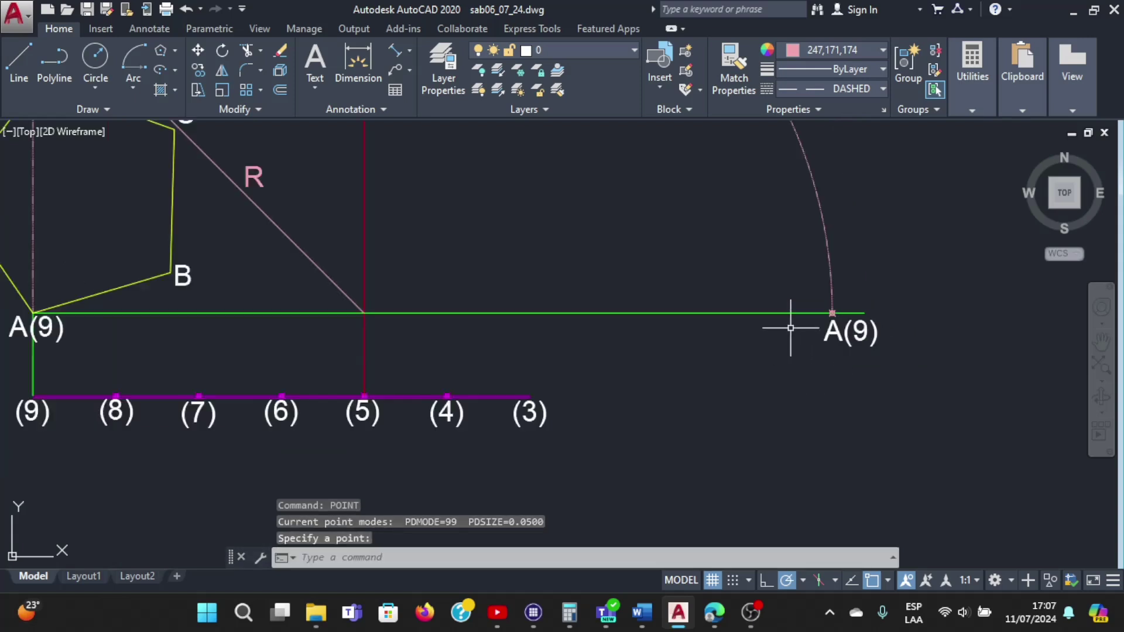
pyautogui.scroll(-4, 762, 305)
pyautogui.scroll(5, 797, 311)
pyautogui.scroll(1, 766, 324)
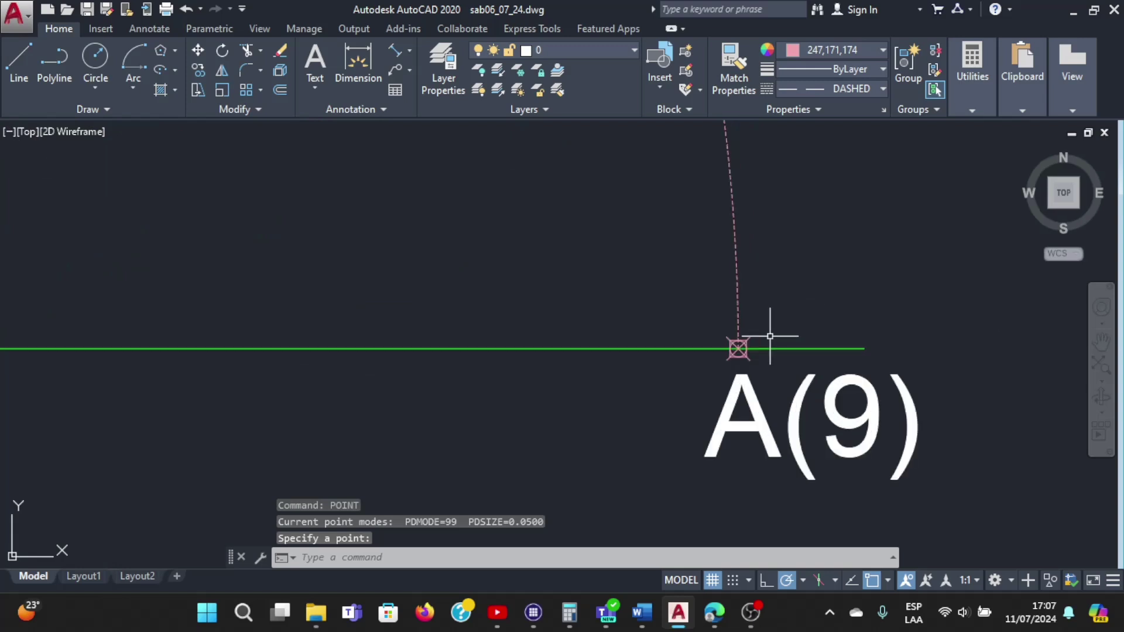
pyautogui.scroll(1, 741, 350)
pyautogui.scroll(-6, 742, 350)
pyautogui.scroll(-2, 732, 340)
pyautogui.scroll(2, 623, 276)
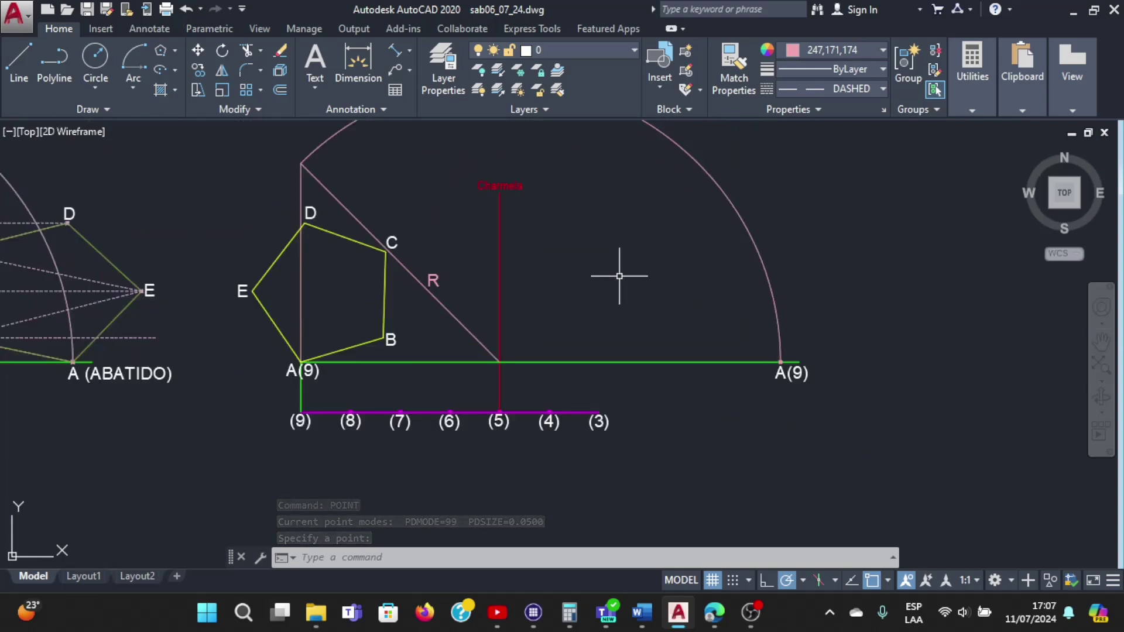
pyautogui.scroll(3, 720, 333)
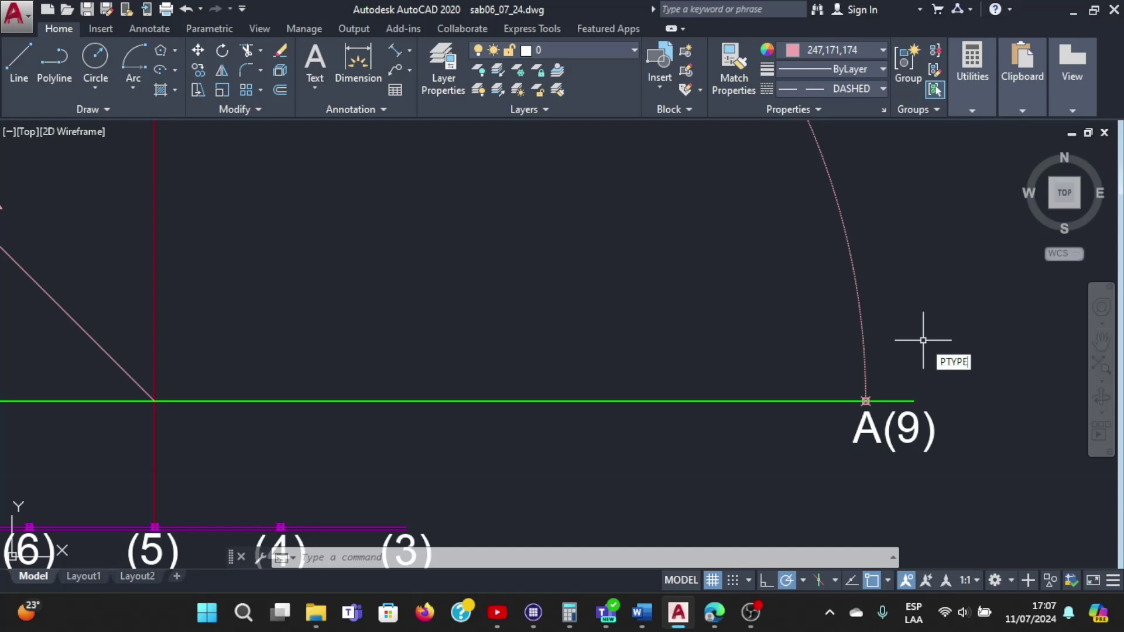
# Use DDPTYPE to set the point style to boxed cross, size 0.07 absolute units
pyautogui.press('BackSpace')
pyautogui.press('BackSpace')
pyautogui.press('BackSpace')
pyautogui.write('DDPT')
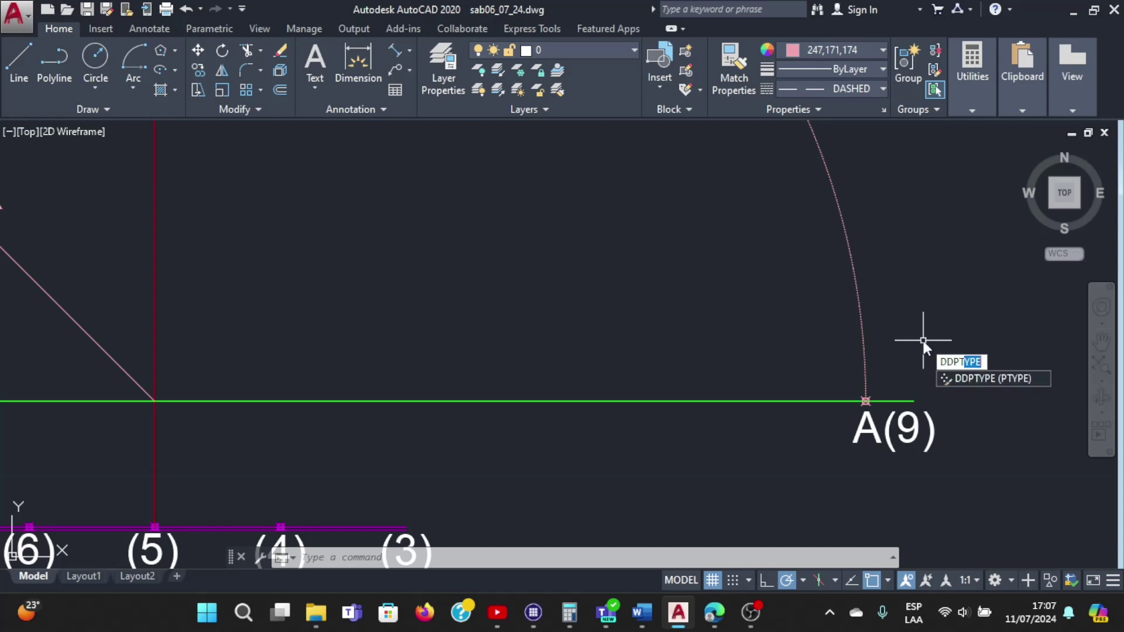
pyautogui.click(953, 379)
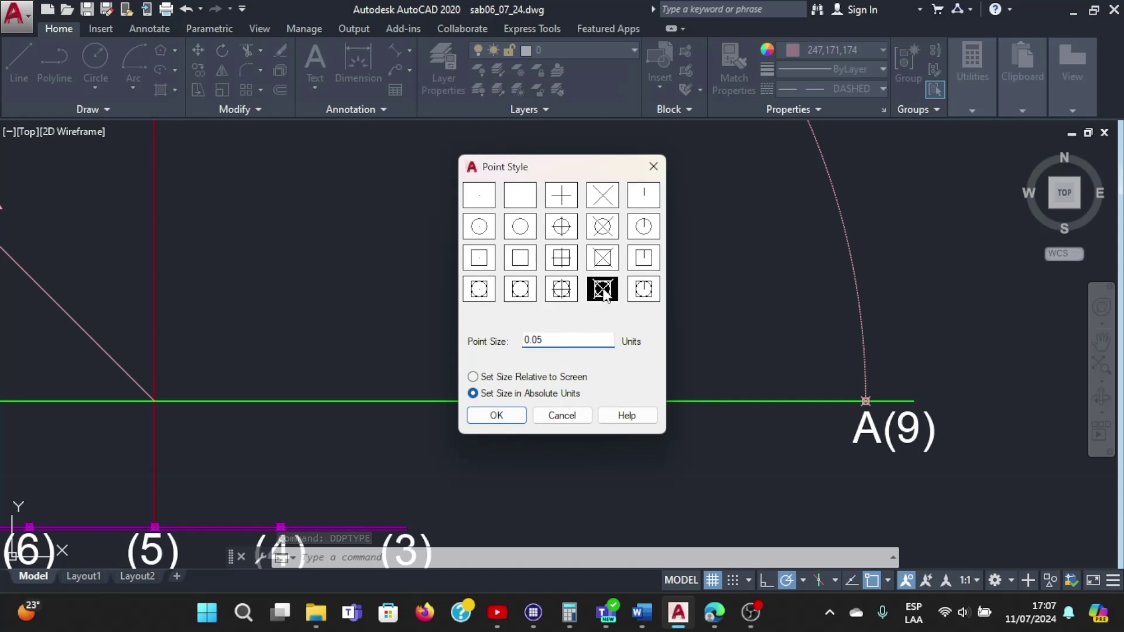
pyautogui.click(566, 290)
pyautogui.click(602, 297)
pyautogui.write('0.07')
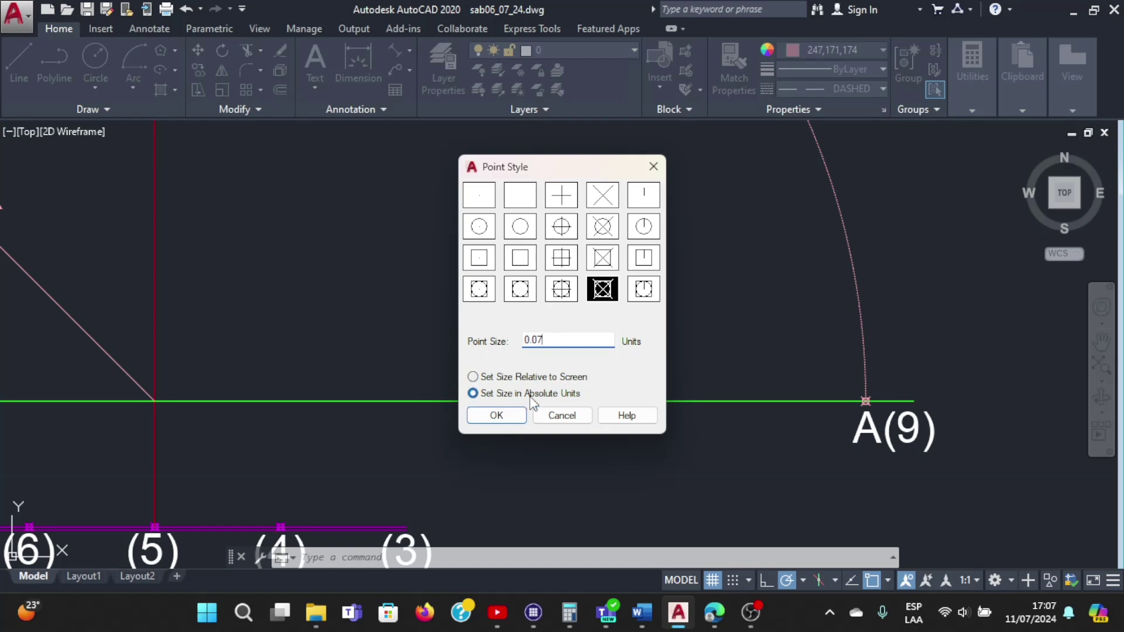
pyautogui.click(496, 415)
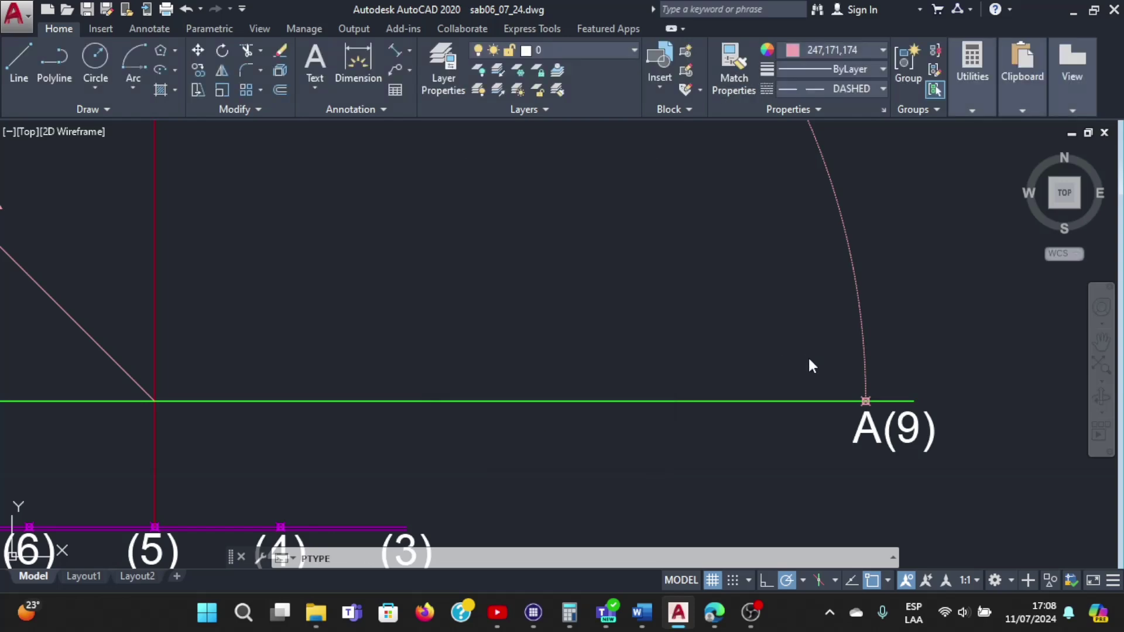
pyautogui.scroll(-2, 849, 381)
pyautogui.scroll(-2, 857, 391)
pyautogui.scroll(-4, 593, 304)
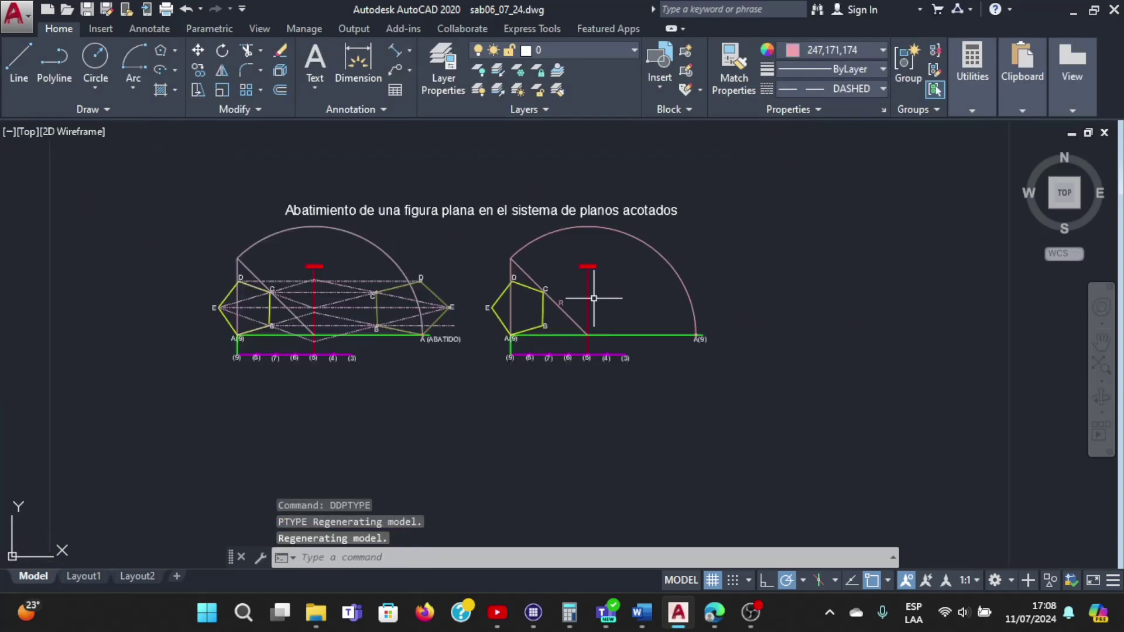
pyautogui.scroll(4, 604, 303)
pyautogui.scroll(-5, 645, 263)
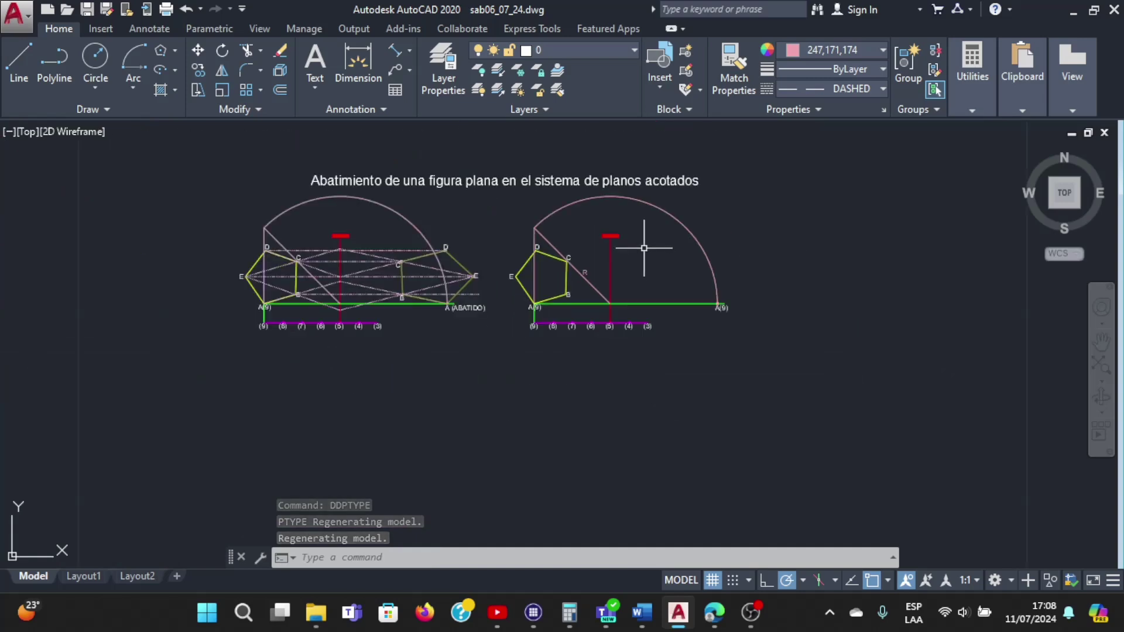
pyautogui.scroll(2, 644, 245)
pyautogui.scroll(2, 791, 330)
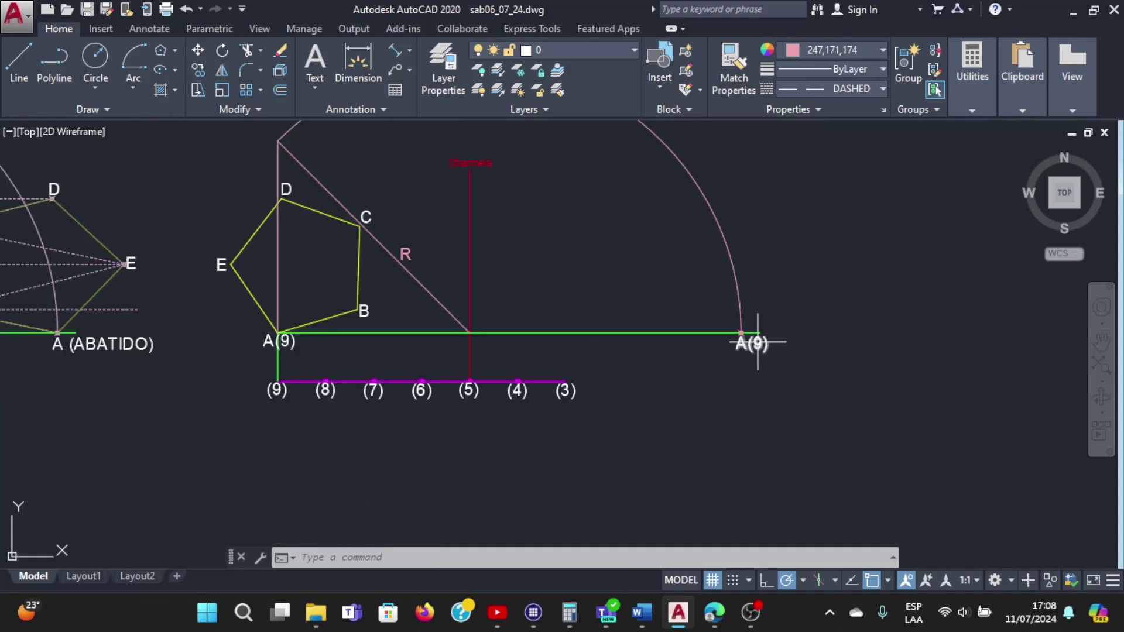
# Change the copied label's text from A(9) to A(Abatido)
pyautogui.doubleClick(762, 344)
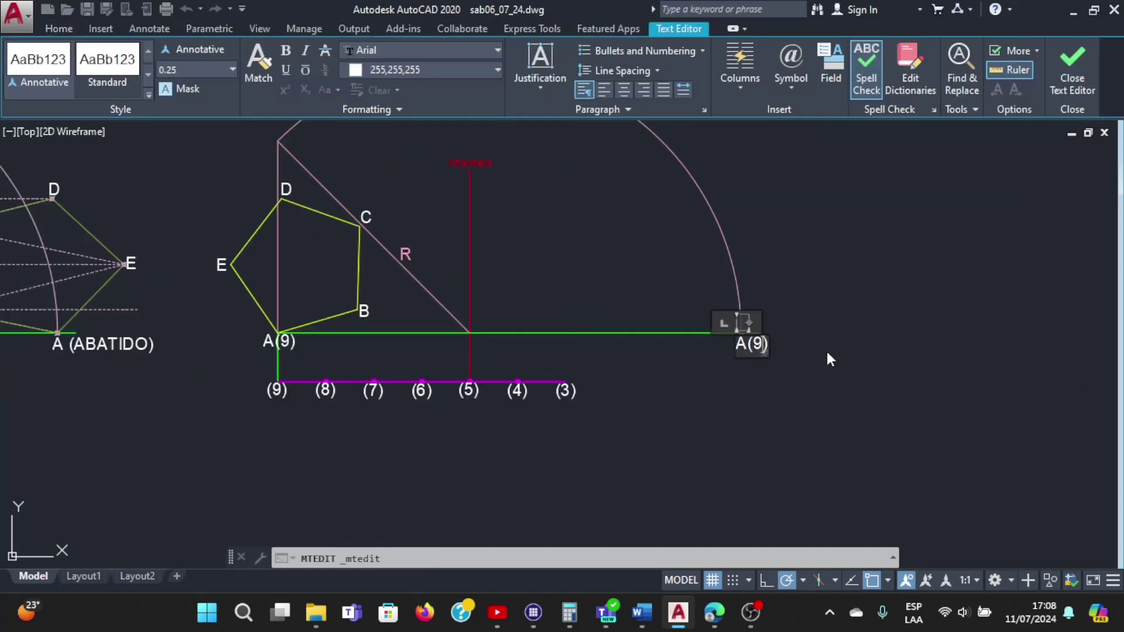
pyautogui.press('BackSpace')
pyautogui.write('Abat')
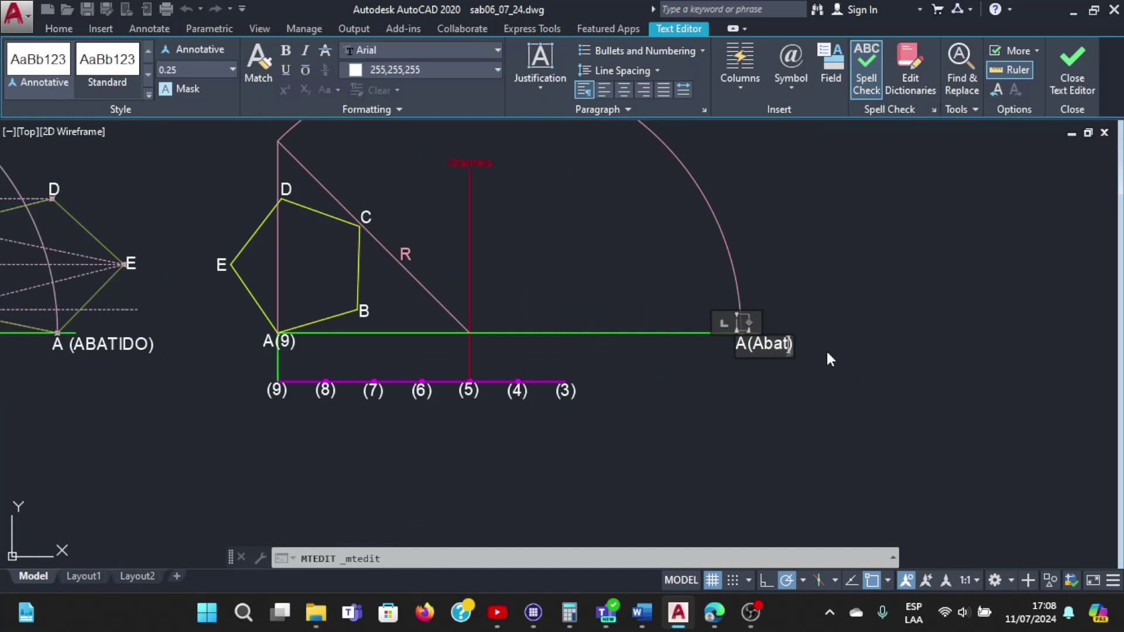
pyautogui.write('ido')
pyautogui.click(827, 349)
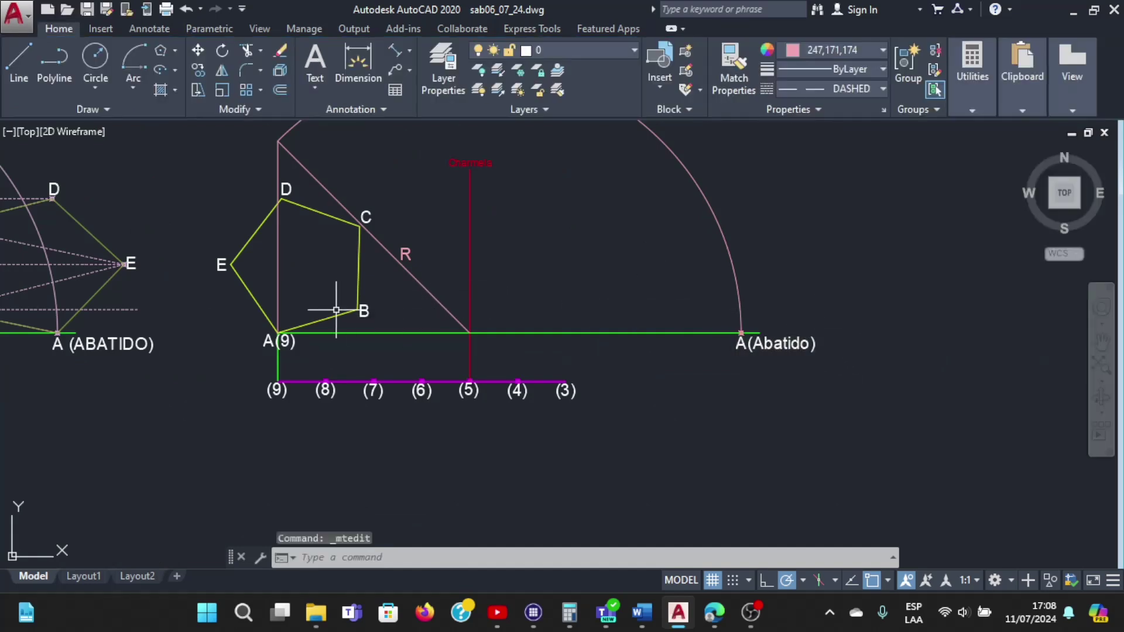
pyautogui.scroll(-2, 500, 226)
pyautogui.scroll(2, 387, 202)
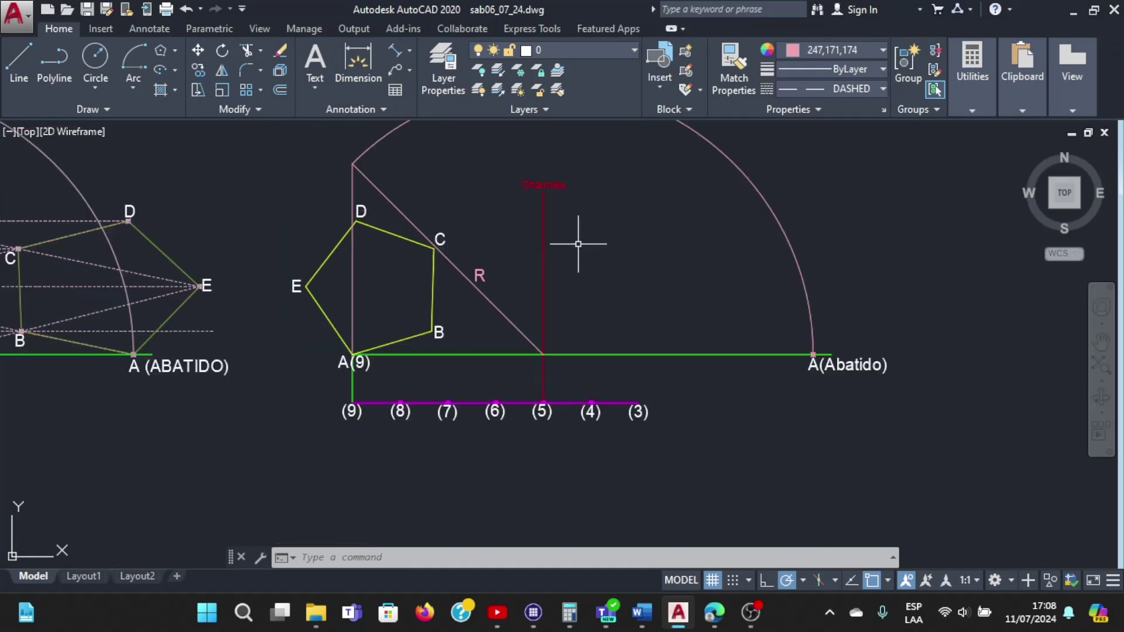
# Draw a horizontal construction line from vertex B rightward past the arc
pyautogui.click(19, 61)
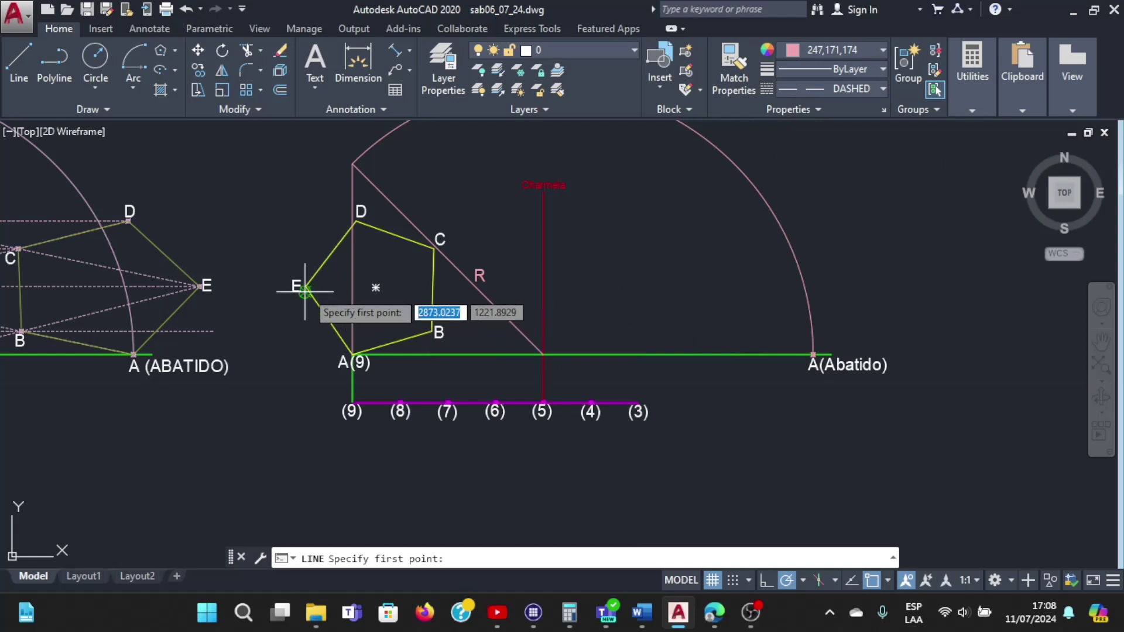
pyautogui.scroll(4, 432, 330)
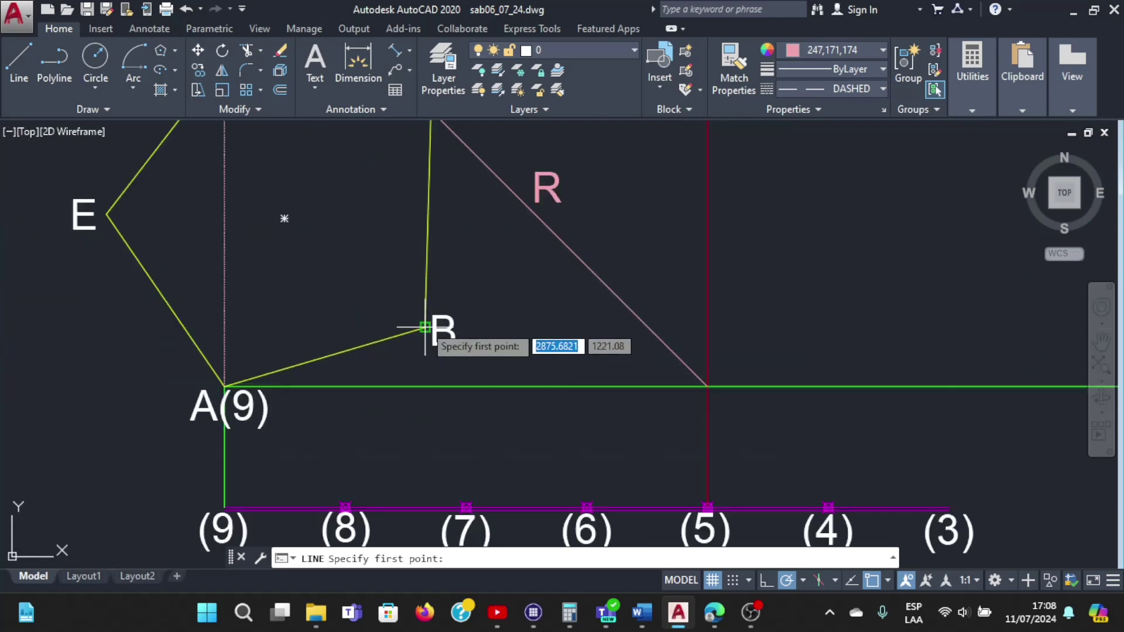
pyautogui.click(425, 328)
pyautogui.scroll(-4, 731, 299)
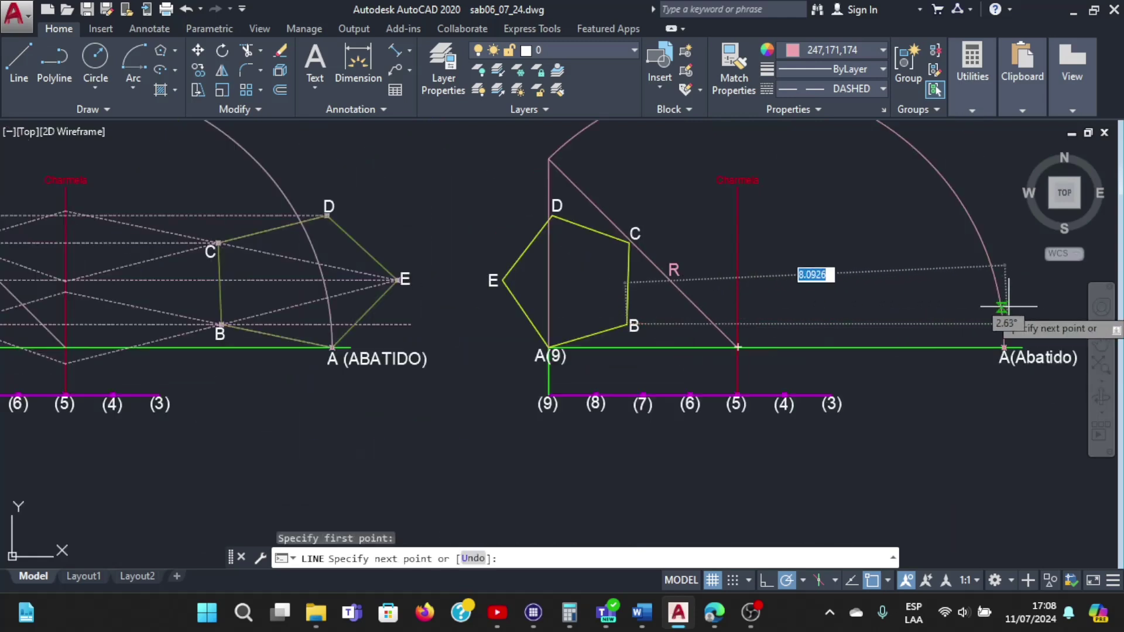
pyautogui.scroll(-3, 1030, 324)
pyautogui.scroll(-2, 1028, 326)
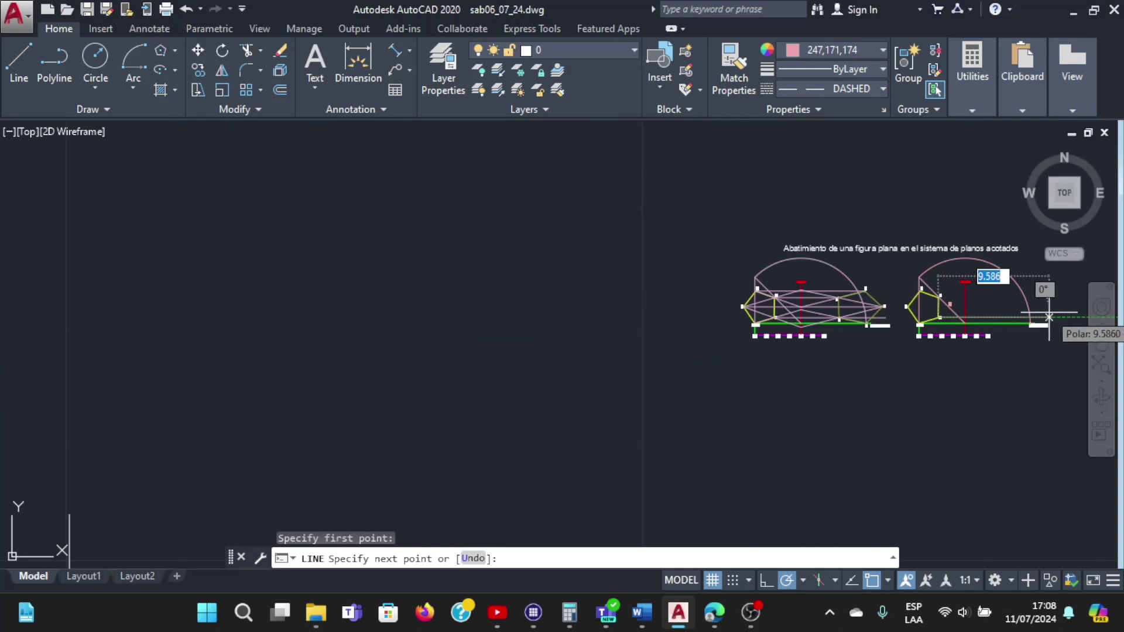
pyautogui.scroll(7, 1049, 316)
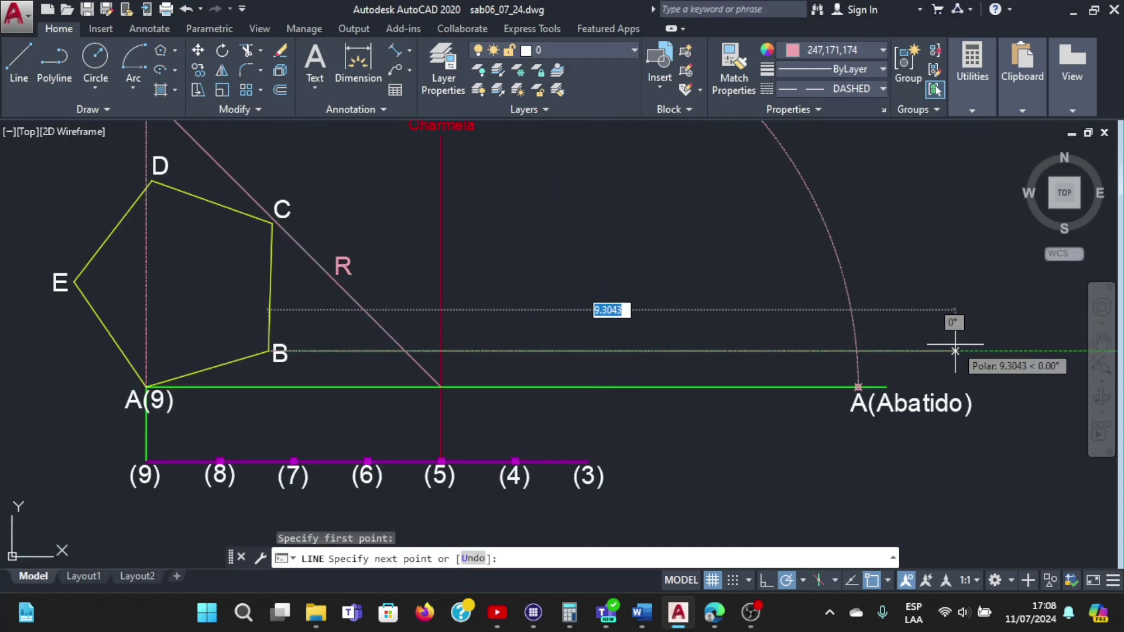
pyautogui.click(955, 350)
pyautogui.press('Return')
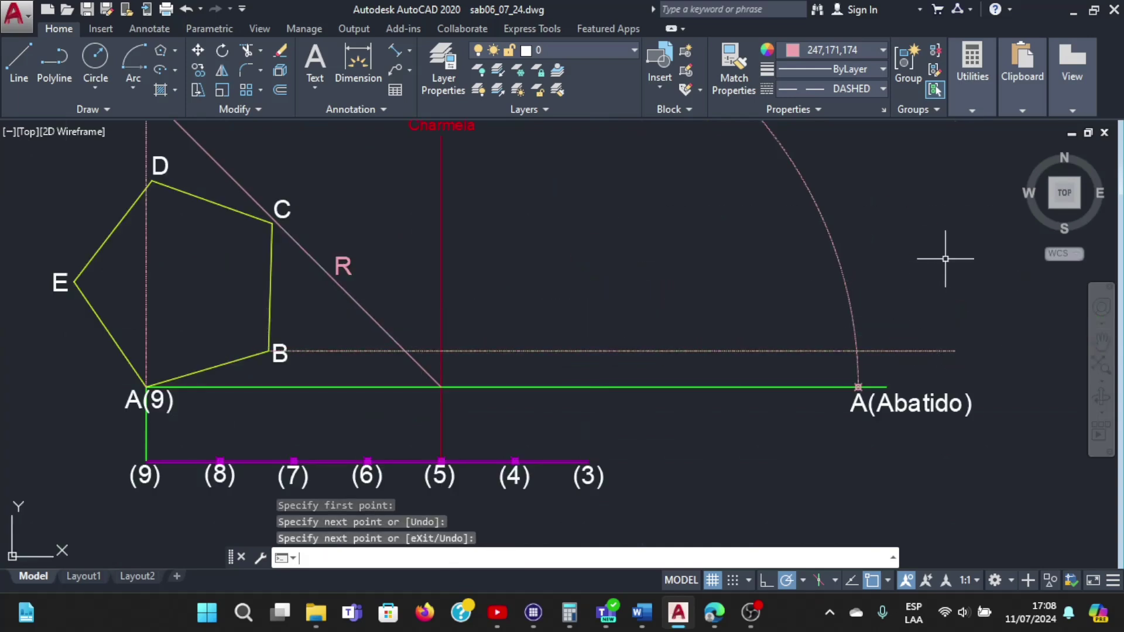
pyautogui.click(547, 351)
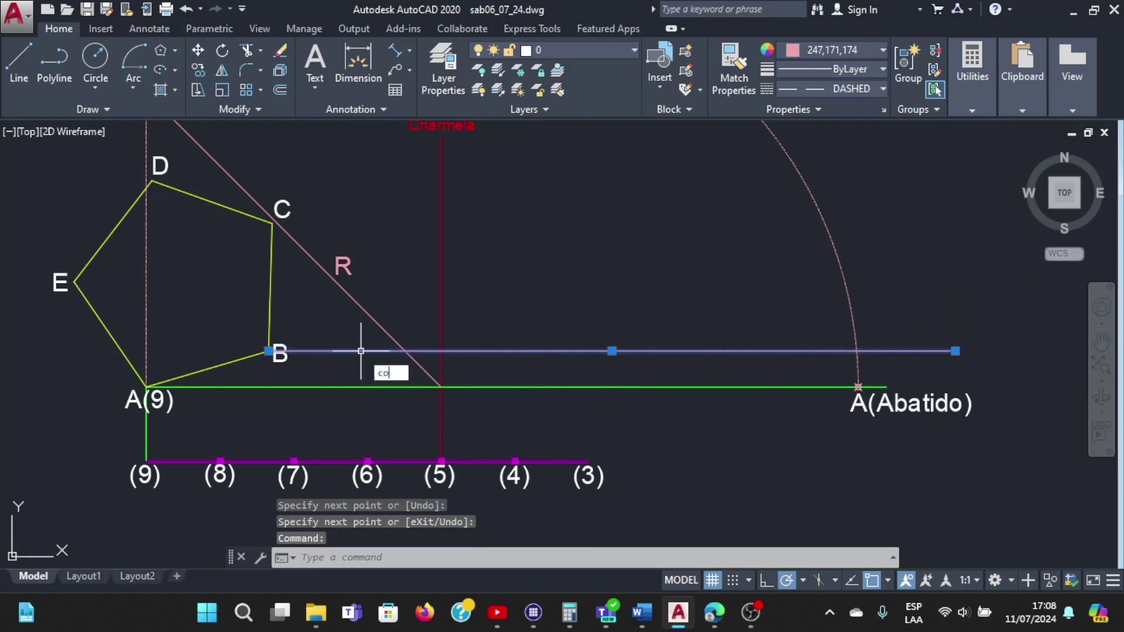
# Copy B's horizontal construction line, using base point B, to pass through vertices E, C and D
pyautogui.write('CO')
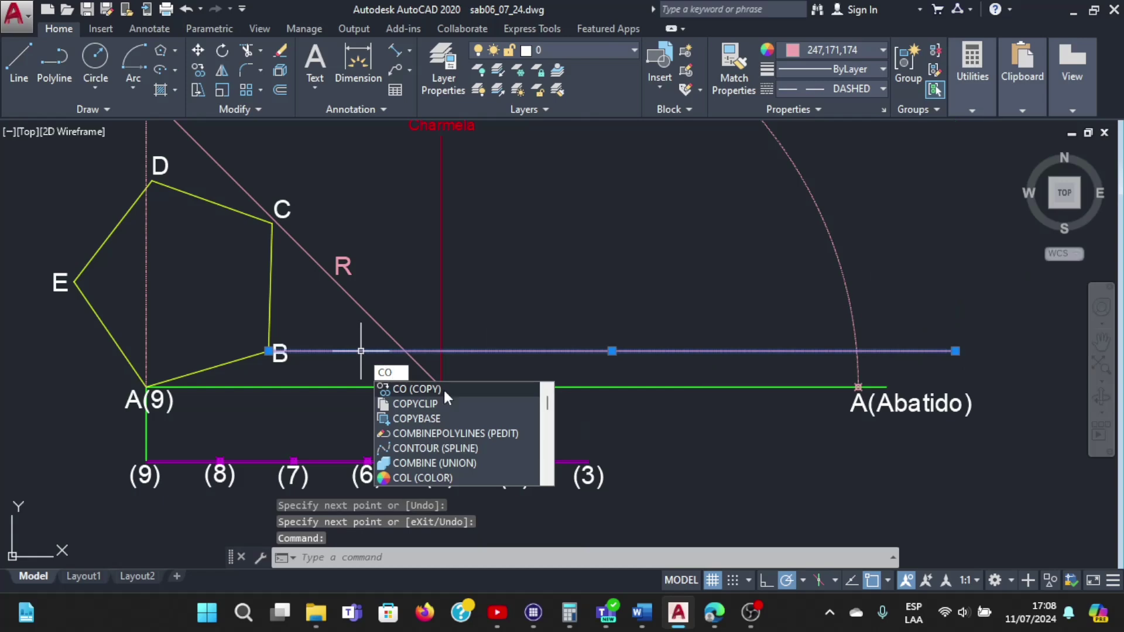
pyautogui.press('Return')
pyautogui.scroll(4, 270, 351)
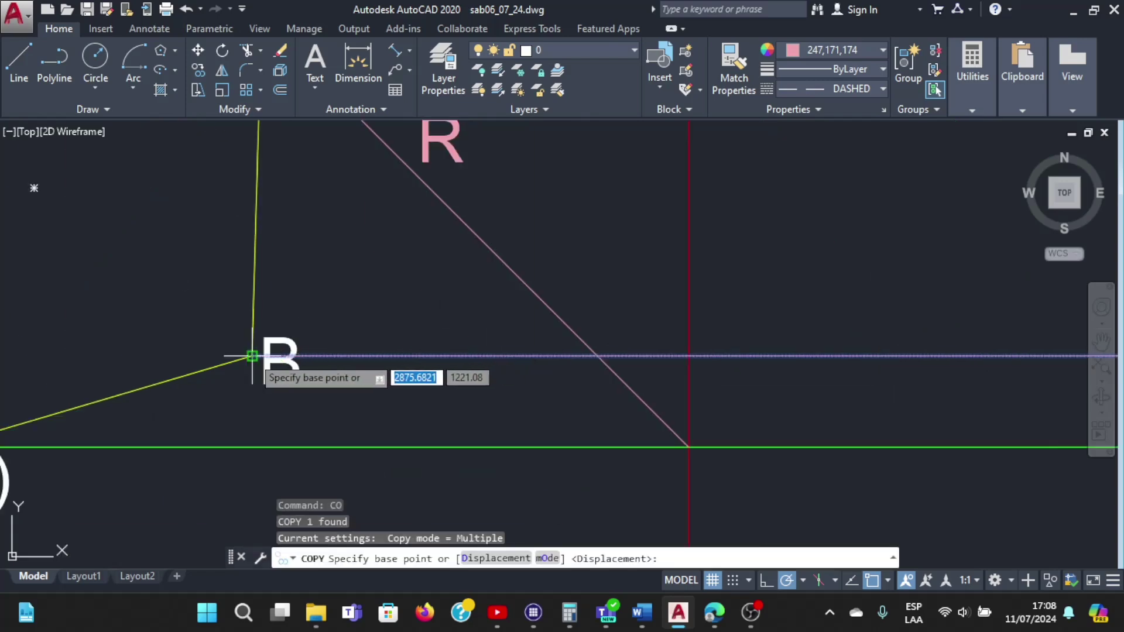
pyautogui.click(252, 356)
pyautogui.scroll(-4, 252, 355)
pyautogui.scroll(-2, 151, 322)
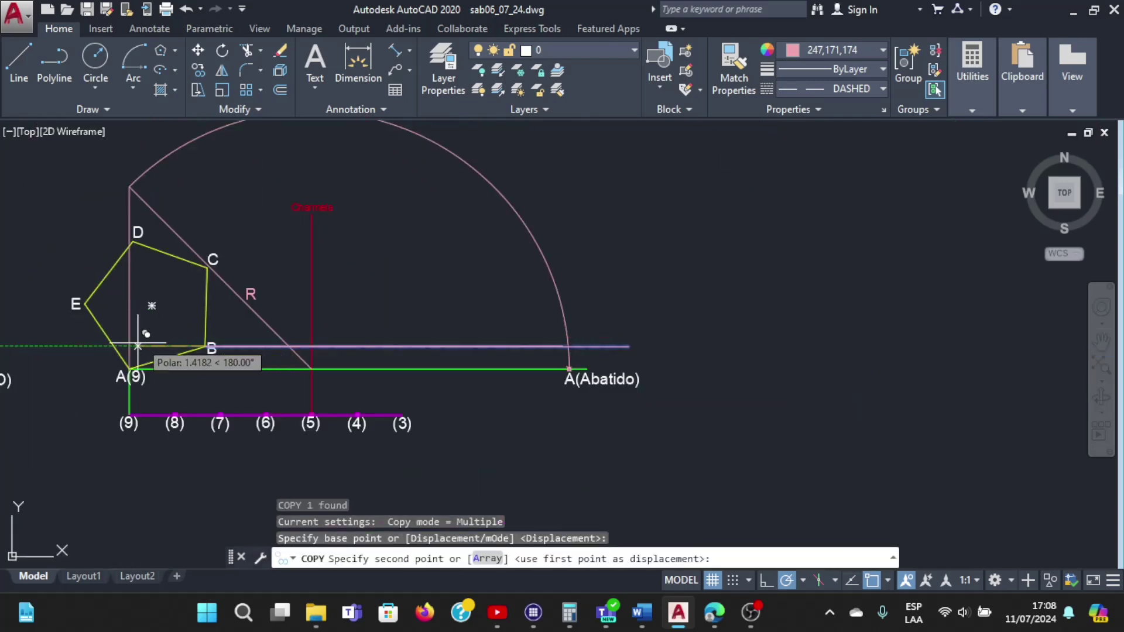
pyautogui.scroll(4, 125, 345)
pyautogui.scroll(-2, 93, 316)
pyautogui.scroll(2, 76, 251)
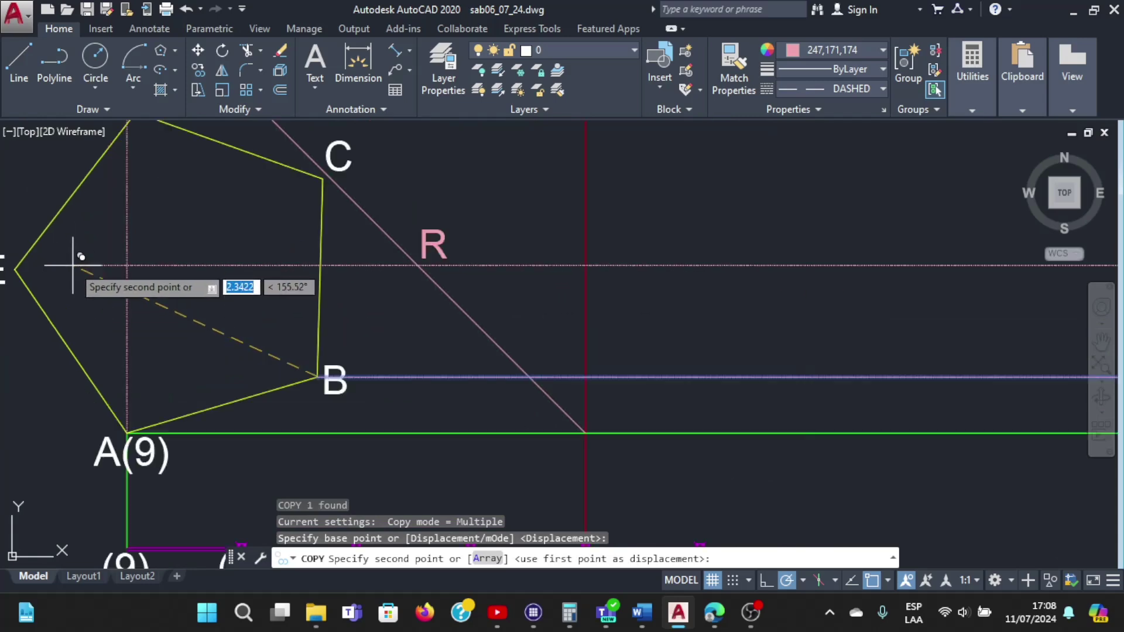
pyautogui.scroll(2, 68, 258)
pyautogui.scroll(-4, 49, 267)
pyautogui.scroll(4, 49, 267)
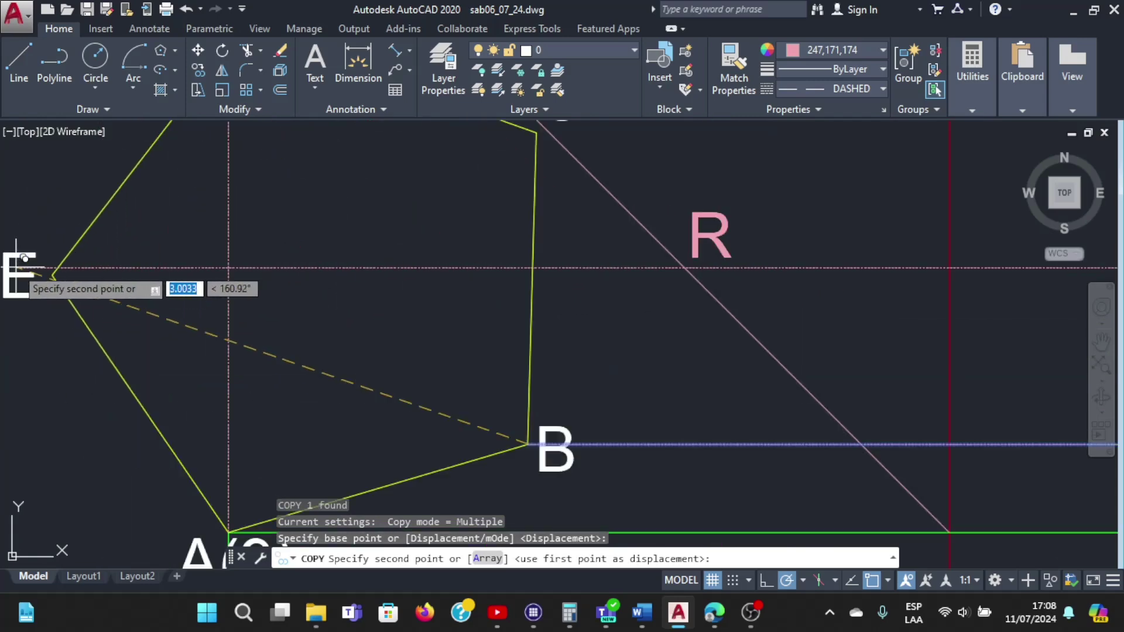
pyautogui.click(52, 274)
pyautogui.scroll(-4, 52, 274)
pyautogui.scroll(-2, 252, 228)
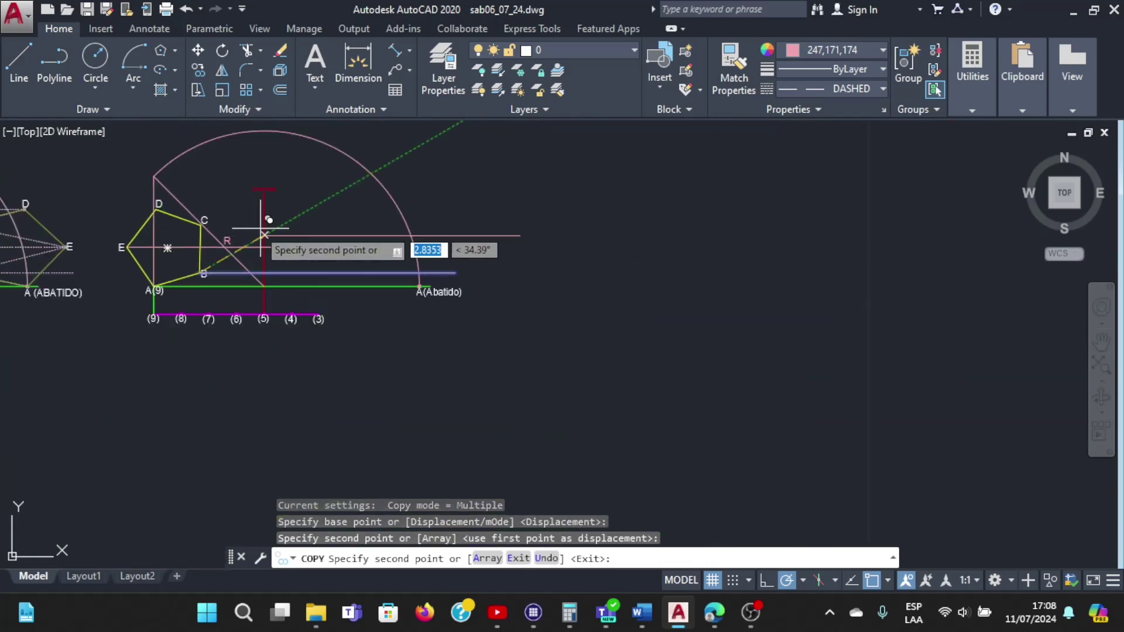
pyautogui.scroll(5, 175, 234)
pyautogui.click(168, 201)
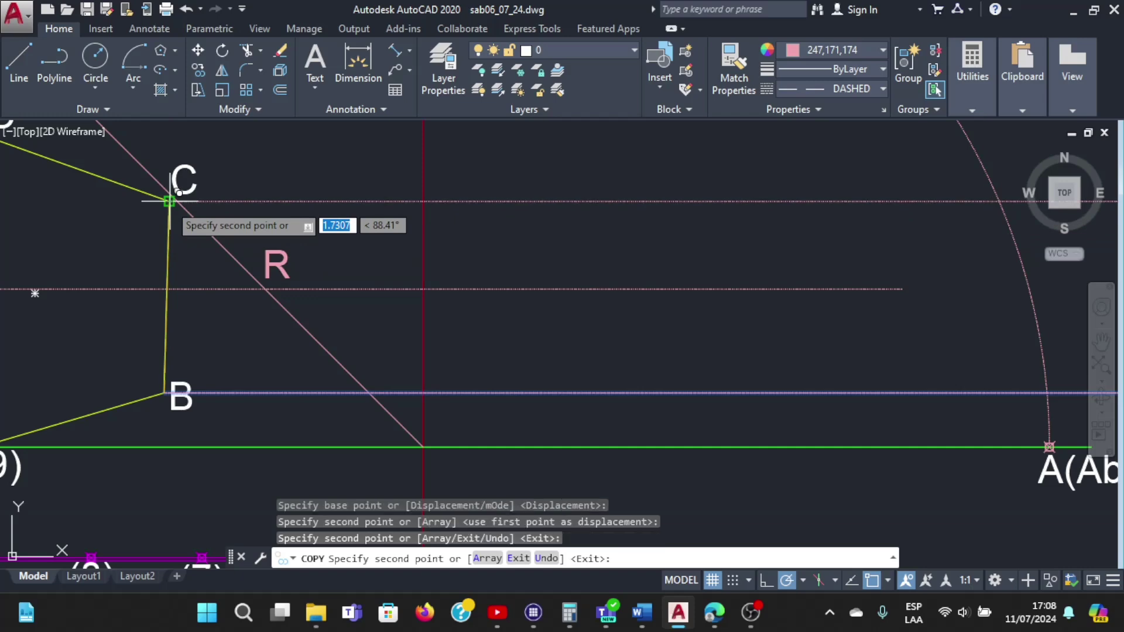
pyautogui.scroll(-5, 164, 199)
pyautogui.scroll(4, 97, 170)
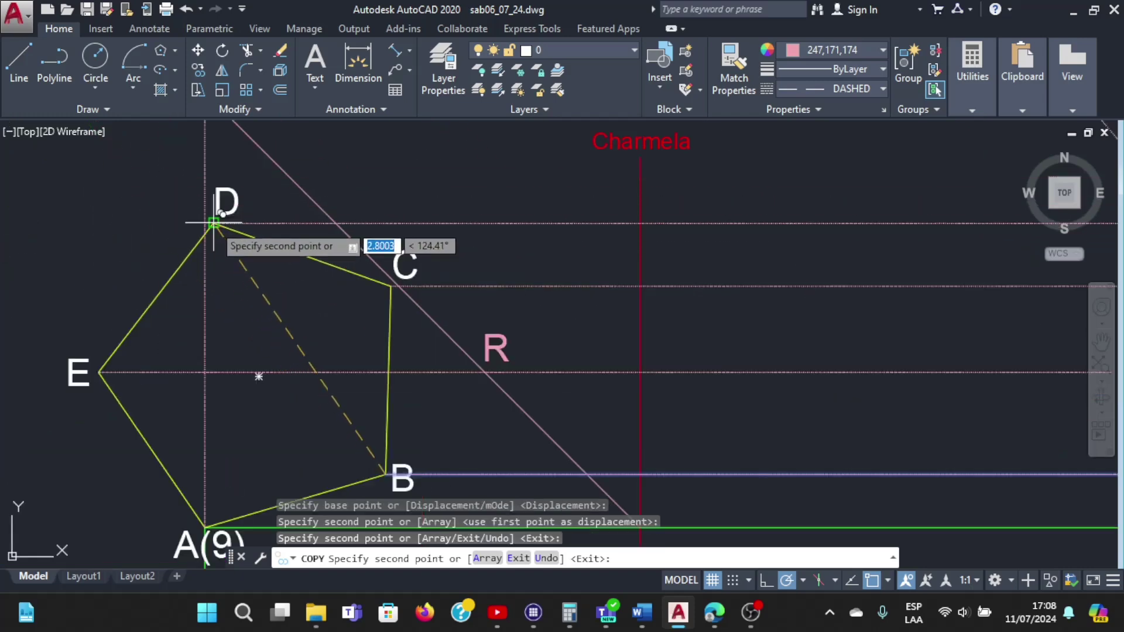
pyautogui.click(223, 201)
pyautogui.scroll(-4, 468, 221)
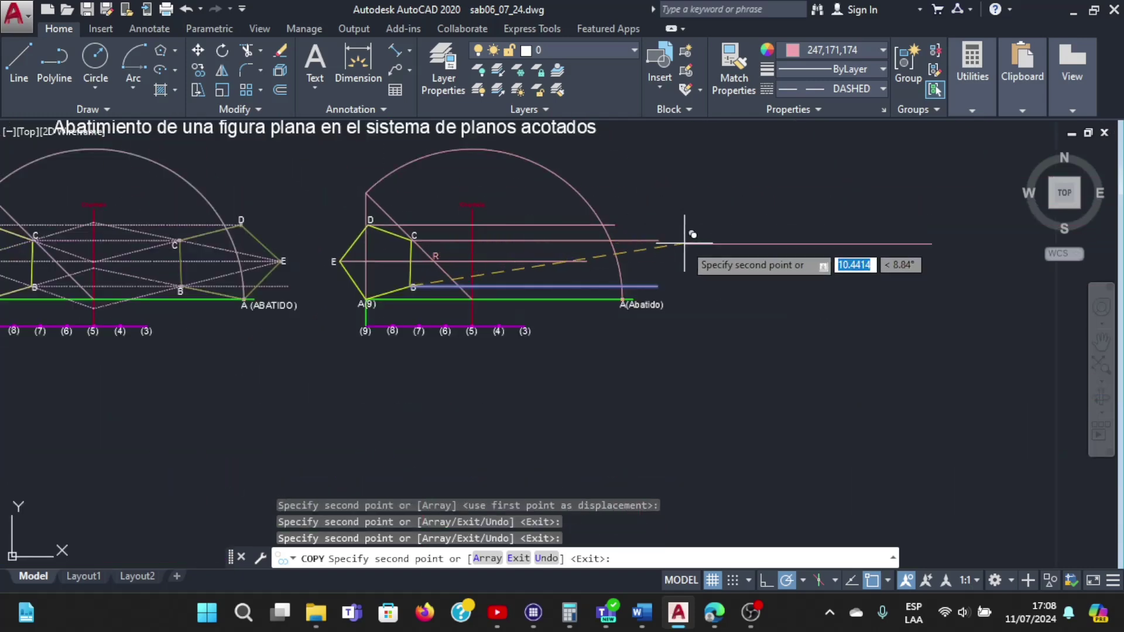
# Finish the copies and give the four horizontal lines through D, C, E and B the DASHED linetype
pyautogui.press('Return')
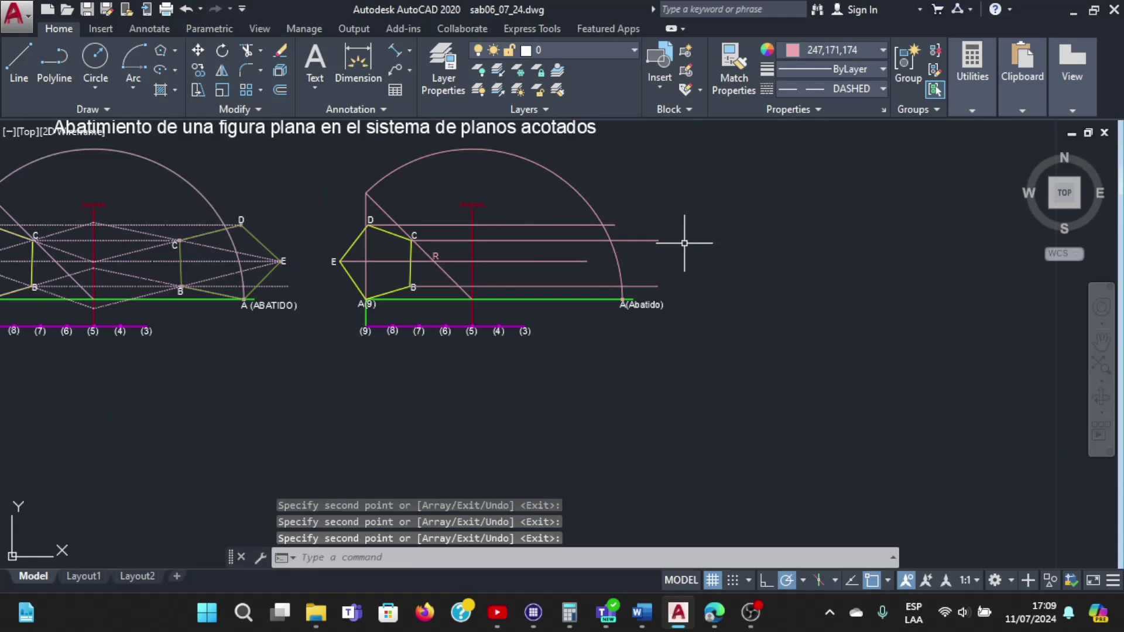
pyautogui.scroll(2, 498, 214)
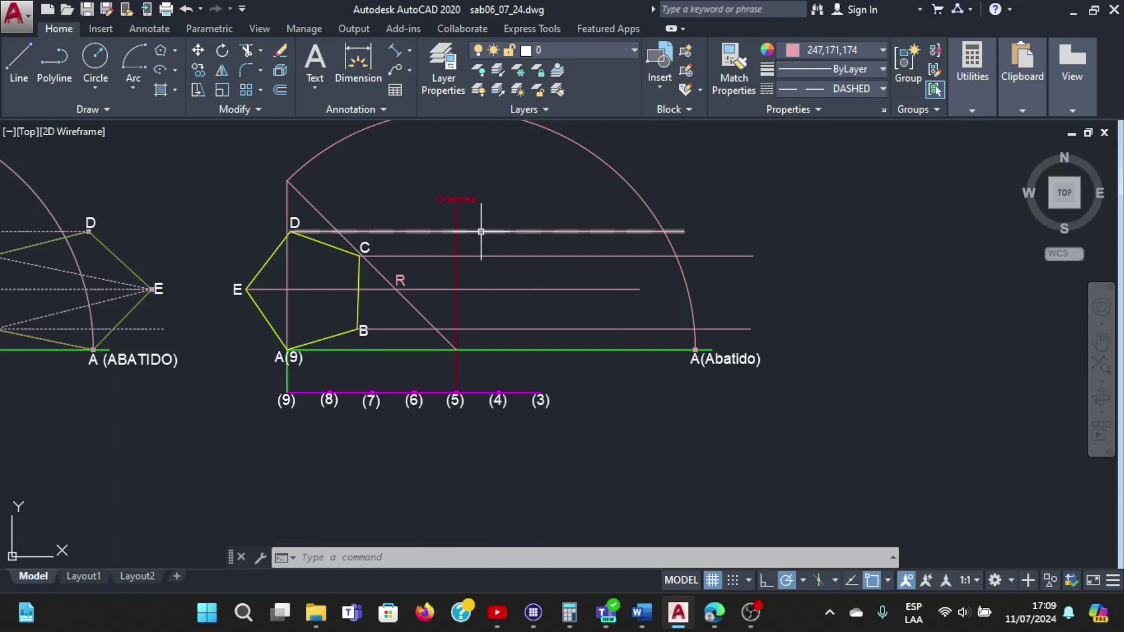
pyautogui.click(486, 230)
pyautogui.click(516, 256)
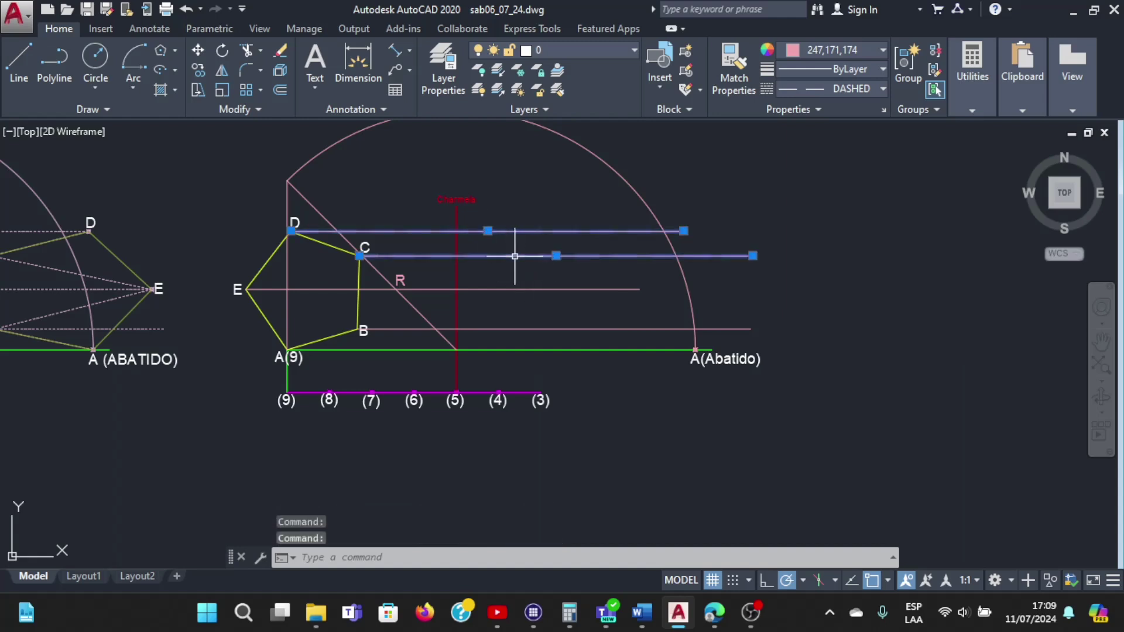
pyautogui.click(527, 289)
pyautogui.click(565, 327)
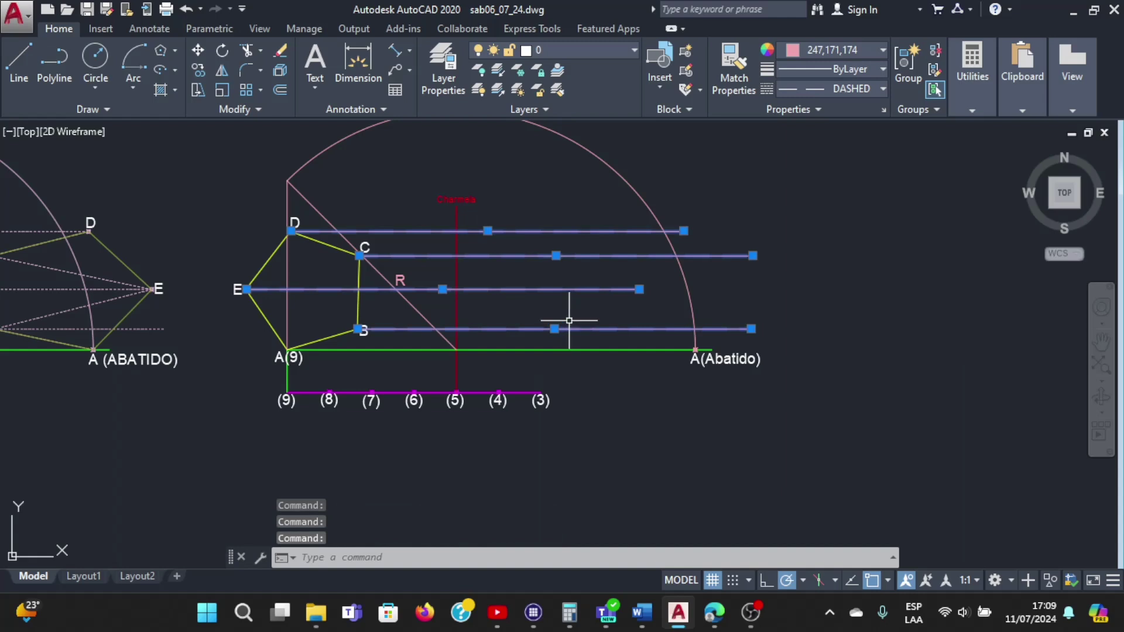
pyautogui.click(871, 89)
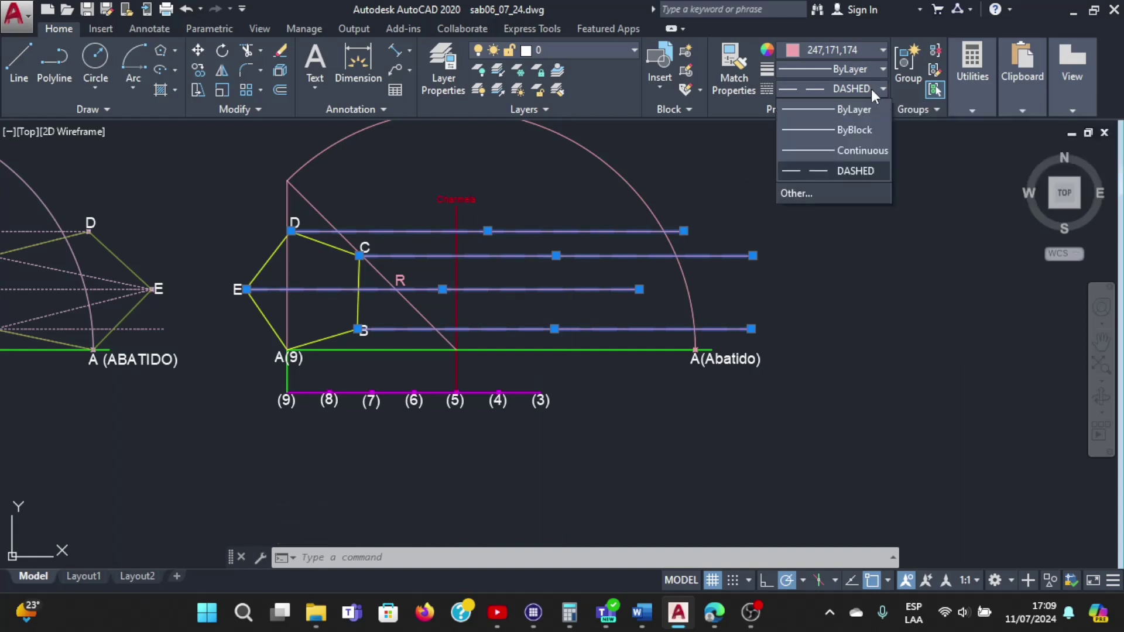
pyautogui.click(840, 171)
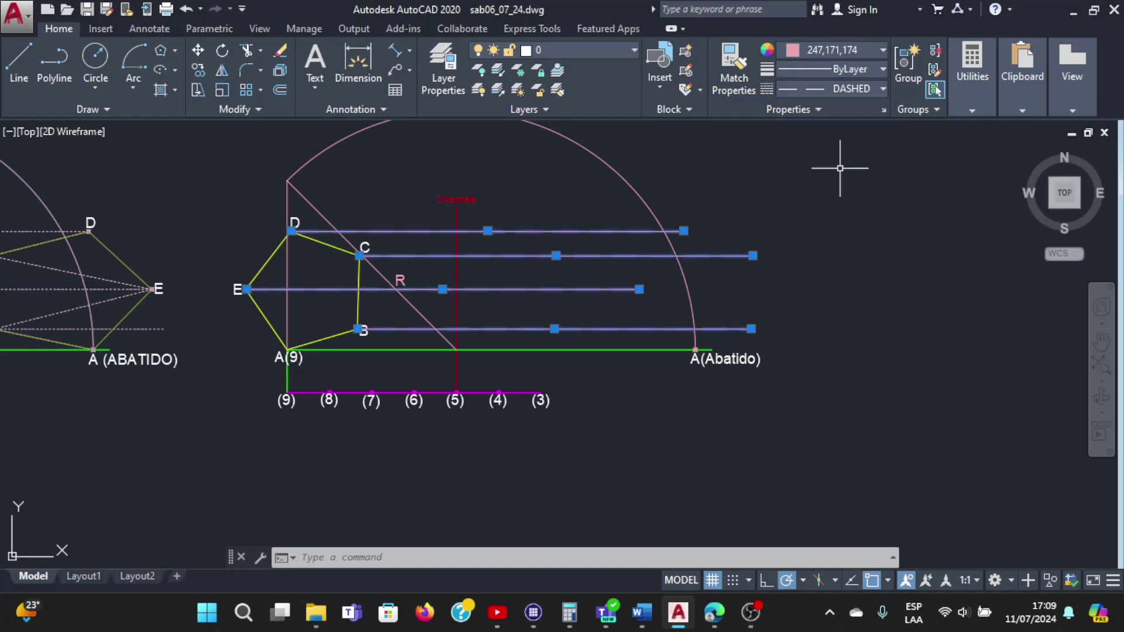
# Set the four dashed lines' linetype scale to 5 in Properties
pyautogui.rightClick(624, 234)
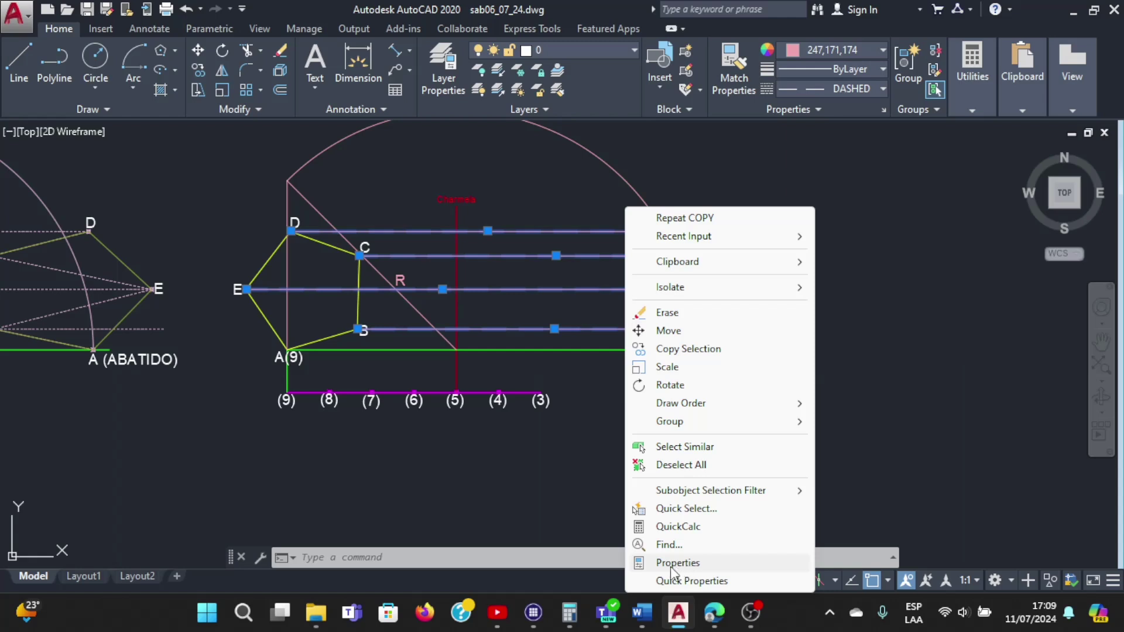
pyautogui.click(670, 563)
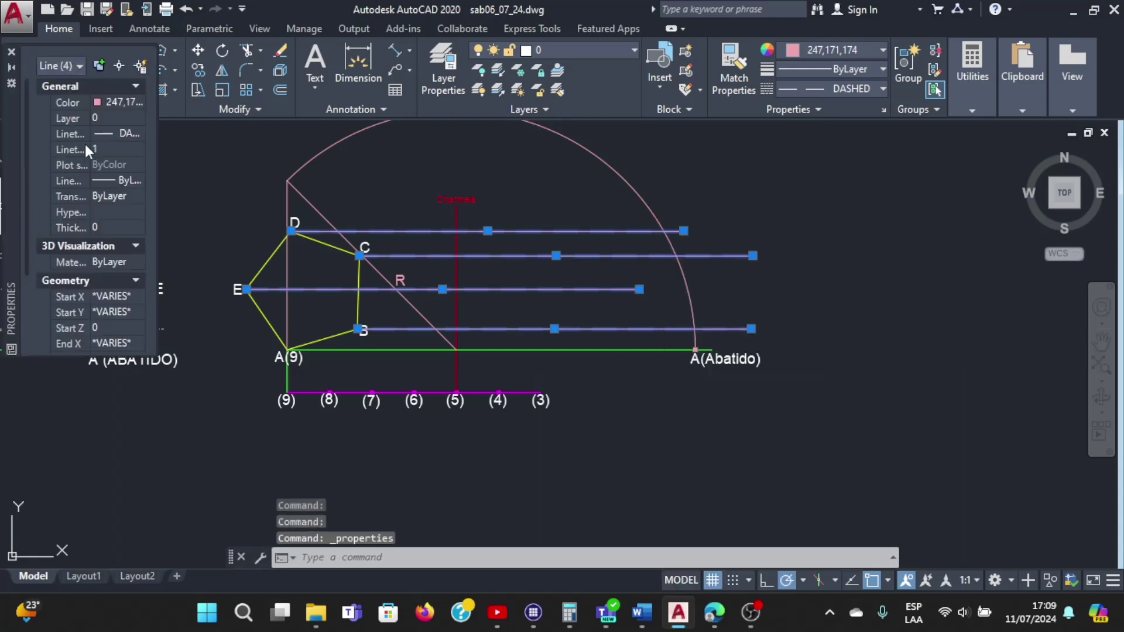
pyautogui.click(86, 147)
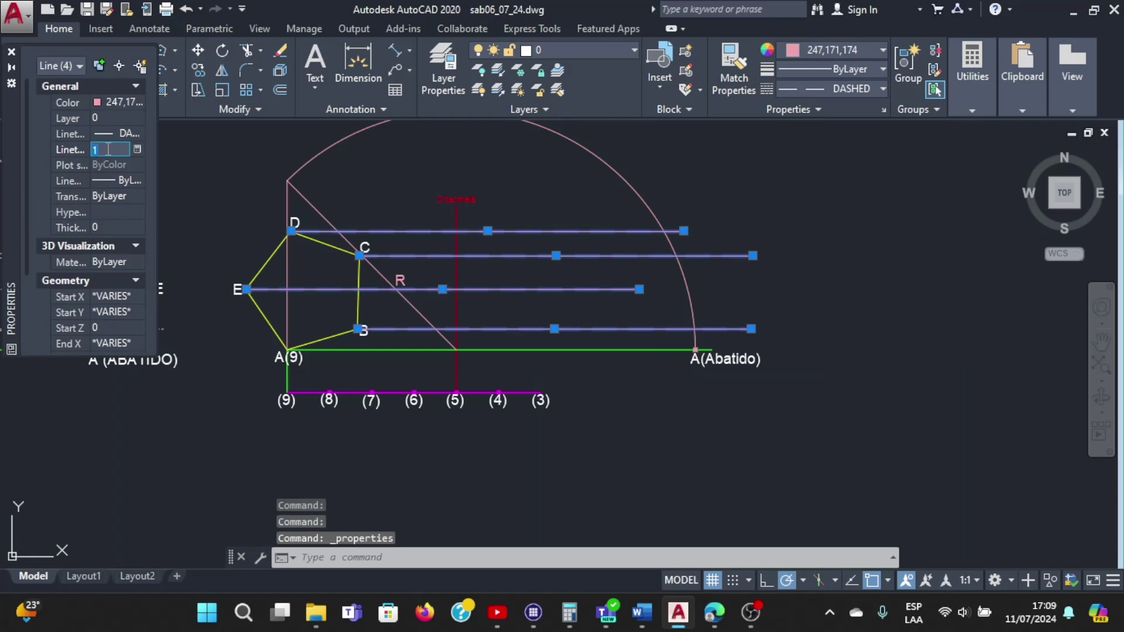
pyautogui.write('5')
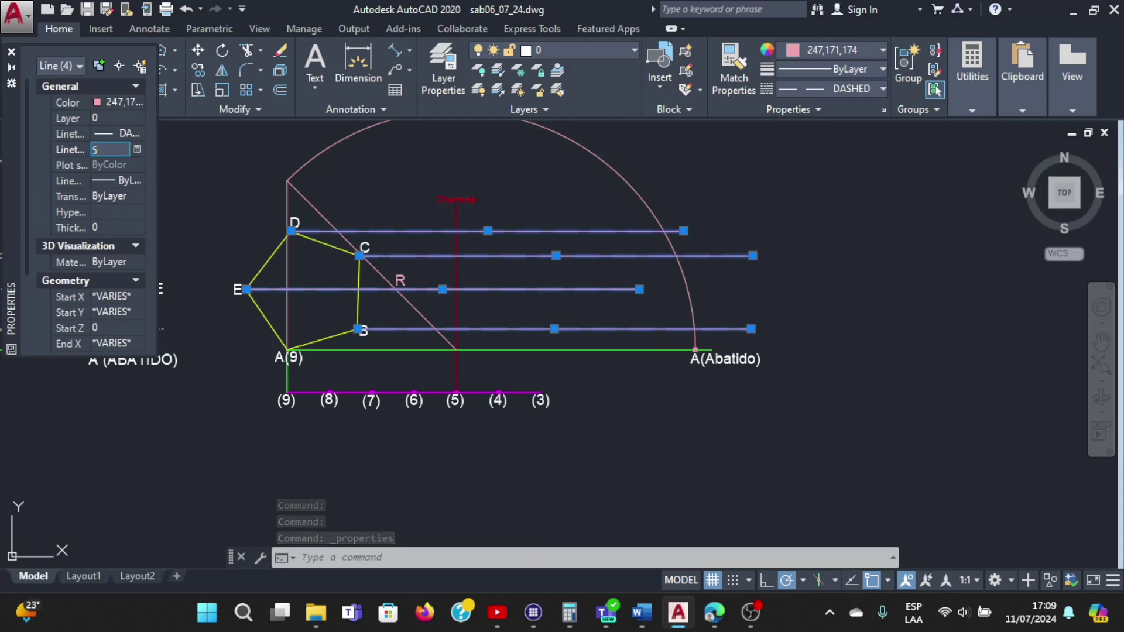
pyautogui.press('Return')
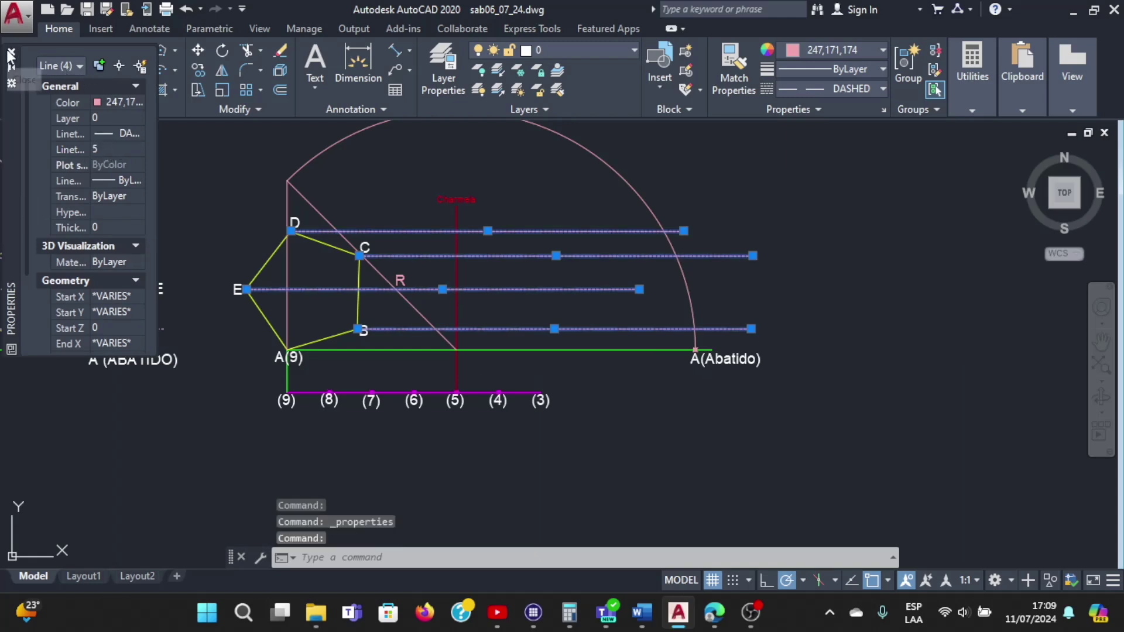
pyautogui.click(11, 52)
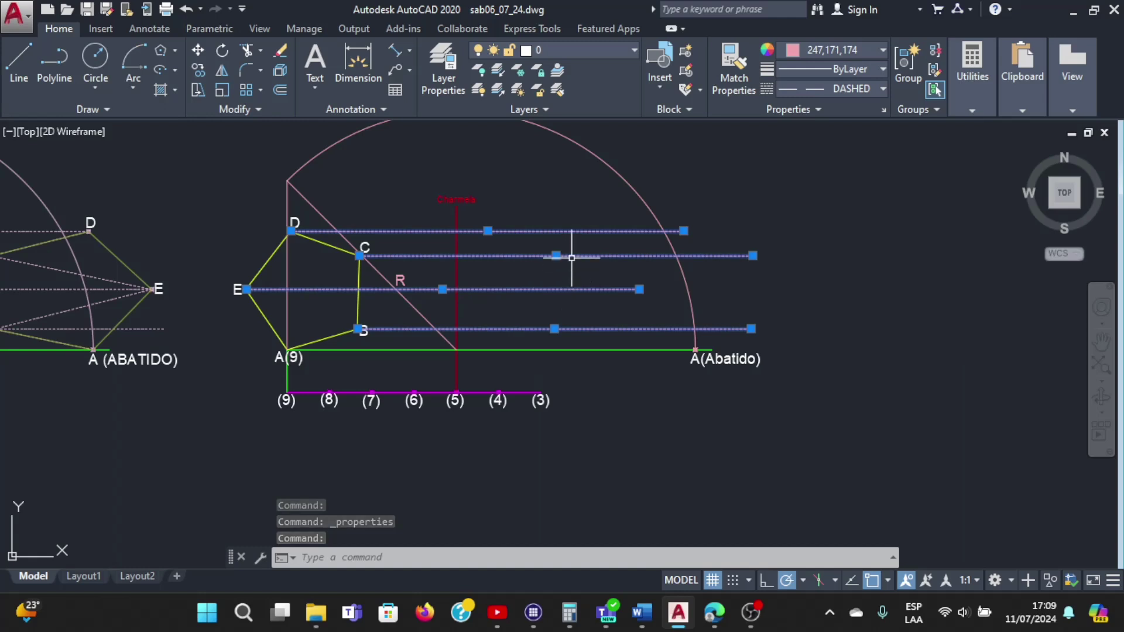
pyautogui.press('Escape')
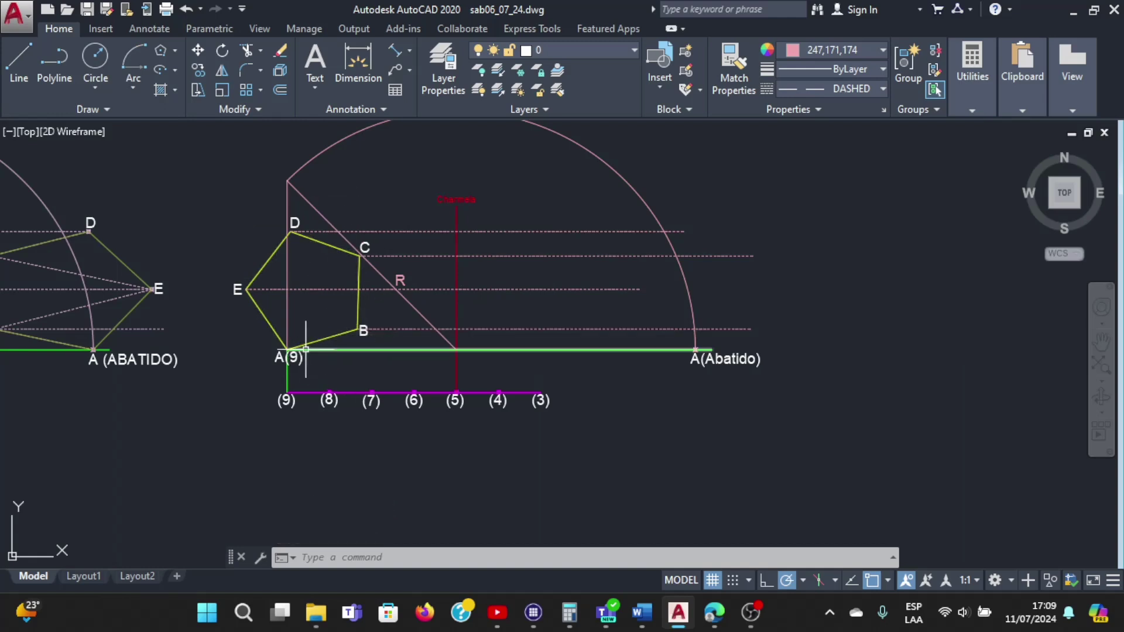
# Draw a line along pentagon edge AB from vertex A to vertex B
pyautogui.scroll(2, 289, 346)
pyautogui.scroll(2, 371, 261)
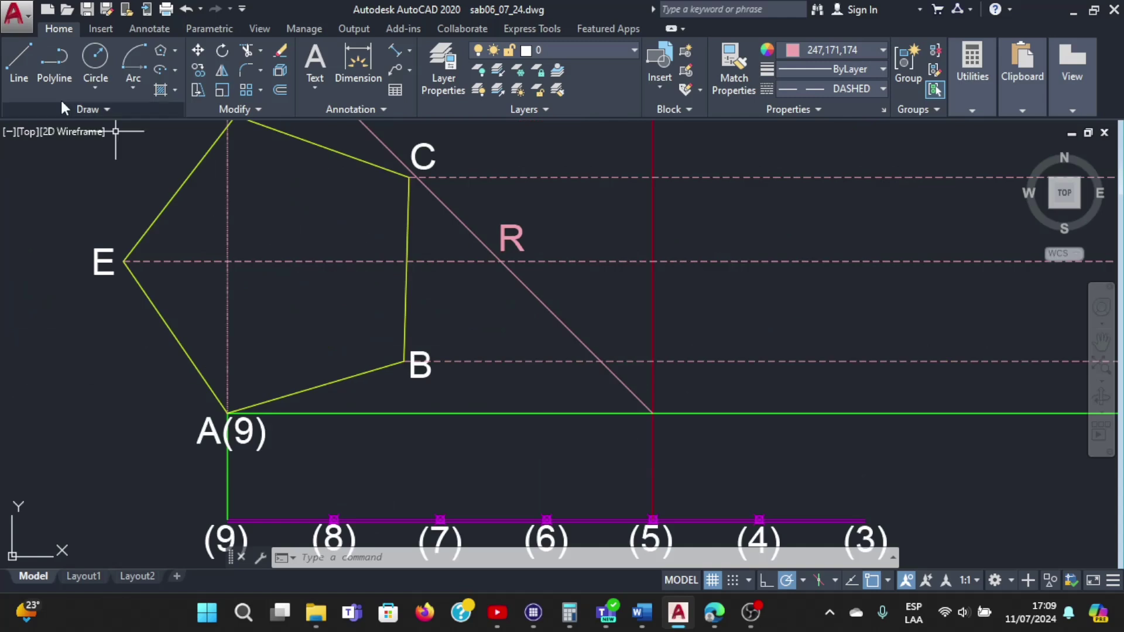
pyautogui.click(23, 53)
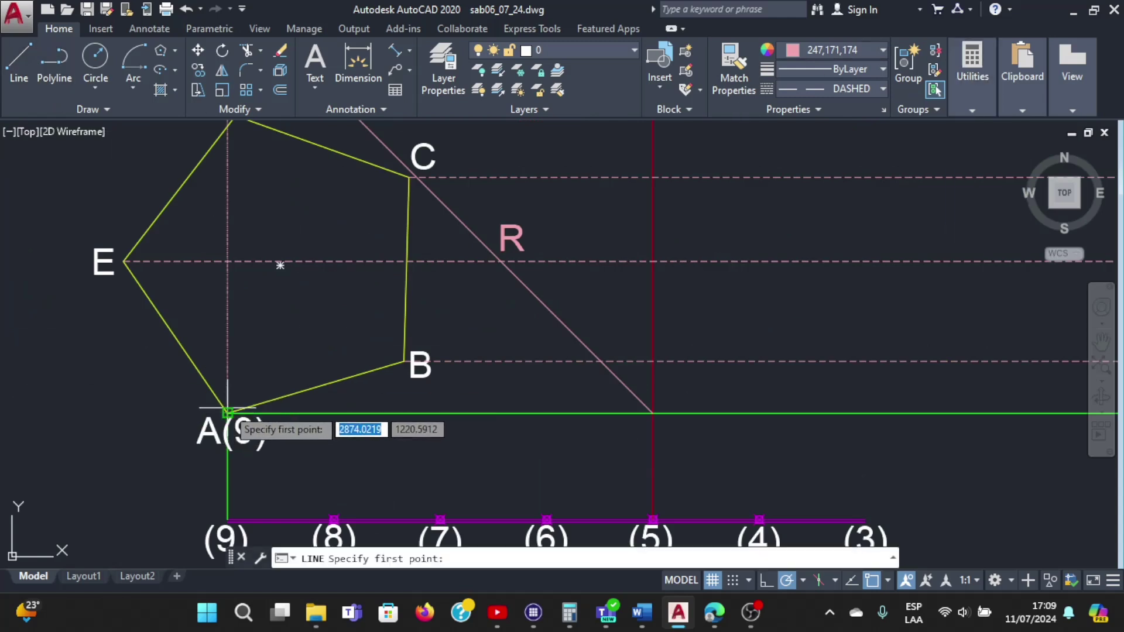
pyautogui.click(228, 412)
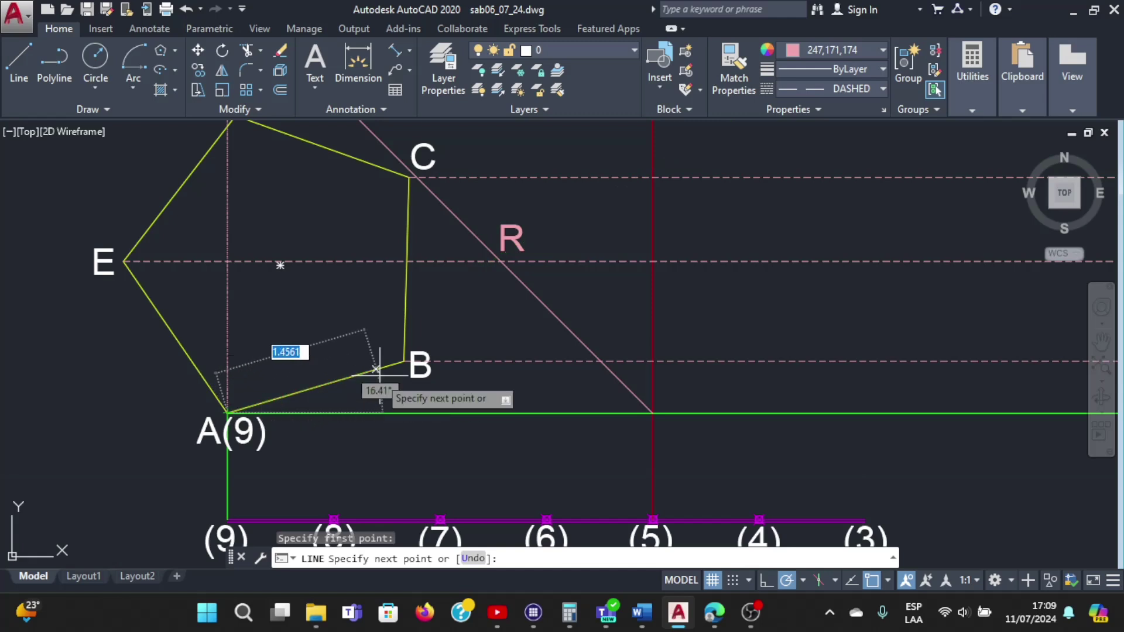
pyautogui.click(403, 361)
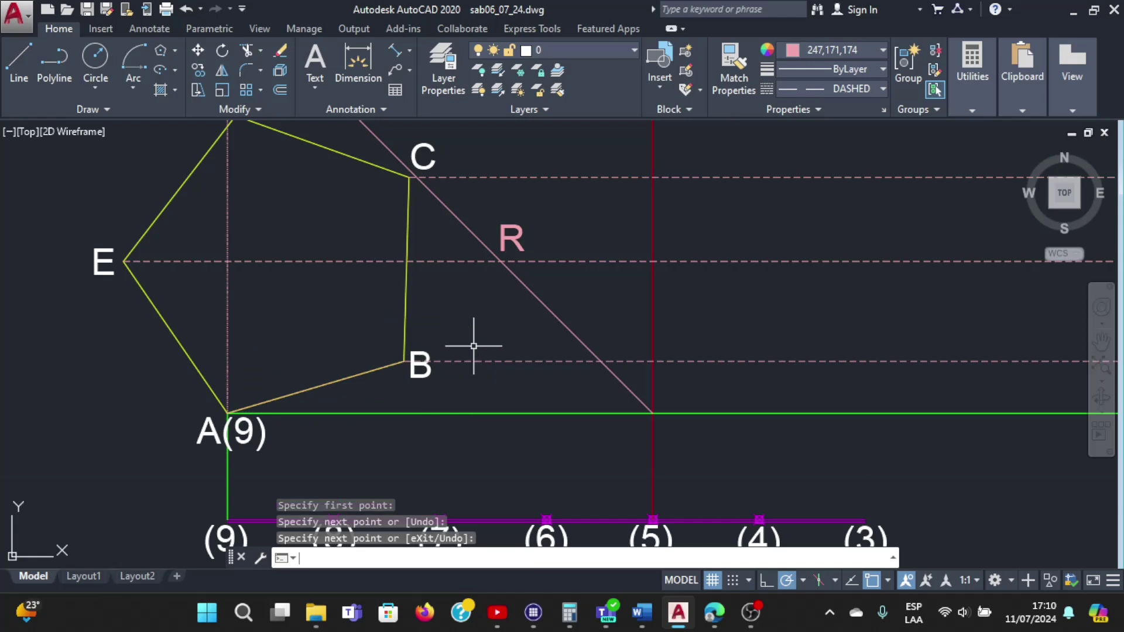
pyautogui.press('Return')
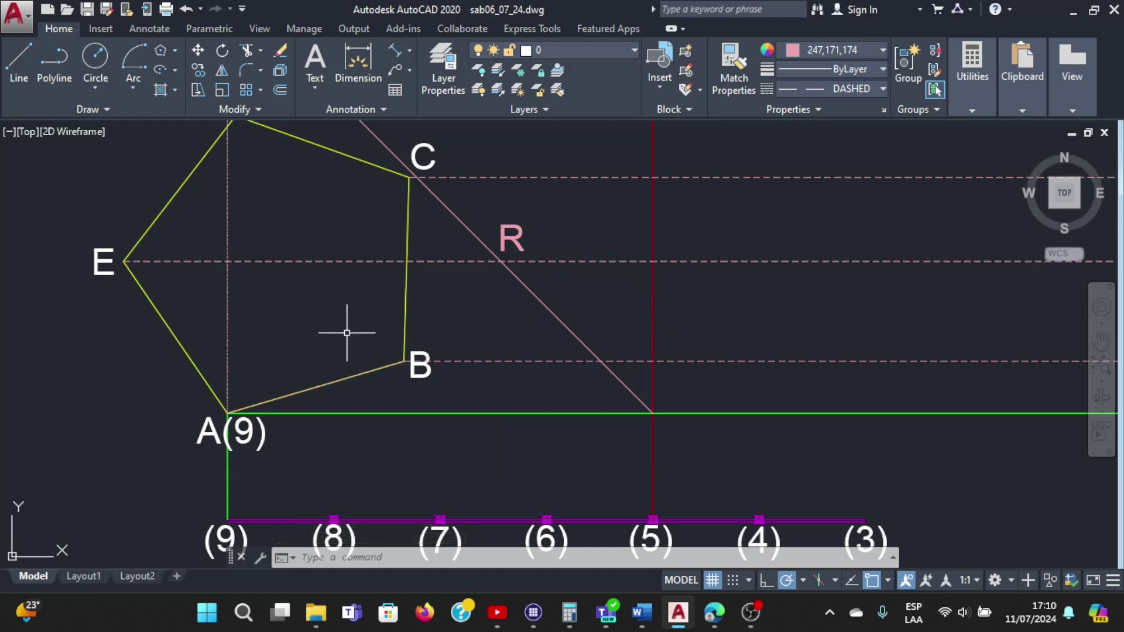
# Extend line AB past B to the red vertical hinge line using EXTEND
pyautogui.write('EXT')
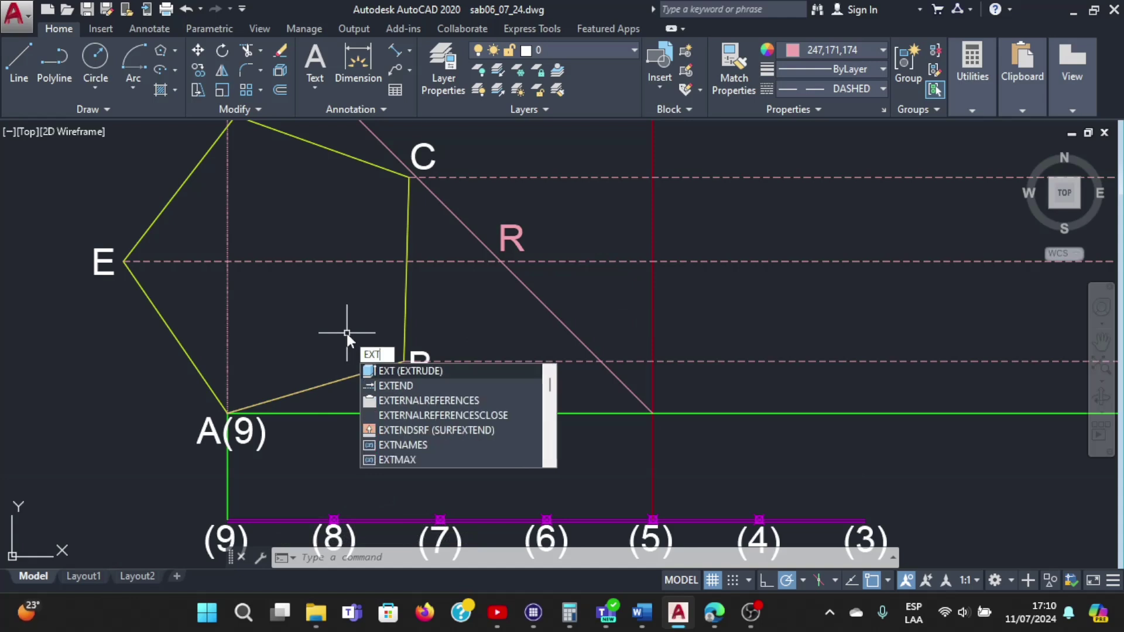
pyautogui.click(388, 385)
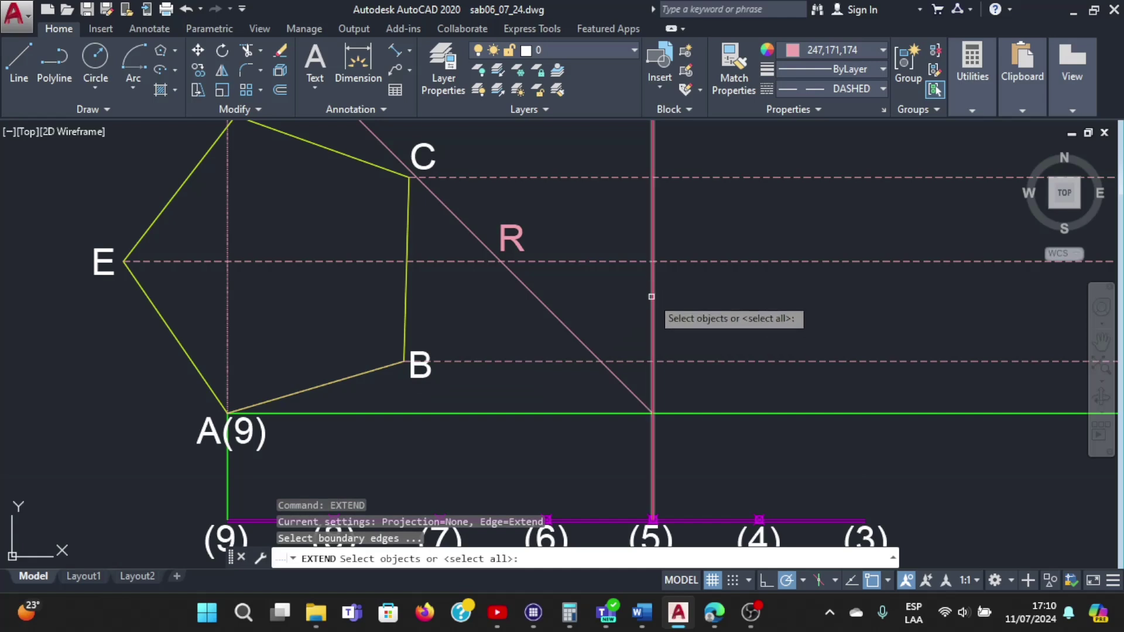
pyautogui.click(652, 296)
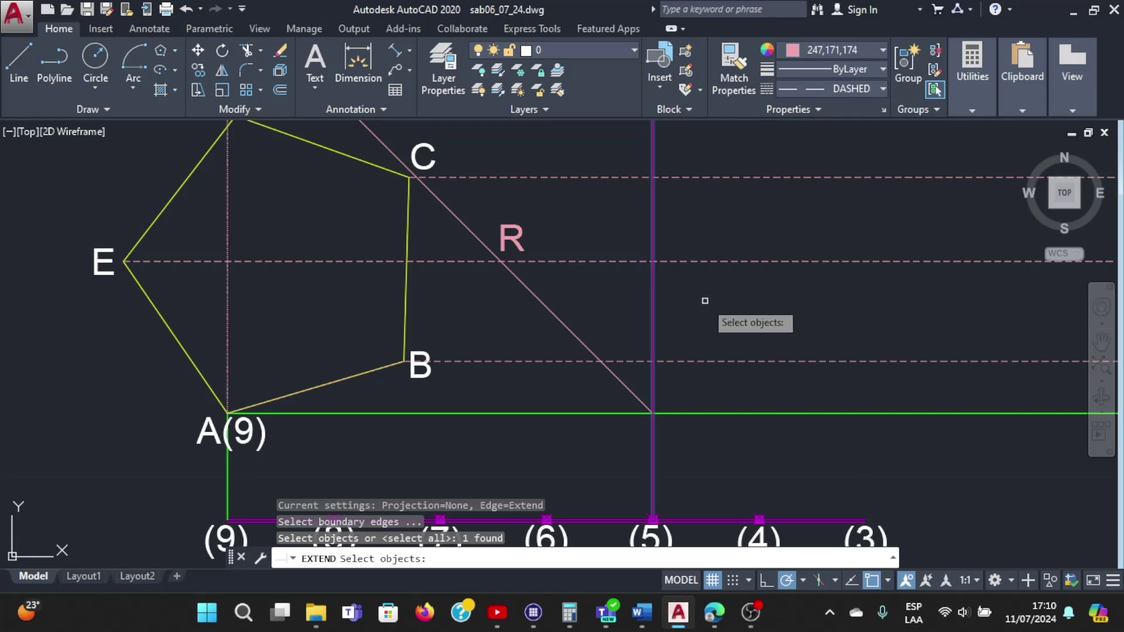
pyautogui.press('Return')
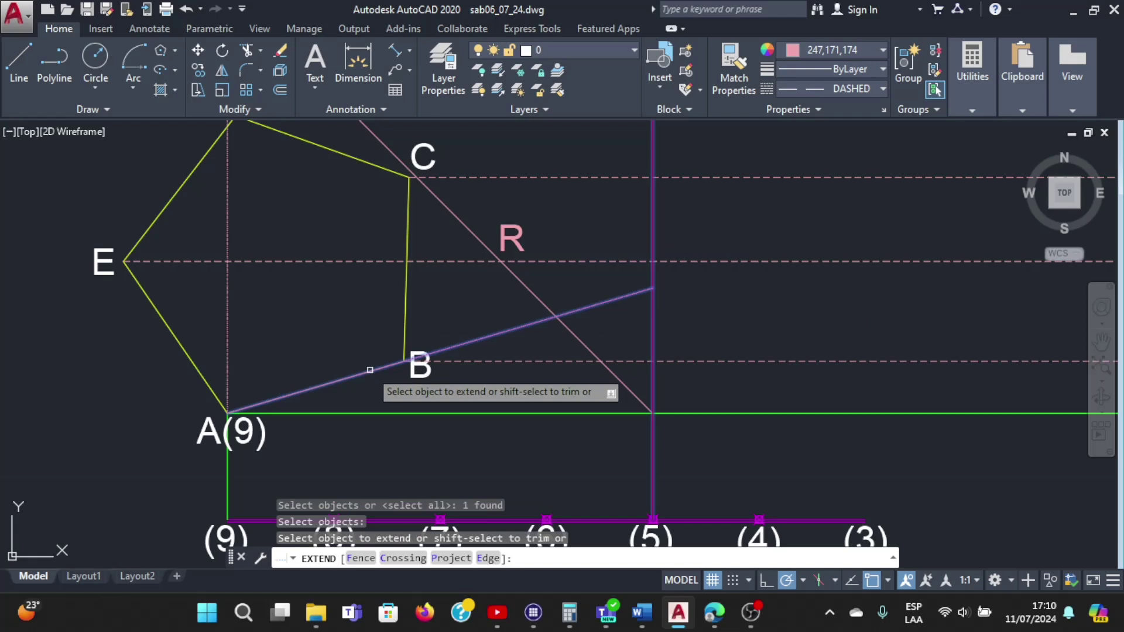
pyautogui.click(370, 370)
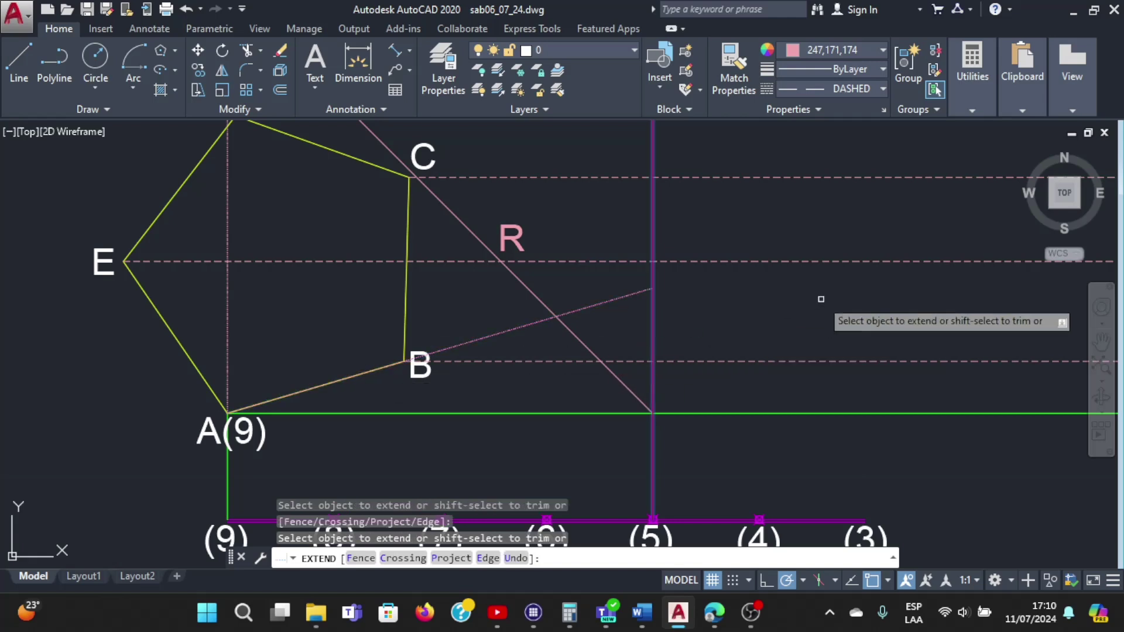
pyautogui.press('Escape')
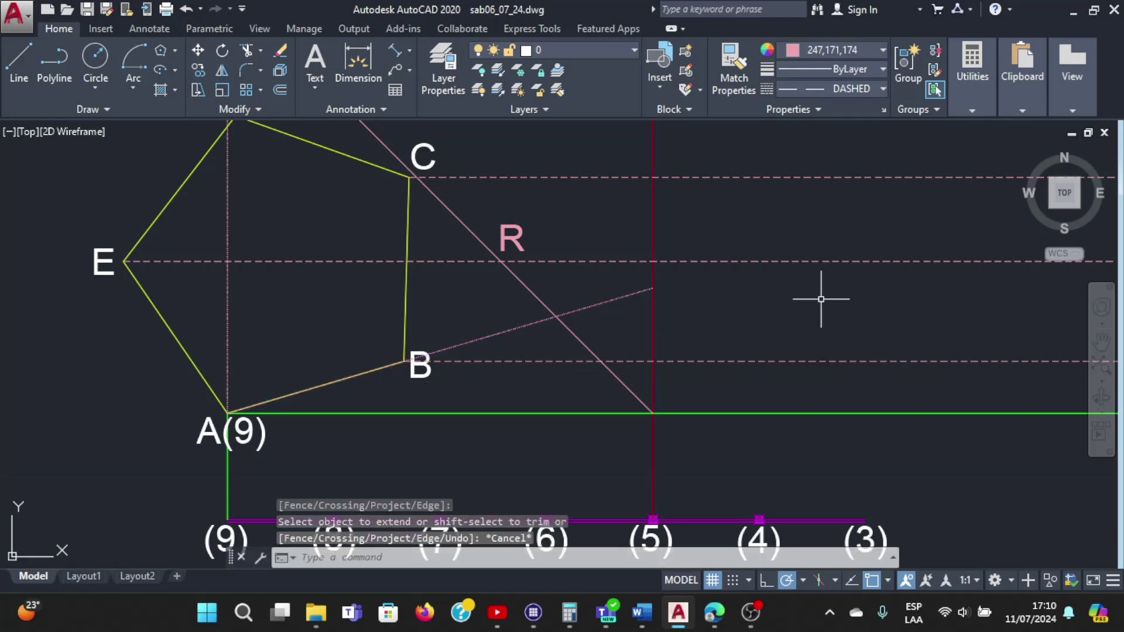
pyautogui.click(612, 300)
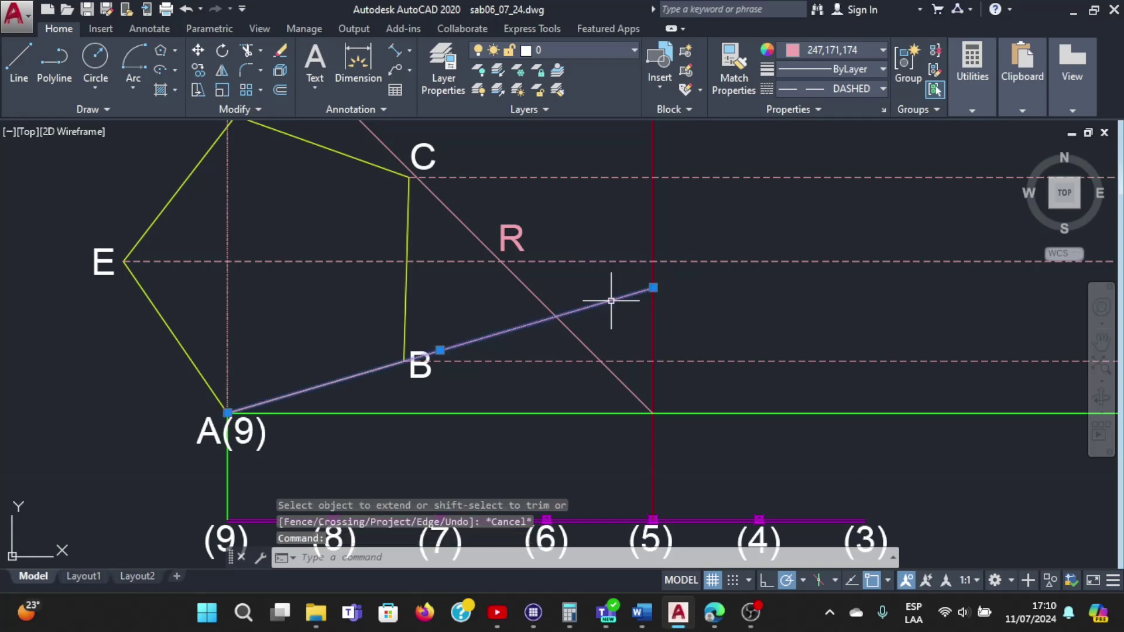
# Give the extended AB line a linetype scale of 5 so it displays dashed
pyautogui.rightClick(611, 301)
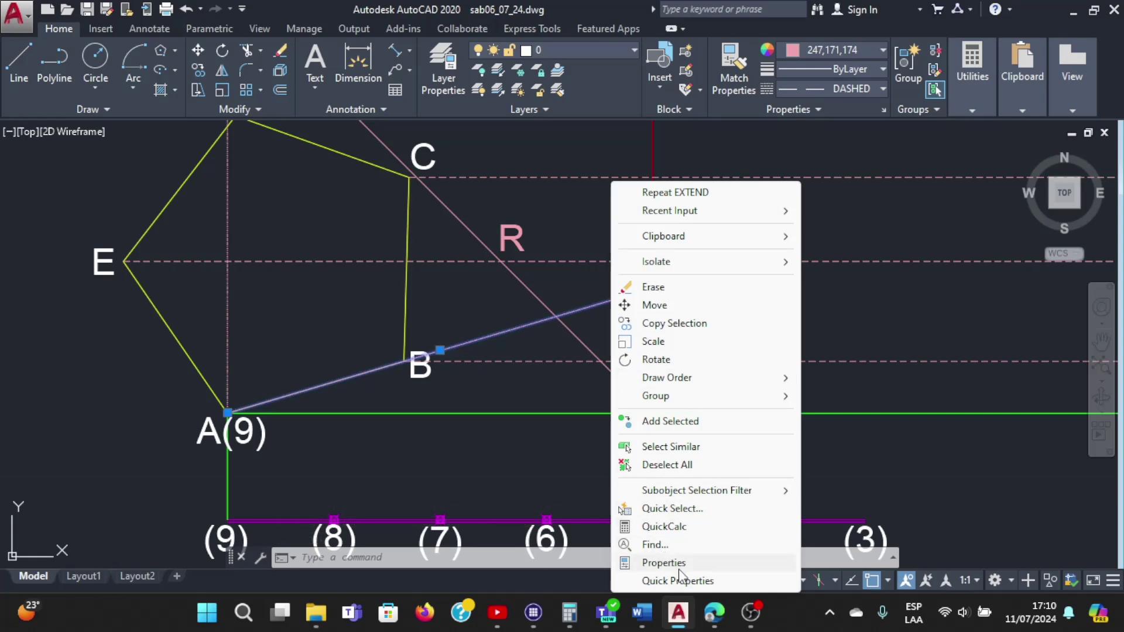
pyautogui.click(664, 562)
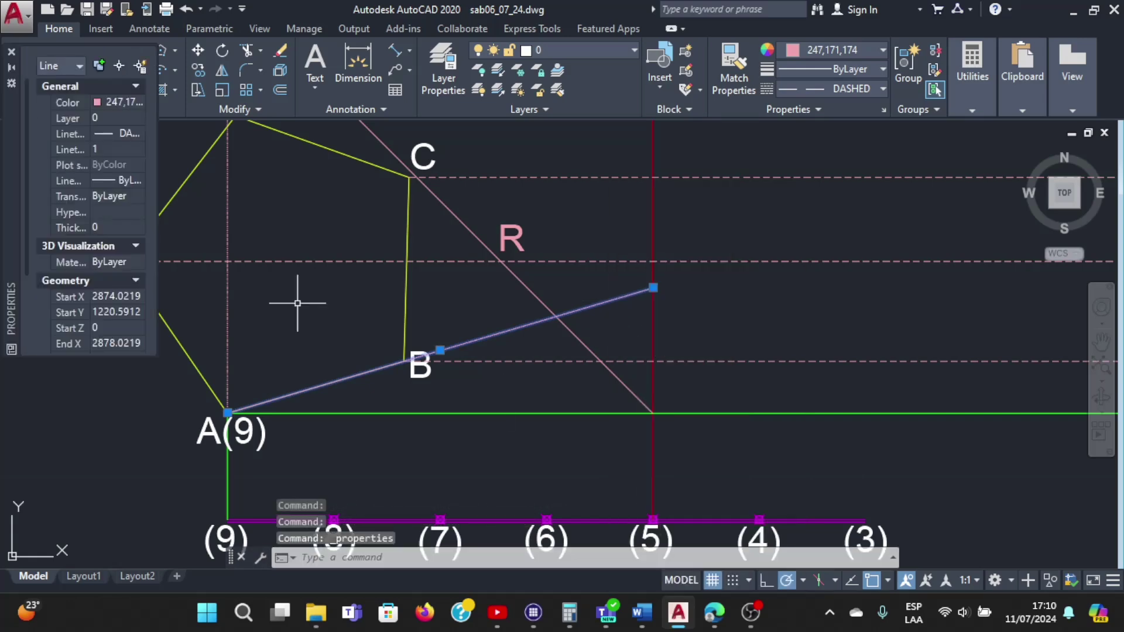
pyautogui.click(109, 149)
pyautogui.write('5')
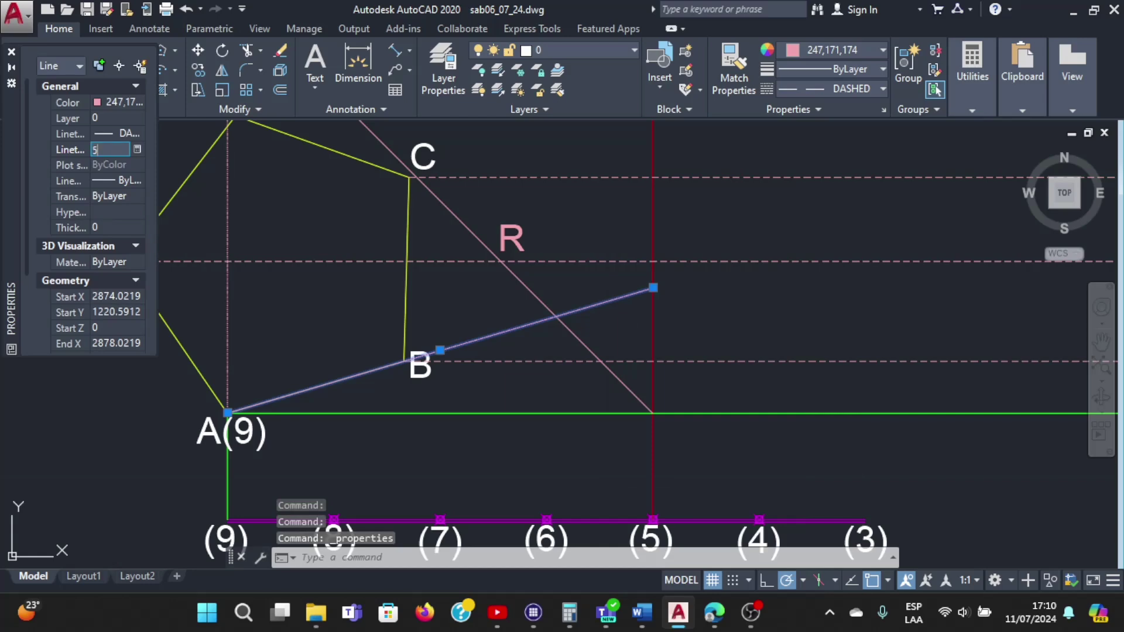
pyautogui.press('Return')
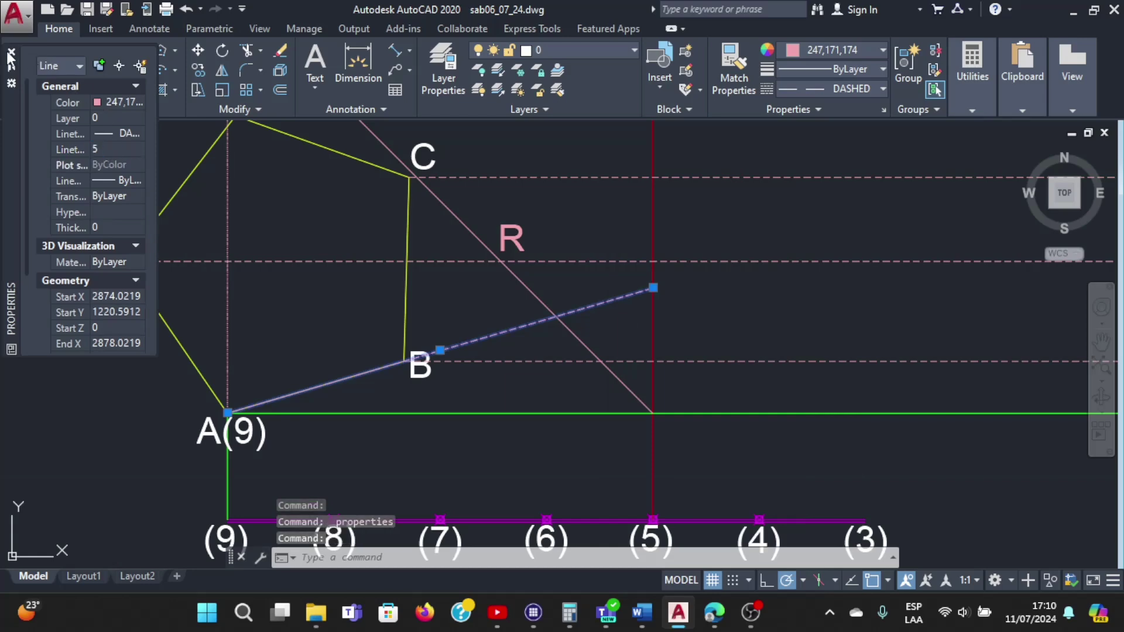
pyautogui.click(11, 52)
pyautogui.press('Escape')
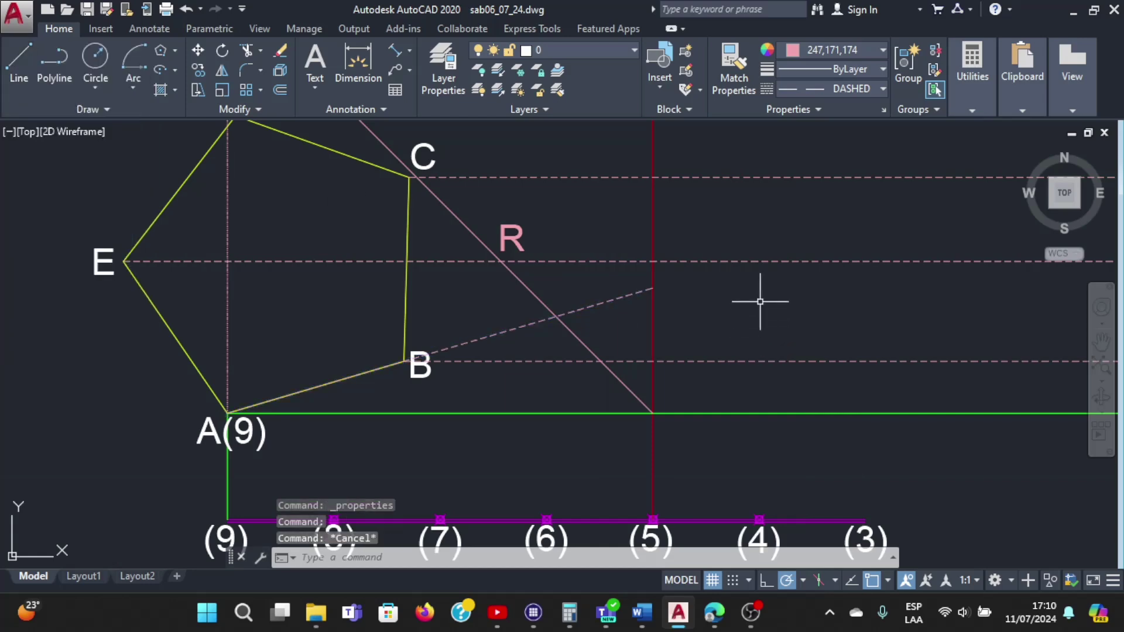
pyautogui.scroll(-4, 770, 292)
pyautogui.scroll(2, 796, 283)
pyautogui.scroll(-2, 798, 294)
pyautogui.scroll(4, 798, 294)
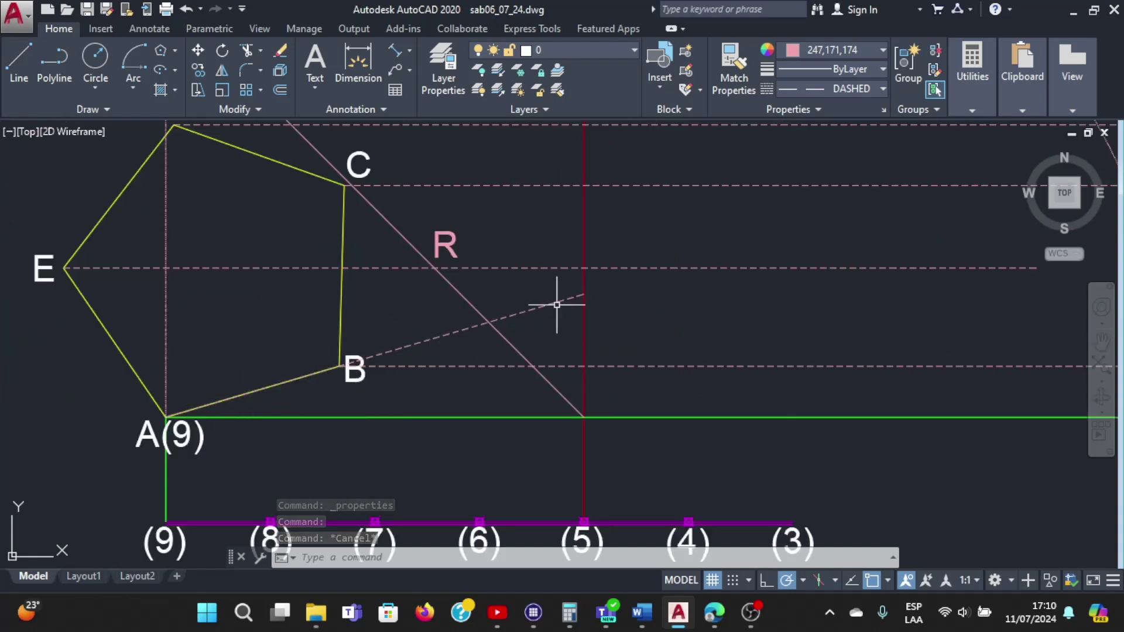
pyautogui.scroll(-4, 572, 301)
pyautogui.scroll(2, 660, 269)
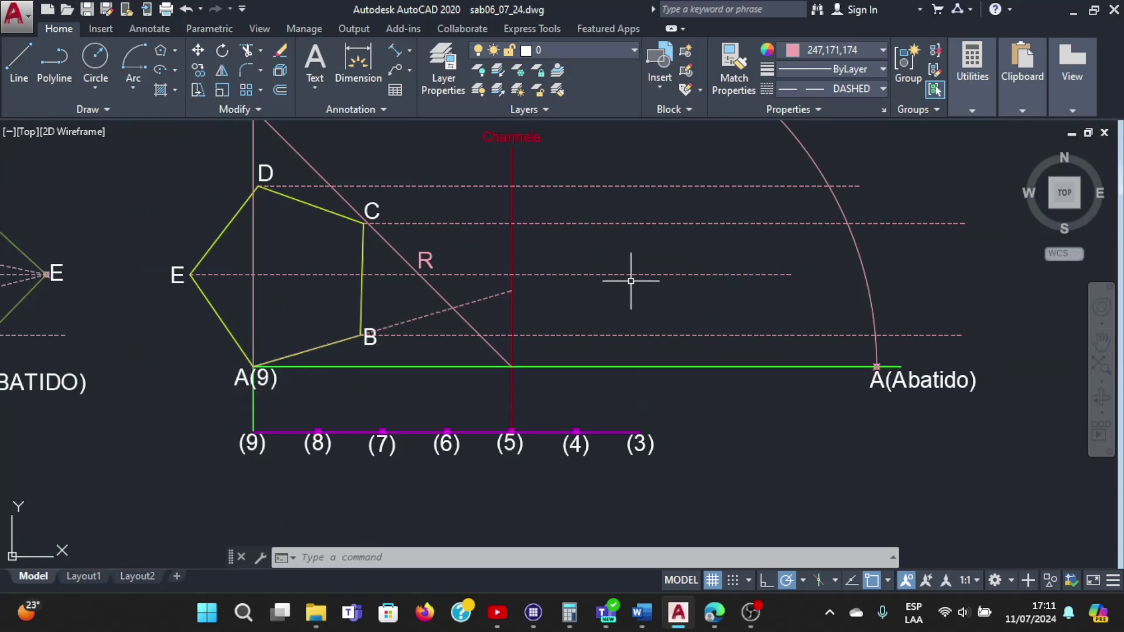
# Draw a line from where AB's extension meets the hinge to A(Abatido)
pyautogui.scroll(2, 631, 281)
pyautogui.scroll(-2, 539, 284)
pyautogui.scroll(2, 536, 285)
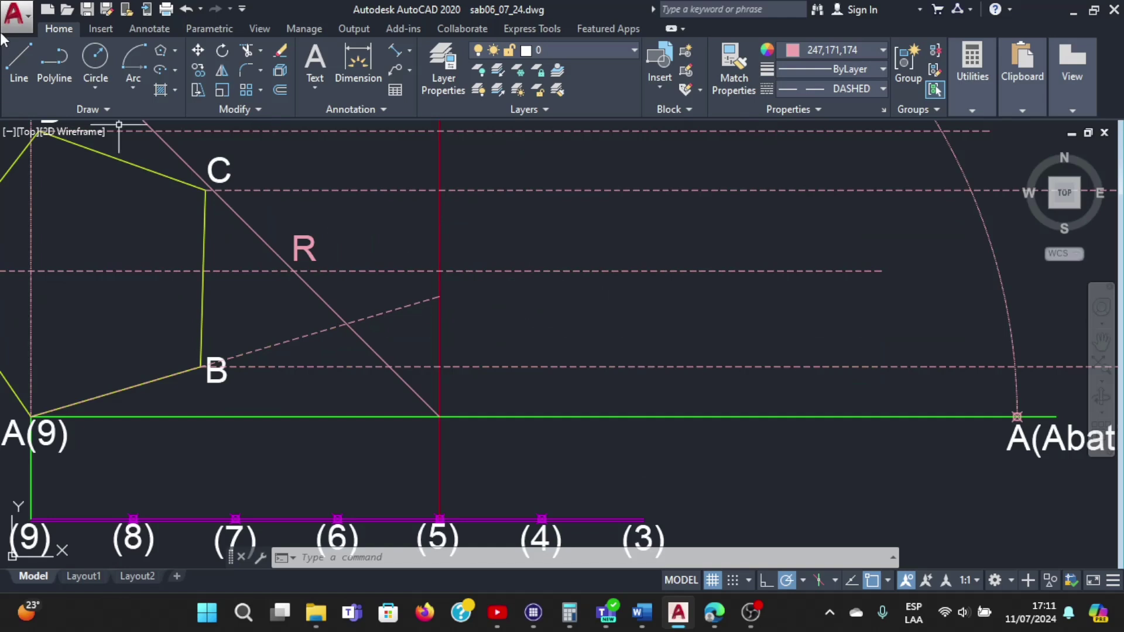
pyautogui.click(19, 58)
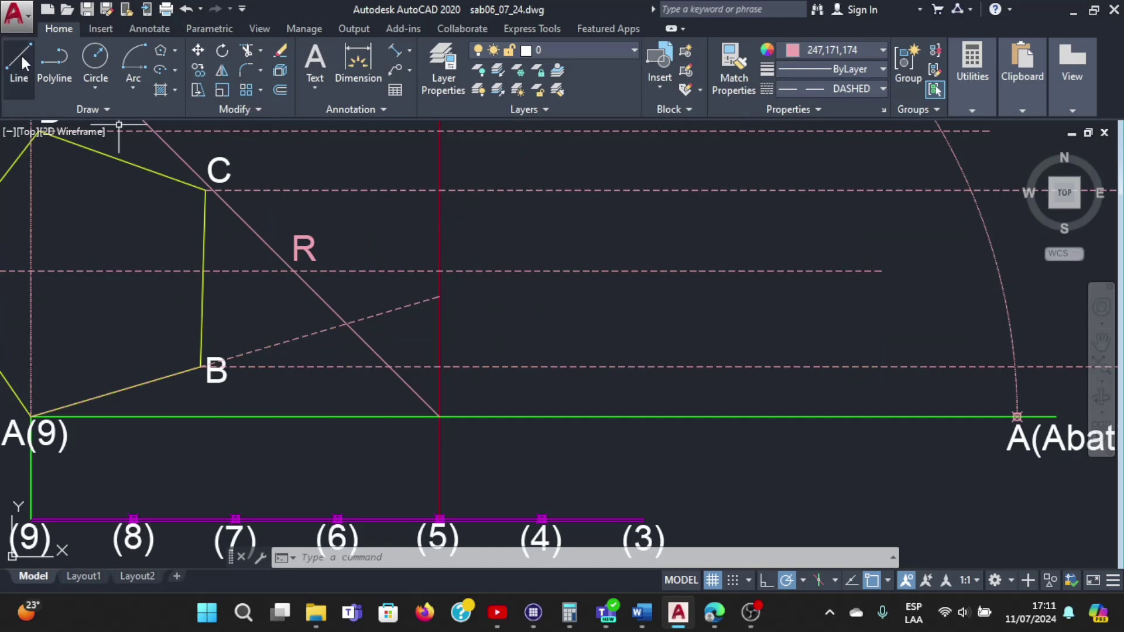
pyautogui.click(440, 296)
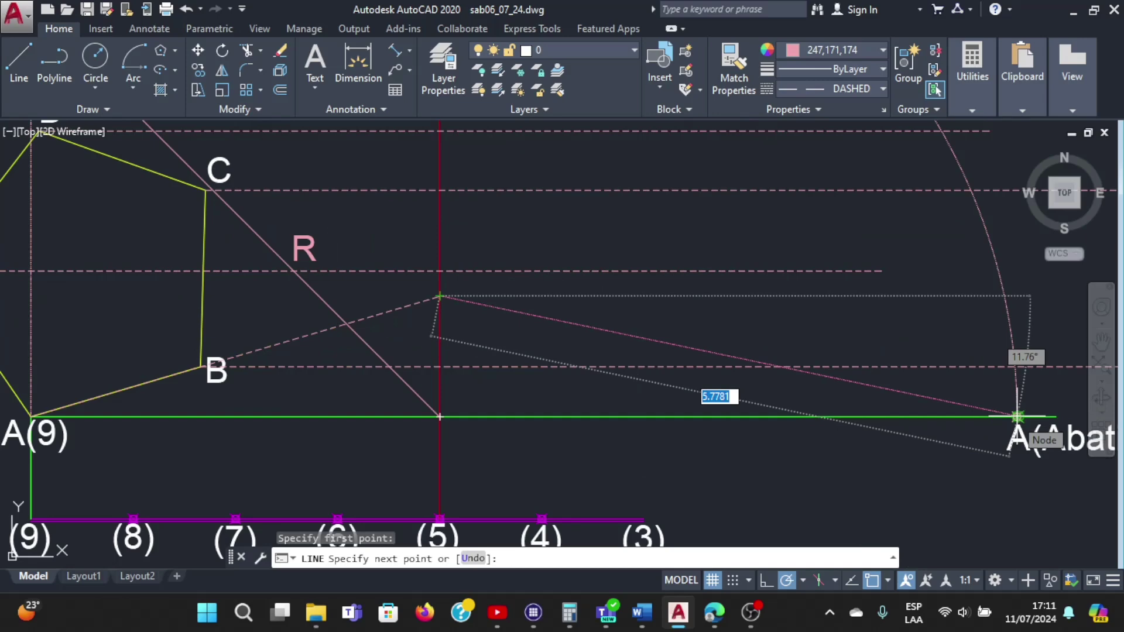
pyautogui.scroll(2, 1017, 417)
pyautogui.click(995, 414)
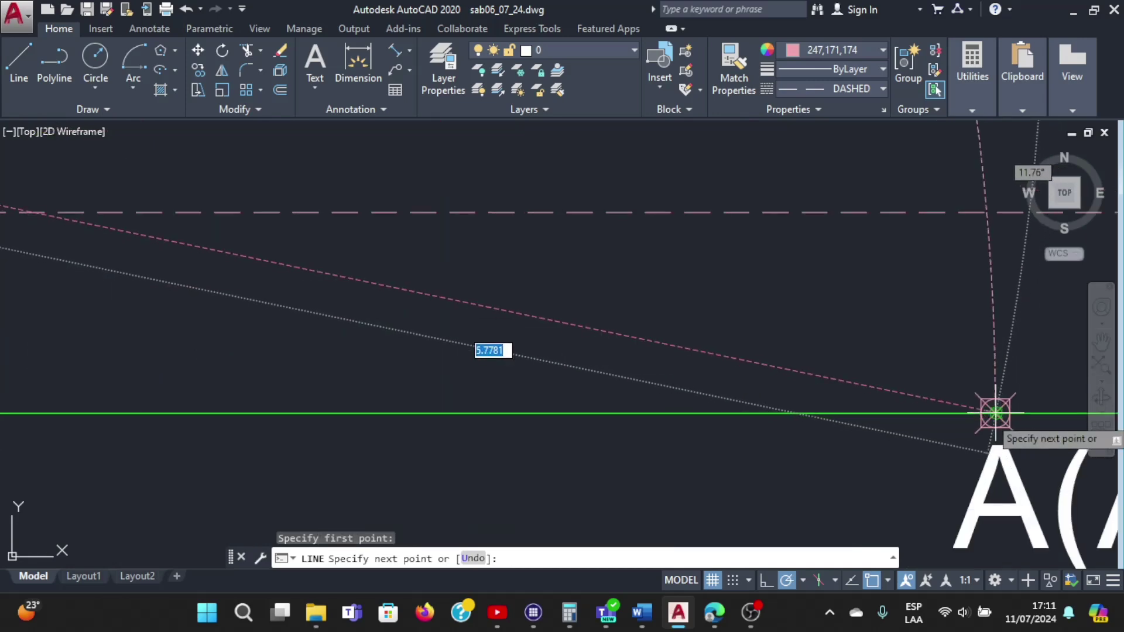
pyautogui.scroll(-2, 995, 414)
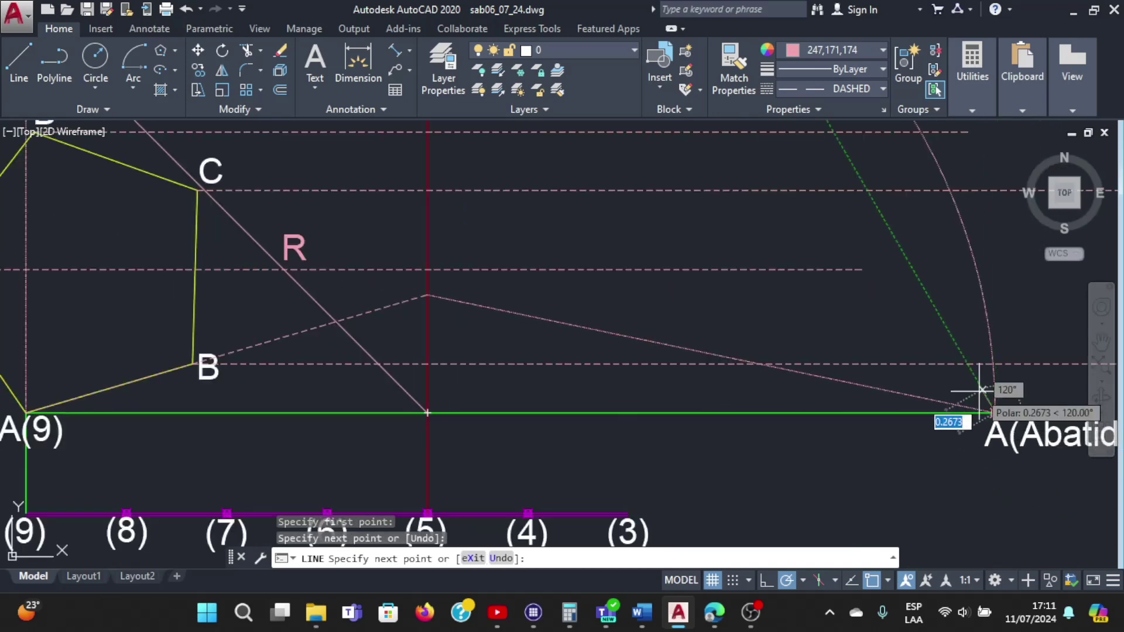
pyautogui.press('Return')
# Set the new sloped line's linetype scale to 5 so it appears dashed
pyautogui.click(688, 350)
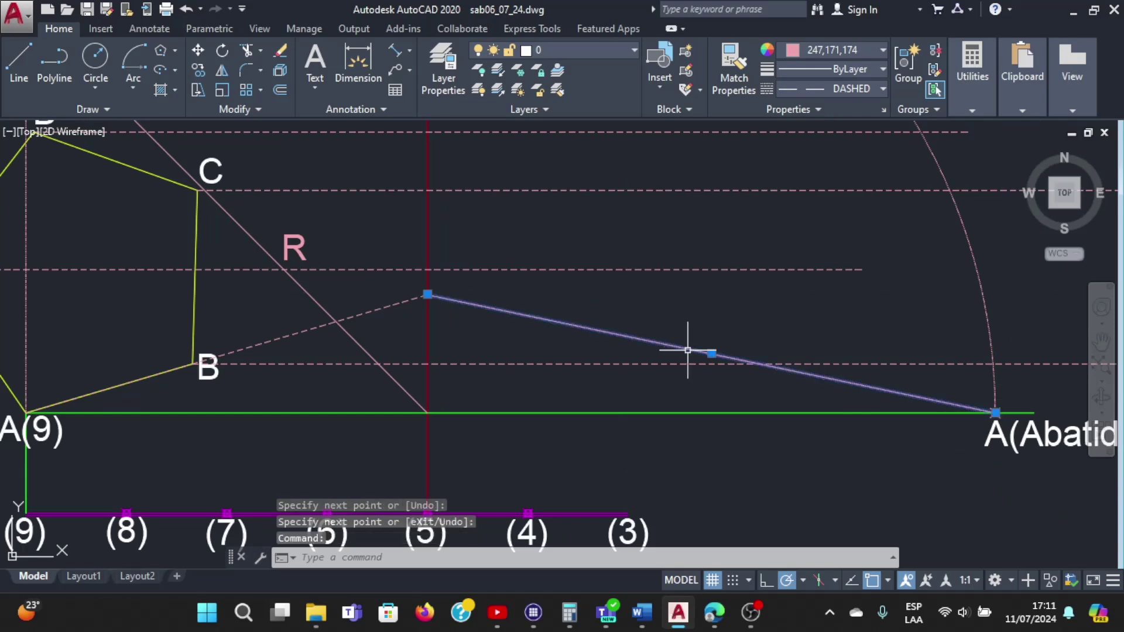
pyautogui.rightClick(688, 350)
pyautogui.click(739, 563)
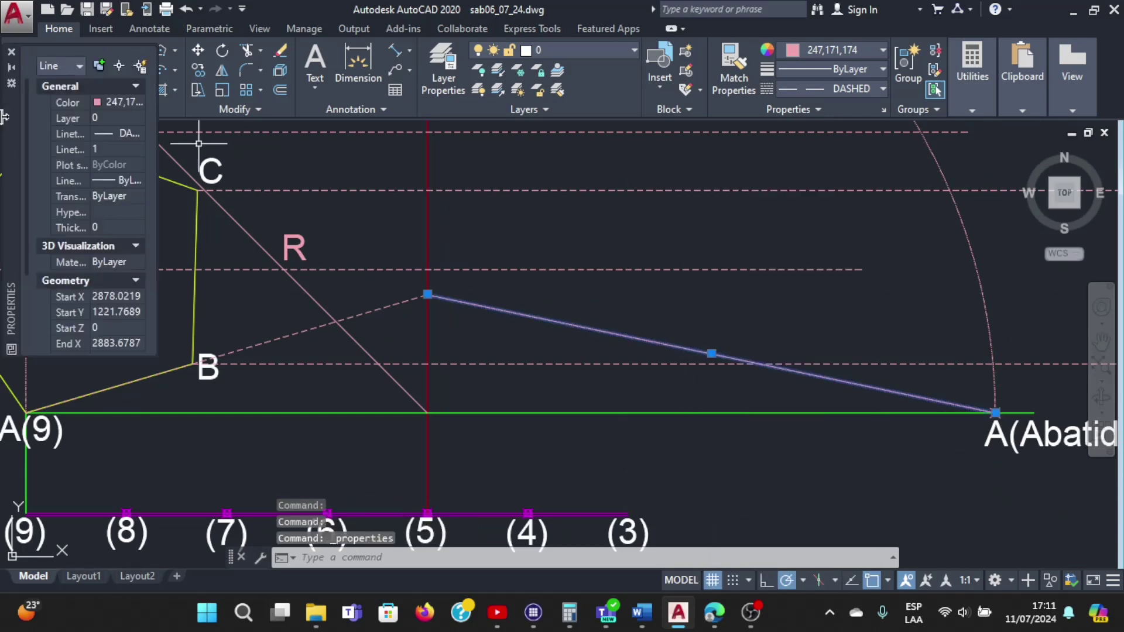
pyautogui.click(104, 152)
pyautogui.write('5')
pyautogui.press('Return')
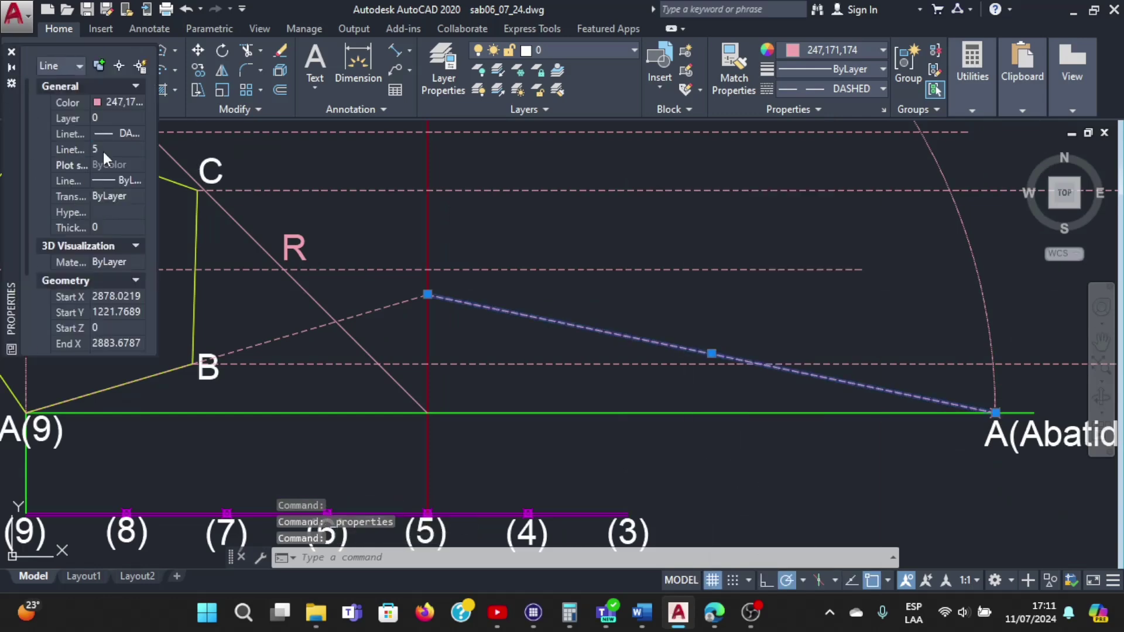
pyautogui.click(11, 51)
pyautogui.press('Escape')
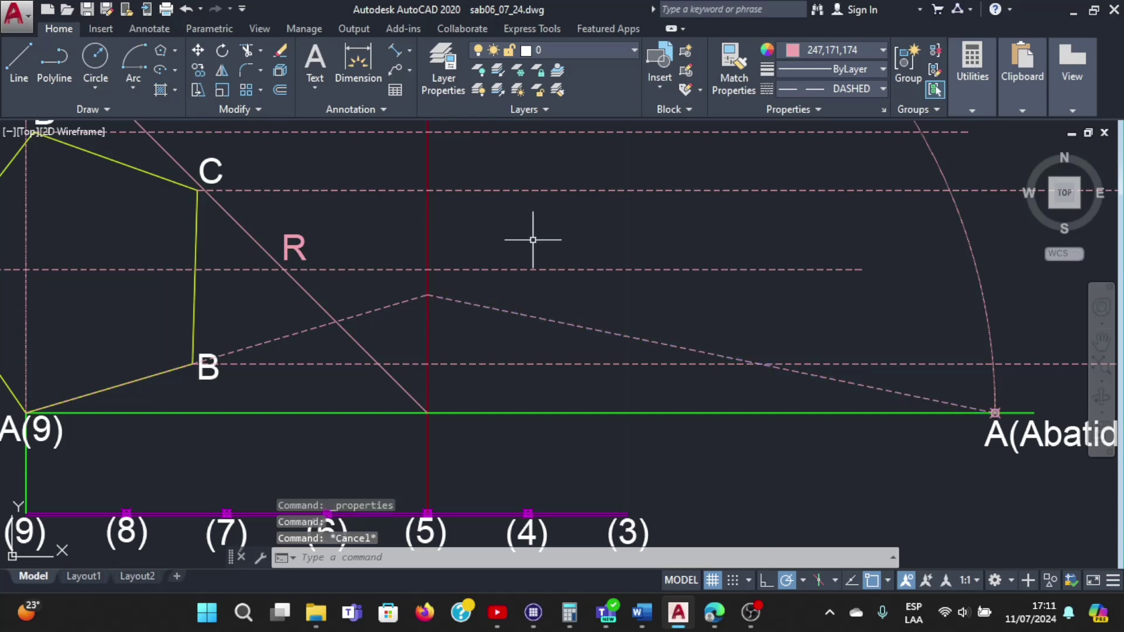
pyautogui.scroll(-2, 708, 302)
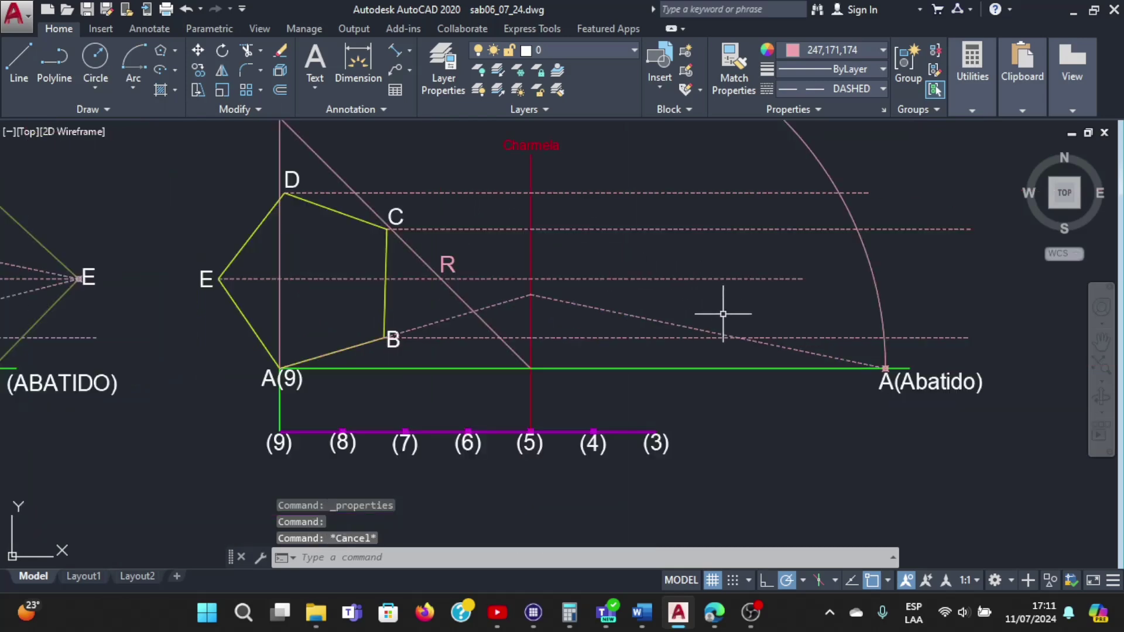
pyautogui.scroll(2, 724, 316)
pyautogui.scroll(-2, 722, 319)
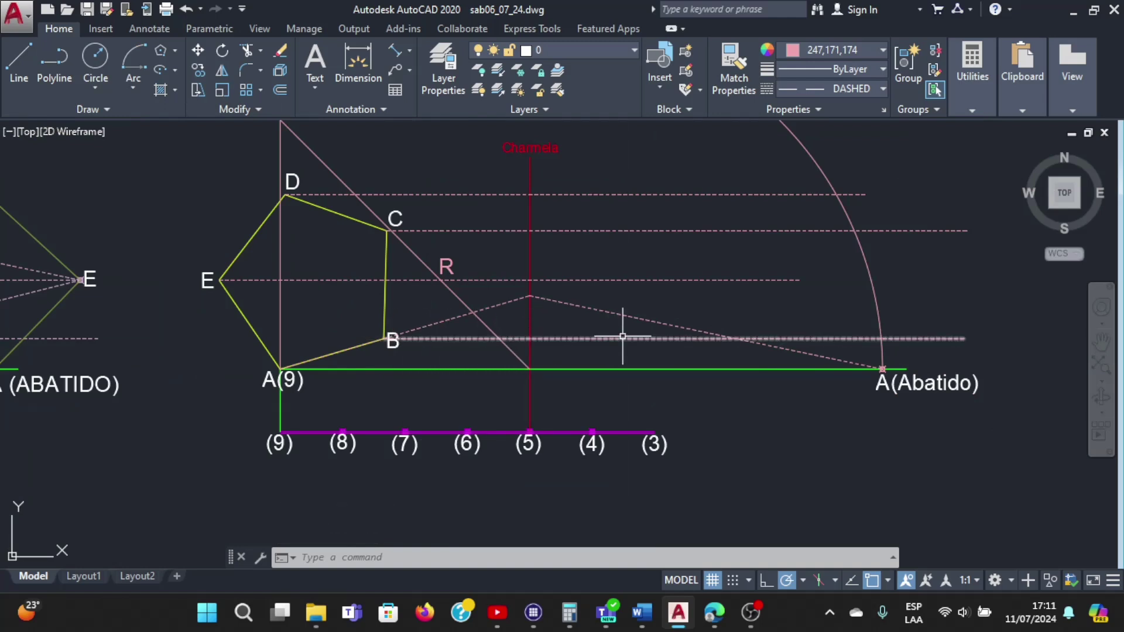
# Place a POINT at the crossing of the A(Abatido) line and B's horizontal dashed line
pyautogui.scroll(5, 743, 331)
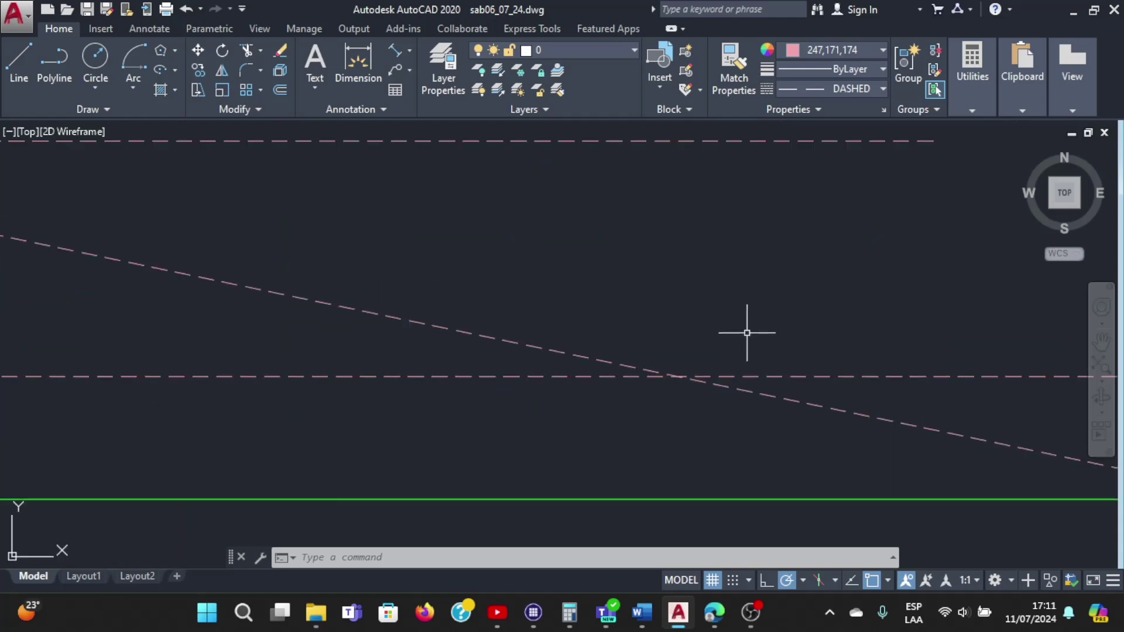
pyautogui.scroll(2, 677, 420)
pyautogui.write('PO')
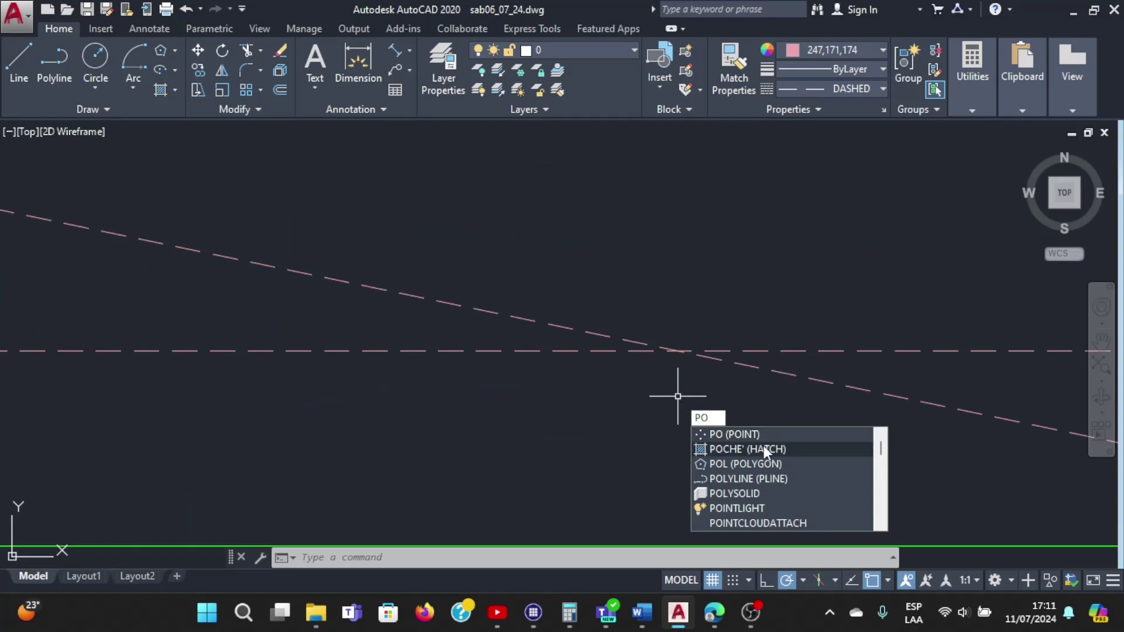
pyautogui.press('Return')
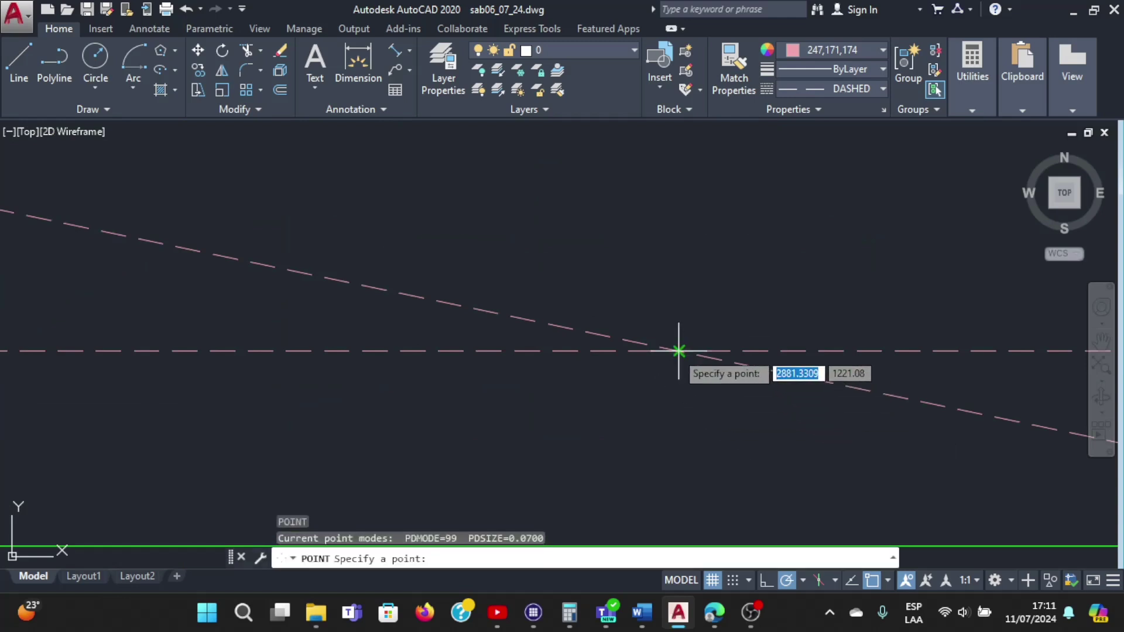
pyautogui.click(677, 351)
pyautogui.scroll(-5, 690, 400)
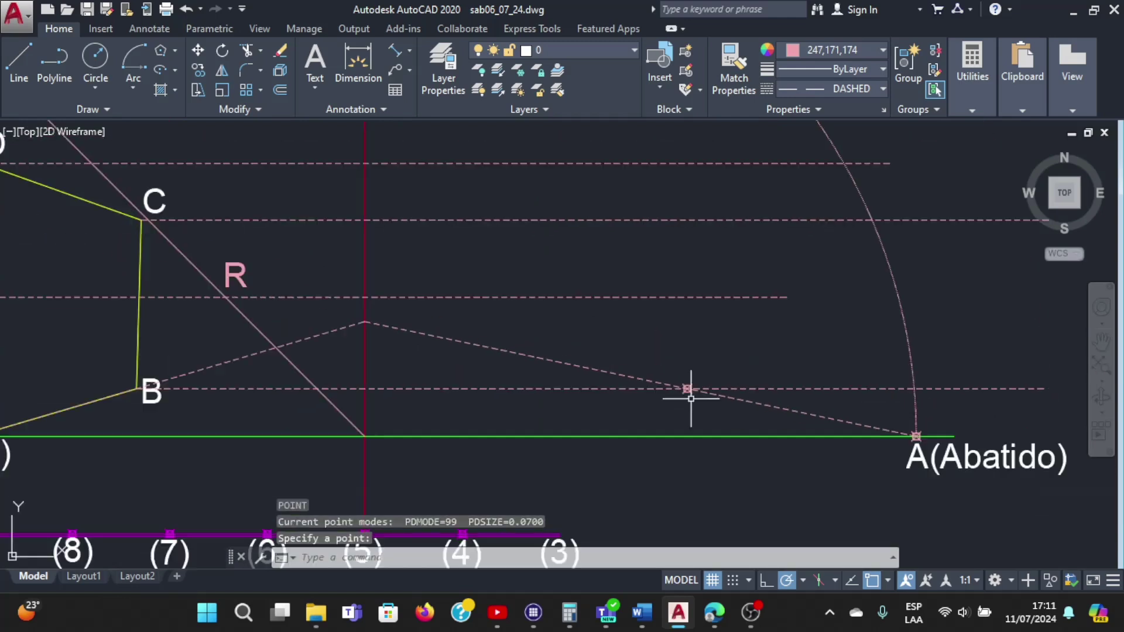
pyautogui.scroll(-2, 690, 395)
pyautogui.scroll(2, 636, 419)
pyautogui.scroll(-2, 612, 422)
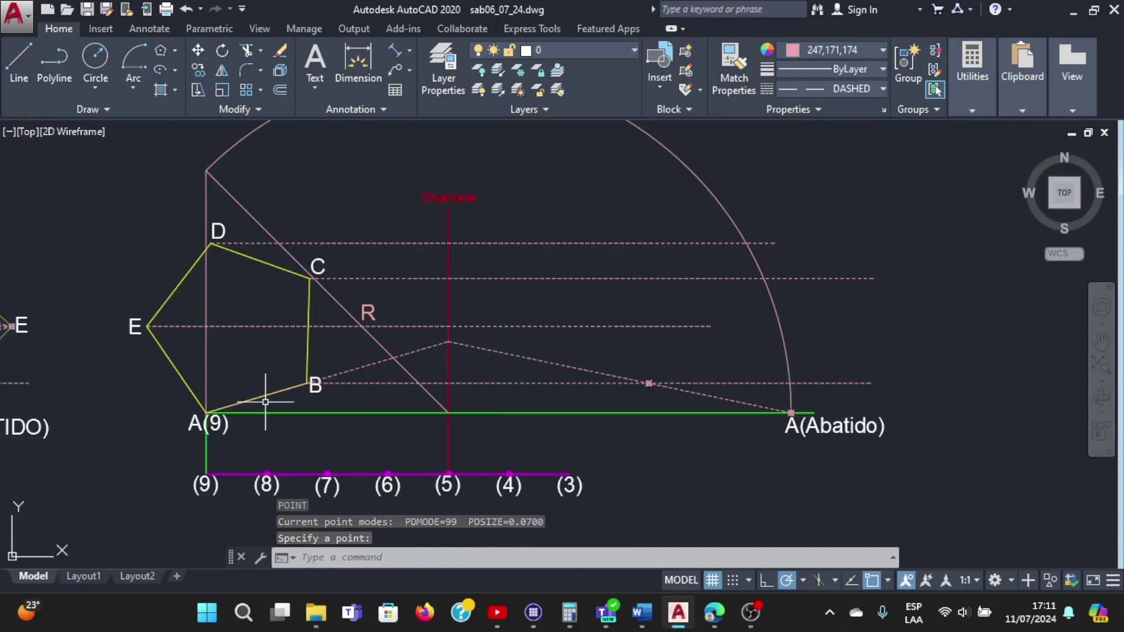
pyautogui.scroll(2, 263, 406)
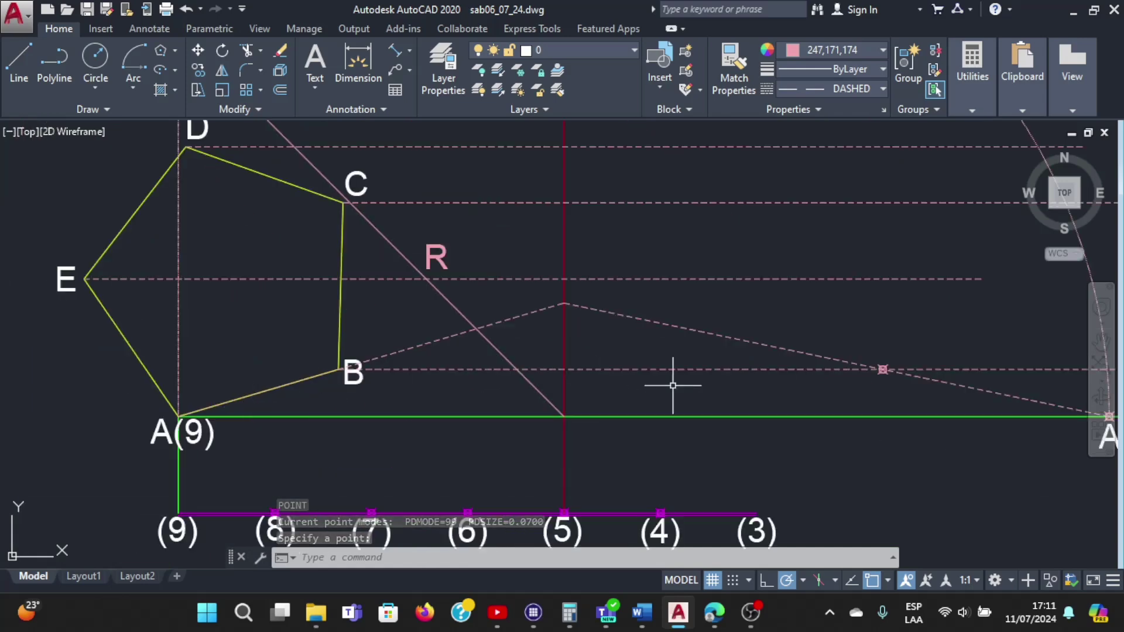
# Copy the "B" label and paste it beside the new point as the rebated B
pyautogui.click(362, 381)
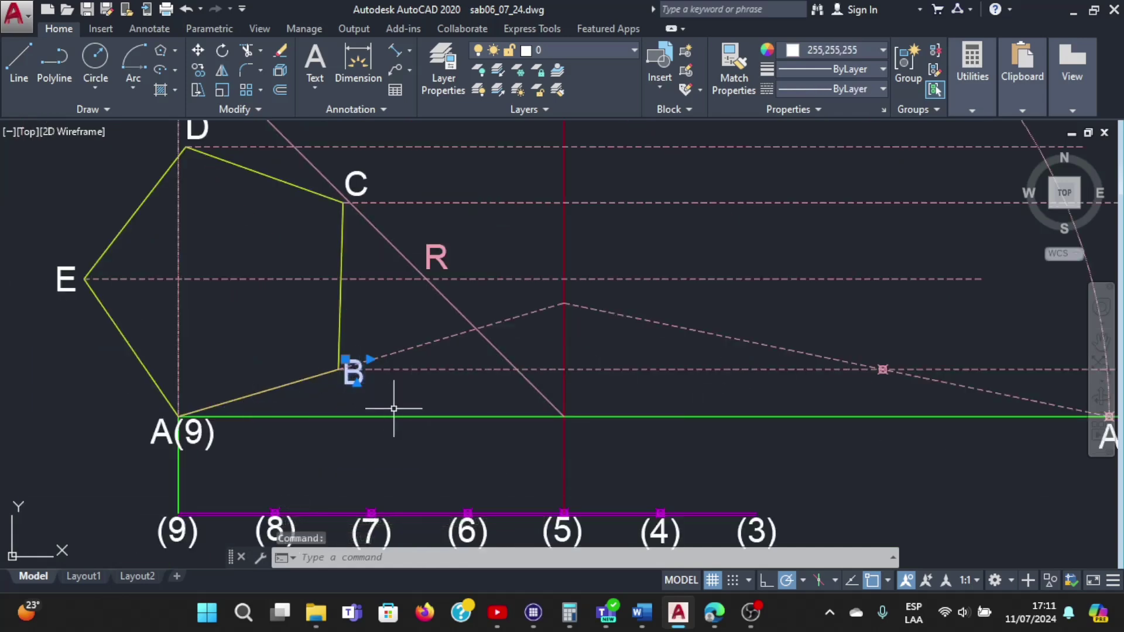
pyautogui.hotkey('ctrl', 'c')
pyautogui.hotkey('ctrl', 'v')
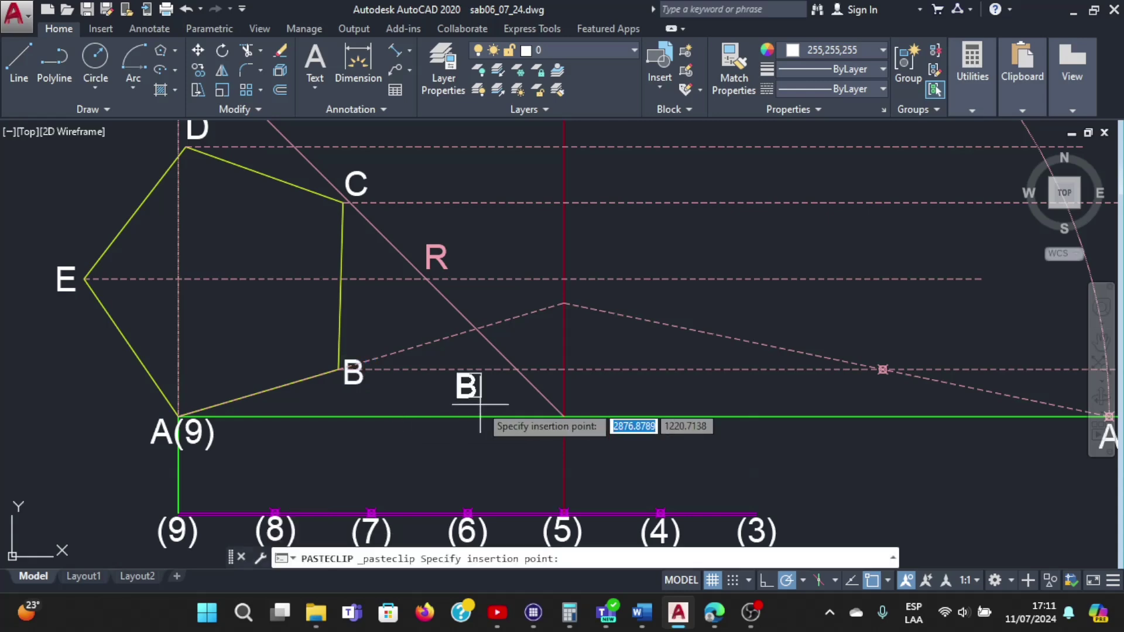
pyautogui.scroll(2, 860, 407)
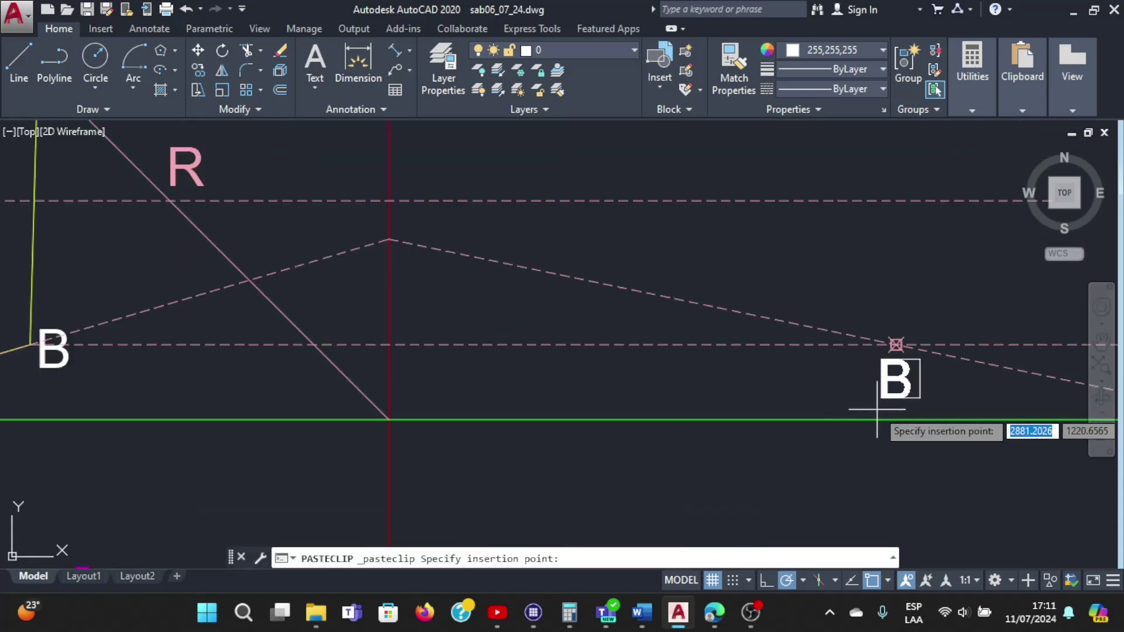
pyautogui.click(877, 417)
pyautogui.scroll(-3, 878, 415)
pyautogui.scroll(-2, 905, 376)
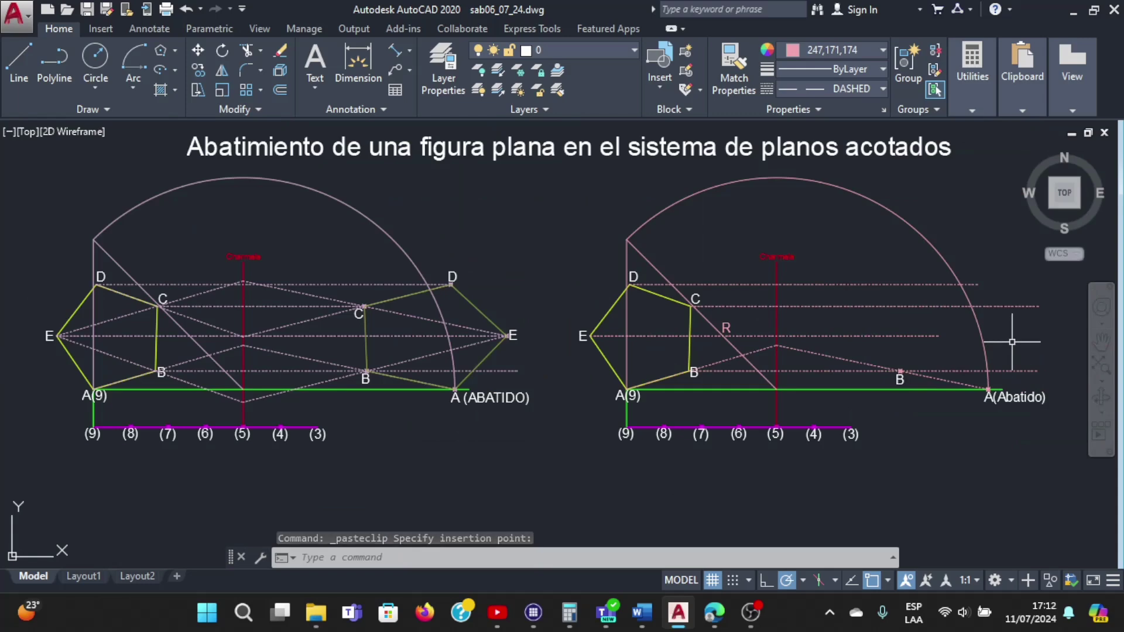
# Zoom in on the right-hand pentagon near the hinge line
pyautogui.scroll(2, 1011, 351)
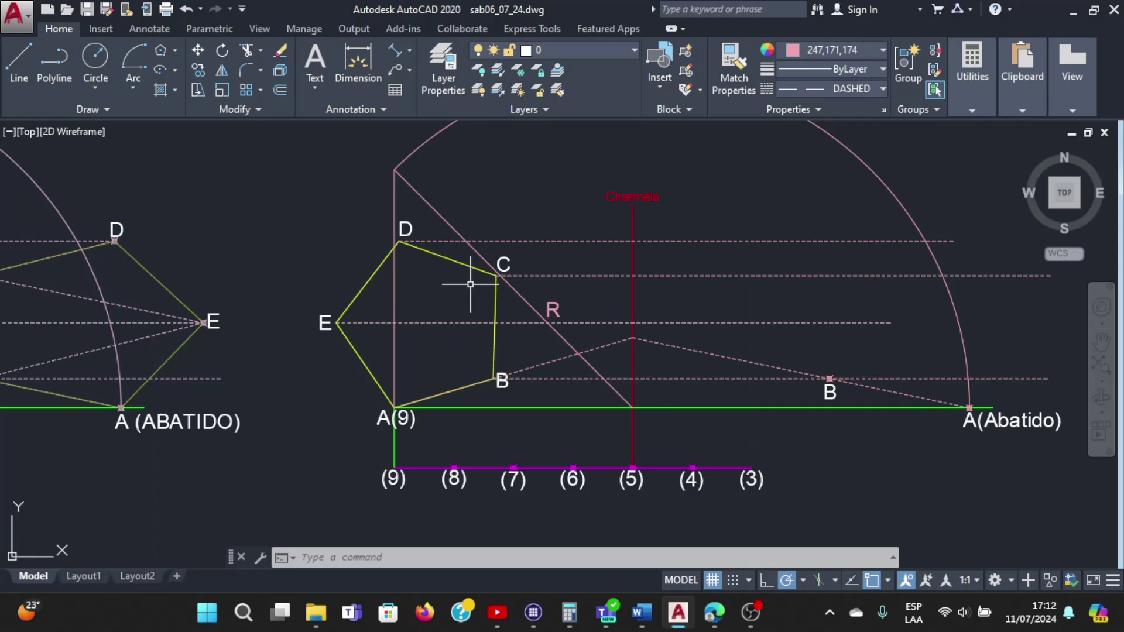
pyautogui.scroll(5, 490, 278)
pyautogui.scroll(-3, 491, 275)
pyautogui.scroll(-5, 491, 278)
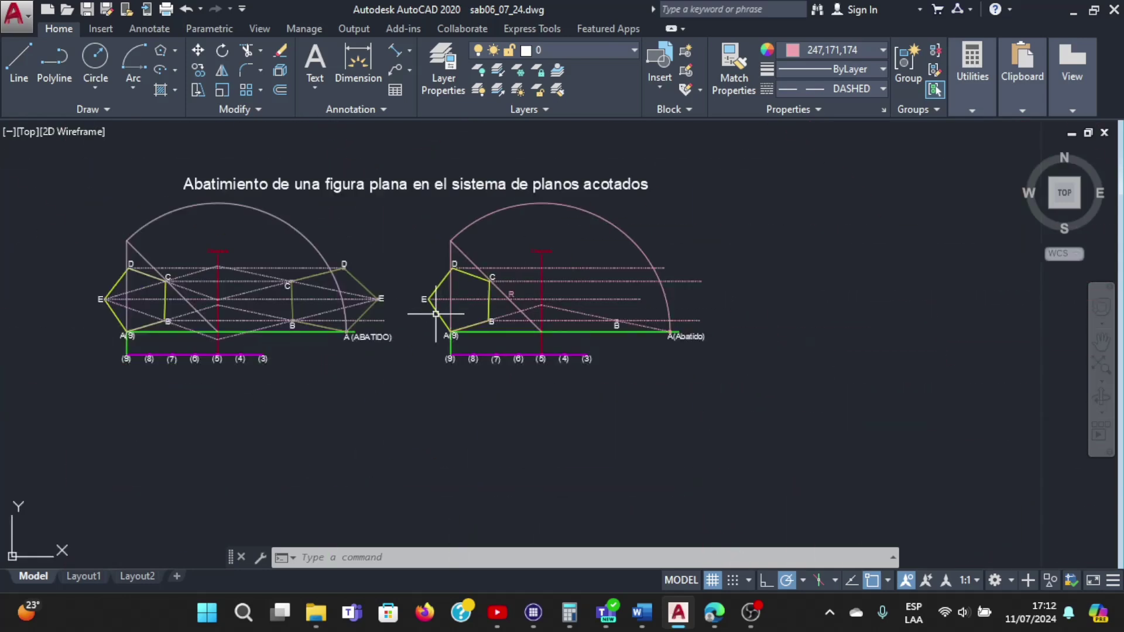
pyautogui.scroll(3, 409, 292)
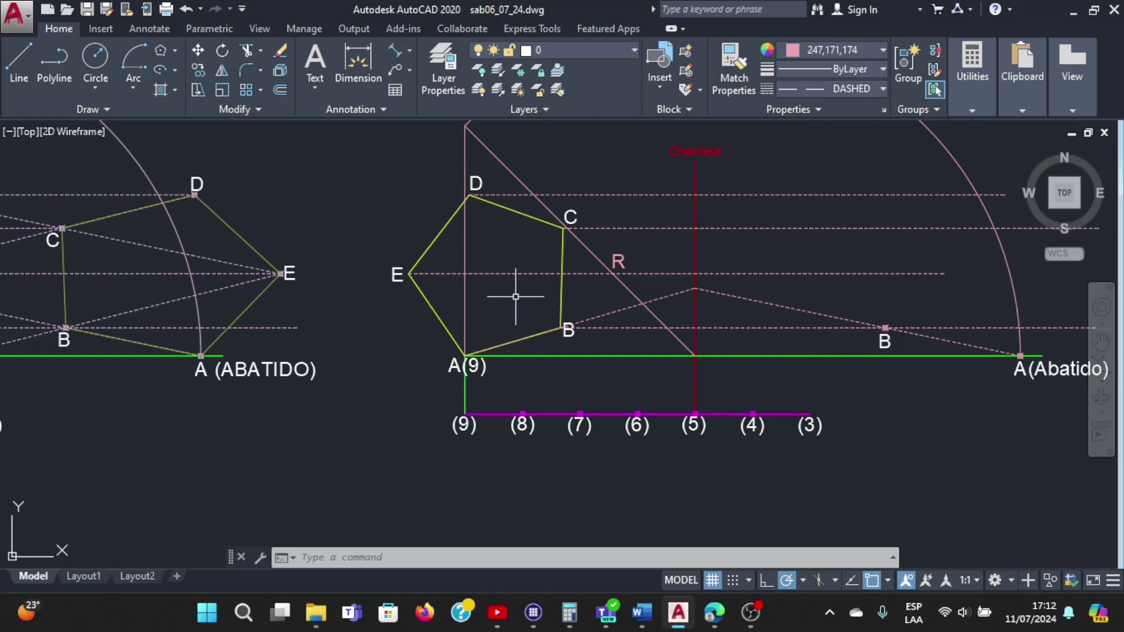
# Draw a line from vertex E to vertex B
pyautogui.click(18, 59)
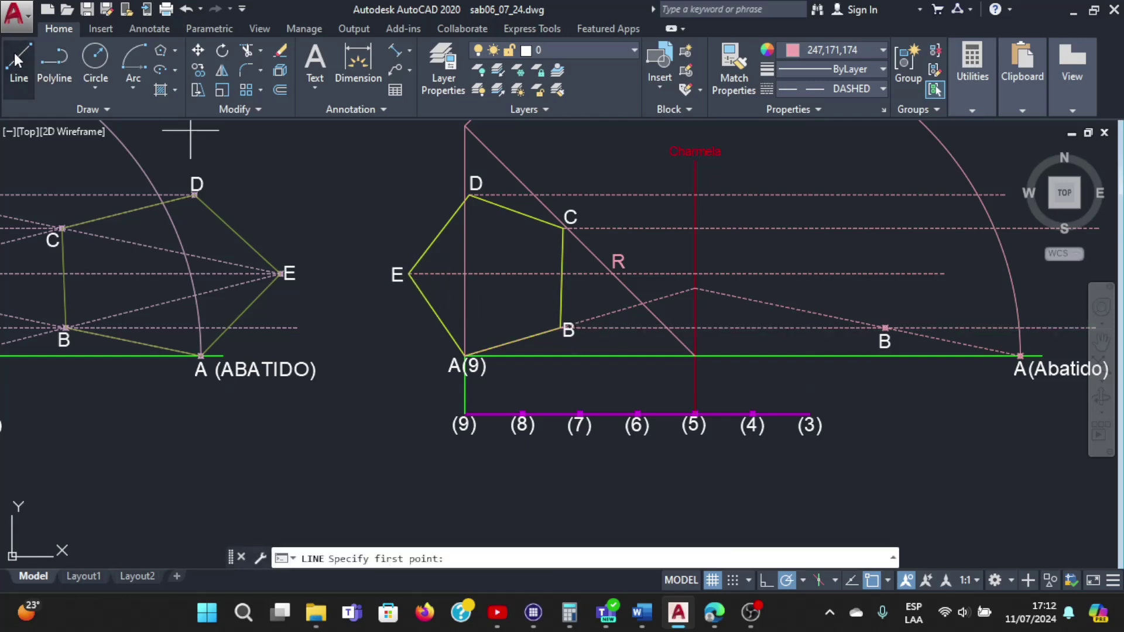
pyautogui.click(409, 273)
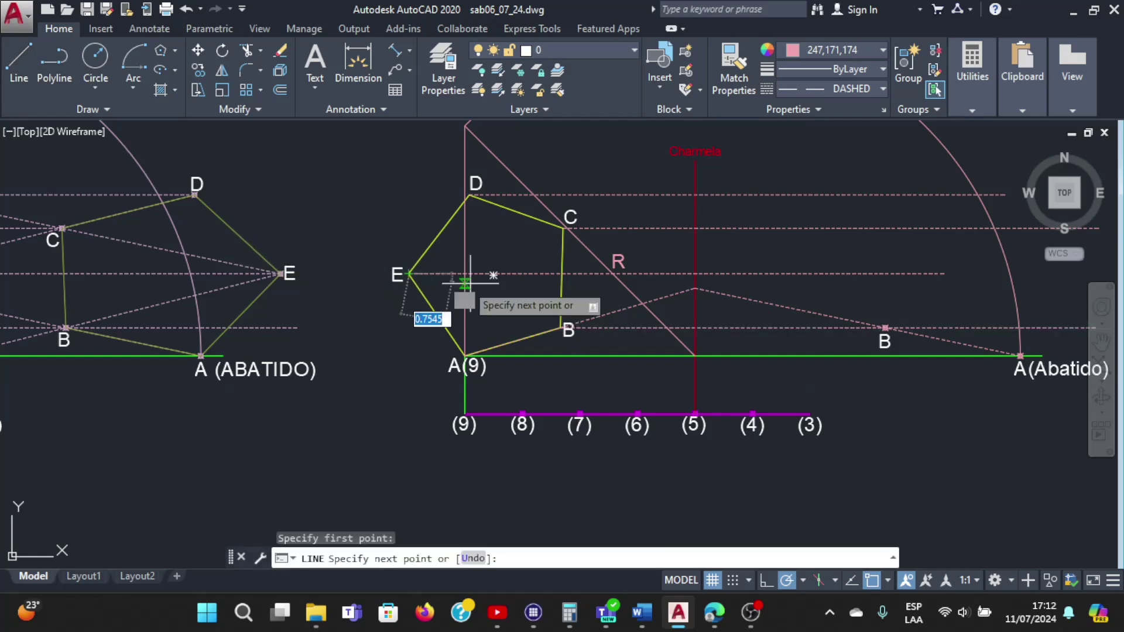
pyautogui.scroll(3, 550, 316)
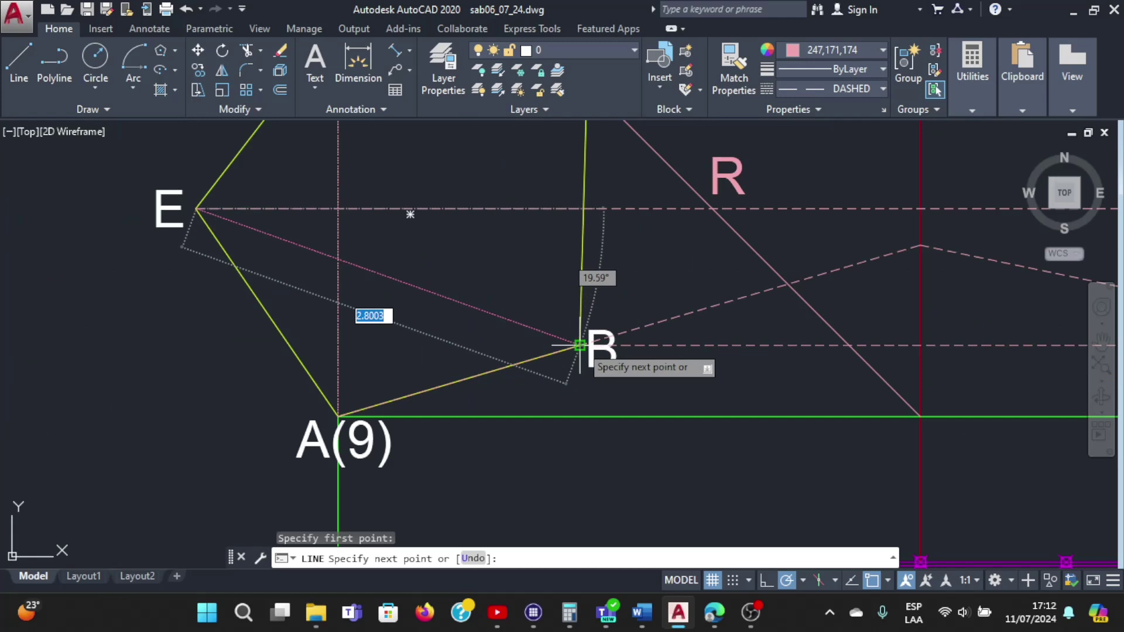
pyautogui.click(580, 345)
pyautogui.scroll(-2, 617, 332)
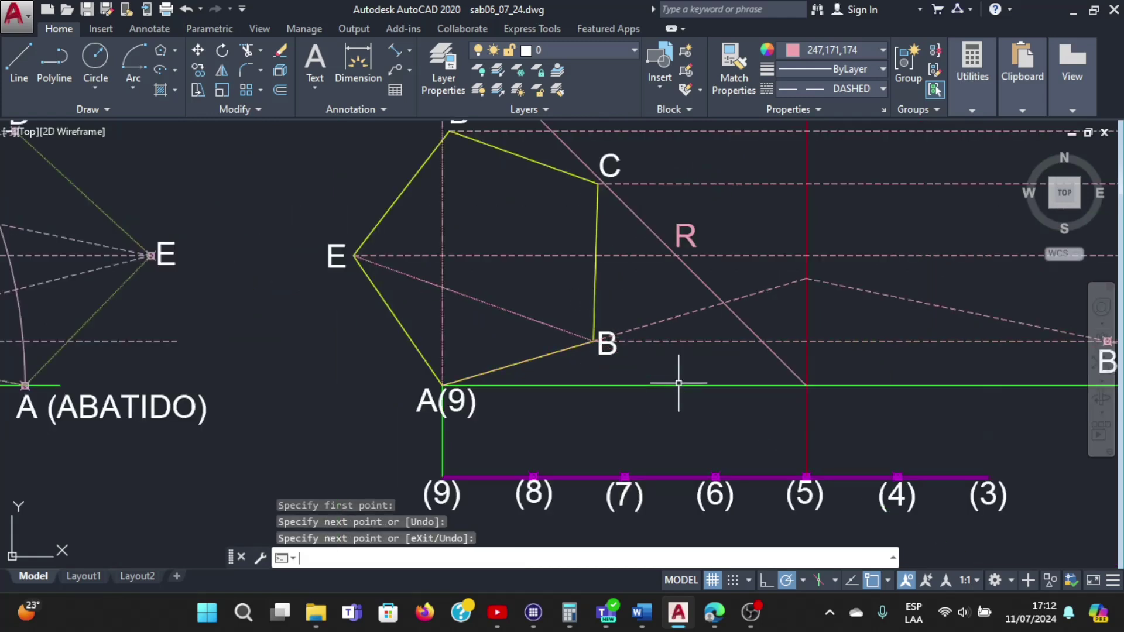
pyautogui.press('Return')
pyautogui.click(536, 317)
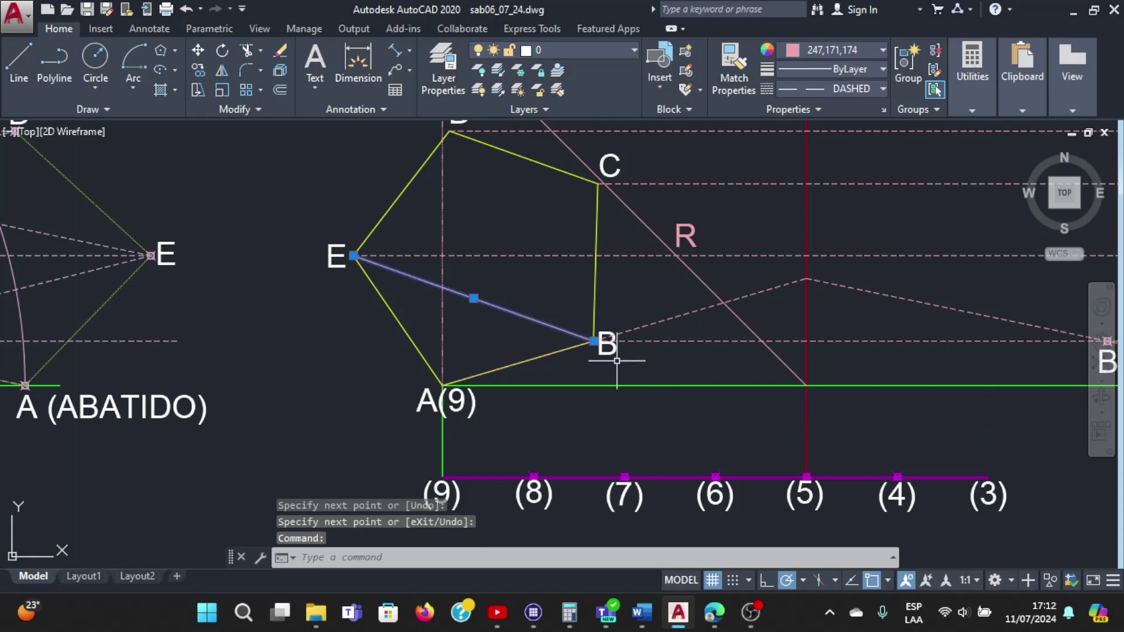
pyautogui.press('Escape')
pyautogui.write('EXTE')
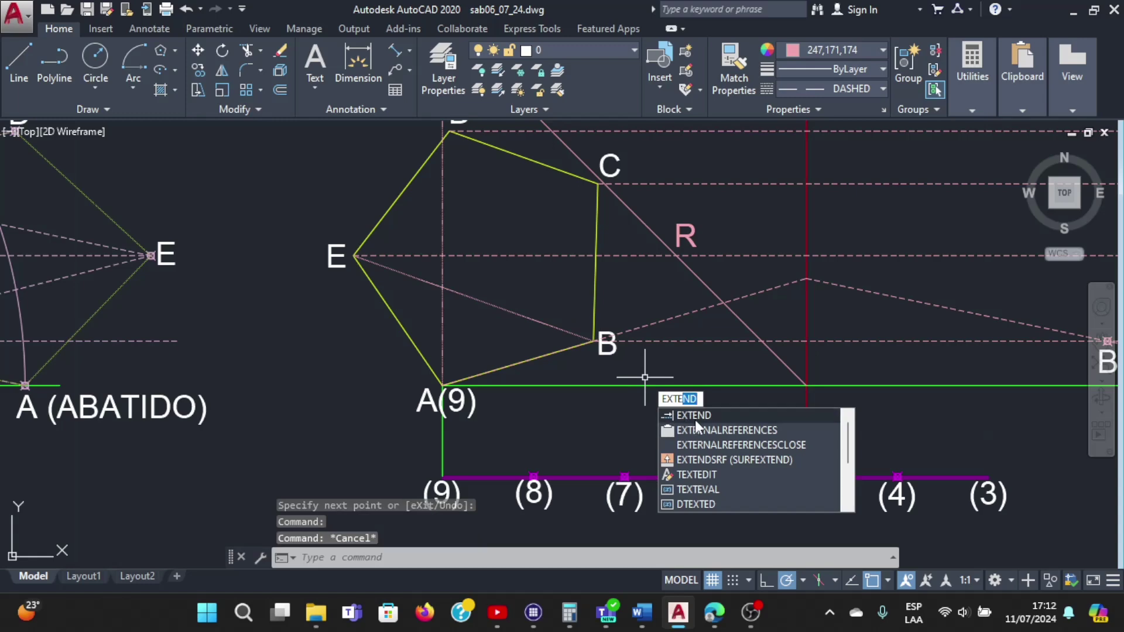
# Extend the E–B line down to the vertical hinge line
pyautogui.press('Return')
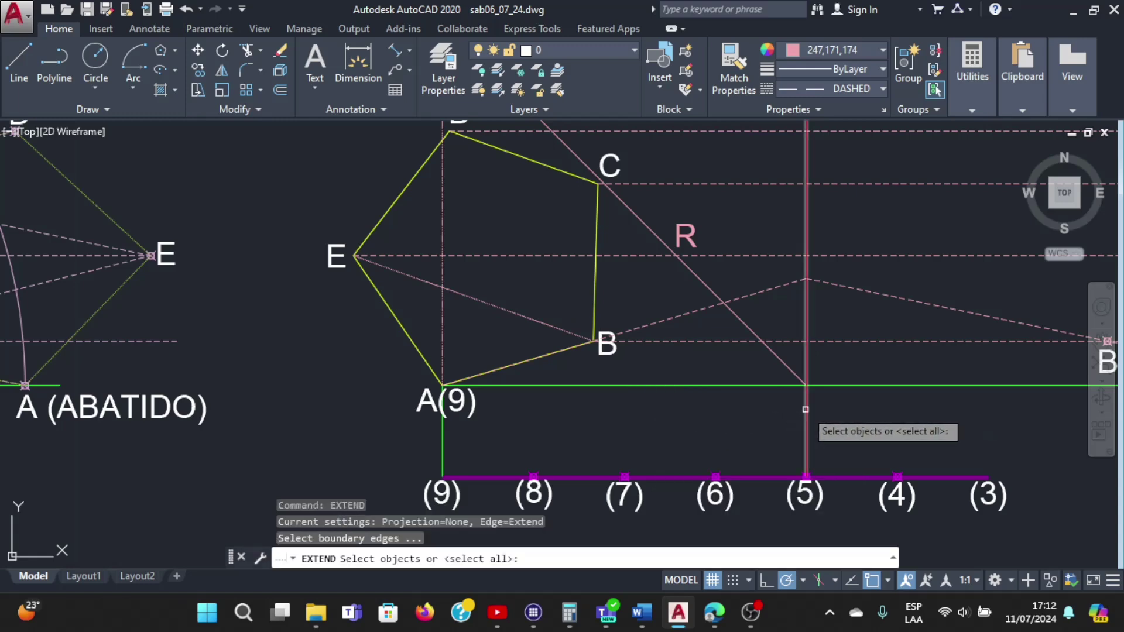
pyautogui.click(803, 405)
pyautogui.press('Return')
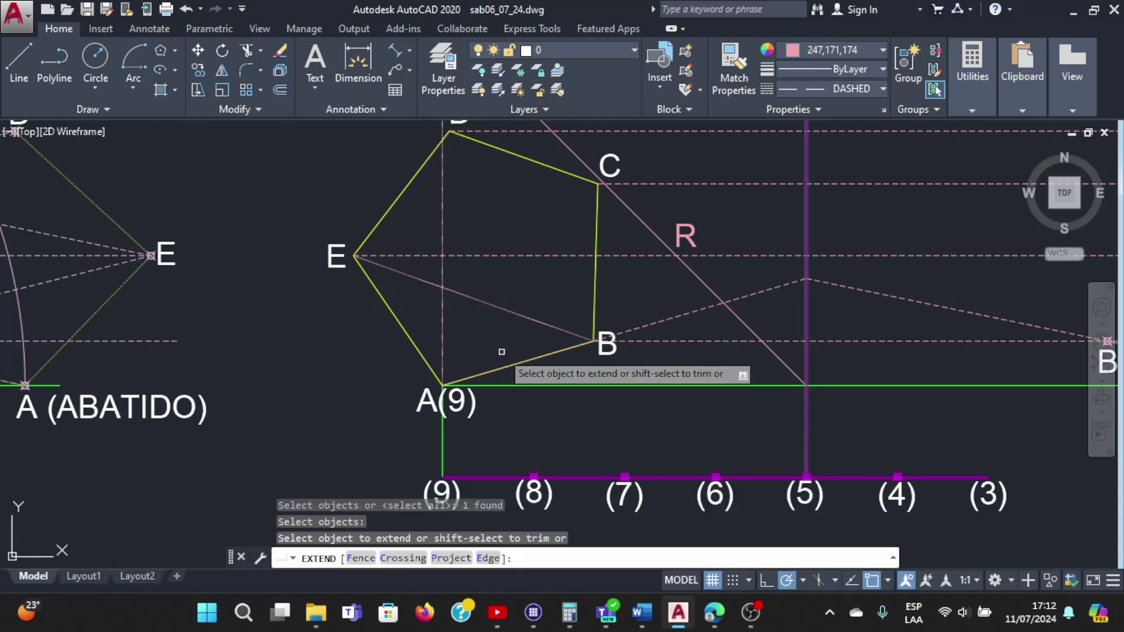
pyautogui.click(502, 306)
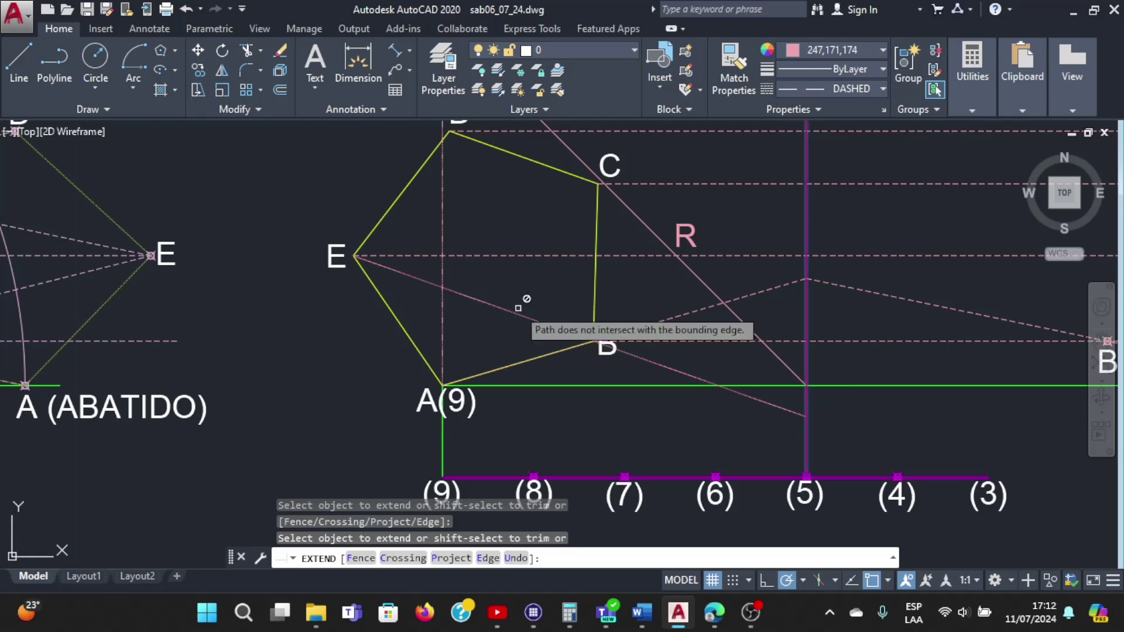
pyautogui.press('Escape')
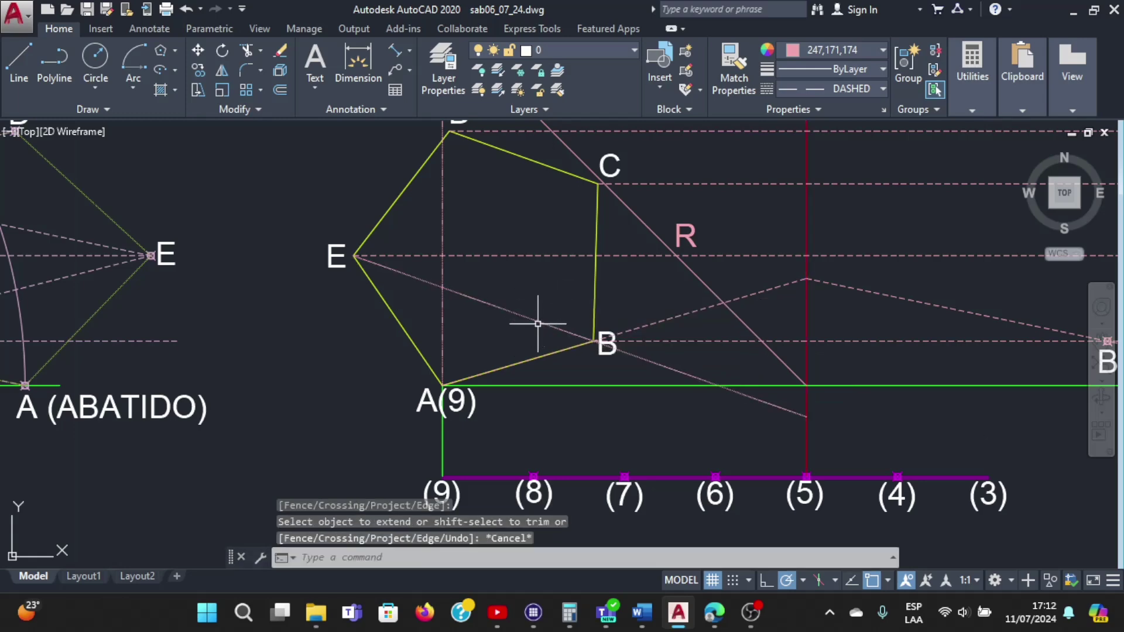
# Set the extended E–B line's linetype scale to 5 so it shows dashed
pyautogui.click(534, 319)
pyautogui.rightClick(536, 318)
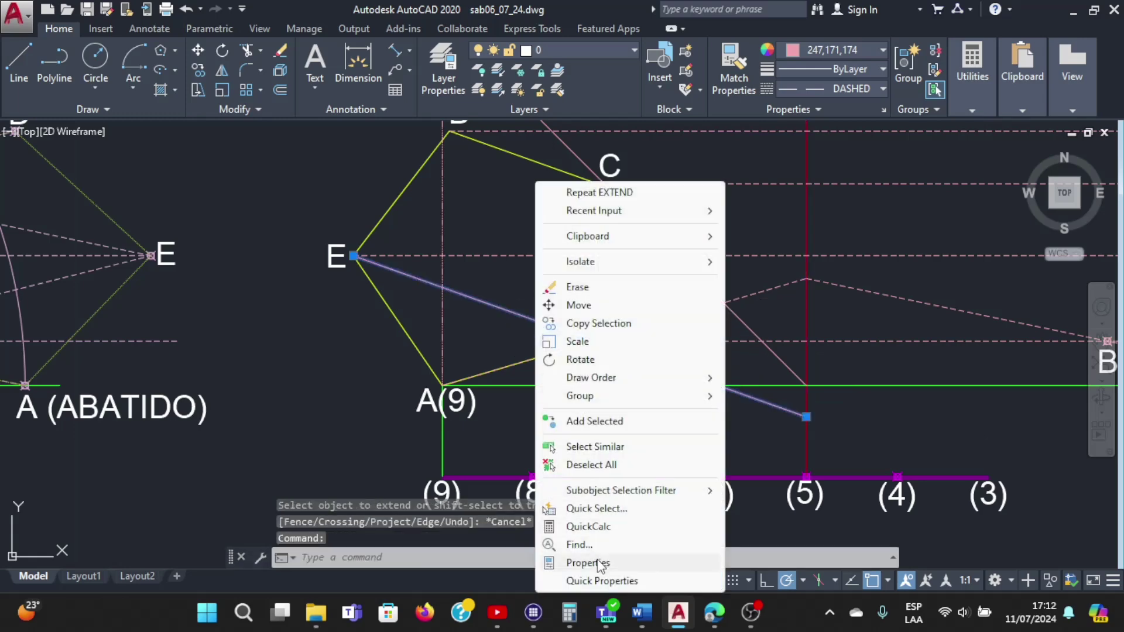
pyautogui.click(598, 563)
pyautogui.click(121, 149)
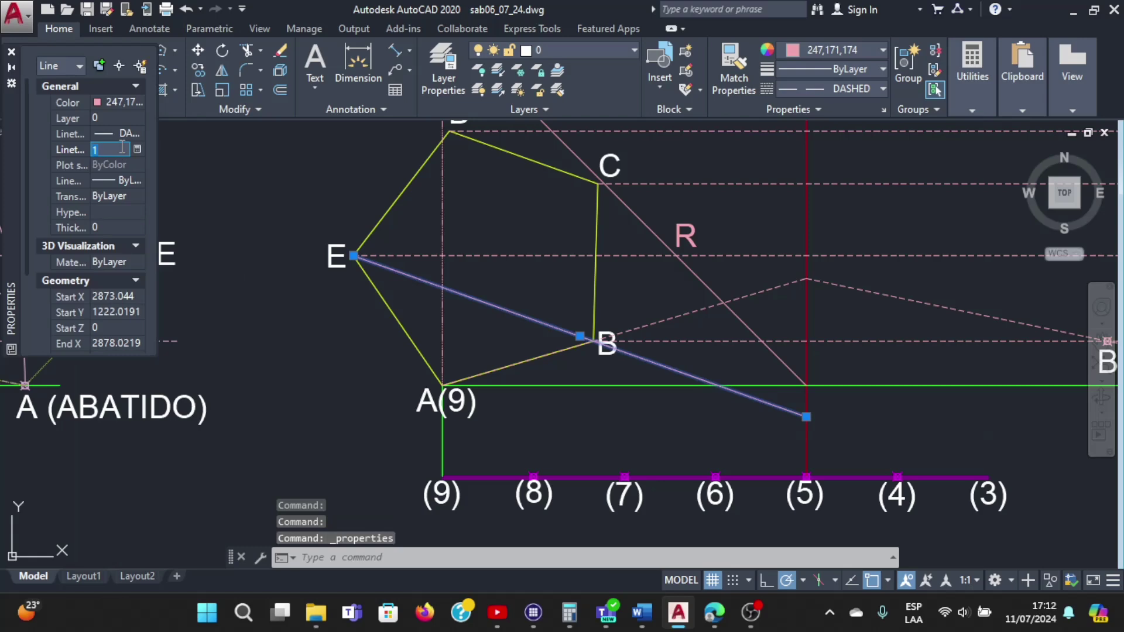
pyautogui.write('5')
pyautogui.press('Return')
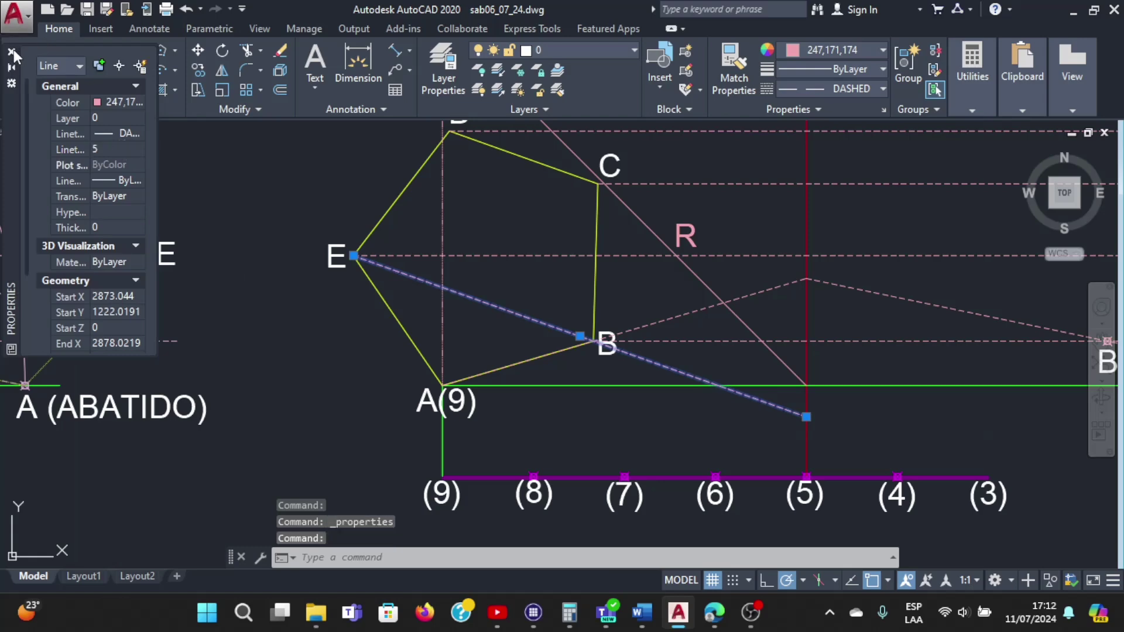
pyautogui.click(11, 51)
pyautogui.press('Escape')
pyautogui.scroll(-2, 908, 432)
# Draw a line from the E–B extension's endpoint on the hinge to the rebated B
pyautogui.scroll(-4, 915, 439)
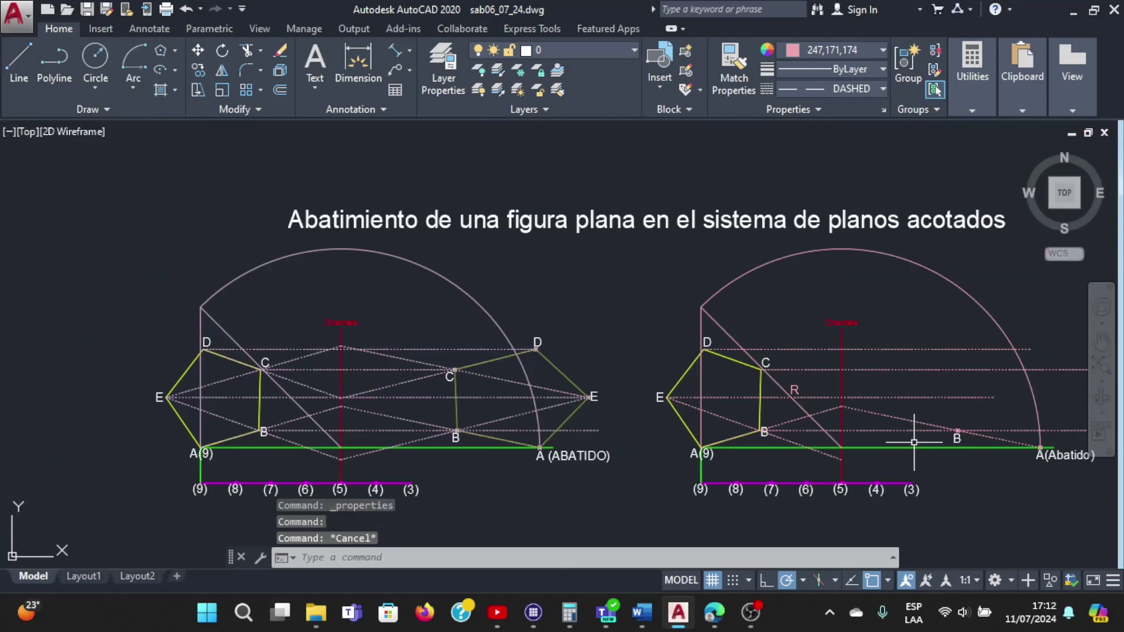
pyautogui.scroll(6, 925, 466)
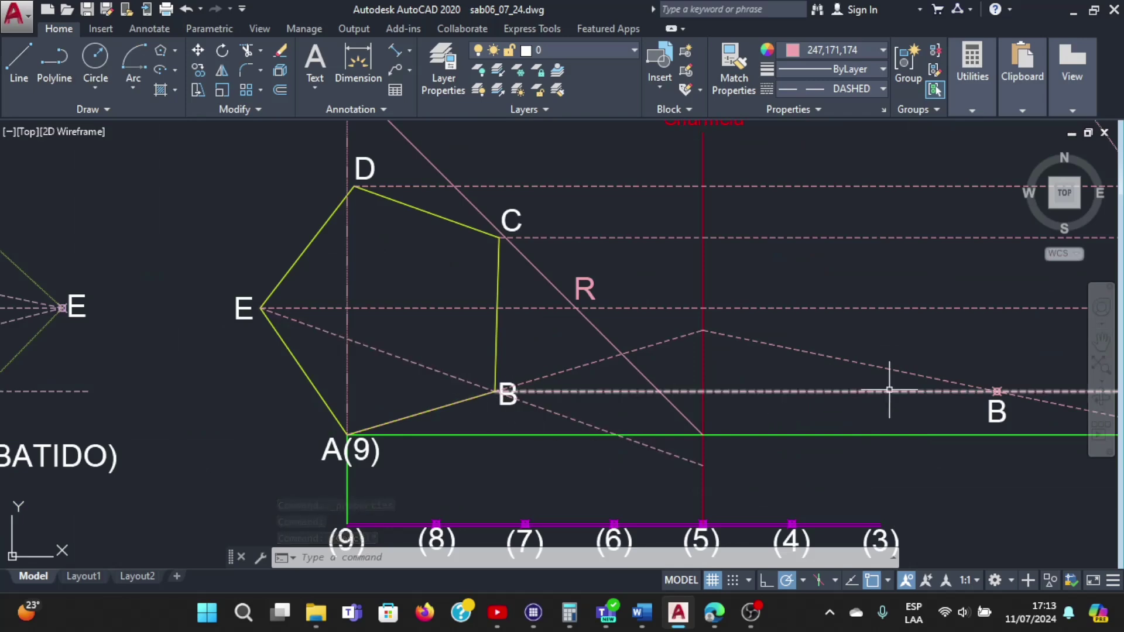
pyautogui.press('l')
pyautogui.press('Return')
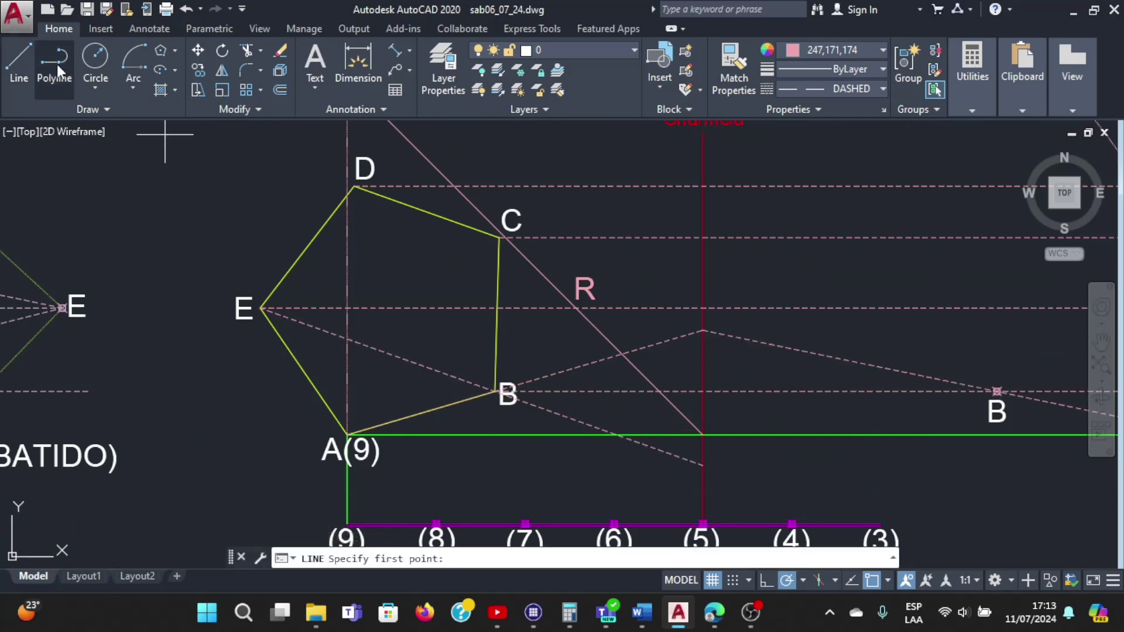
pyautogui.scroll(5, 679, 459)
pyautogui.click(682, 433)
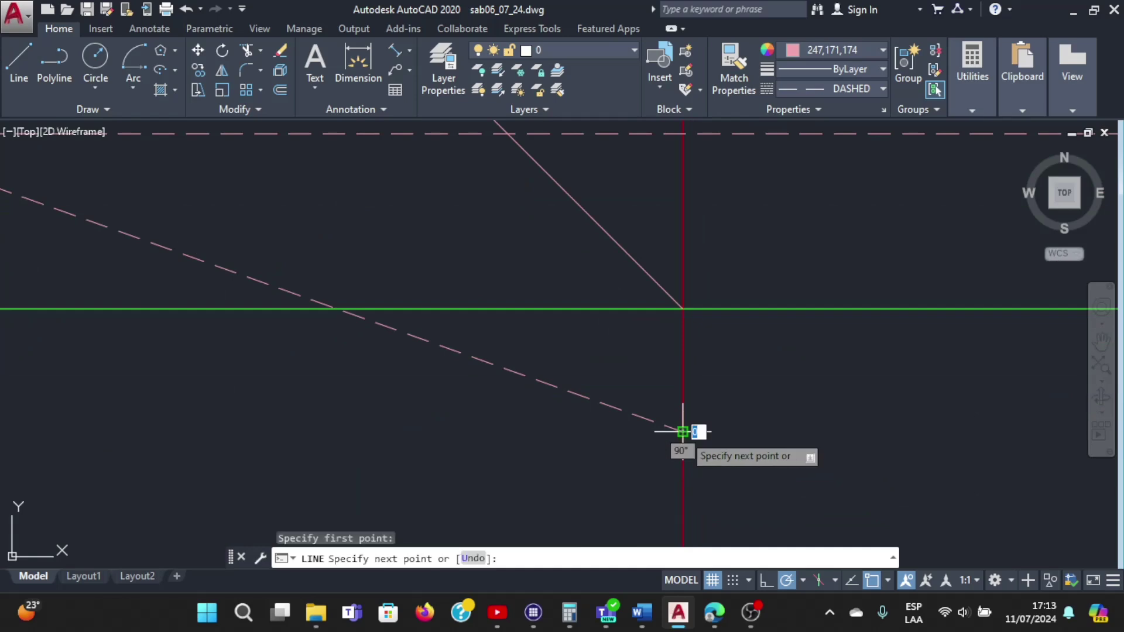
pyautogui.scroll(-5, 683, 437)
pyautogui.scroll(5, 908, 354)
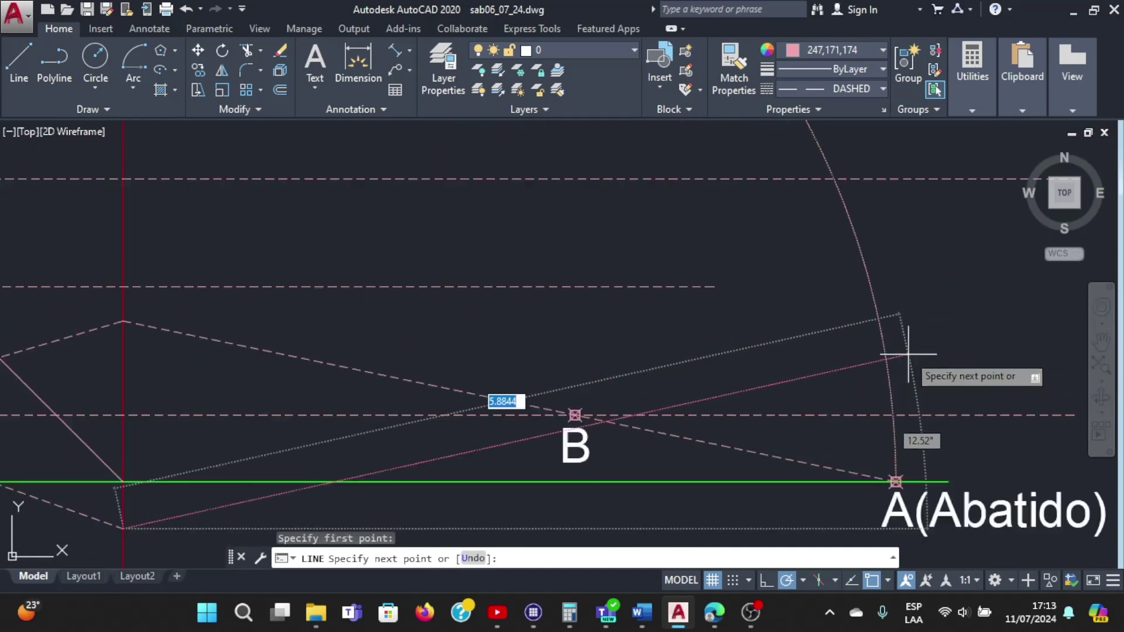
pyautogui.click(575, 415)
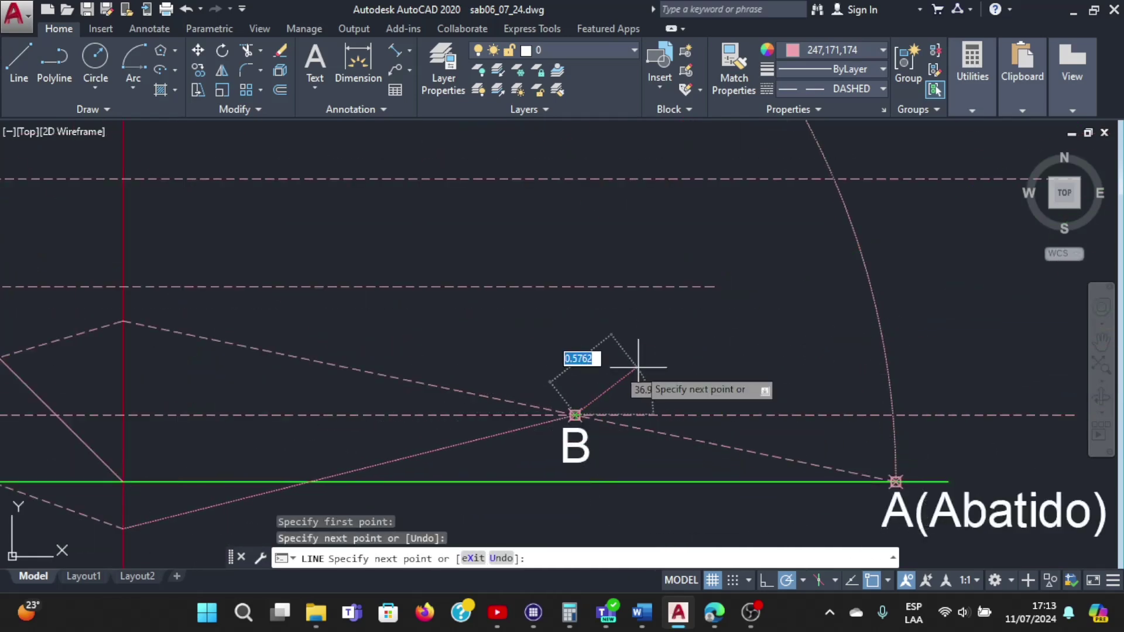
pyautogui.scroll(-4, 639, 366)
pyautogui.press('Return')
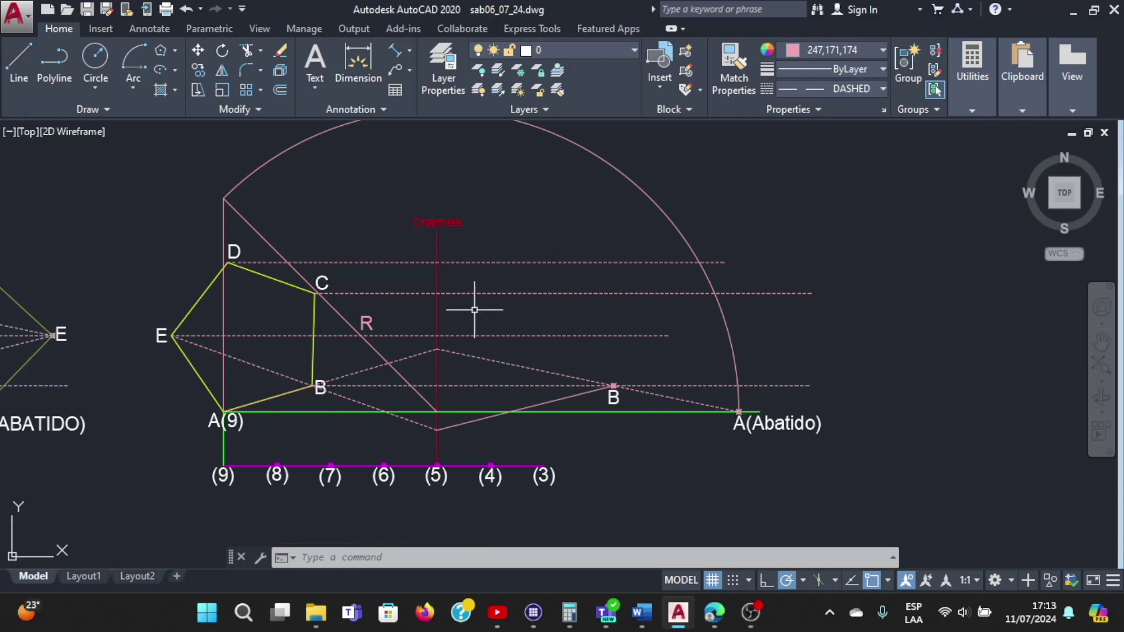
# Extend the hinge-to-B construction line up to E's dashed horizontal line
pyautogui.scroll(2, 515, 334)
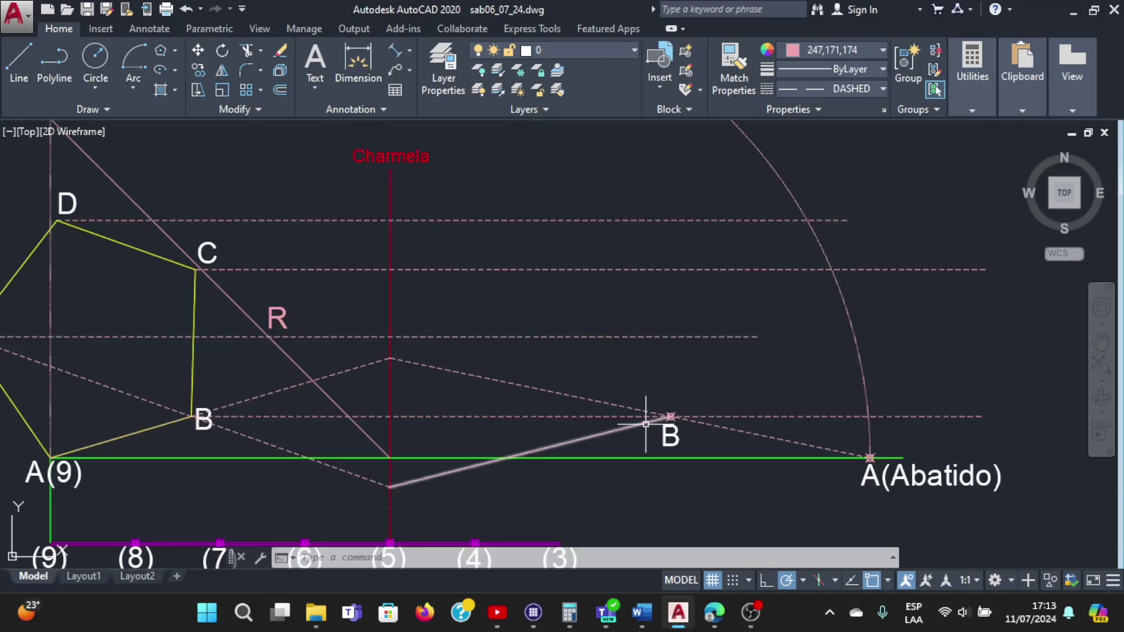
pyautogui.moveTo(700, 373)
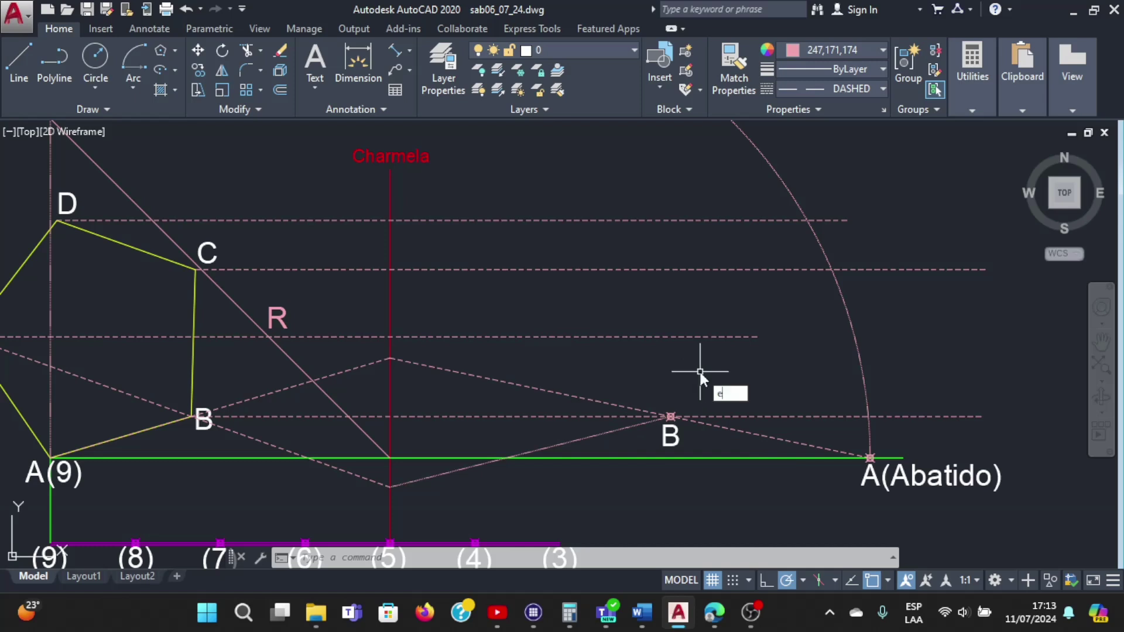
pyautogui.write('e')
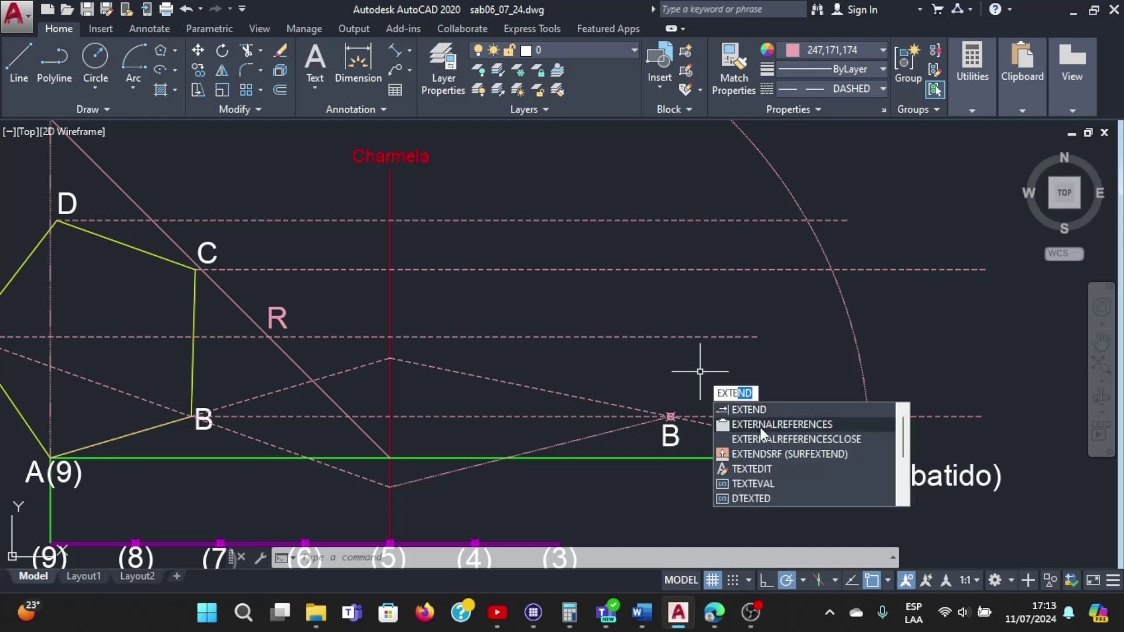
pyautogui.click(761, 409)
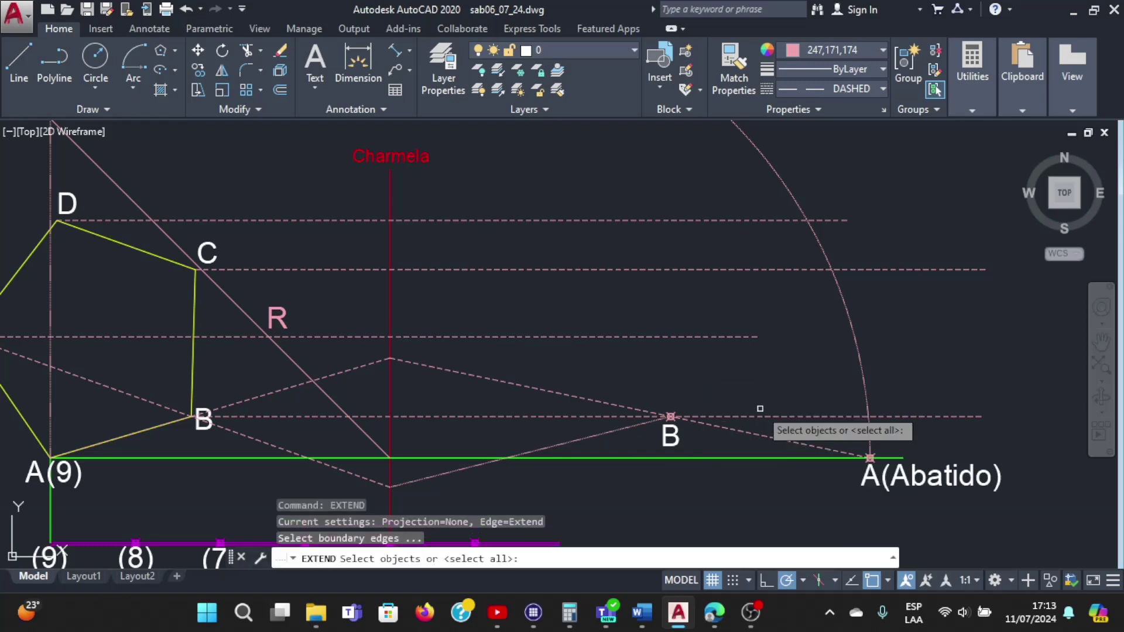
pyautogui.click(726, 337)
pyautogui.press('Return')
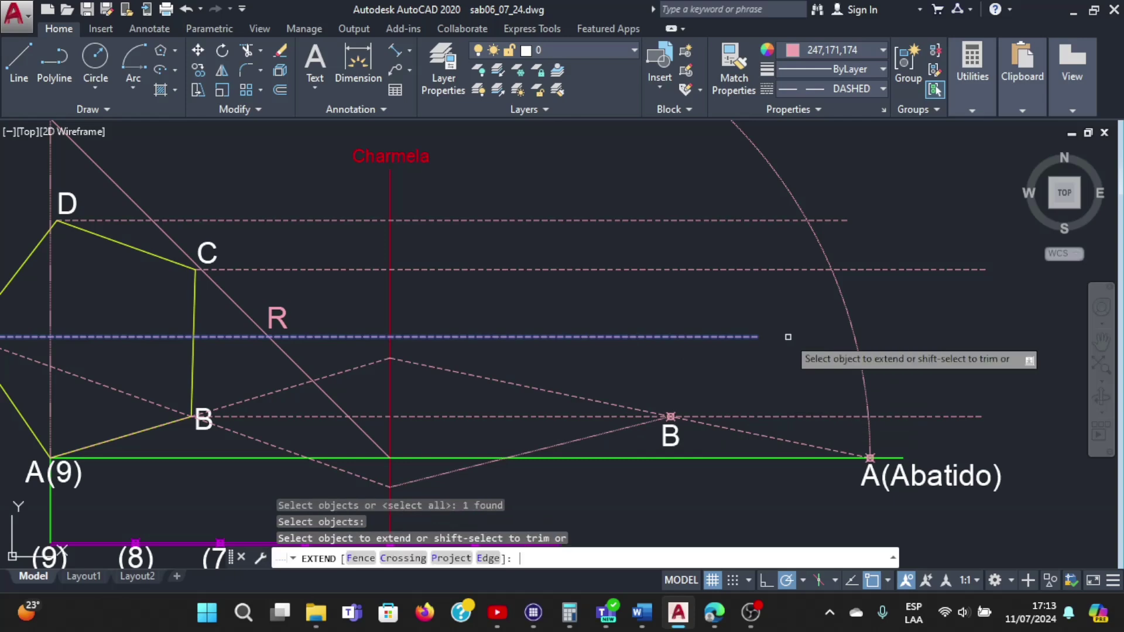
pyautogui.click(618, 431)
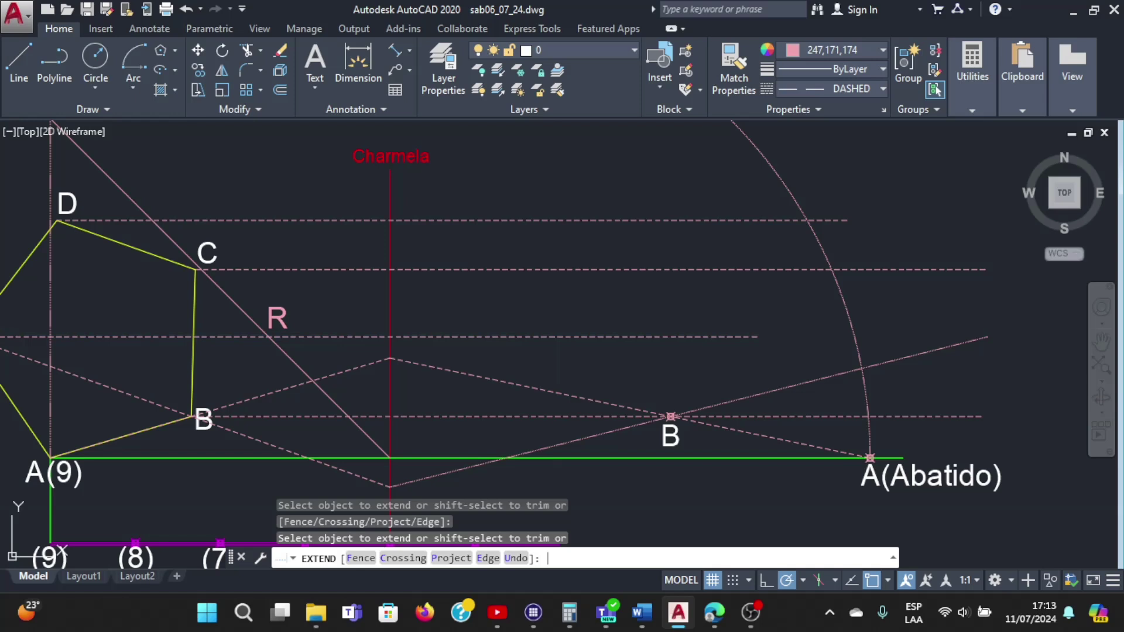
pyautogui.press('Return')
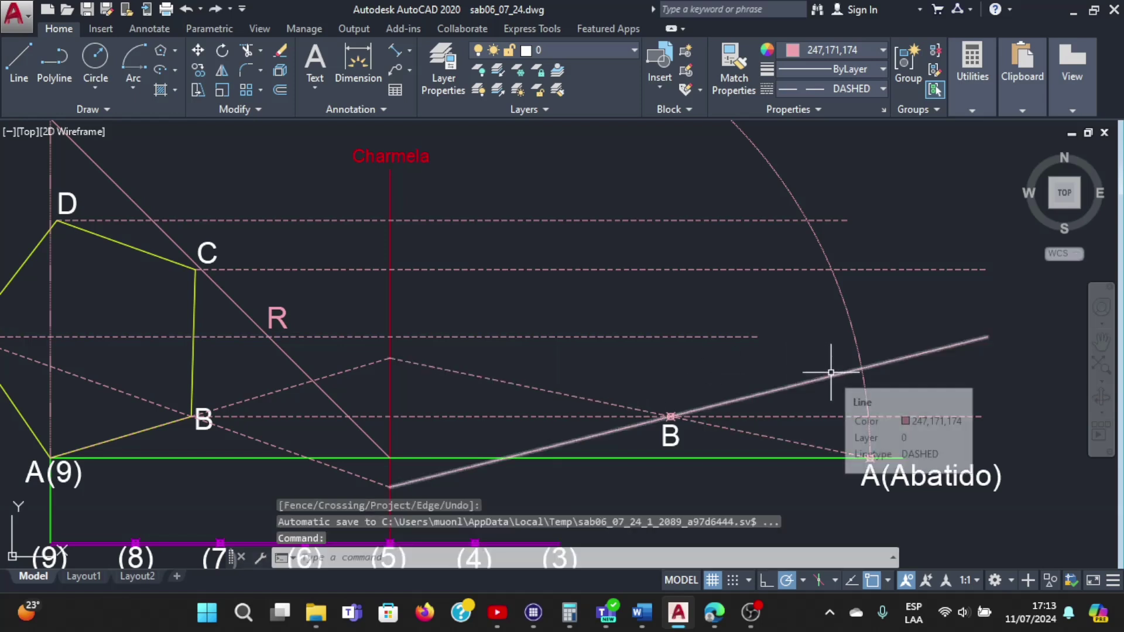
pyautogui.click(825, 369)
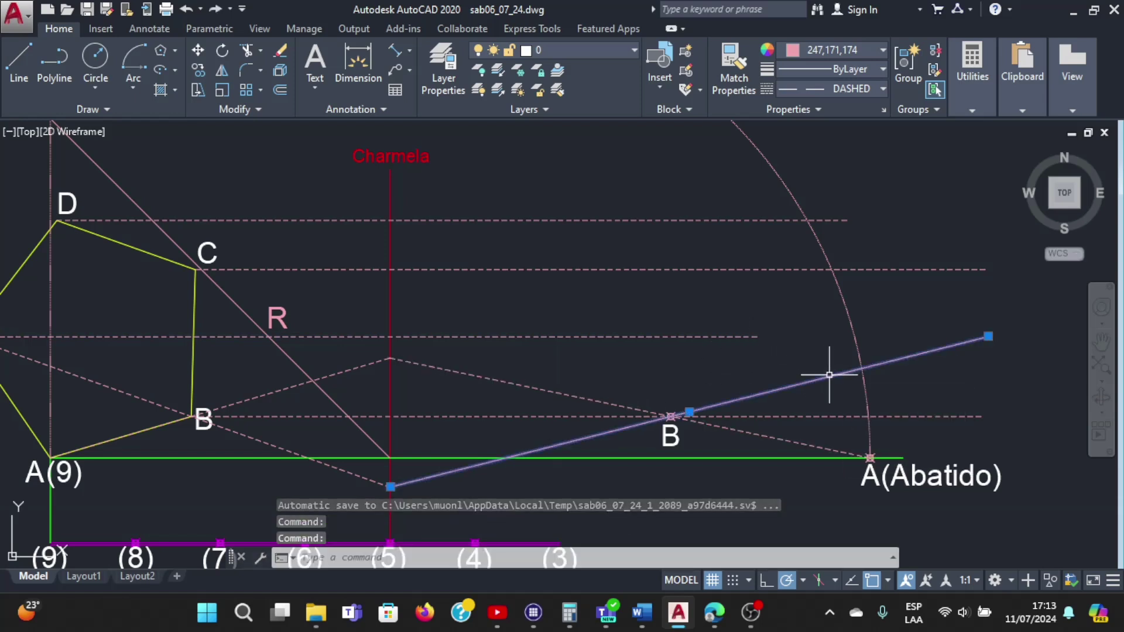
pyautogui.press('Return')
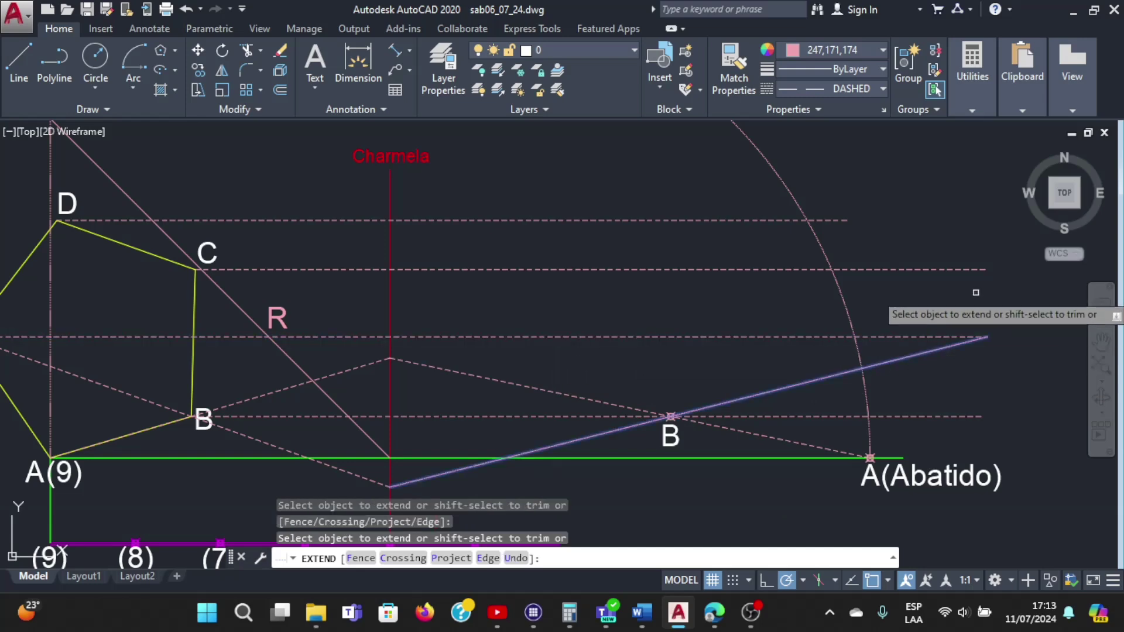
pyautogui.press('Escape')
# Set the line through rebated B to linetype scale 5 so it displays dashed
pyautogui.click(796, 384)
pyautogui.rightClick(791, 388)
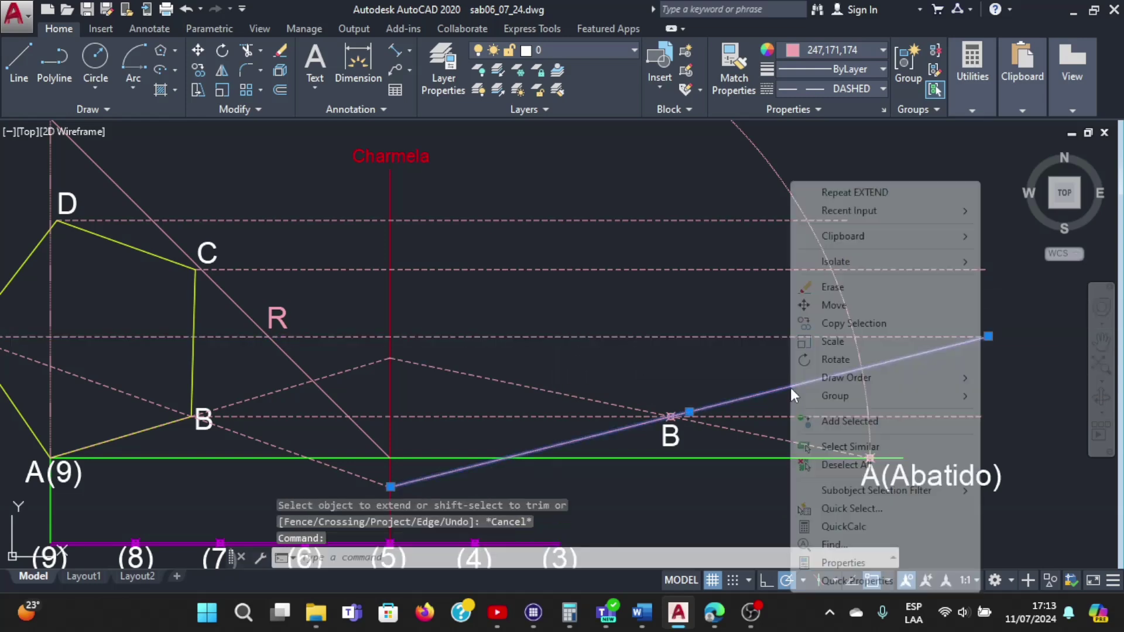
pyautogui.click(837, 562)
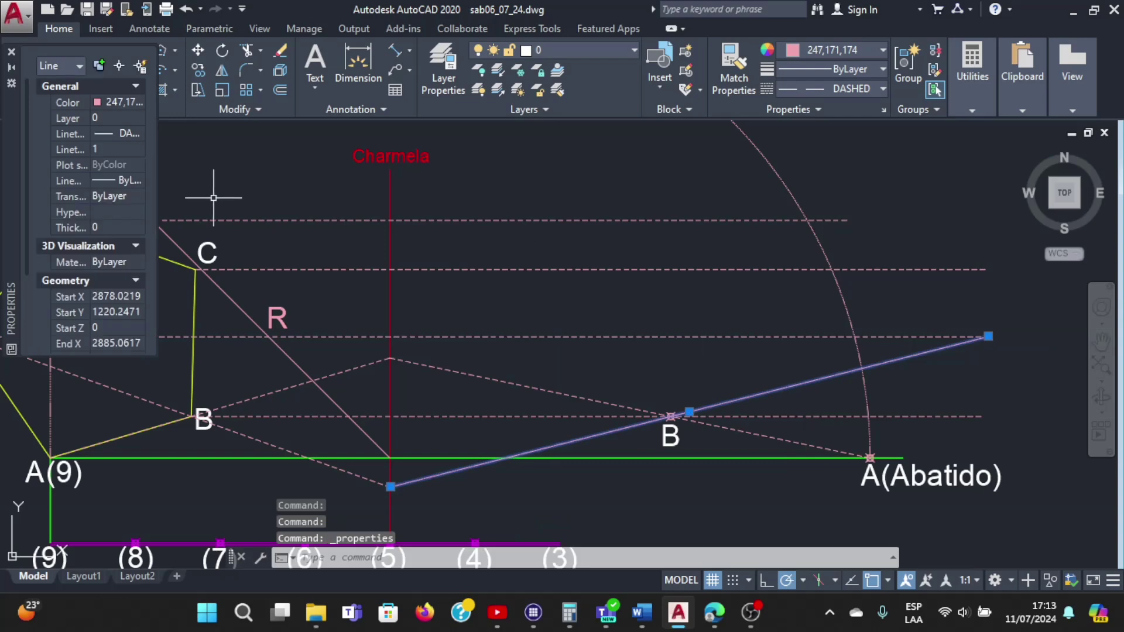
pyautogui.click(108, 151)
pyautogui.write('5')
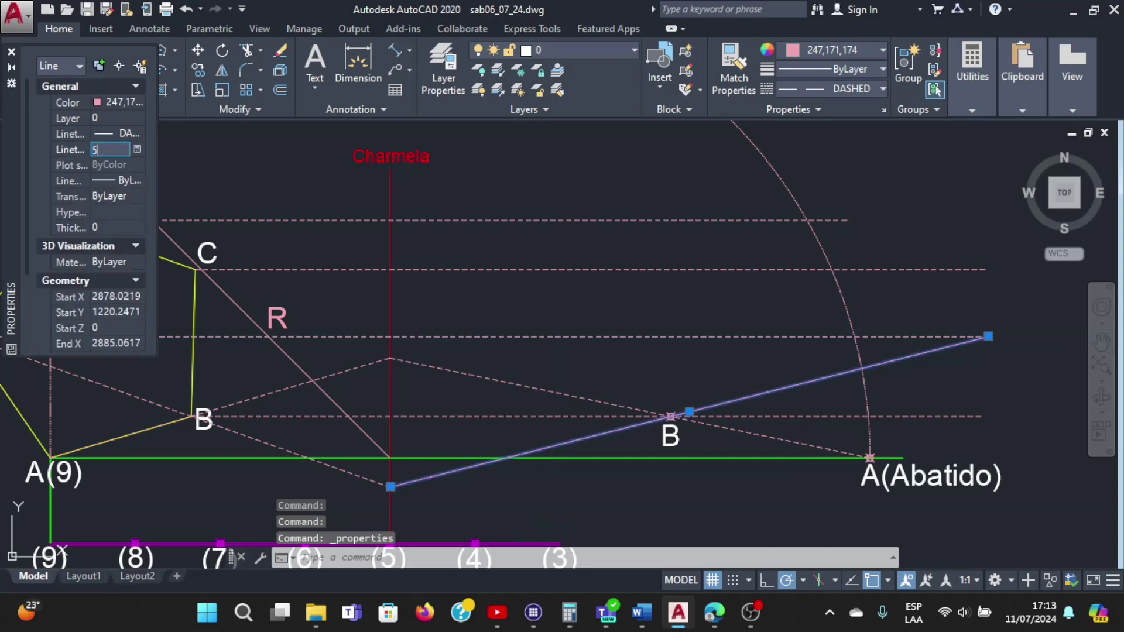
pyautogui.press('Return')
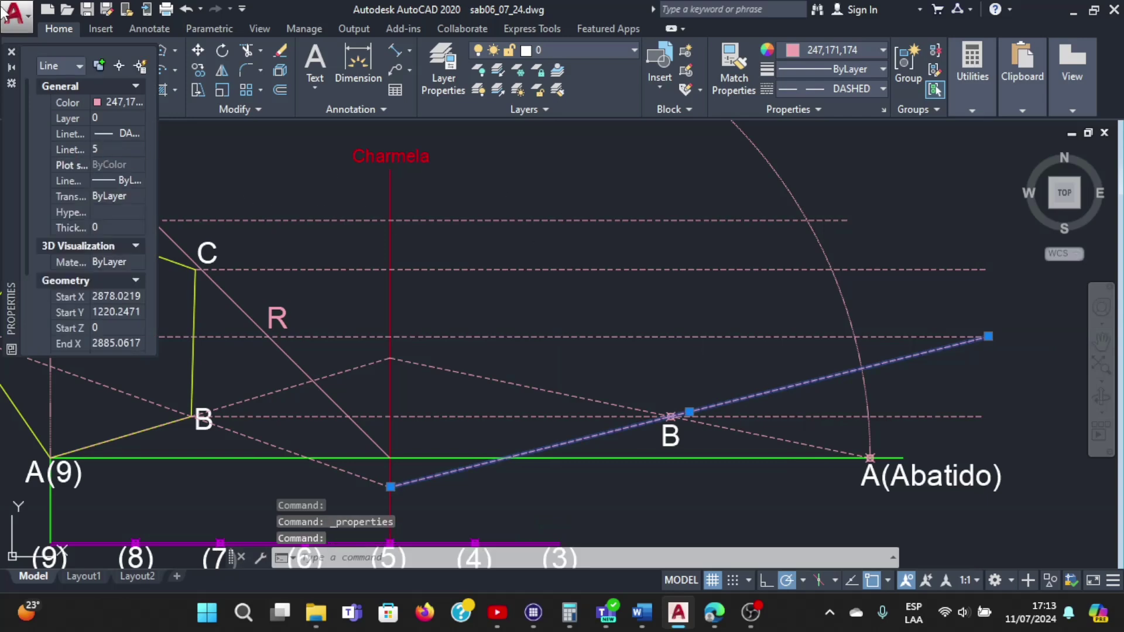
pyautogui.click(11, 51)
pyautogui.press('Escape')
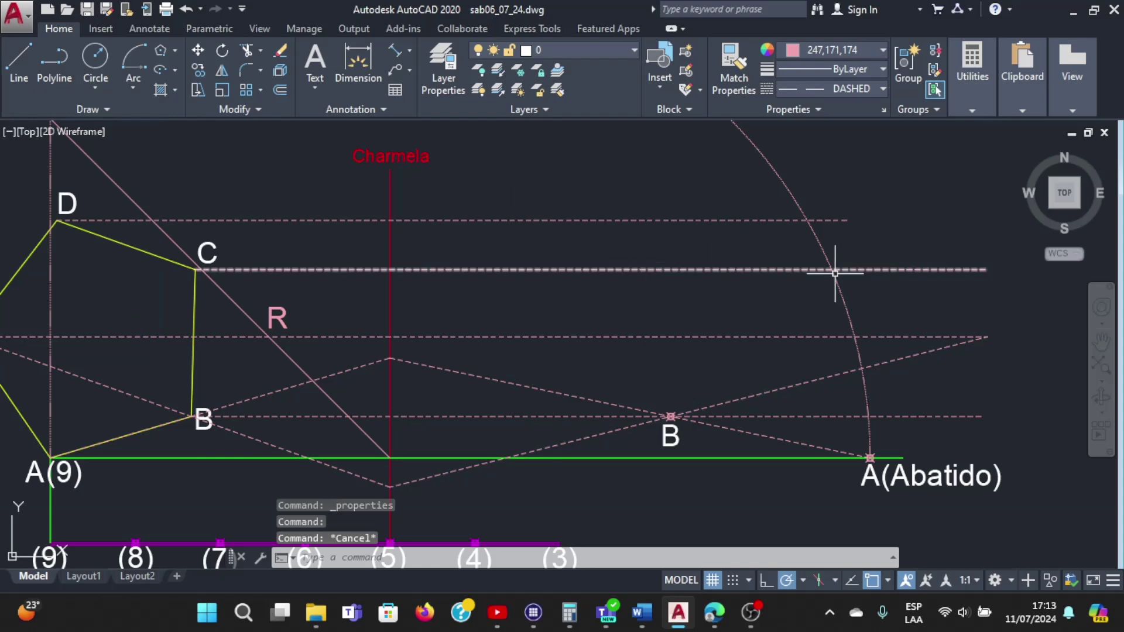
# Place a point where the line through rebated B meets E's horizontal line
pyautogui.scroll(-5, 936, 294)
pyautogui.scroll(3, 969, 301)
pyautogui.scroll(4, 966, 316)
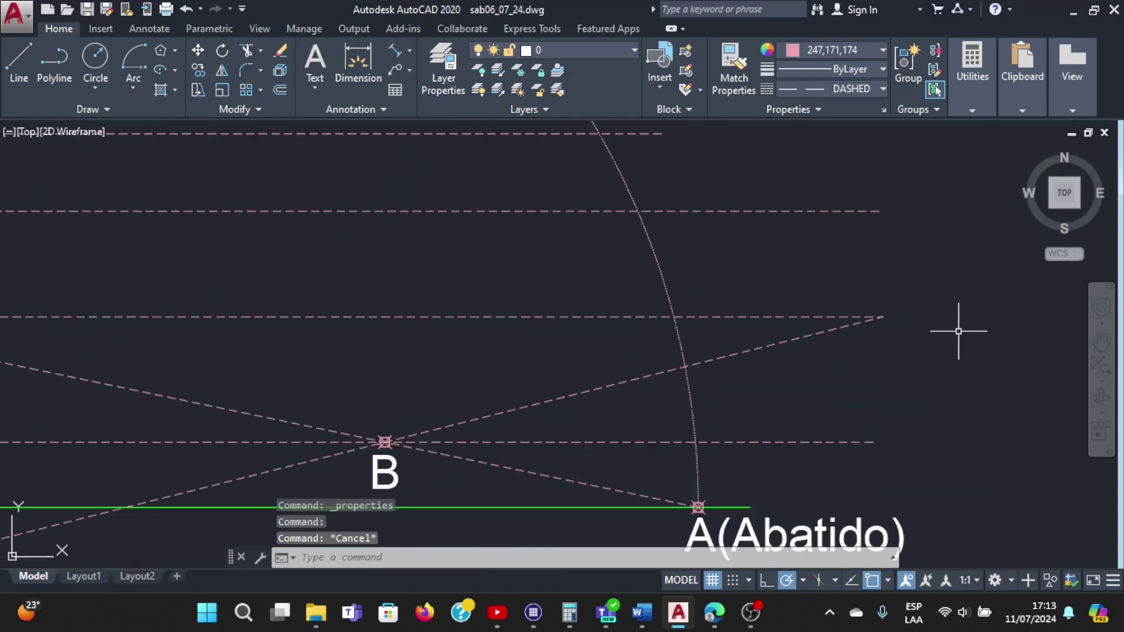
pyautogui.scroll(-4, 957, 328)
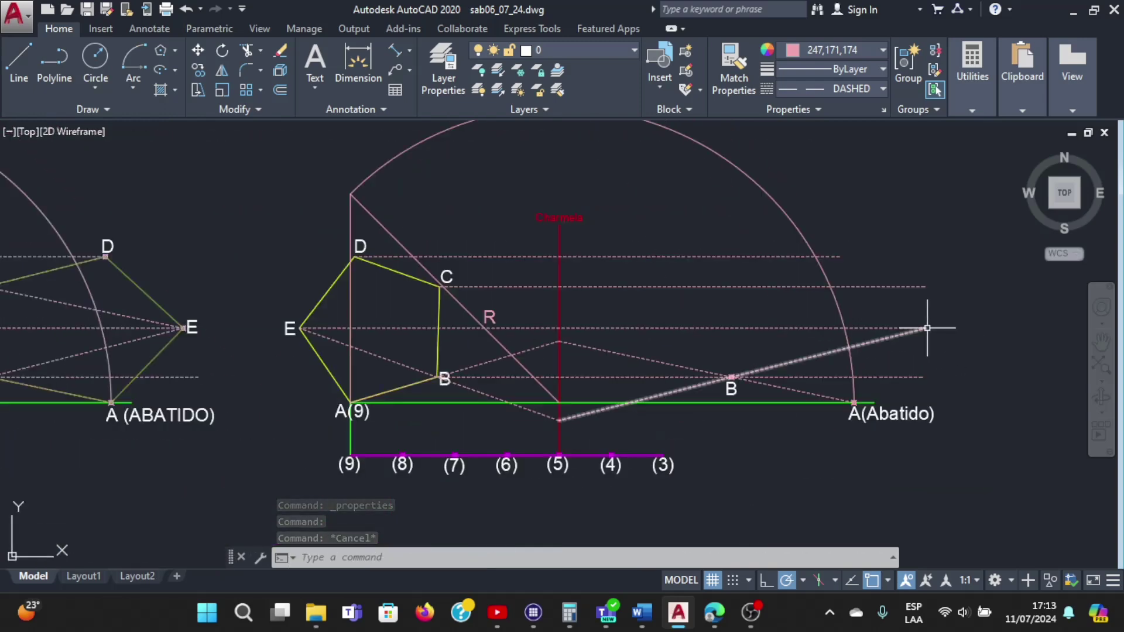
pyautogui.moveTo(924, 329)
pyautogui.scroll(3, 937, 316)
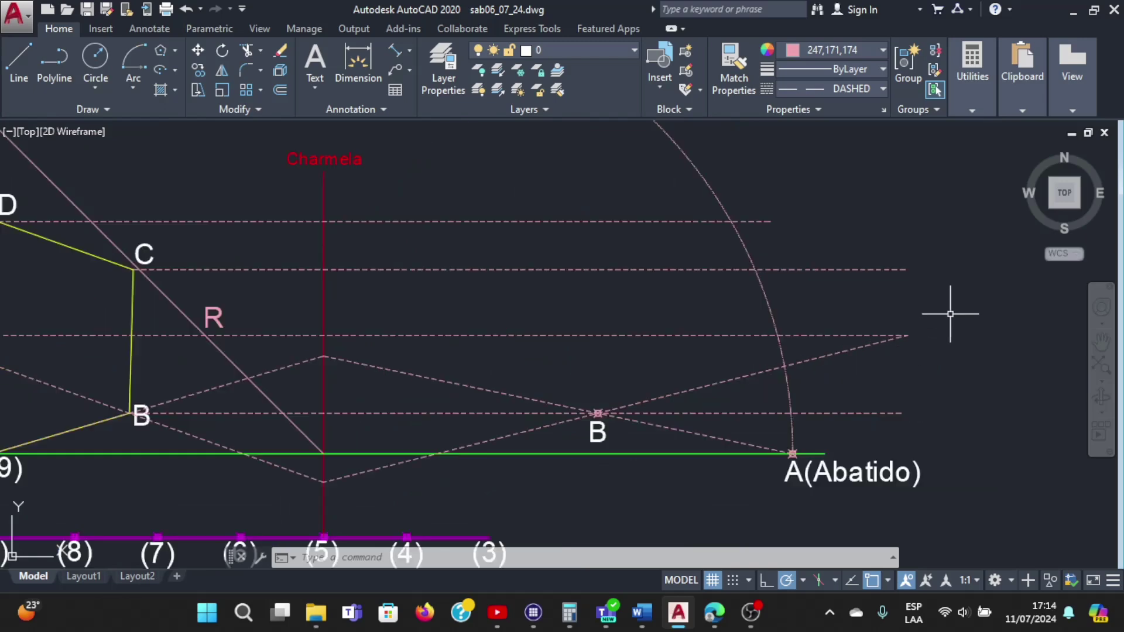
pyautogui.scroll(3, 883, 350)
pyautogui.scroll(-5, 882, 350)
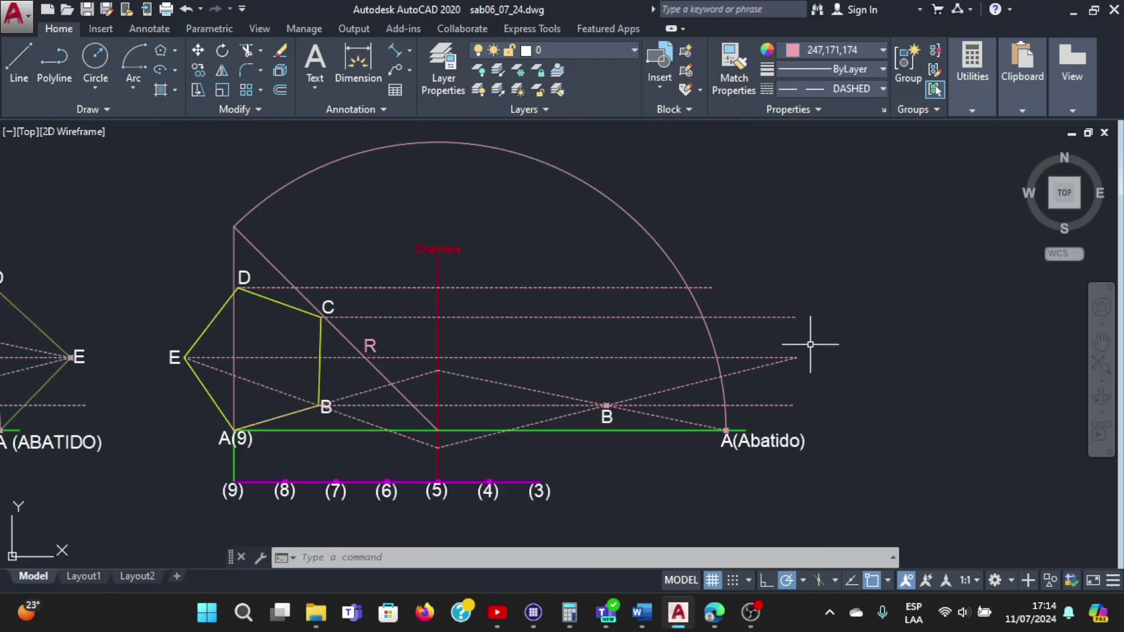
pyautogui.scroll(5, 808, 345)
pyautogui.scroll(2, 761, 390)
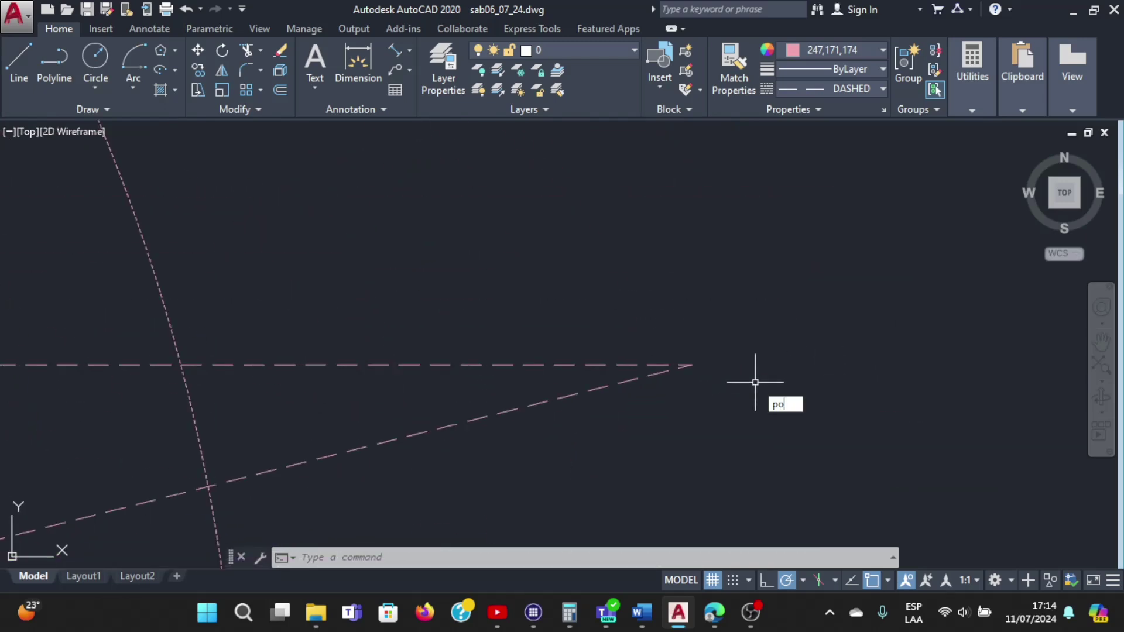
pyautogui.press('Return')
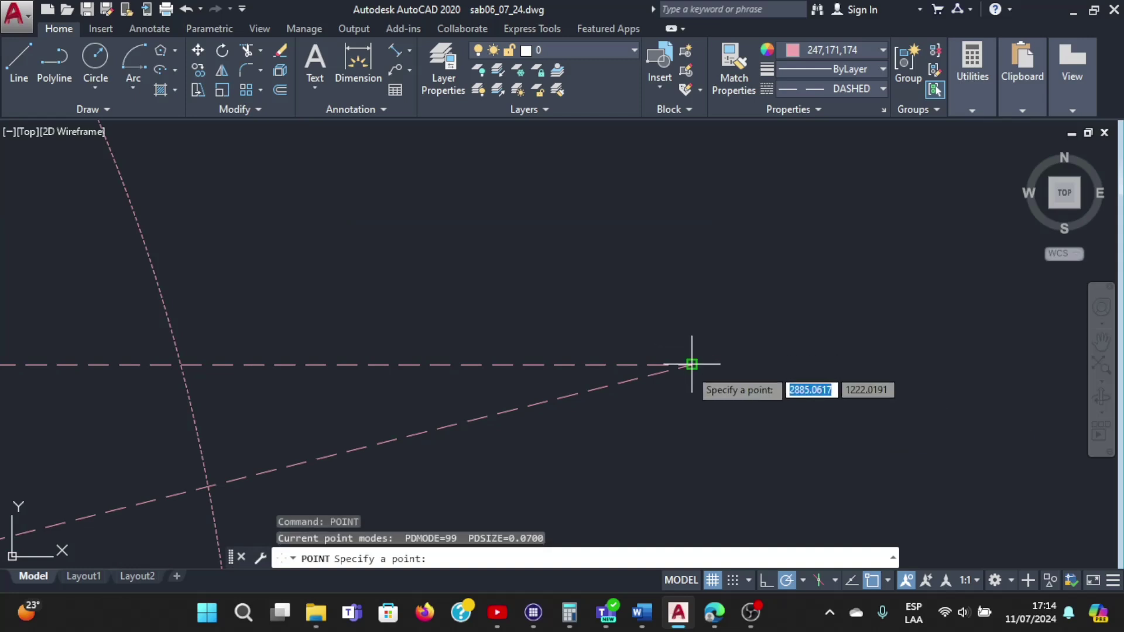
pyautogui.click(691, 364)
# Select the pentagon's E label for copying
pyautogui.scroll(-8, 692, 364)
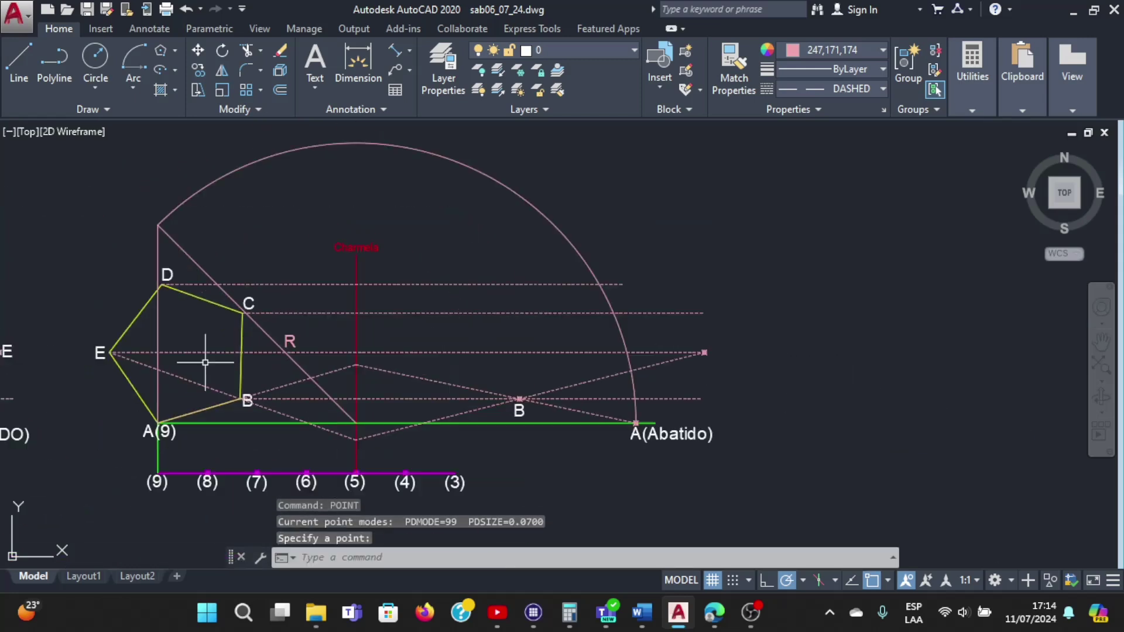
pyautogui.press('Escape')
pyautogui.click(100, 351)
# Paste a copy of the E label beside the new point on E's horizontal line
pyautogui.hotkey('ctrl', 'c')
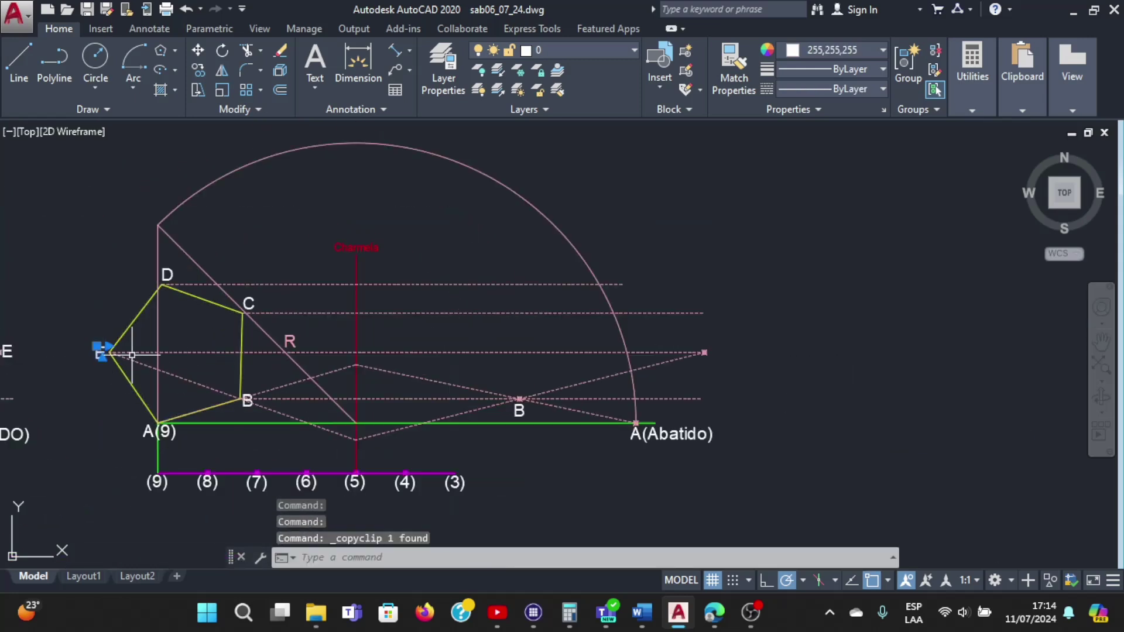
pyautogui.hotkey('ctrl', 'v')
pyautogui.scroll(5, 624, 352)
pyautogui.click(627, 381)
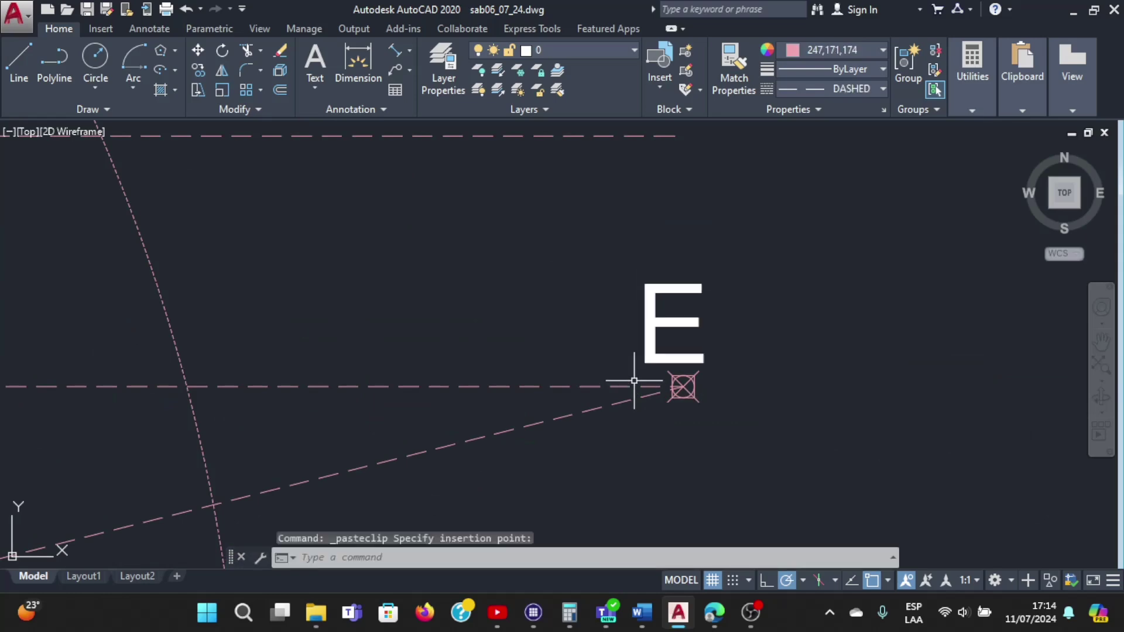
pyautogui.scroll(-4, 617, 357)
pyautogui.scroll(-4, 354, 338)
pyautogui.scroll(3, 184, 337)
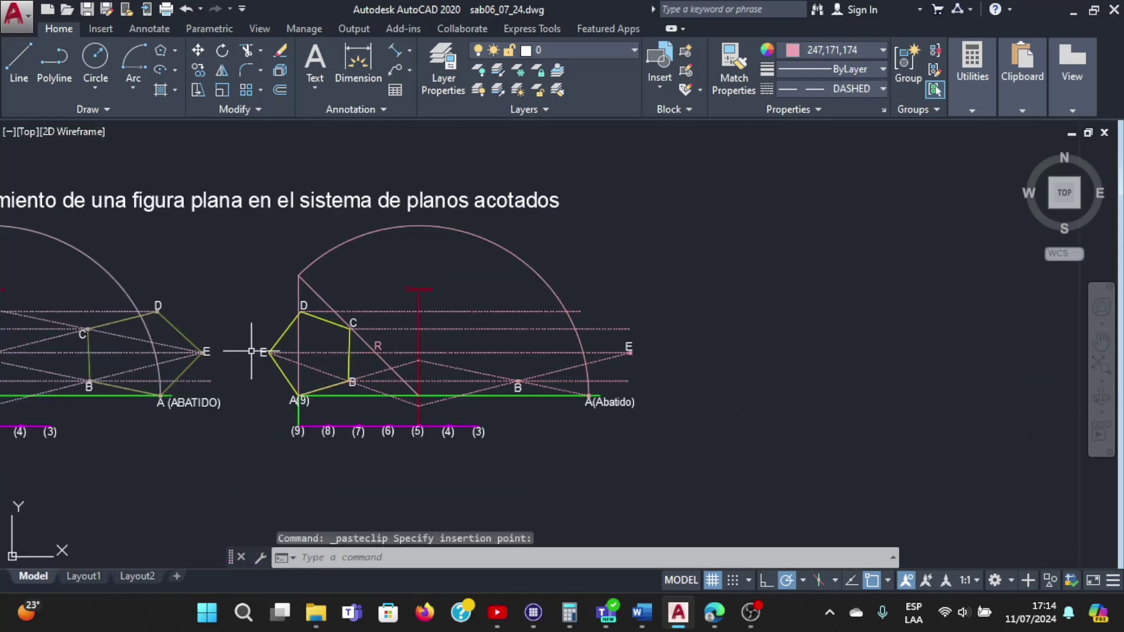
pyautogui.scroll(2, 242, 358)
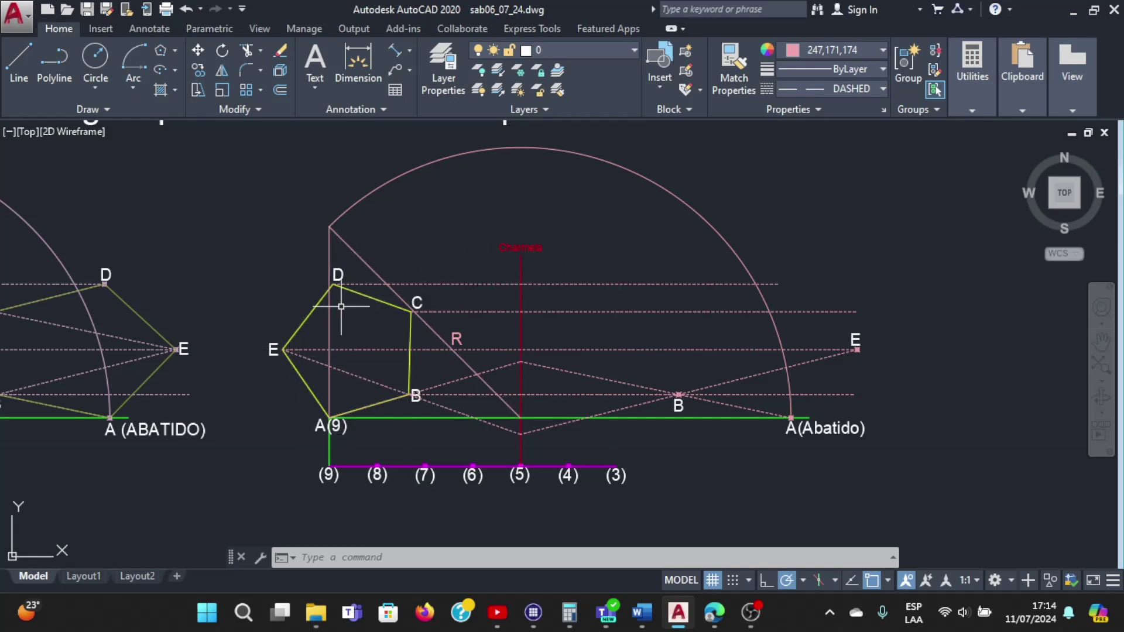
pyautogui.scroll(2, 380, 321)
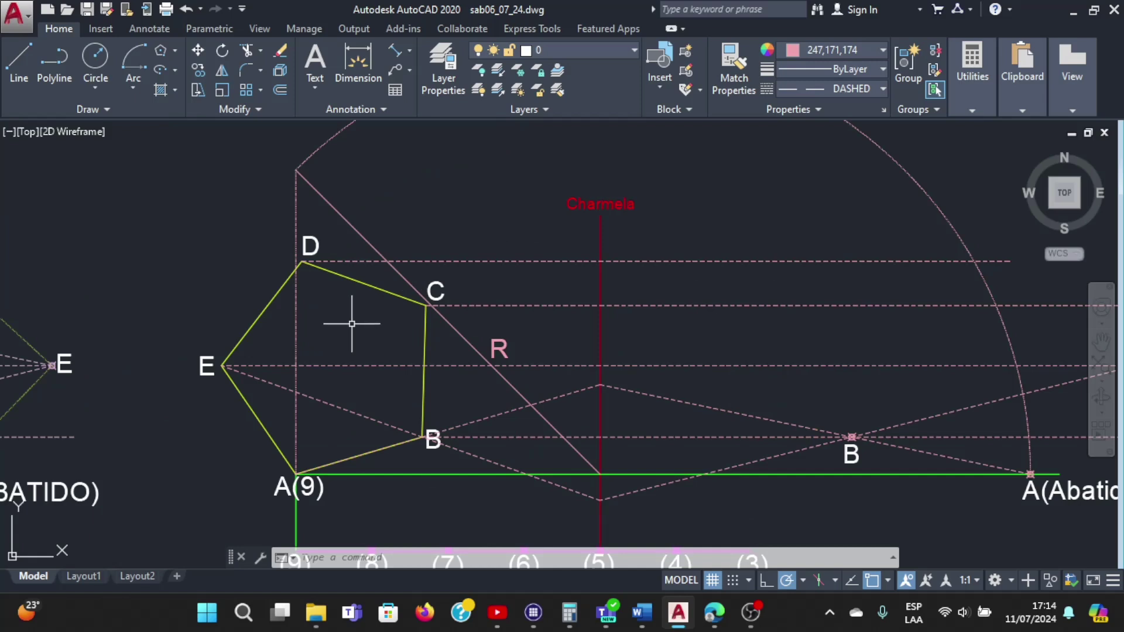
# Draw a line from vertex E to vertex C
pyautogui.click(25, 60)
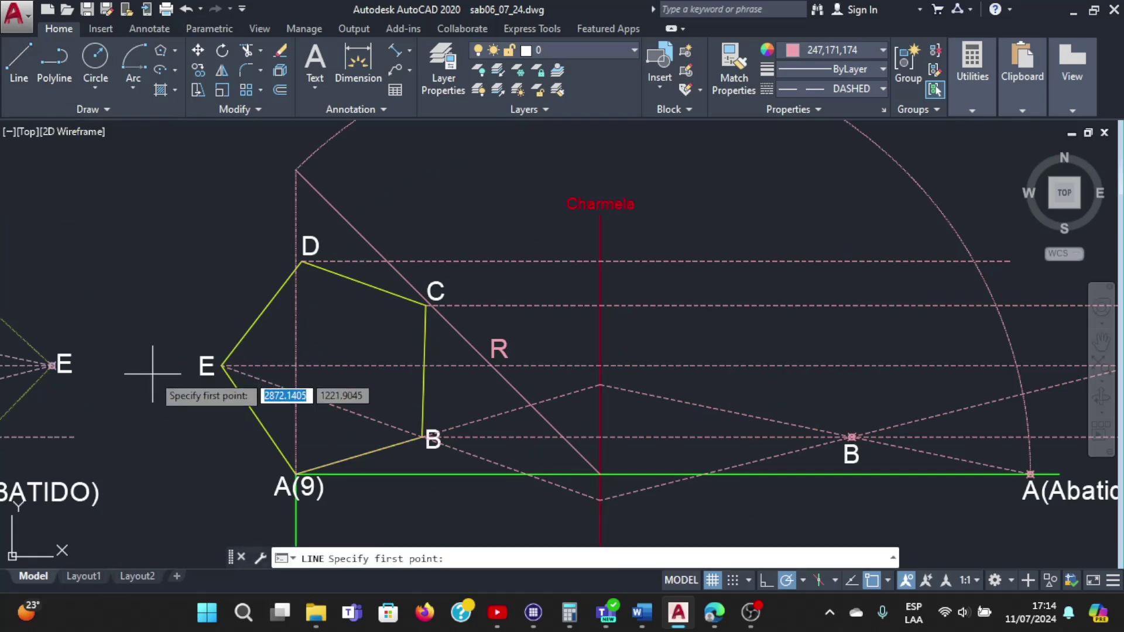
pyautogui.click(223, 365)
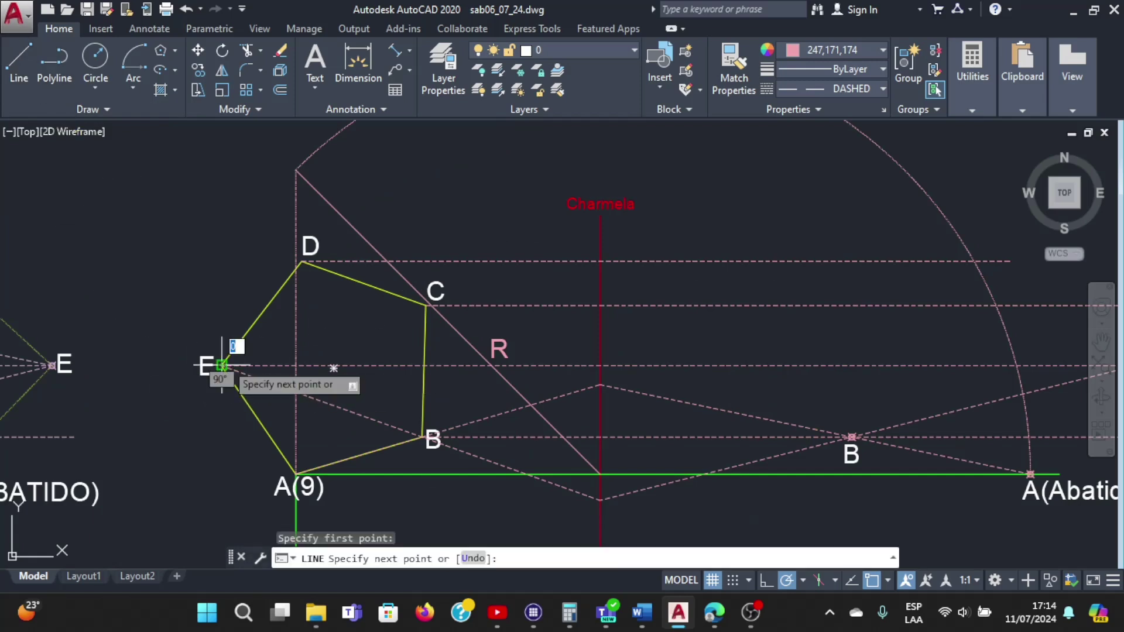
pyautogui.click(426, 304)
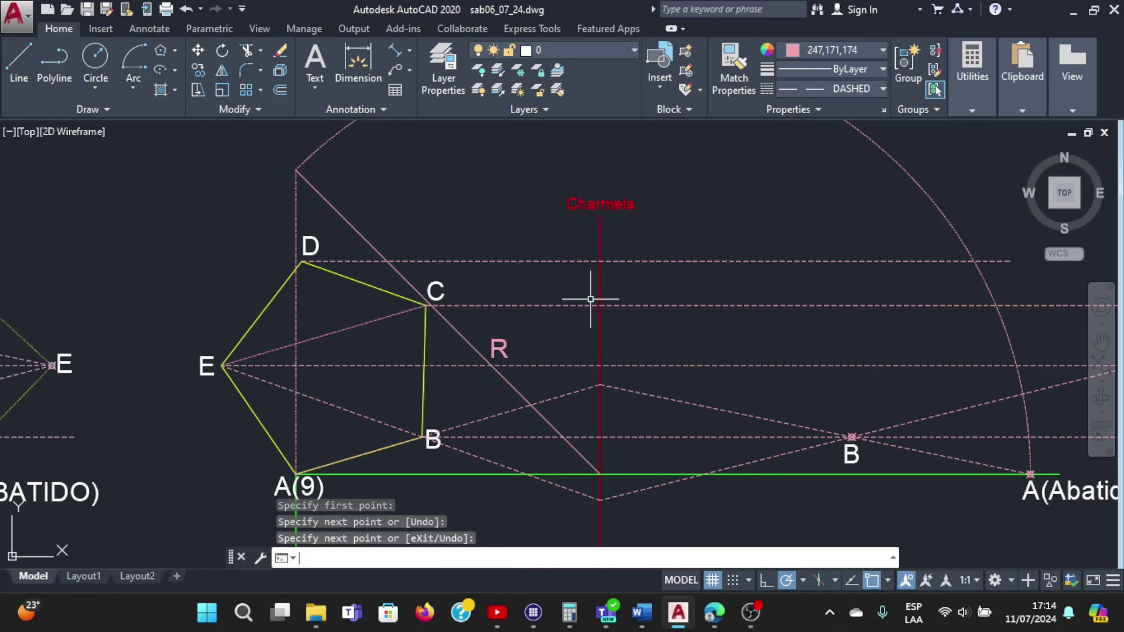
pyautogui.press('Return')
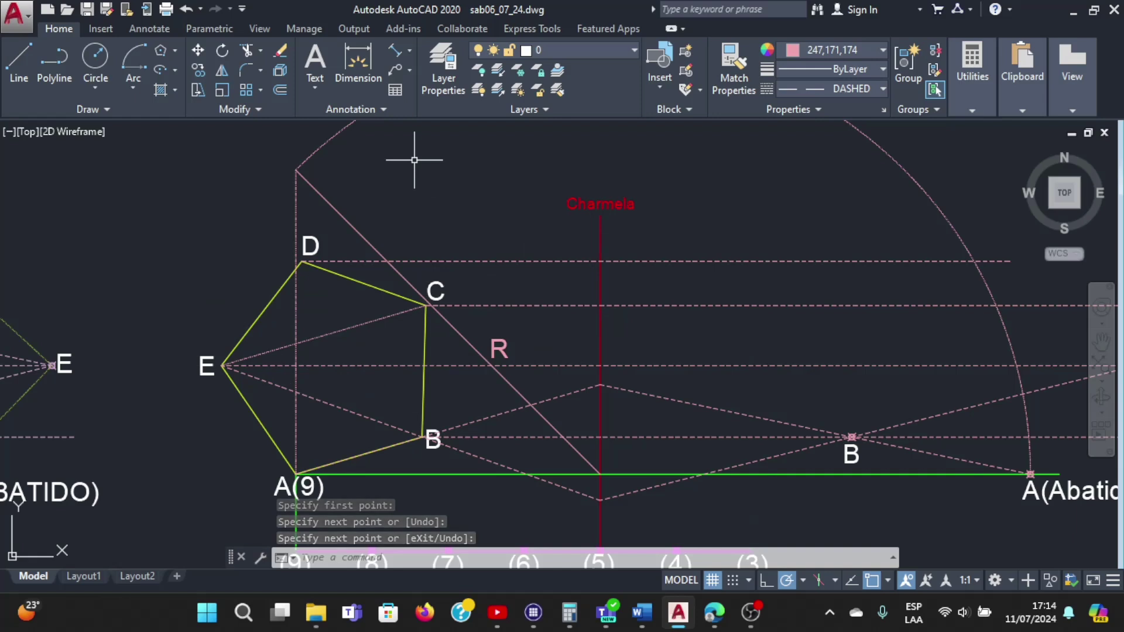
# Extend the E–C line up to the vertical Charmela hinge line
pyautogui.write('exte')
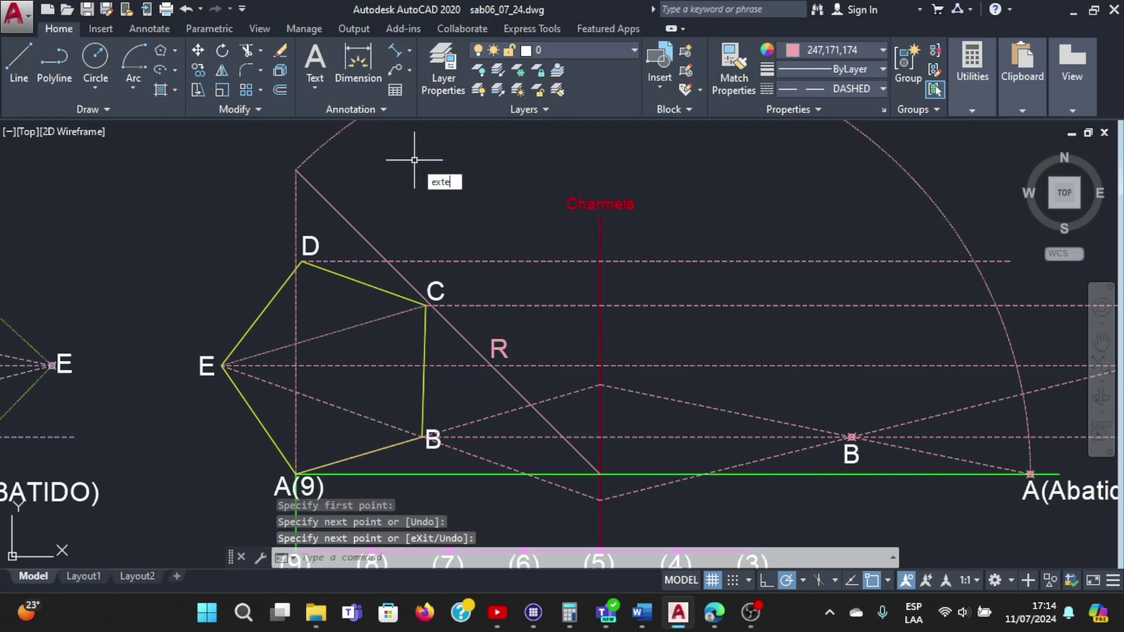
pyautogui.press('Return')
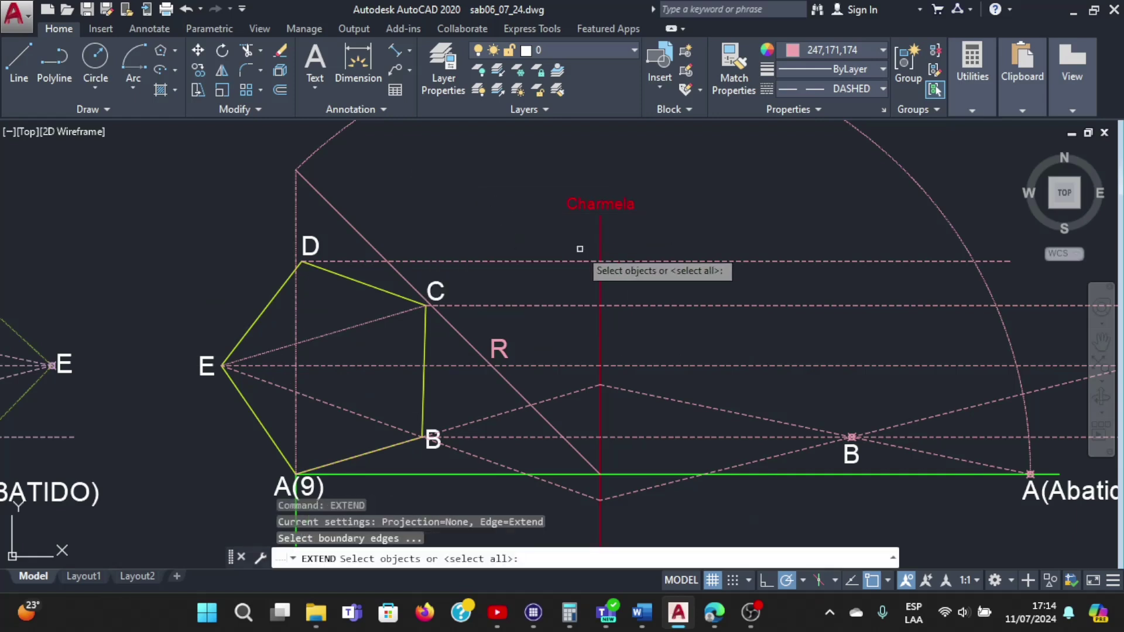
pyautogui.click(600, 230)
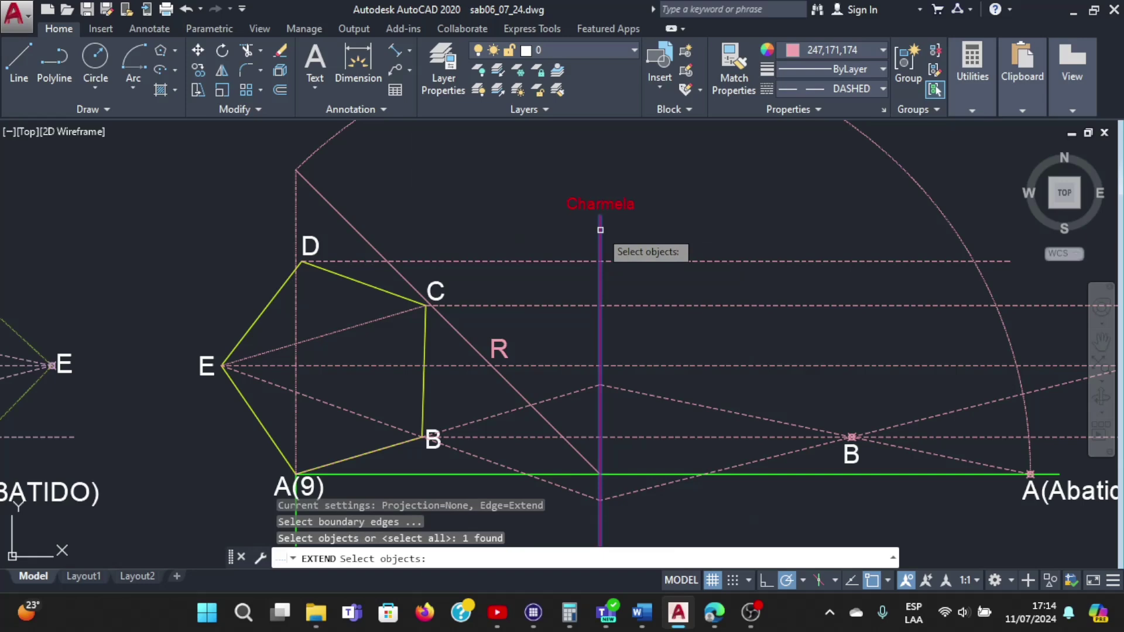
pyautogui.press('Return')
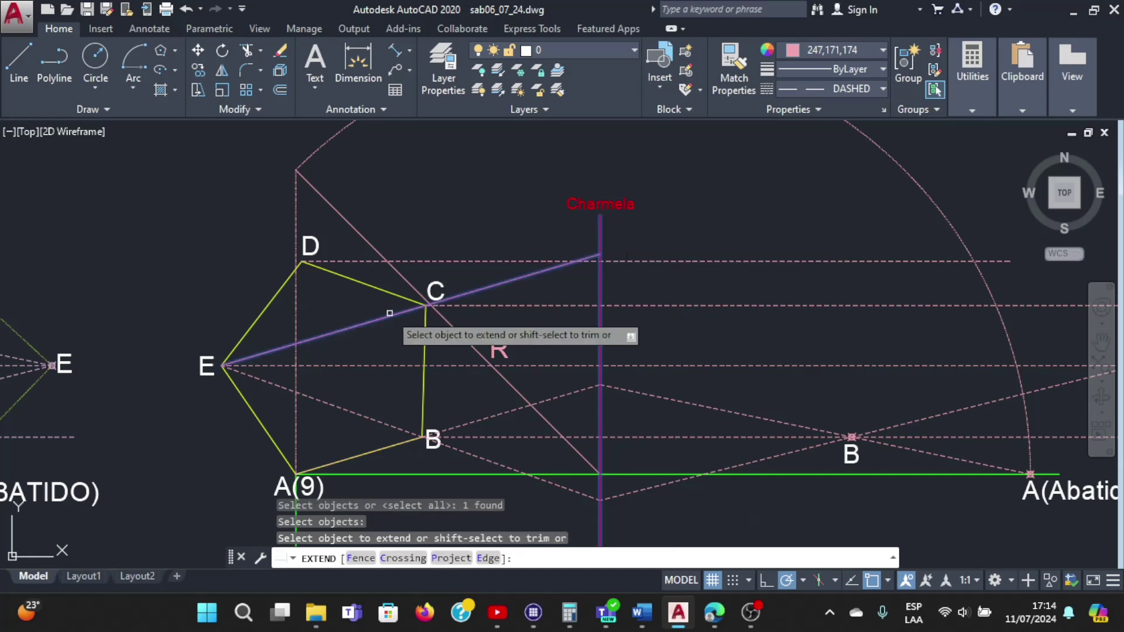
pyautogui.click(389, 314)
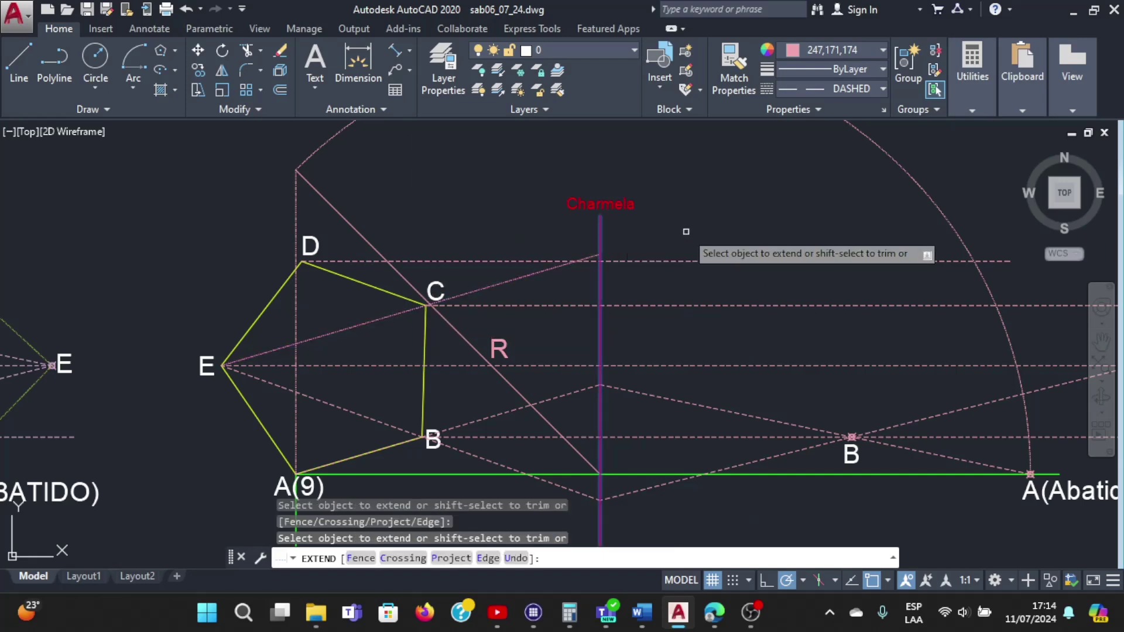
pyautogui.scroll(-2, 686, 232)
pyautogui.press('Escape')
pyautogui.scroll(2, 606, 233)
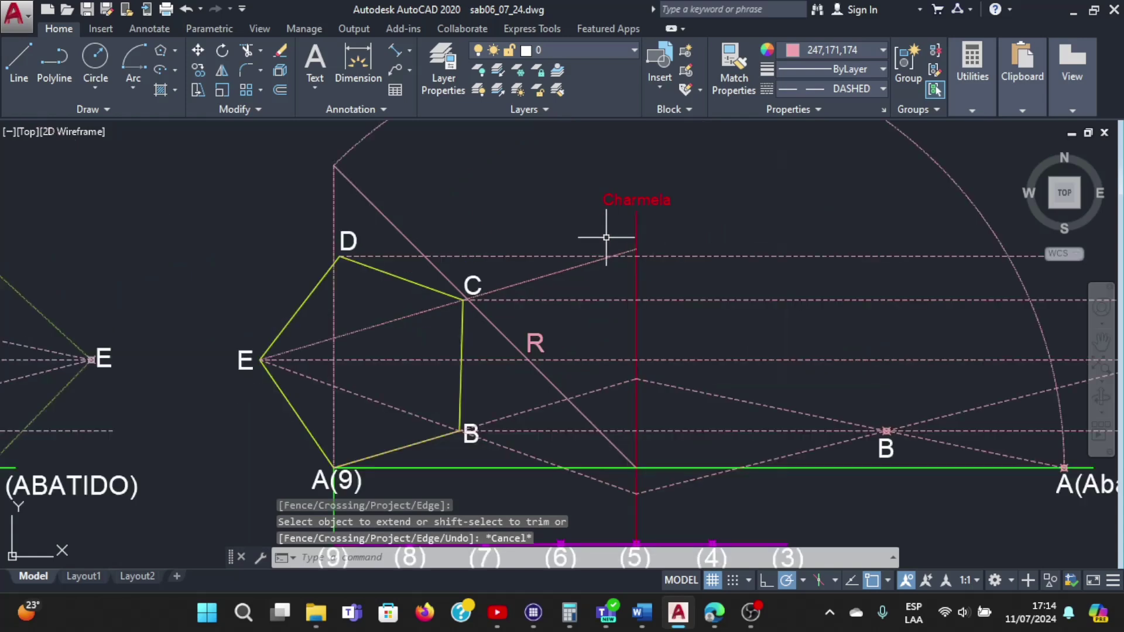
pyautogui.scroll(2, 572, 275)
# Give the extended E–C line a linetype scale of 5 so it displays dashed
pyautogui.click(562, 284)
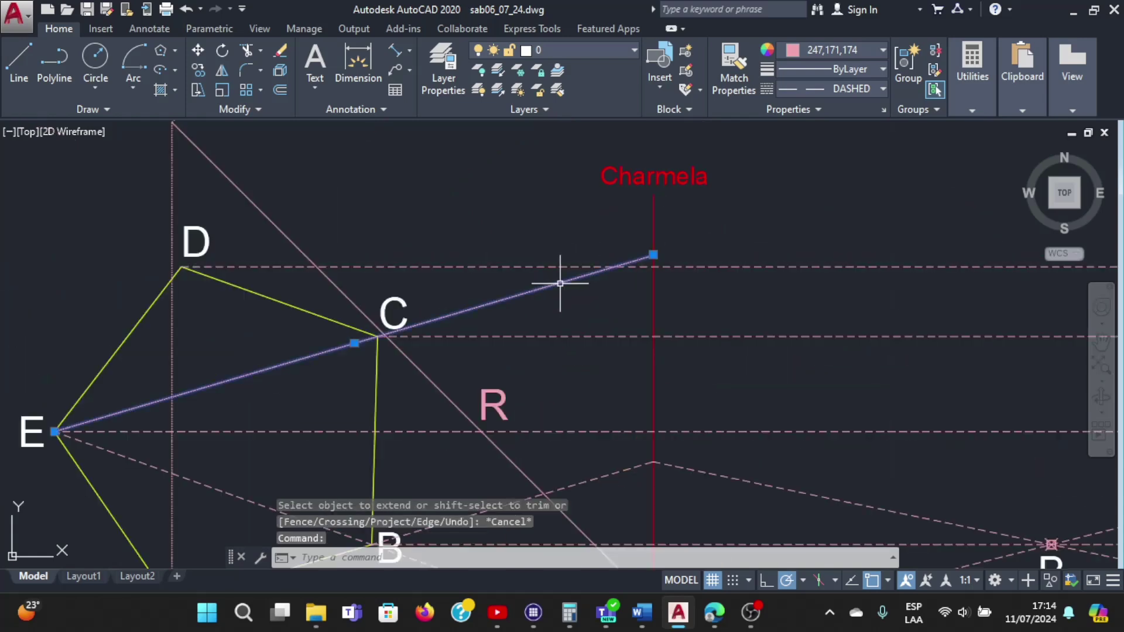
pyautogui.rightClick(561, 285)
pyautogui.click(607, 563)
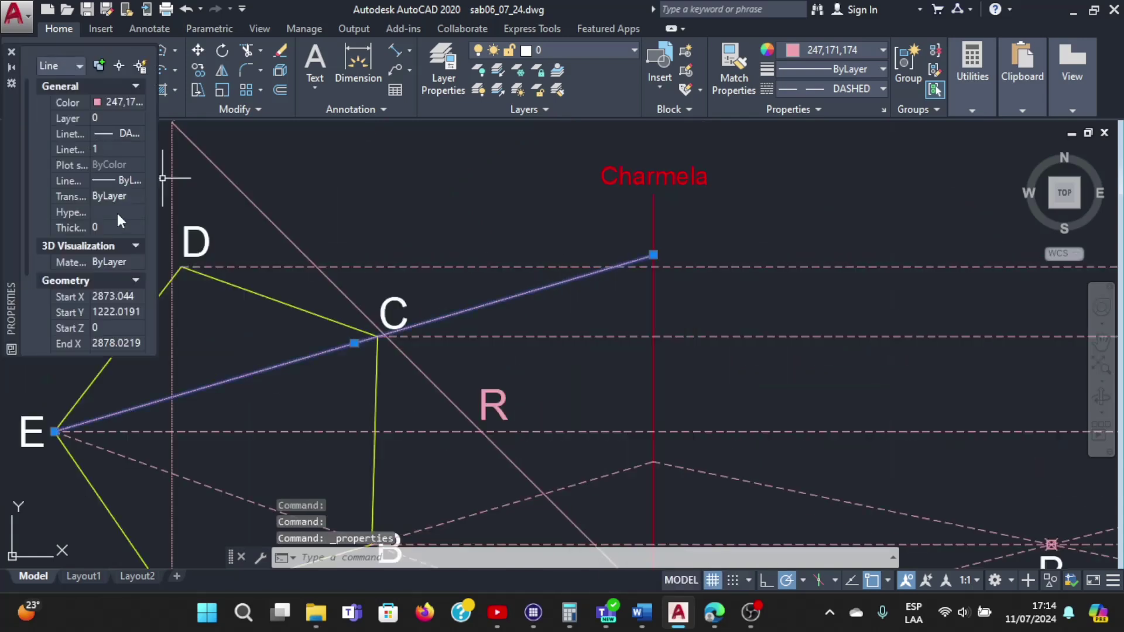
pyautogui.click(103, 148)
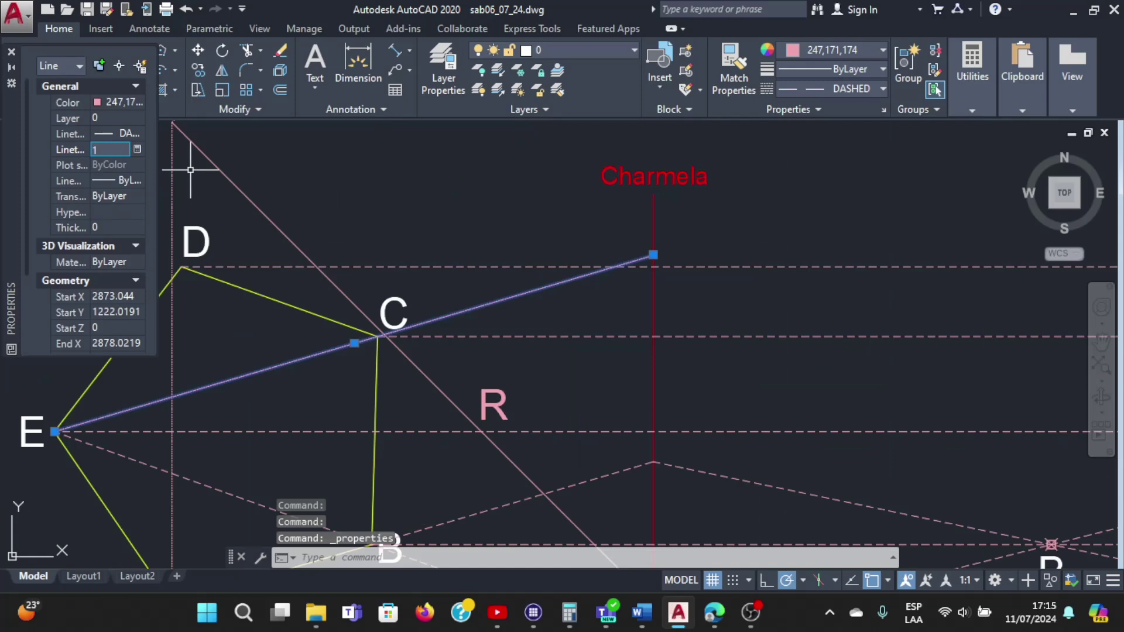
pyautogui.write('5')
pyautogui.press('Return')
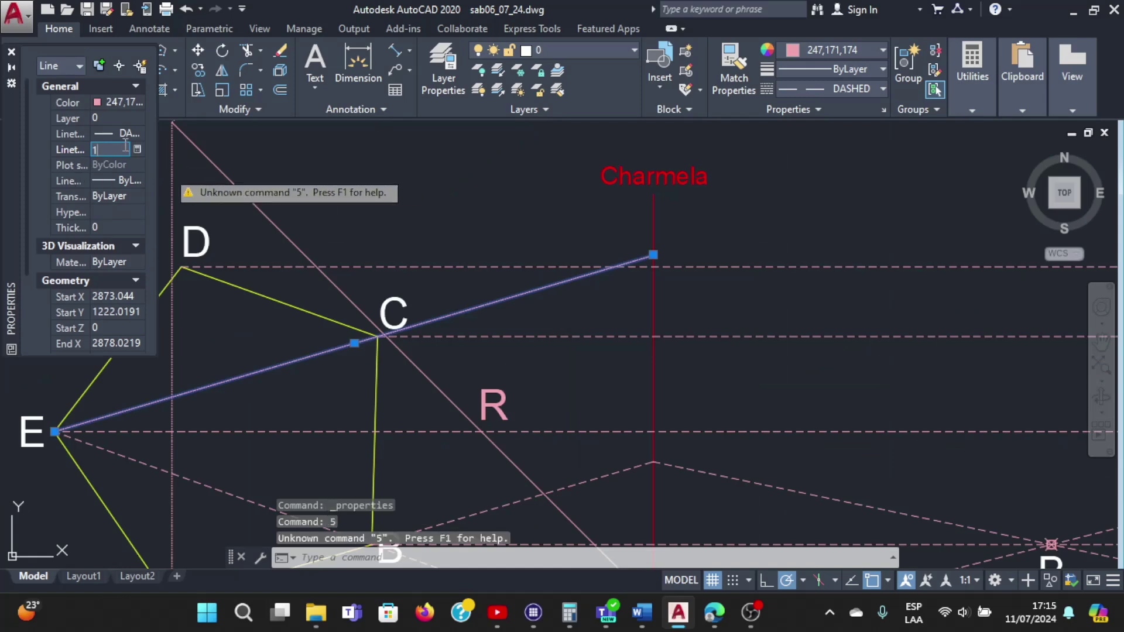
pyautogui.write('5')
pyautogui.press('Return')
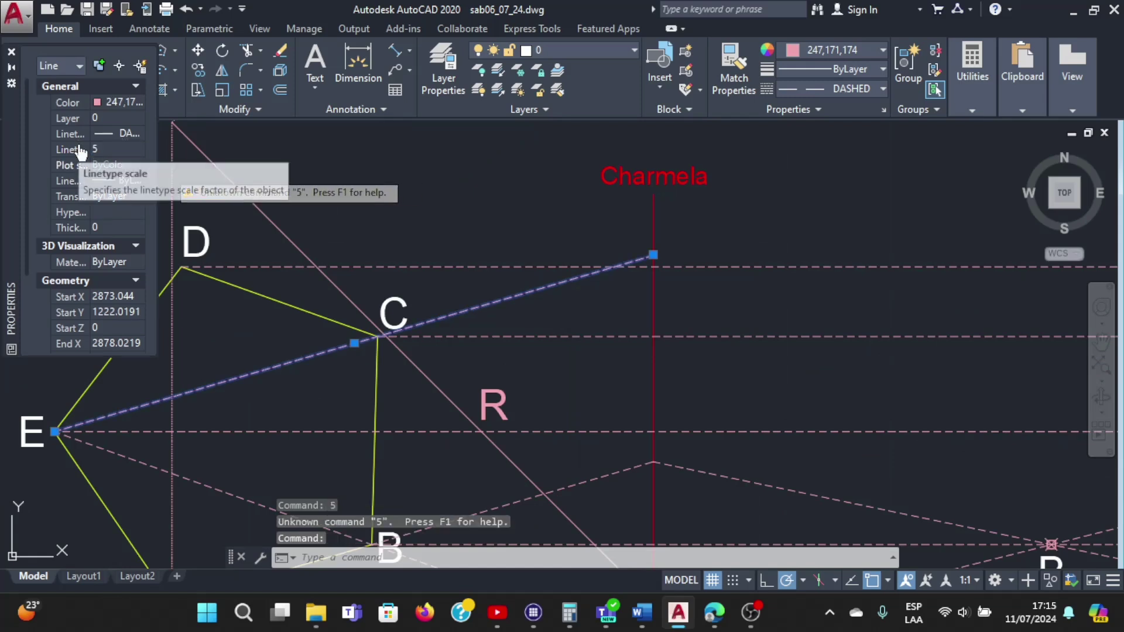
pyautogui.click(11, 51)
pyautogui.press('Escape')
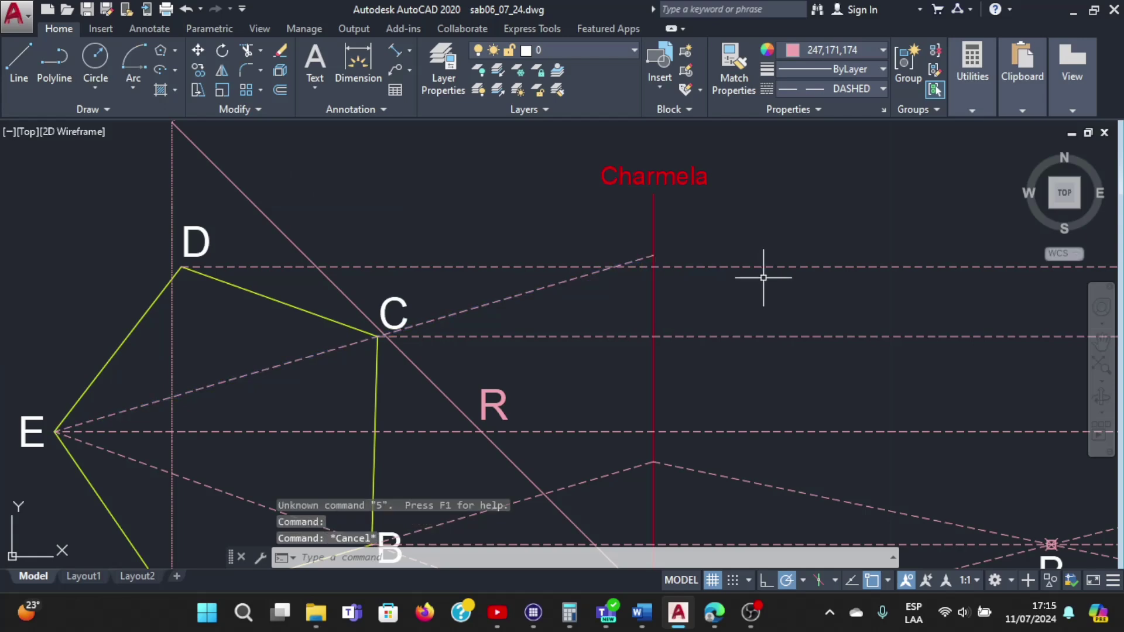
pyautogui.scroll(-4, 773, 281)
pyautogui.scroll(2, 785, 284)
pyautogui.scroll(-2, 815, 304)
pyautogui.scroll(2, 820, 298)
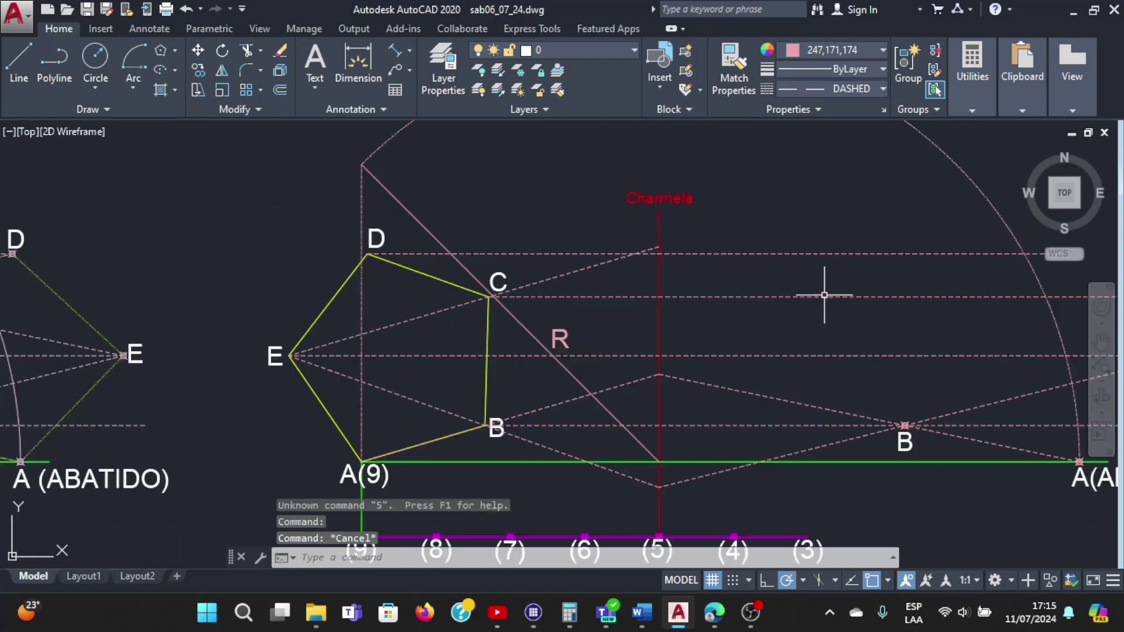
pyautogui.scroll(-2, 745, 250)
pyautogui.scroll(2, 737, 252)
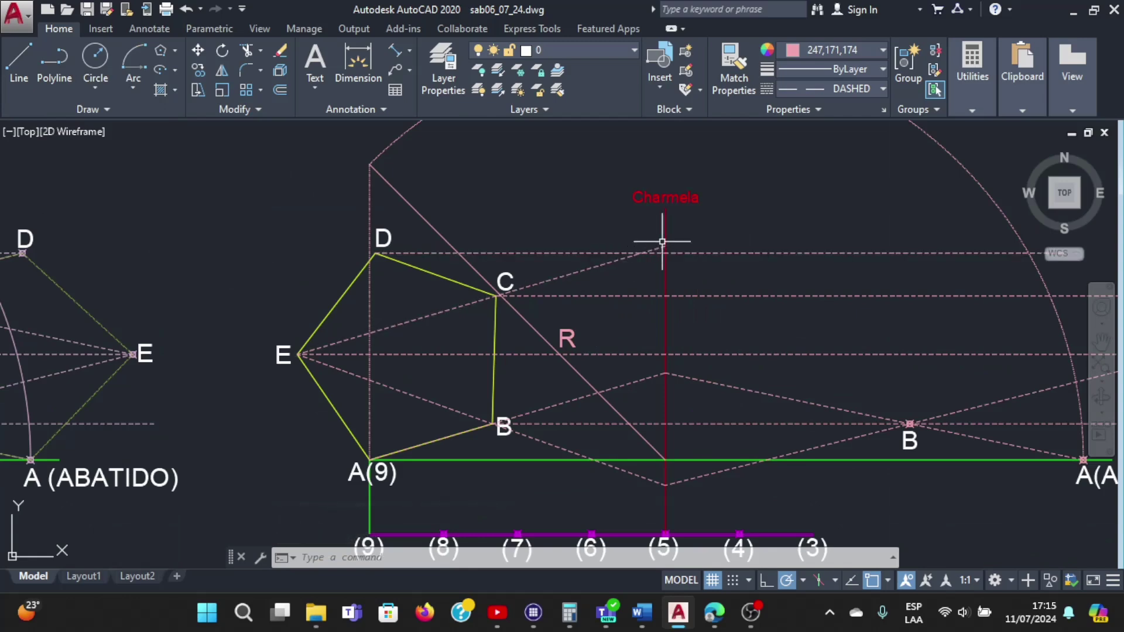
pyautogui.scroll(-2, 735, 270)
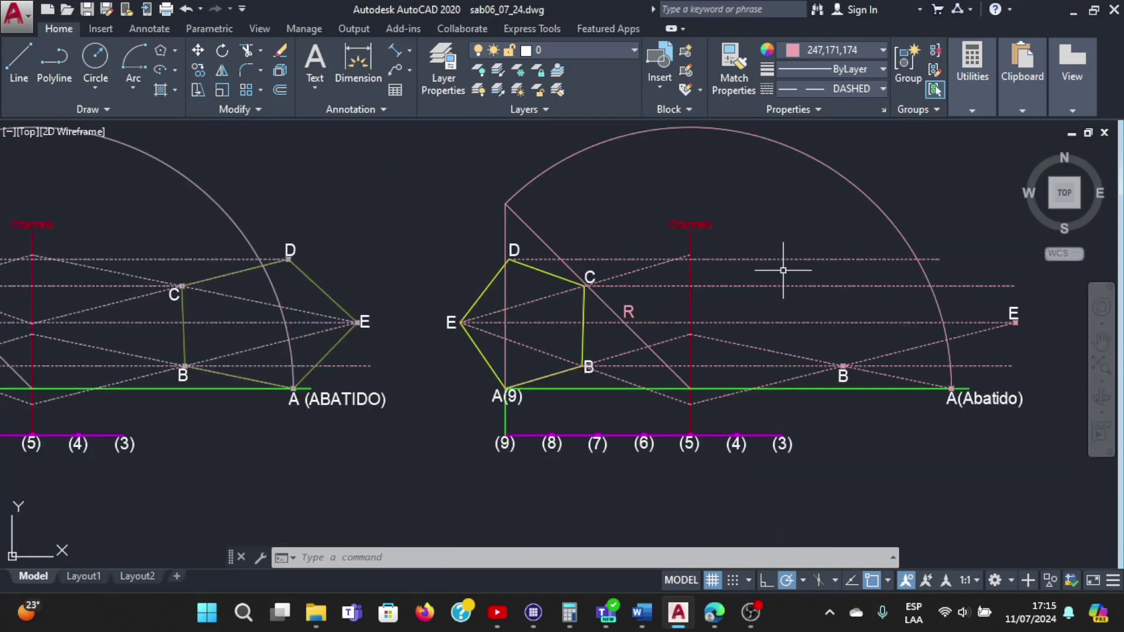
pyautogui.scroll(4, 828, 279)
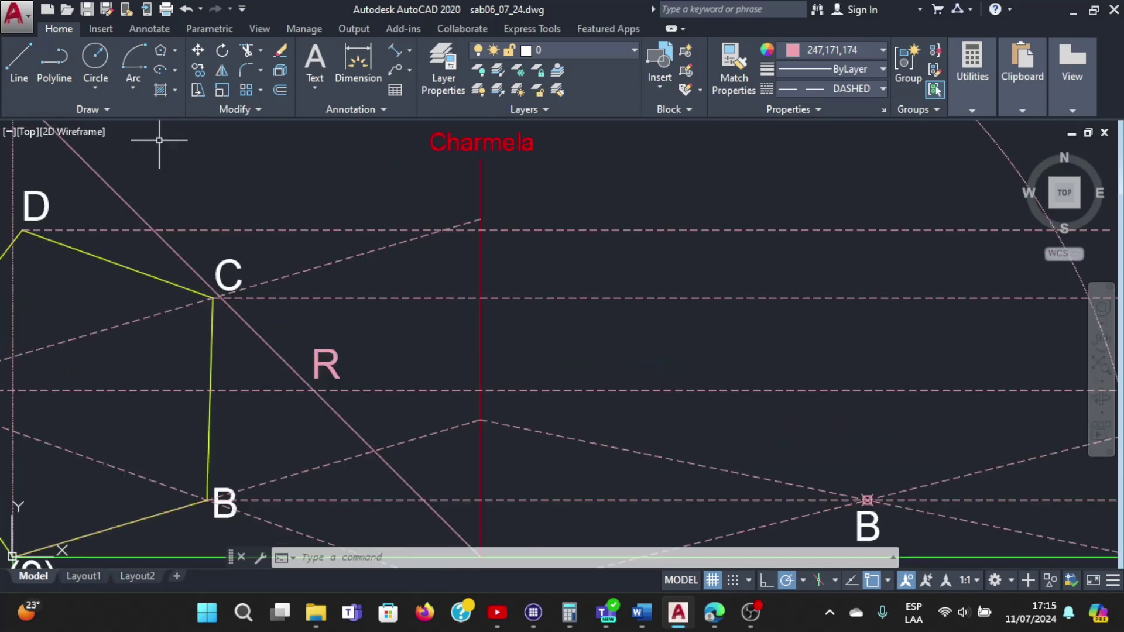
# Draw a line from the E–C line's hinge intersection to rebated point E
pyautogui.click(17, 67)
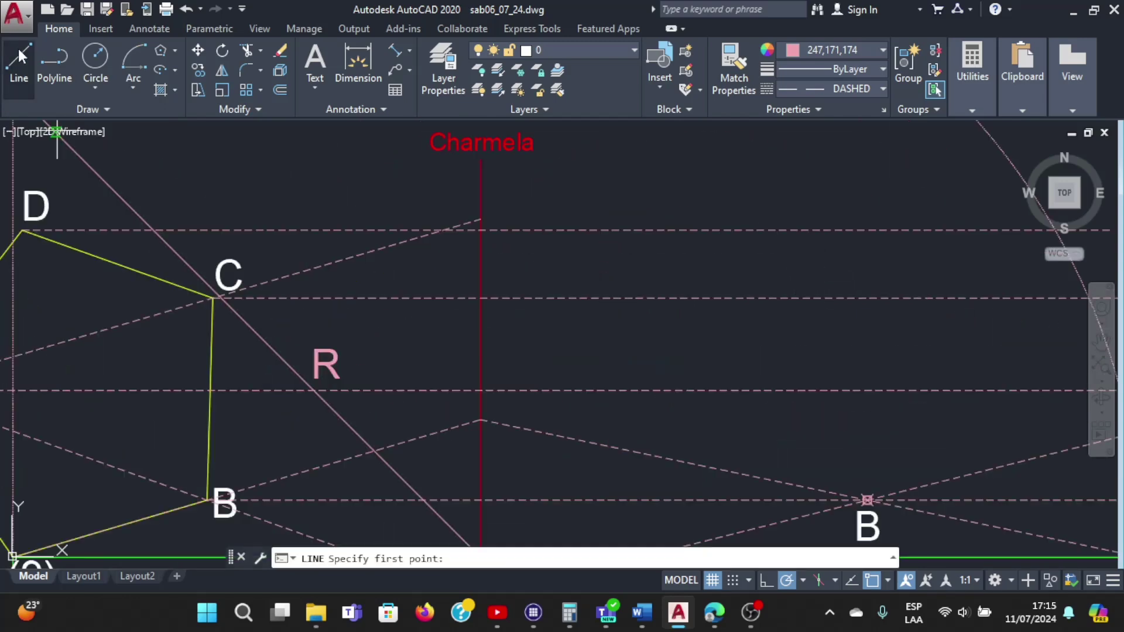
pyautogui.click(480, 220)
pyautogui.scroll(-4, 669, 249)
pyautogui.scroll(4, 878, 275)
pyautogui.scroll(4, 629, 305)
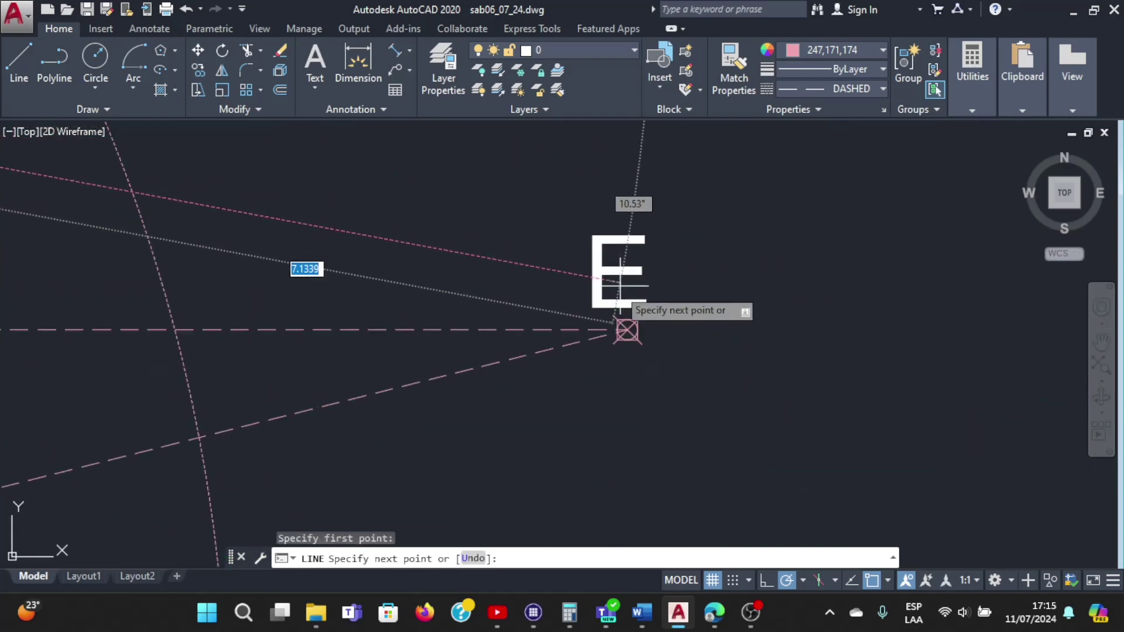
pyautogui.click(628, 329)
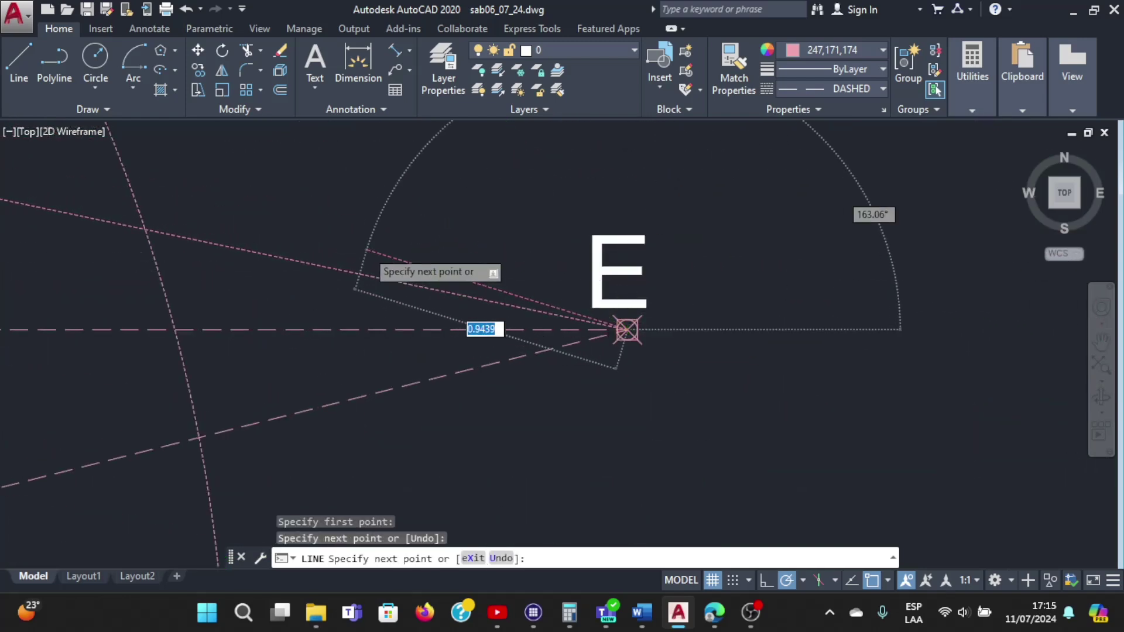
pyautogui.scroll(-6, 358, 235)
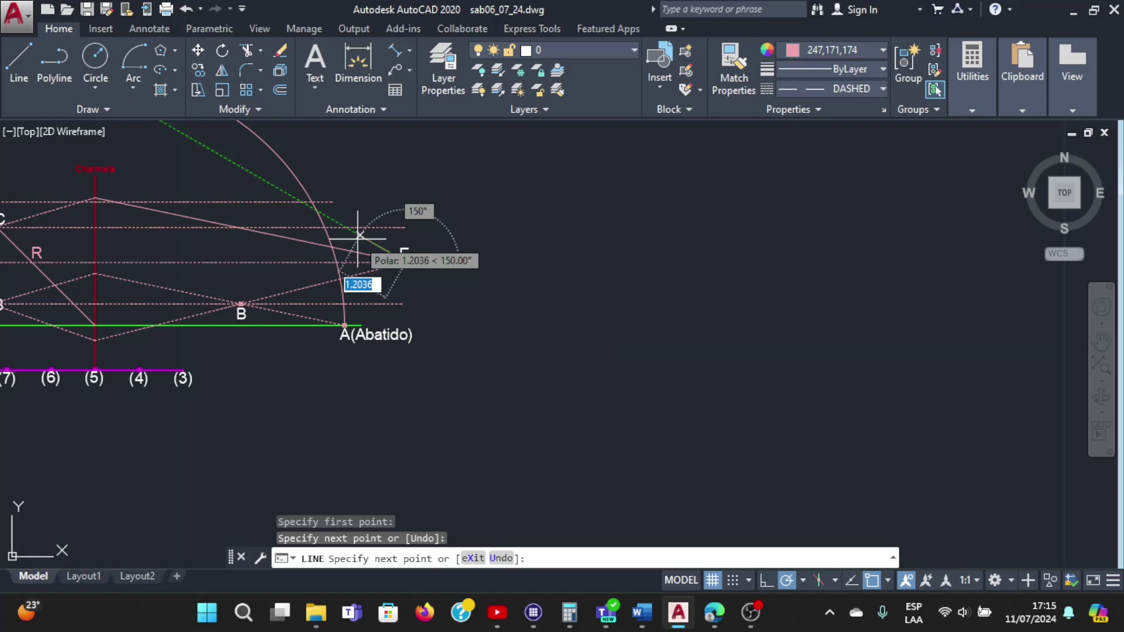
pyautogui.press('Escape')
pyautogui.scroll(1, 126, 163)
pyautogui.scroll(3, 146, 234)
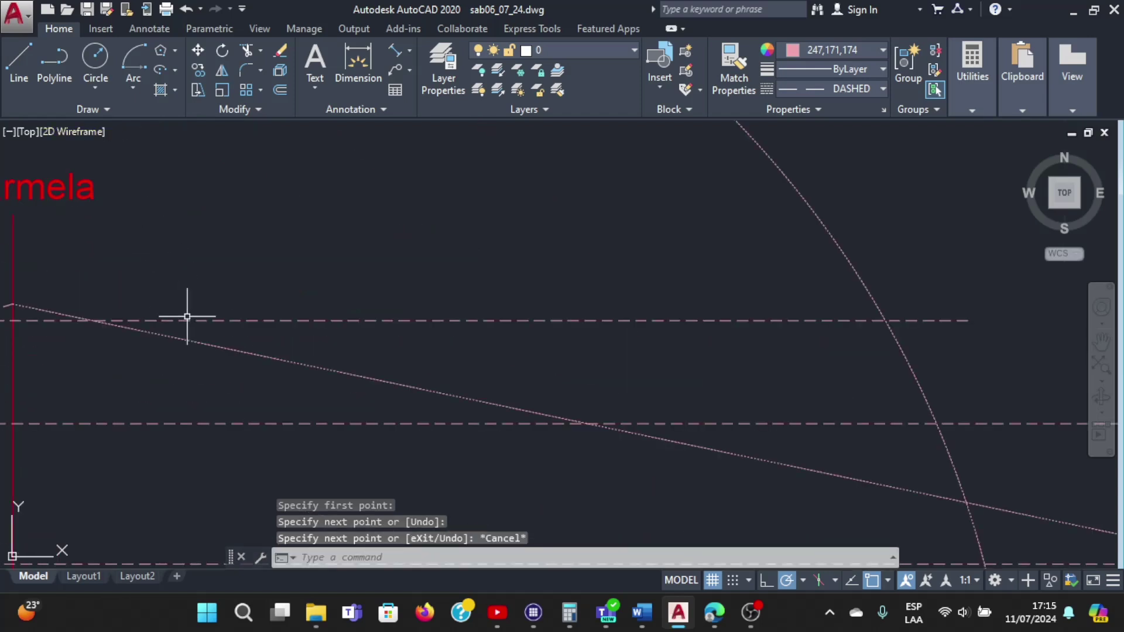
# Set the new sloped line's linetype scale to 5 so it shows dashed
pyautogui.click(234, 351)
pyautogui.rightClick(234, 351)
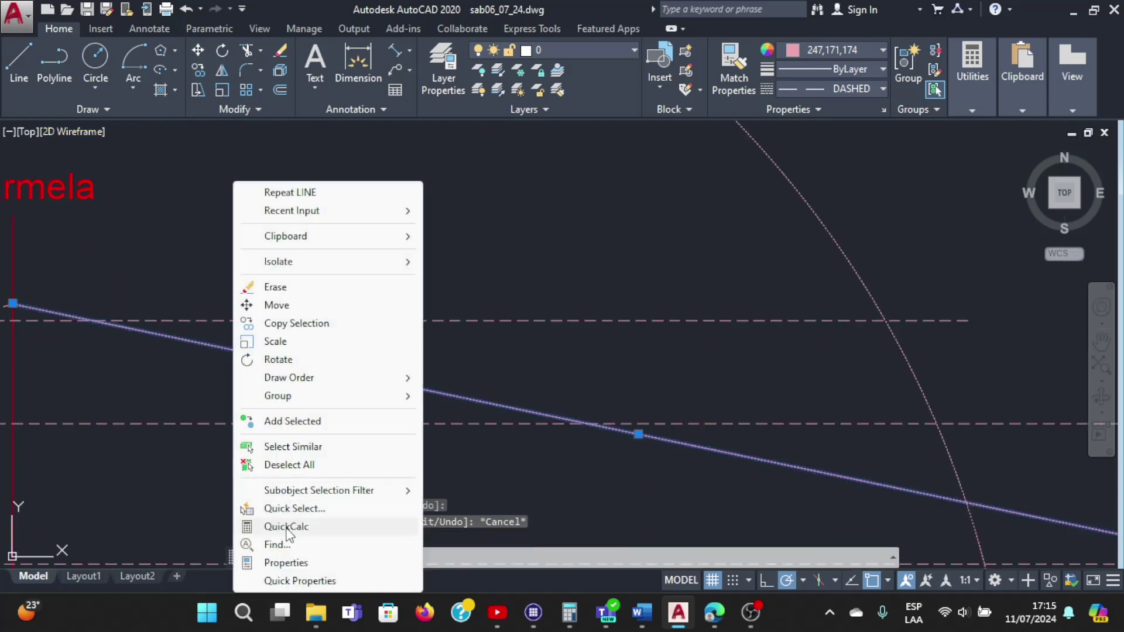
pyautogui.click(286, 562)
pyautogui.click(117, 149)
pyautogui.write('5')
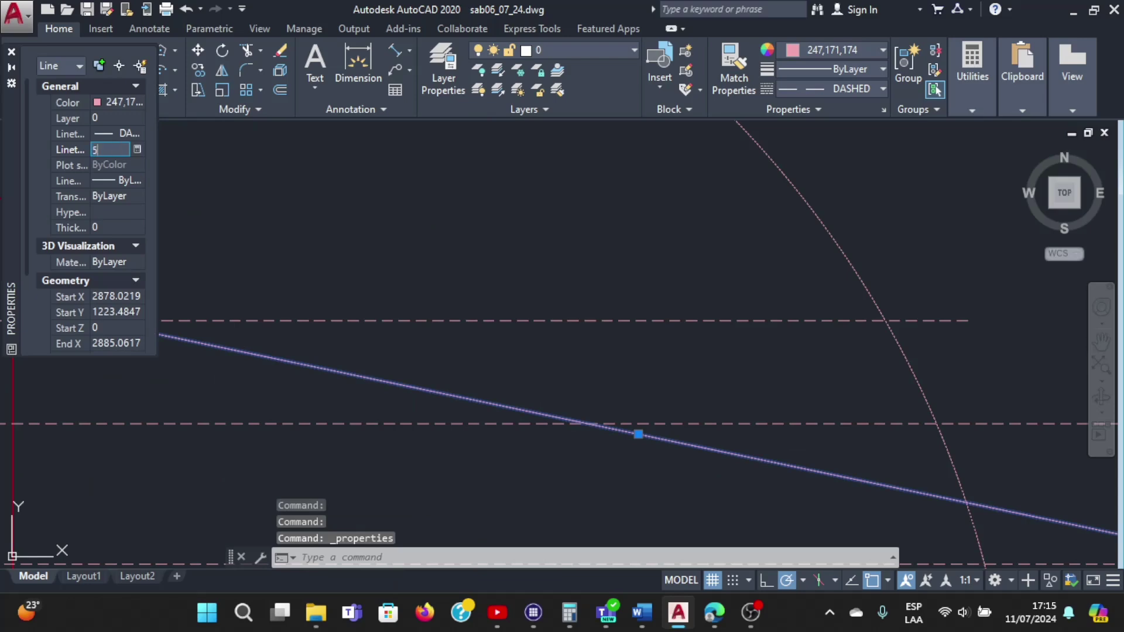
pyautogui.press('Return')
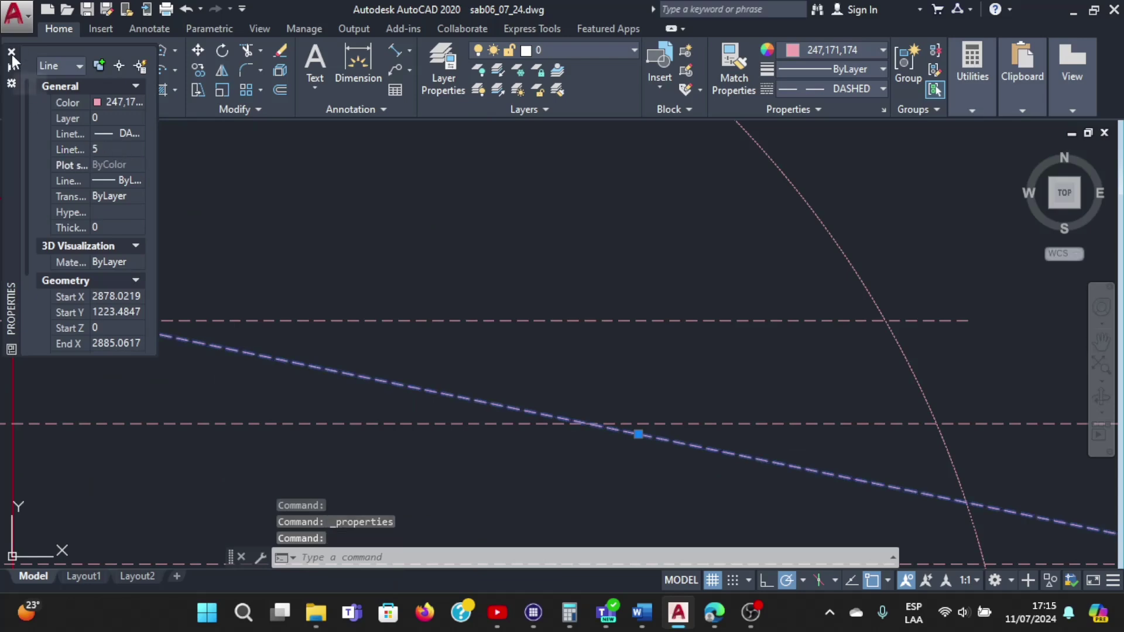
pyautogui.click(11, 51)
pyautogui.scroll(-3, 276, 234)
# Place a point where the new dashed line crosses C's horizontal line
pyautogui.scroll(-2, 276, 234)
pyautogui.scroll(-1, 176, 252)
pyautogui.scroll(1, 116, 239)
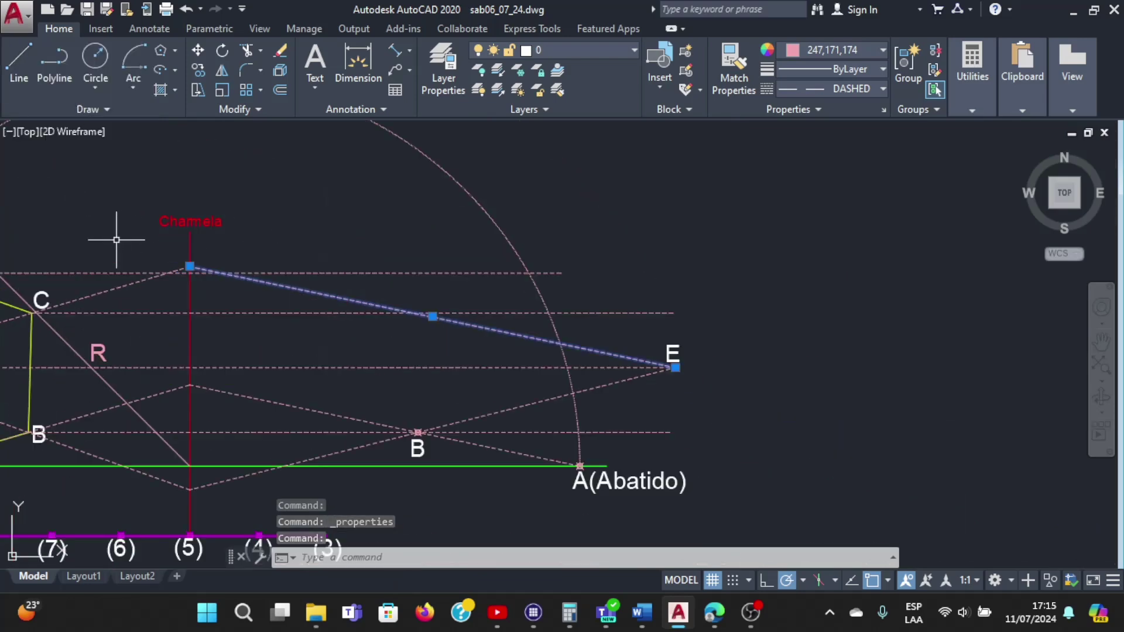
pyautogui.scroll(-3, 117, 239)
pyautogui.scroll(-1, 44, 240)
pyautogui.scroll(3, 44, 240)
pyautogui.scroll(1, 149, 270)
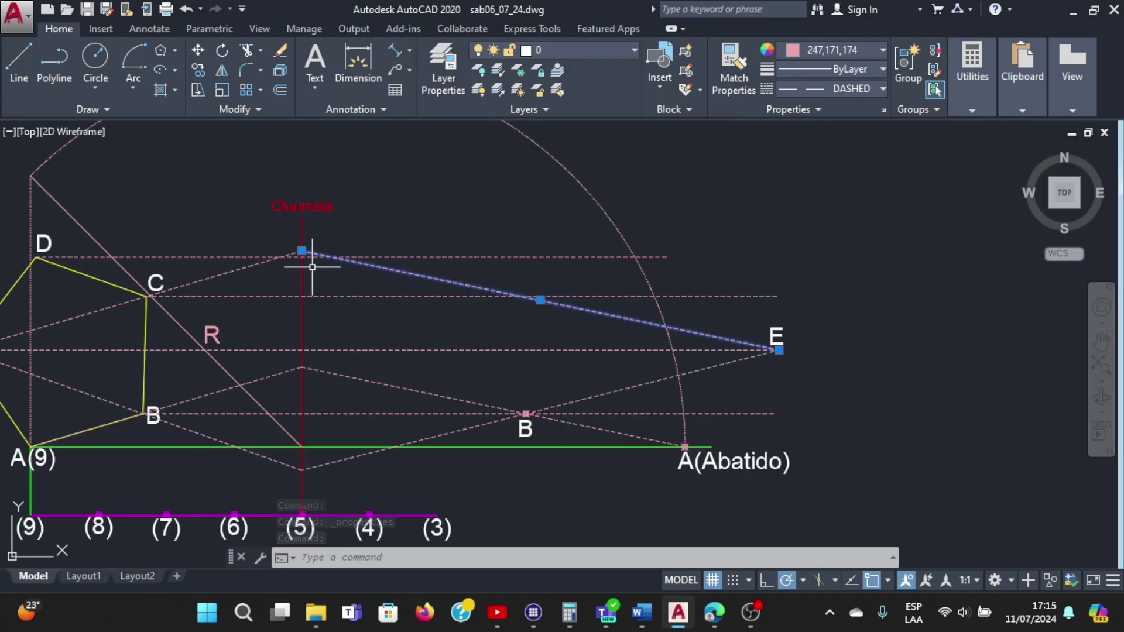
pyautogui.scroll(-2, 312, 267)
pyautogui.scroll(-2, 292, 243)
pyautogui.scroll(3, 265, 246)
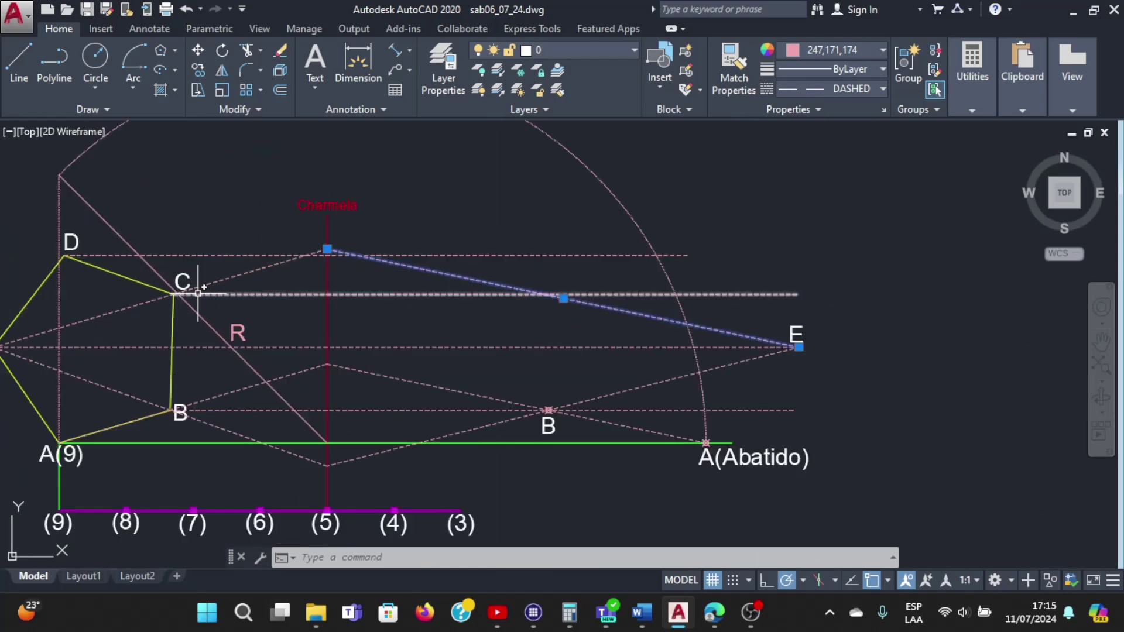
pyautogui.scroll(4, 481, 275)
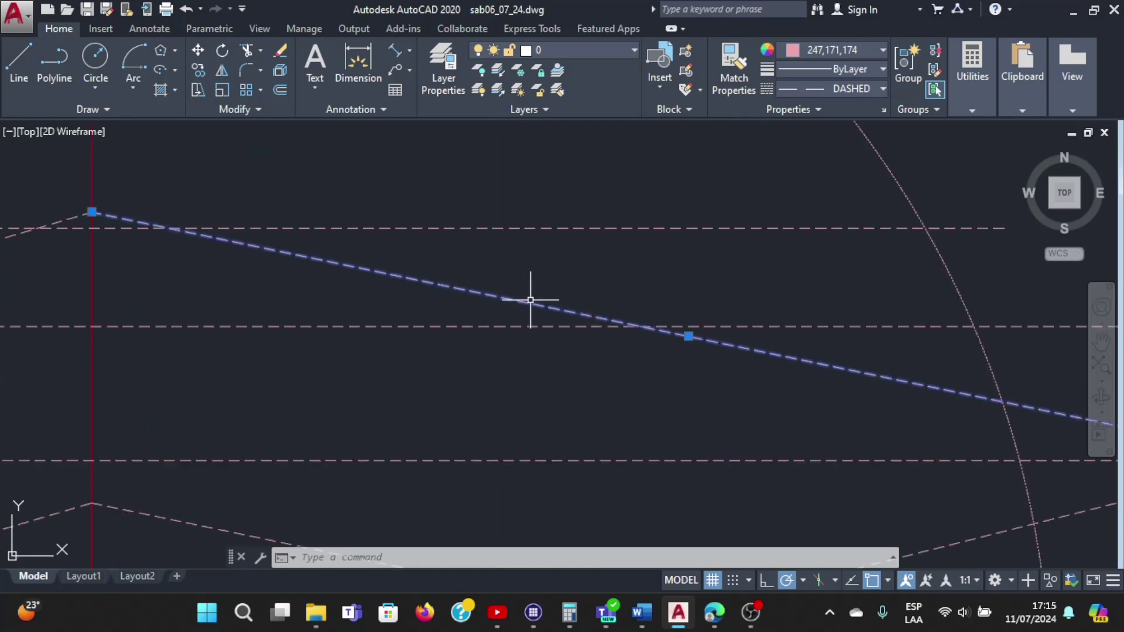
pyautogui.scroll(5, 609, 325)
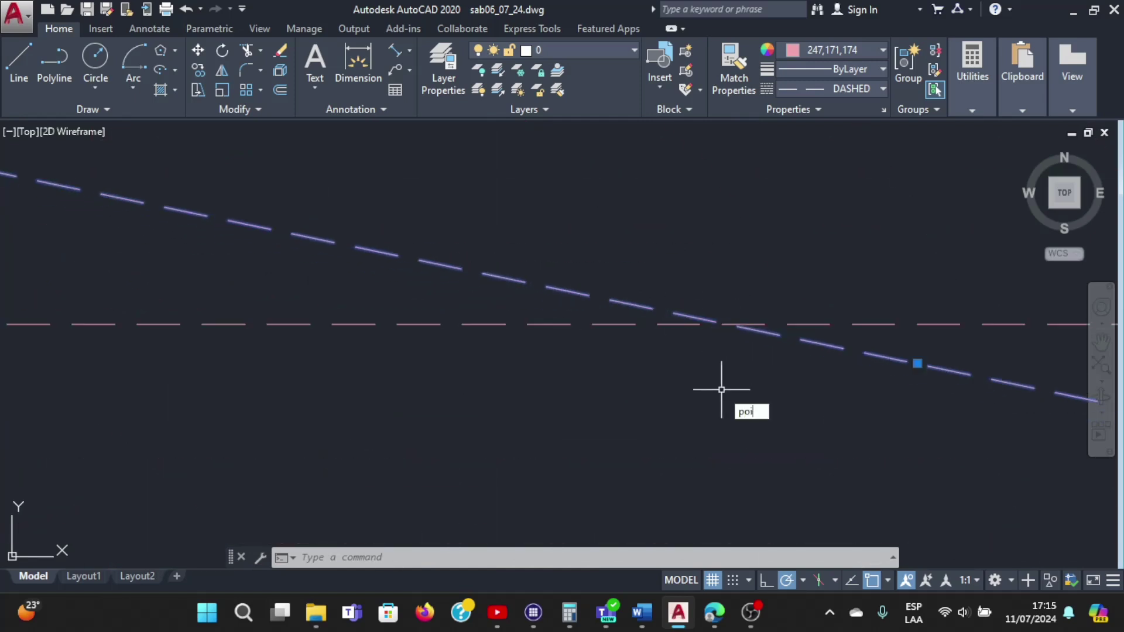
pyautogui.press('Return')
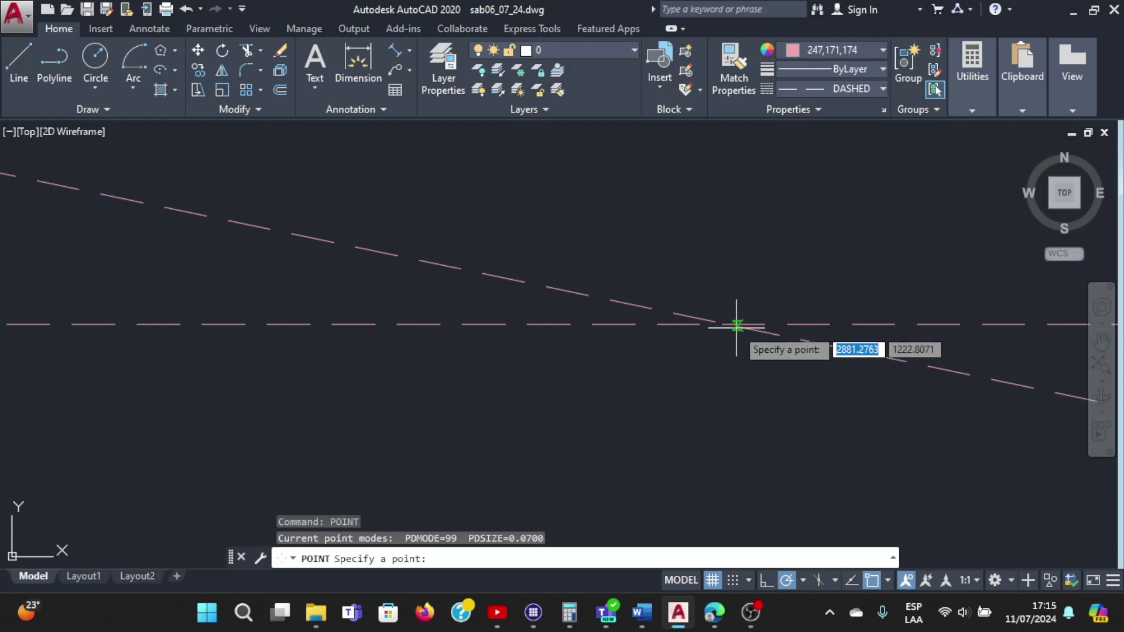
pyautogui.click(735, 325)
pyautogui.scroll(-5, 729, 360)
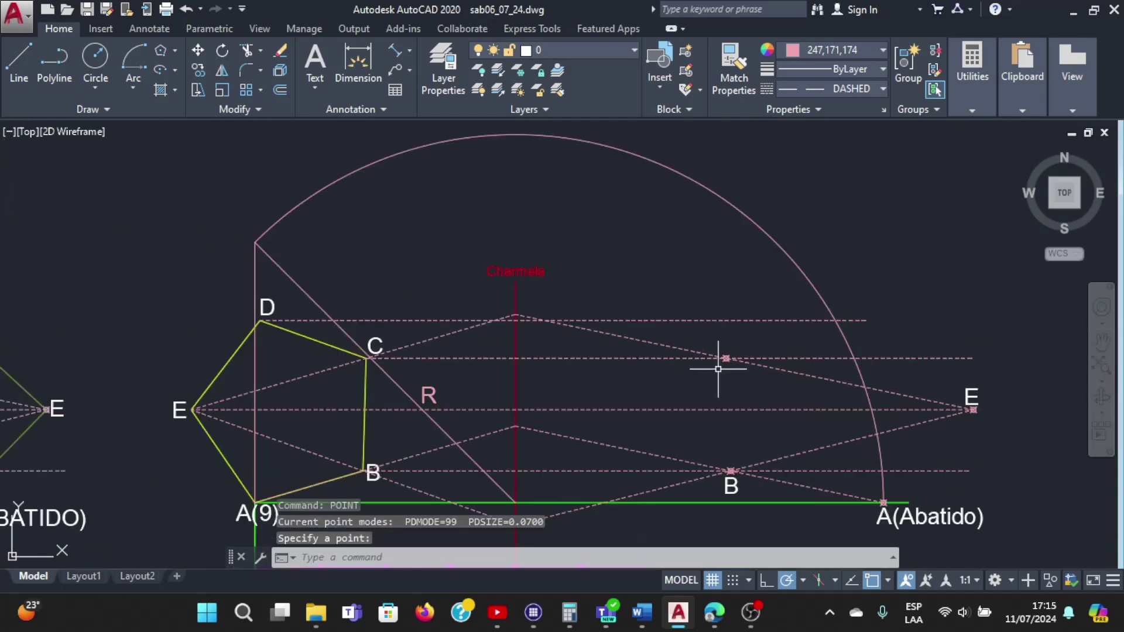
# Copy the pentagon's C label and place it beside the rebated C point
pyautogui.click(375, 339)
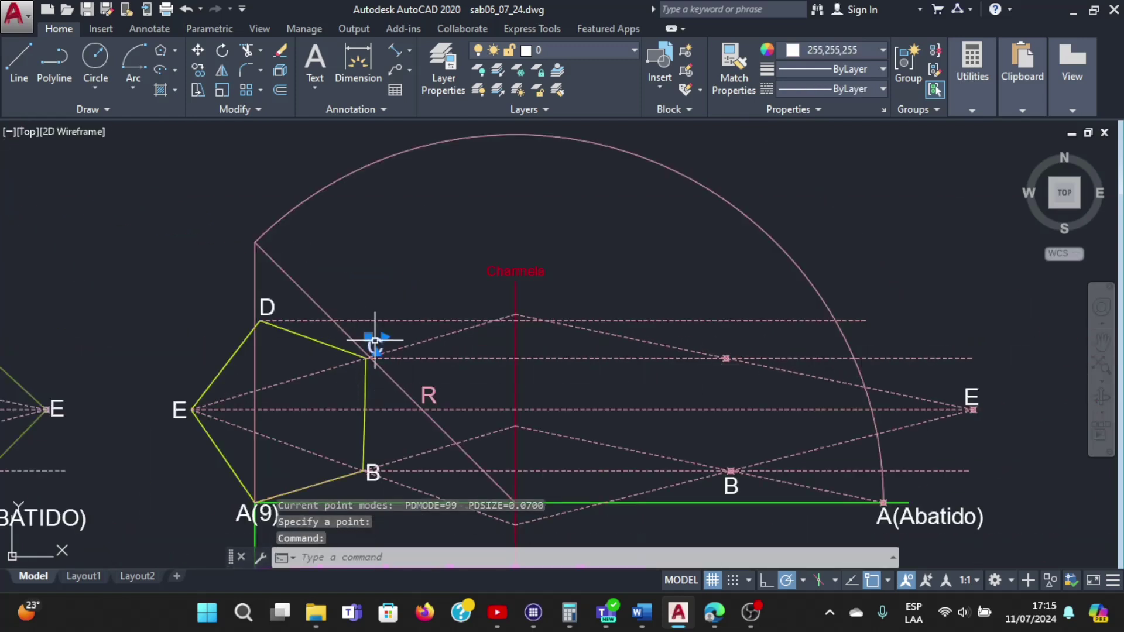
pyautogui.hotkey('ctrl', 'c')
pyautogui.hotkey('ctrl', 'v')
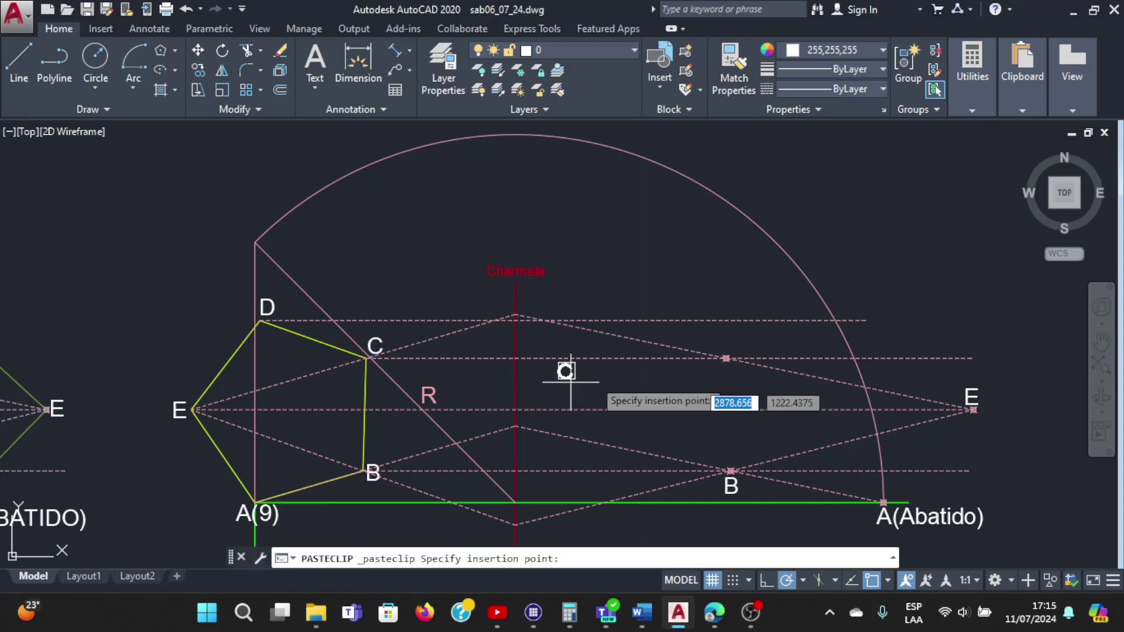
pyautogui.scroll(8, 731, 380)
pyautogui.click(682, 366)
pyautogui.scroll(-5, 682, 366)
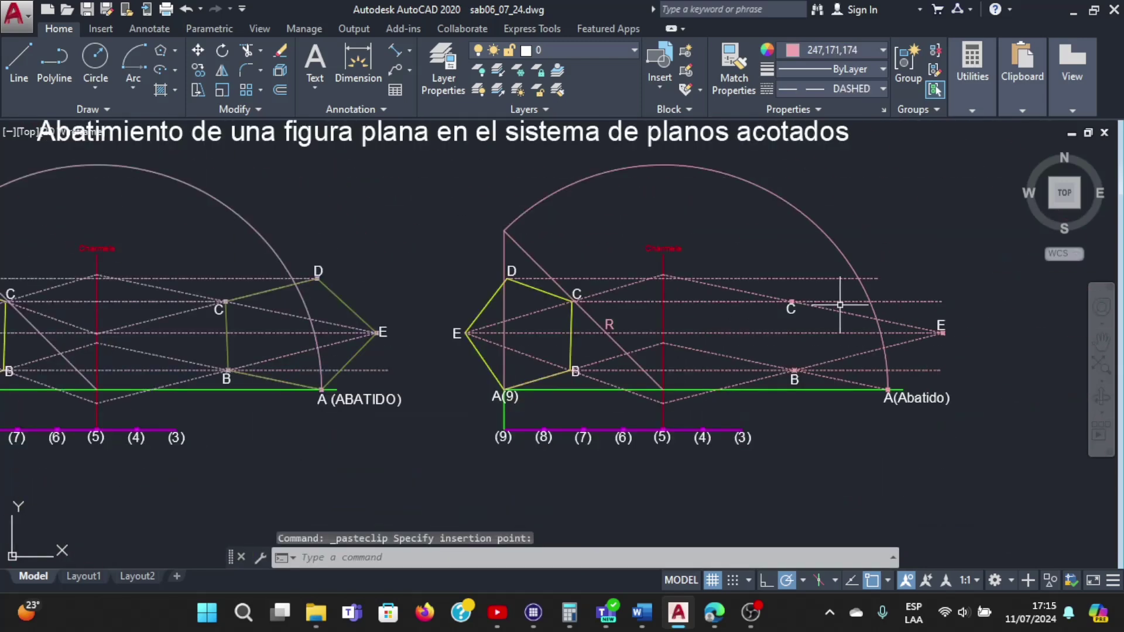
pyautogui.scroll(3, 875, 304)
pyautogui.scroll(-4, 875, 303)
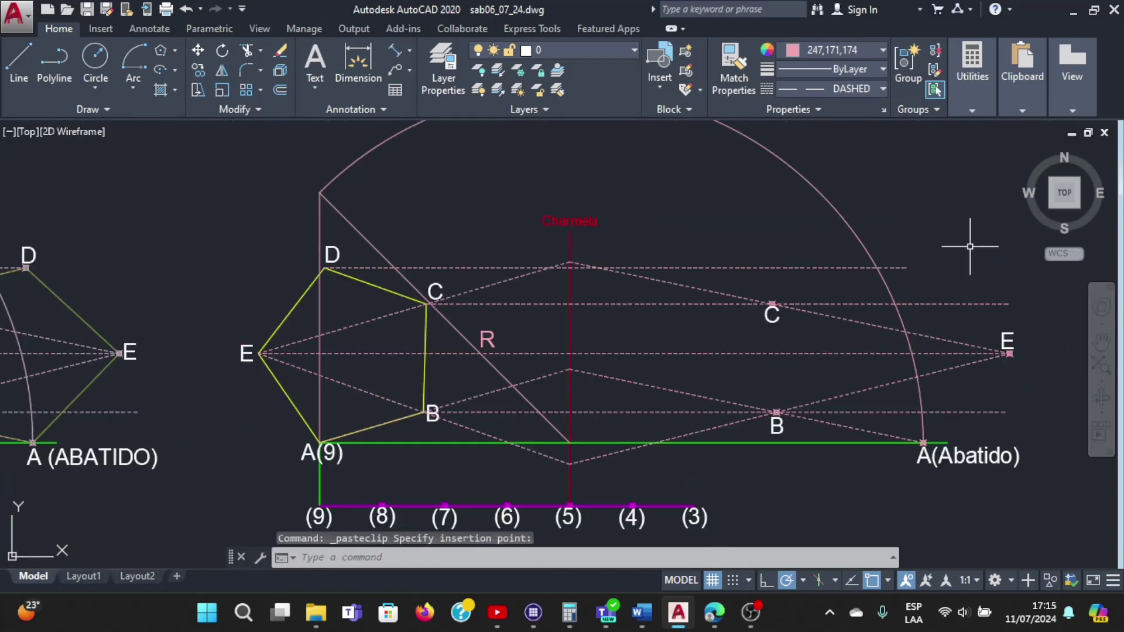
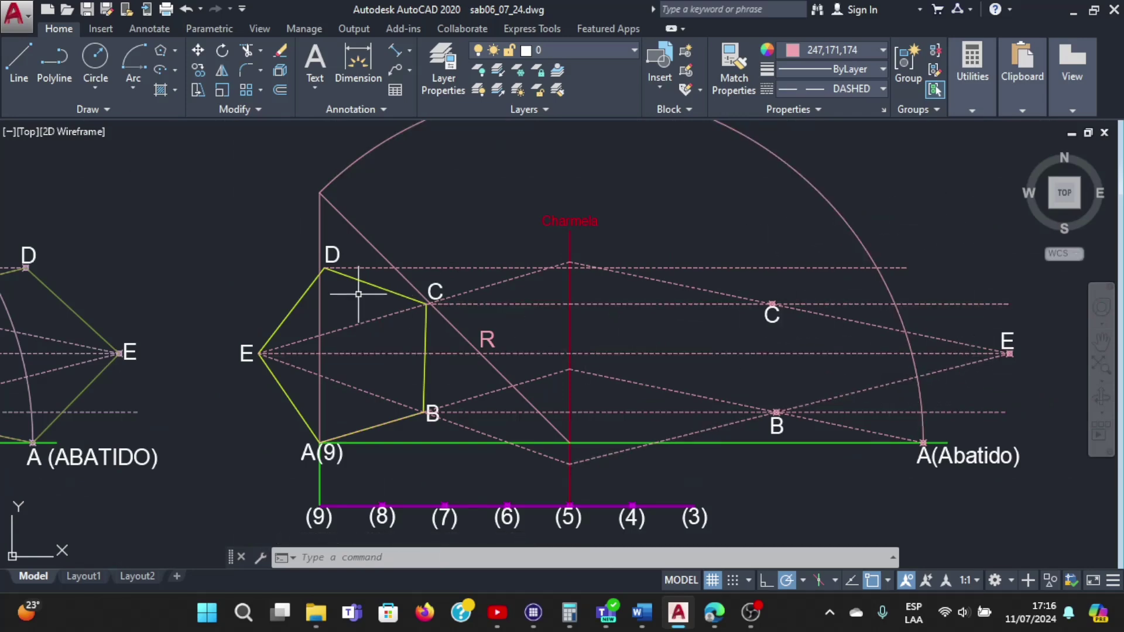
# Draw a line segment from pentagon vertex D to vertex C
pyautogui.scroll(2, 410, 287)
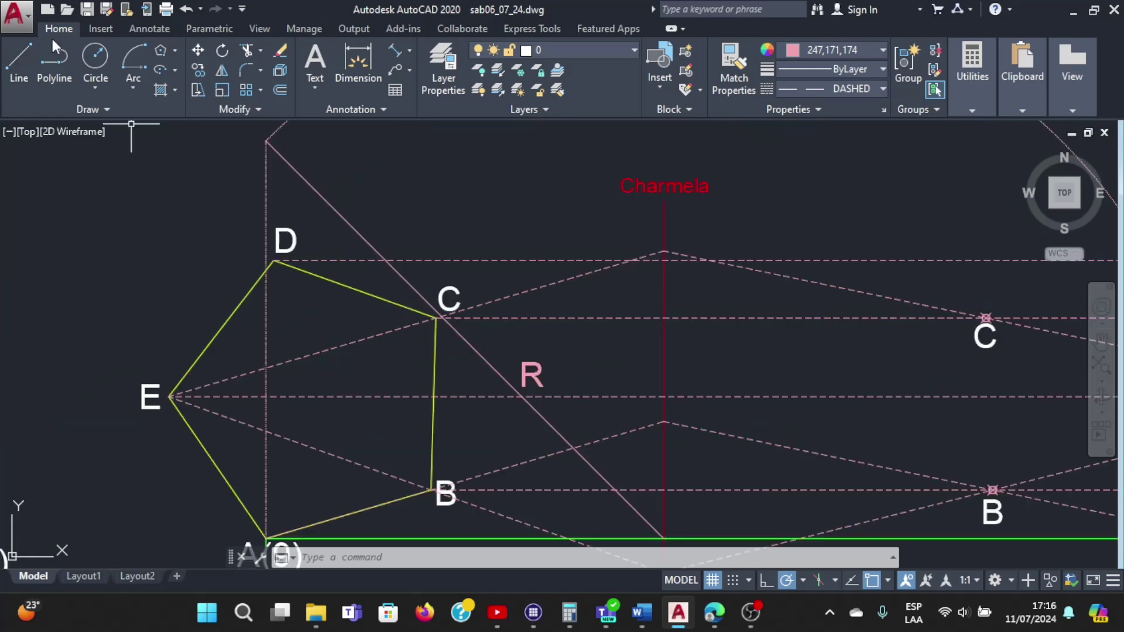
pyautogui.click(24, 47)
pyautogui.click(274, 260)
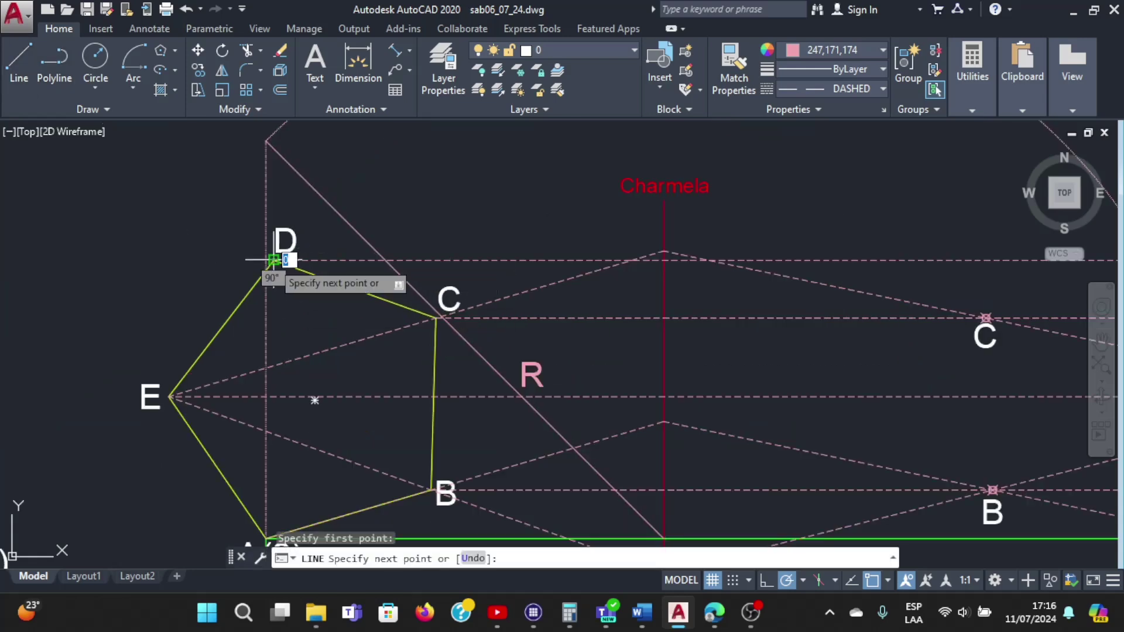
pyautogui.click(436, 317)
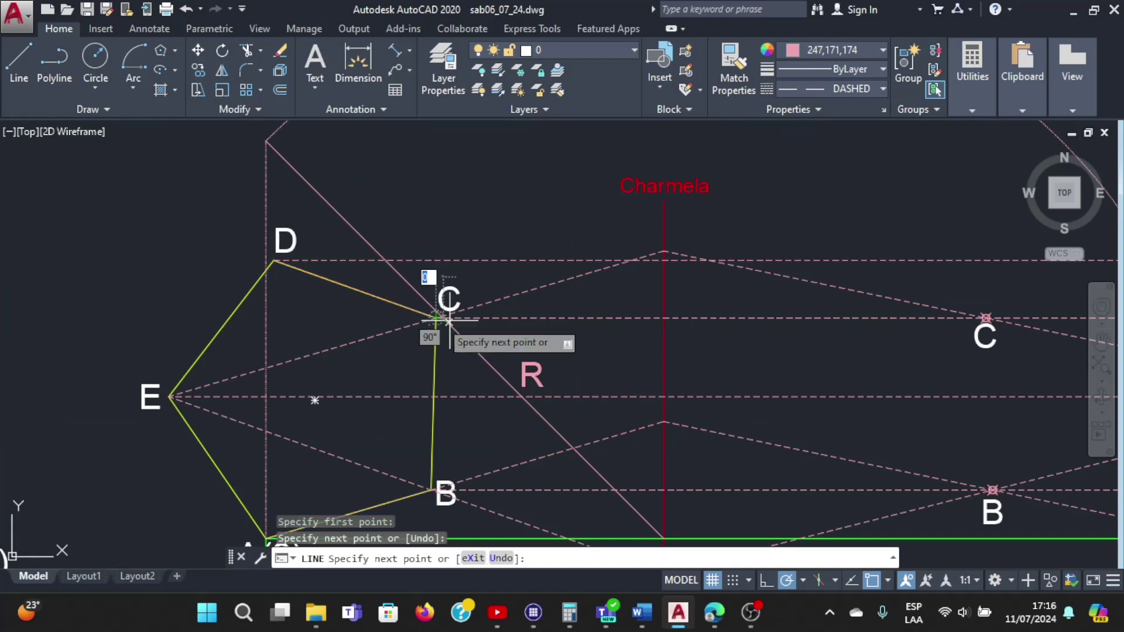
pyautogui.press('Return')
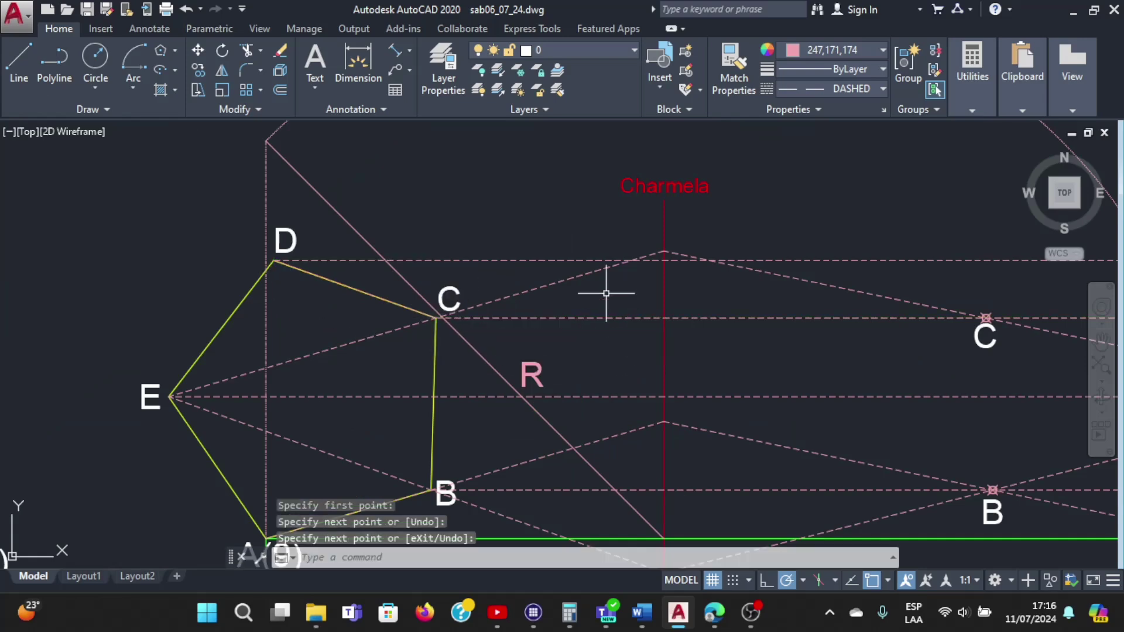
pyautogui.scroll(-2, 593, 294)
pyautogui.scroll(2, 588, 299)
pyautogui.write('EXTE')
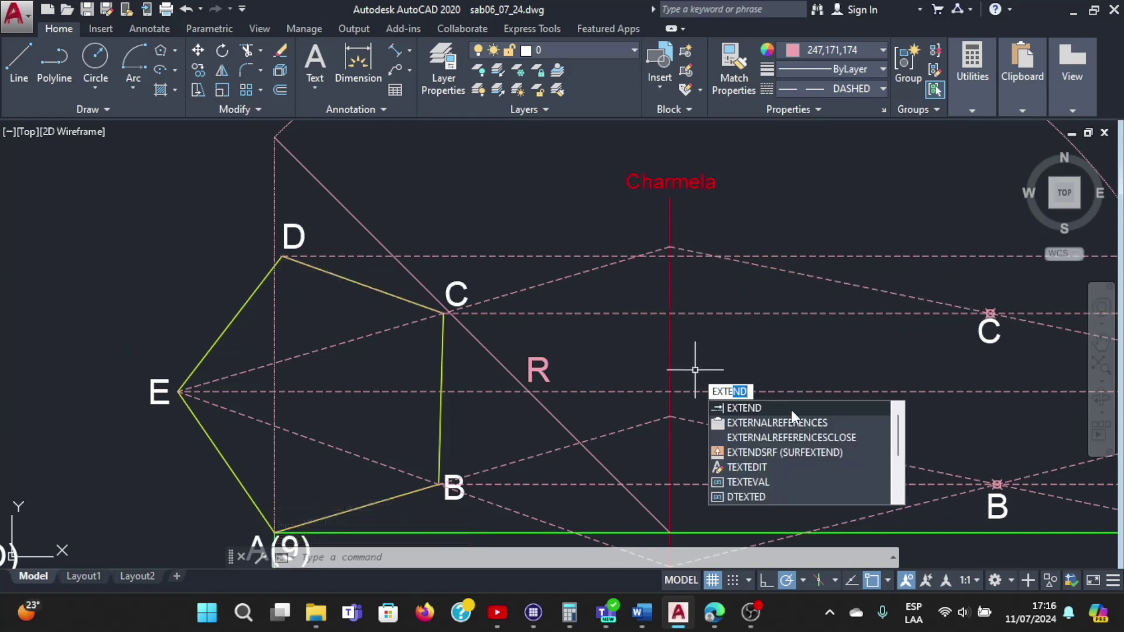
# Extend the D–C line past C to the Charnela hinge line
pyautogui.press('Return')
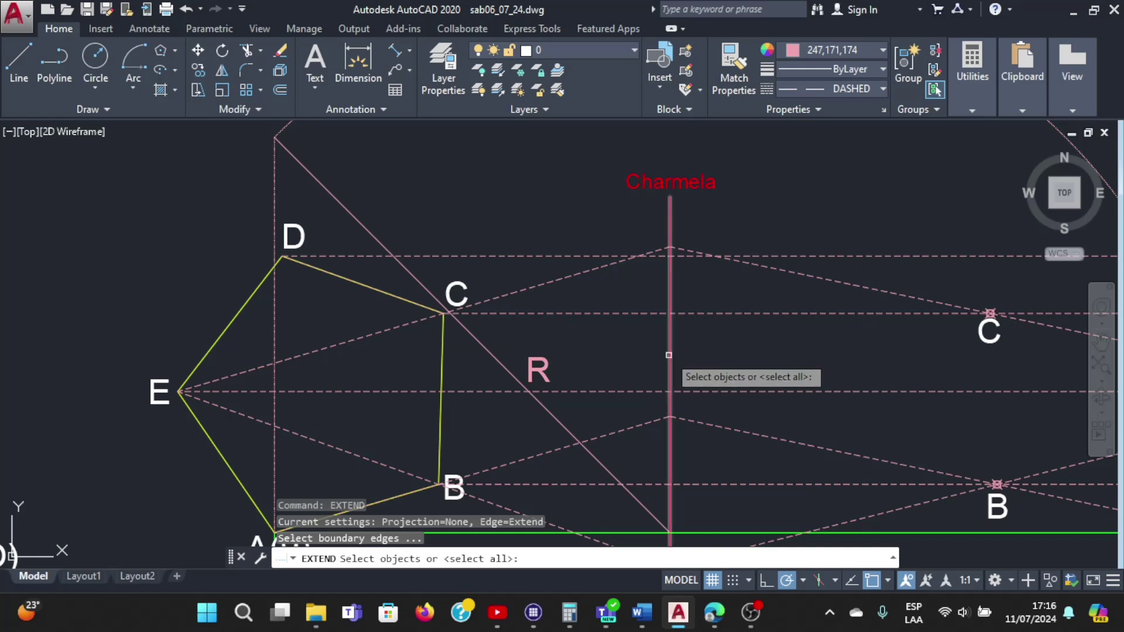
pyautogui.click(668, 355)
pyautogui.press('Return')
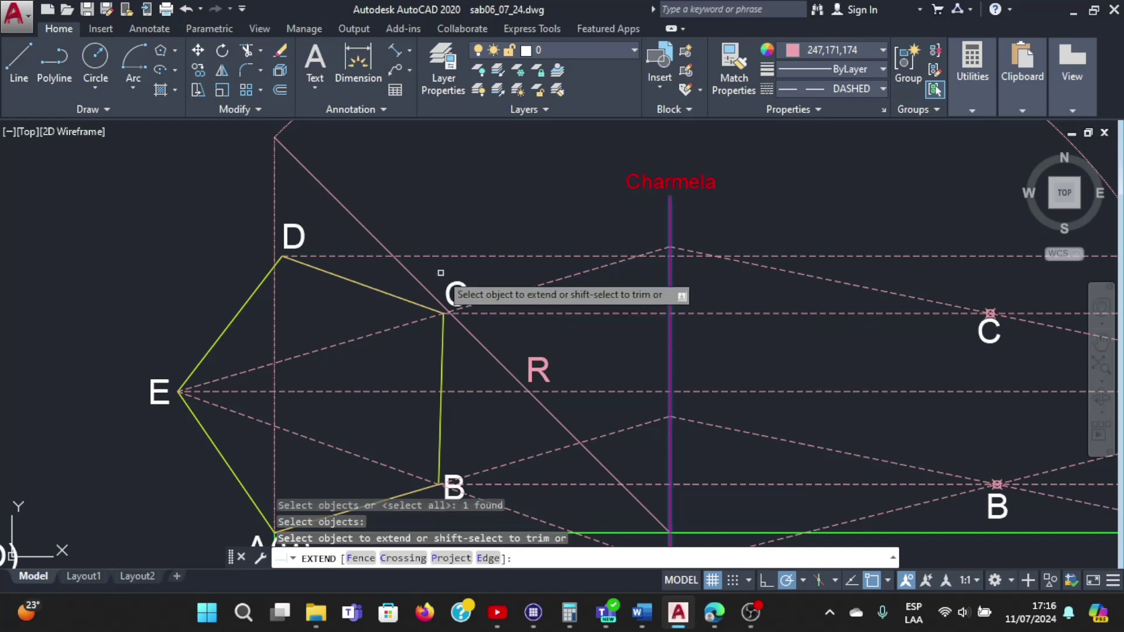
pyautogui.click(401, 297)
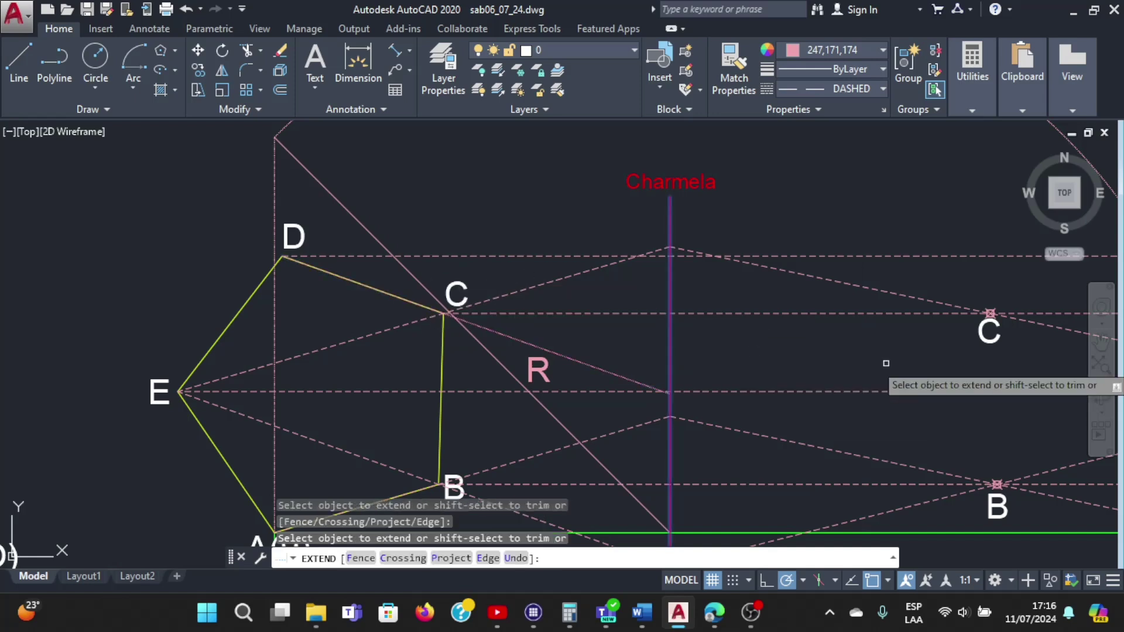
pyautogui.press('Escape')
# Set the extended D–C line's linetype scale to 5 so it shows dashed
pyautogui.rightClick(514, 336)
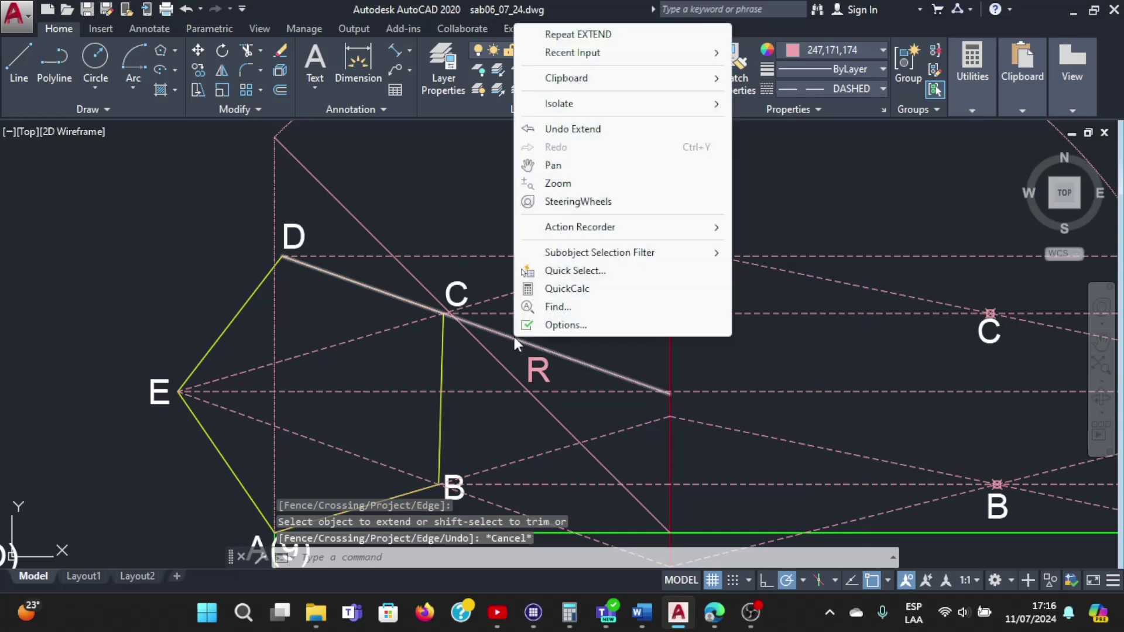
pyautogui.press('Escape')
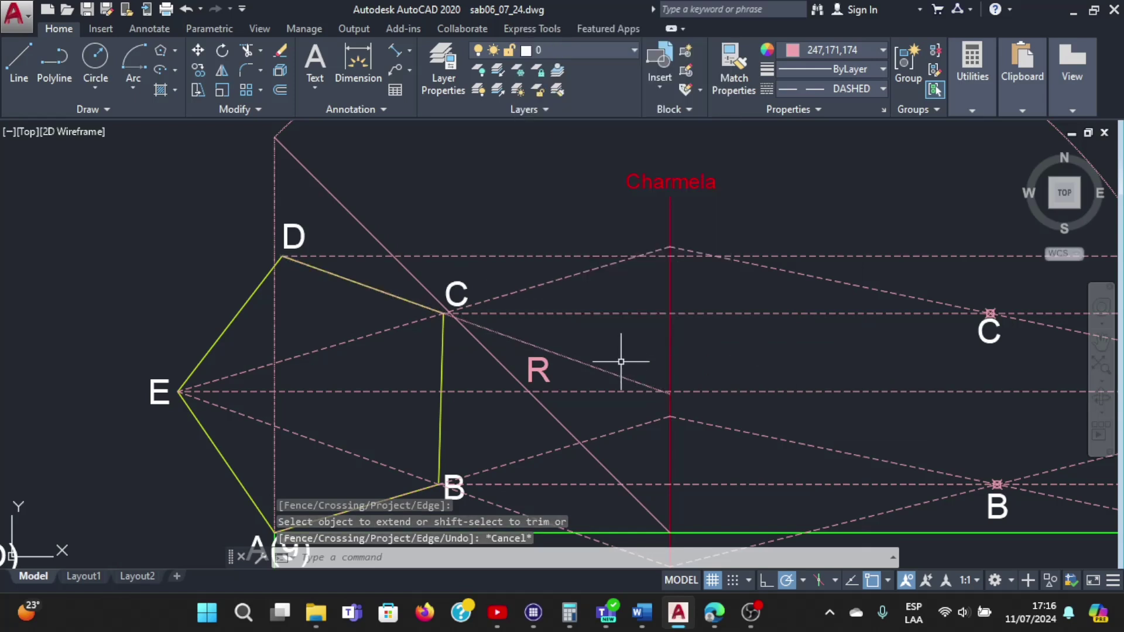
pyautogui.rightClick(582, 358)
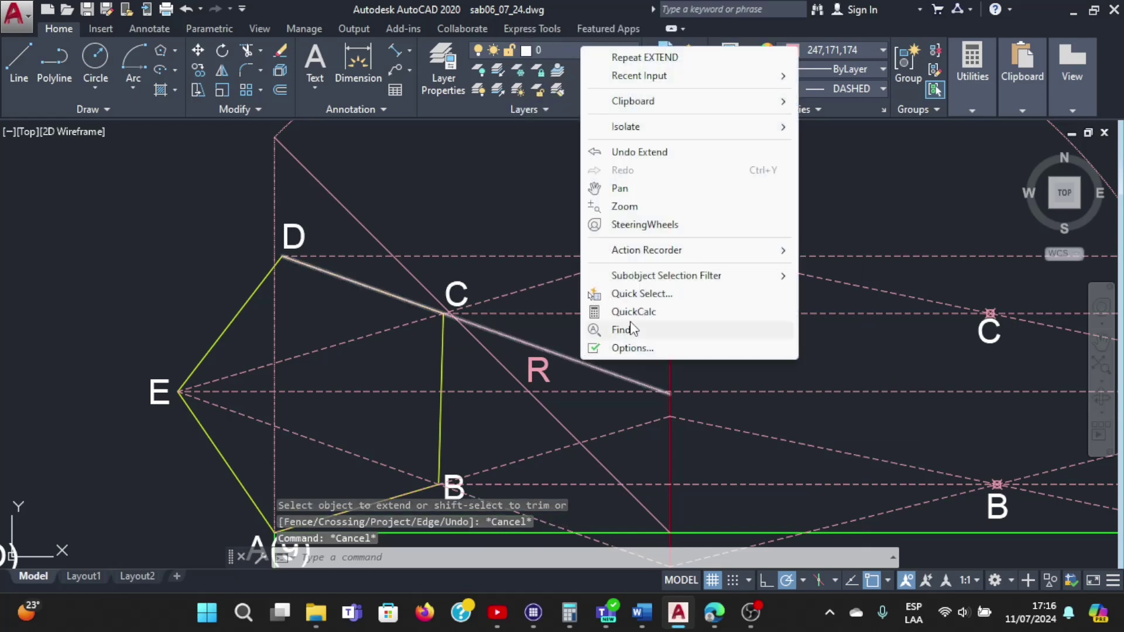
pyautogui.click(557, 325)
pyautogui.press('Escape')
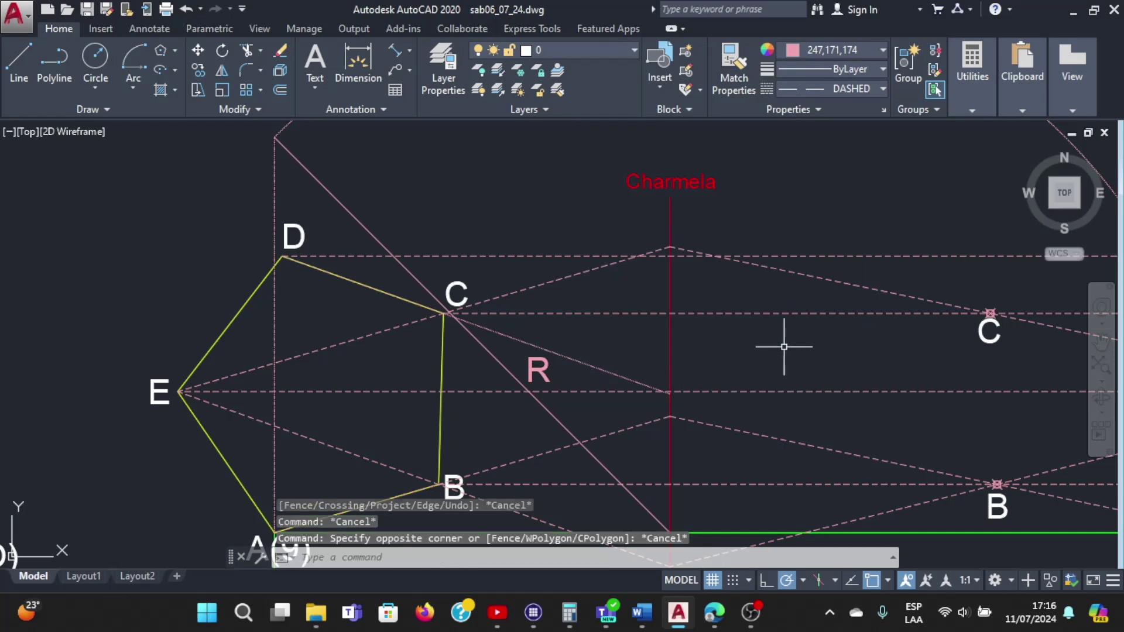
pyautogui.rightClick(595, 367)
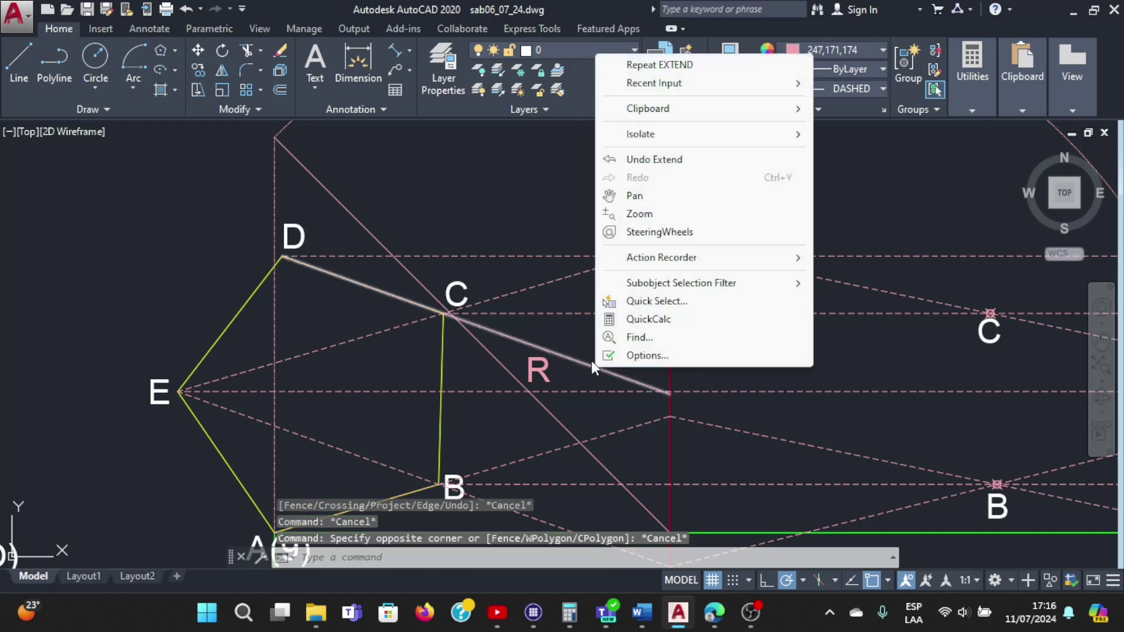
pyautogui.click(583, 330)
pyautogui.press('Escape')
pyautogui.press('Escape')
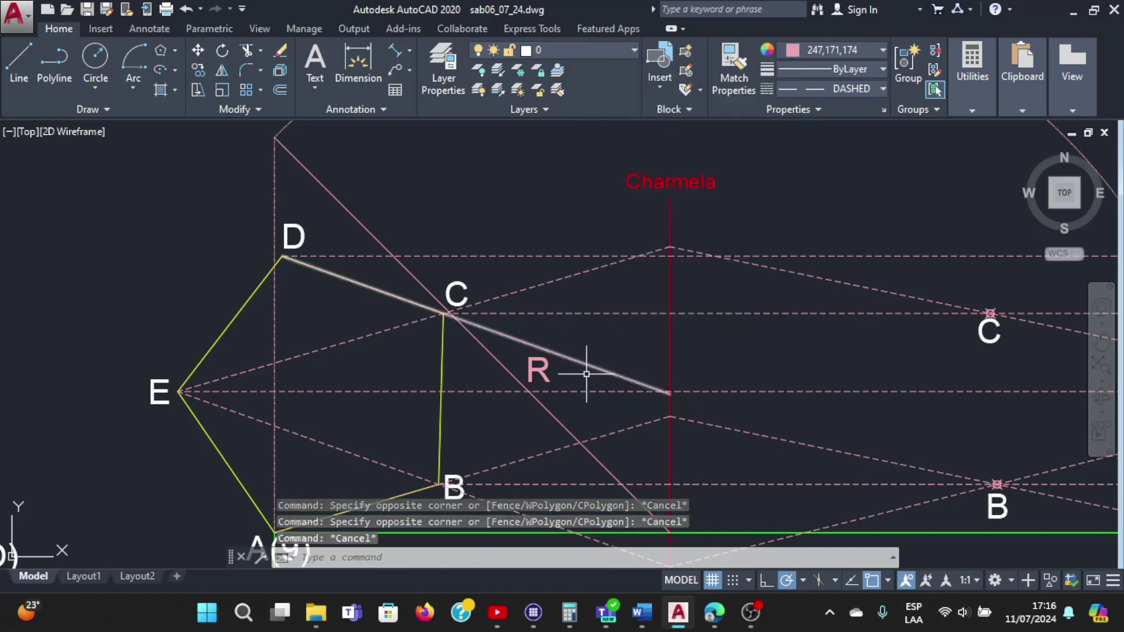
pyautogui.rightClick(568, 359)
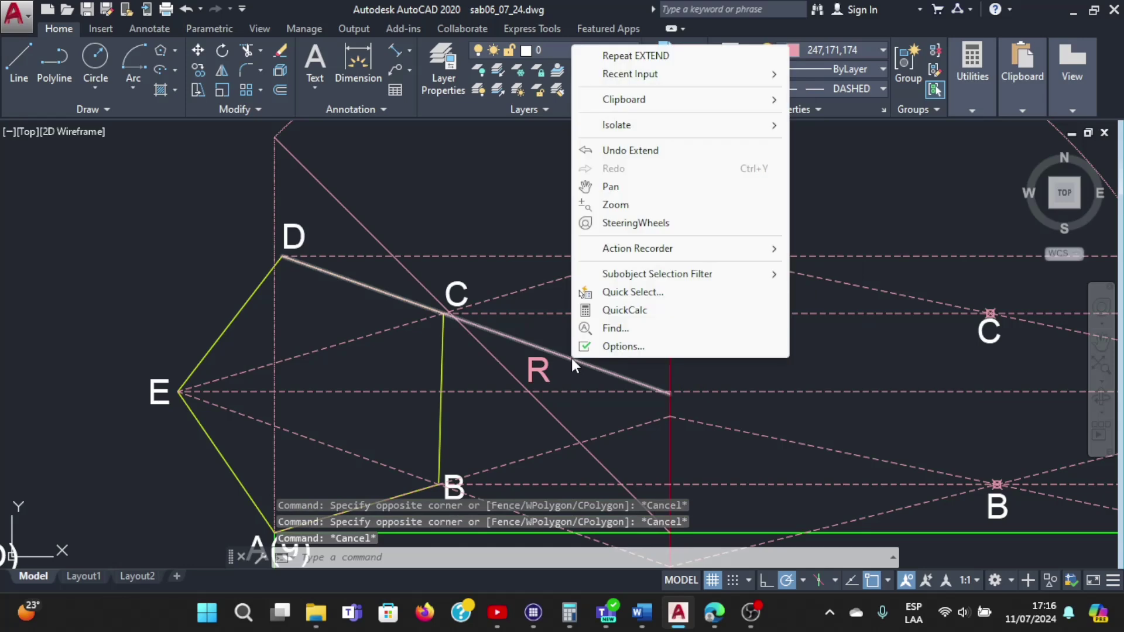
pyautogui.click(566, 359)
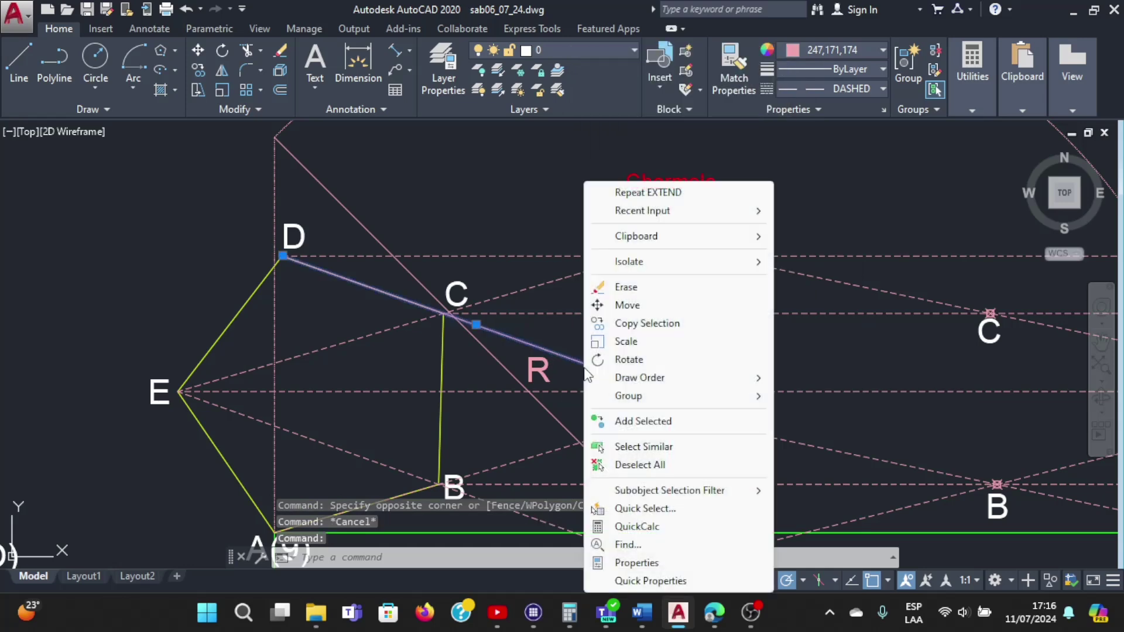
pyautogui.click(638, 563)
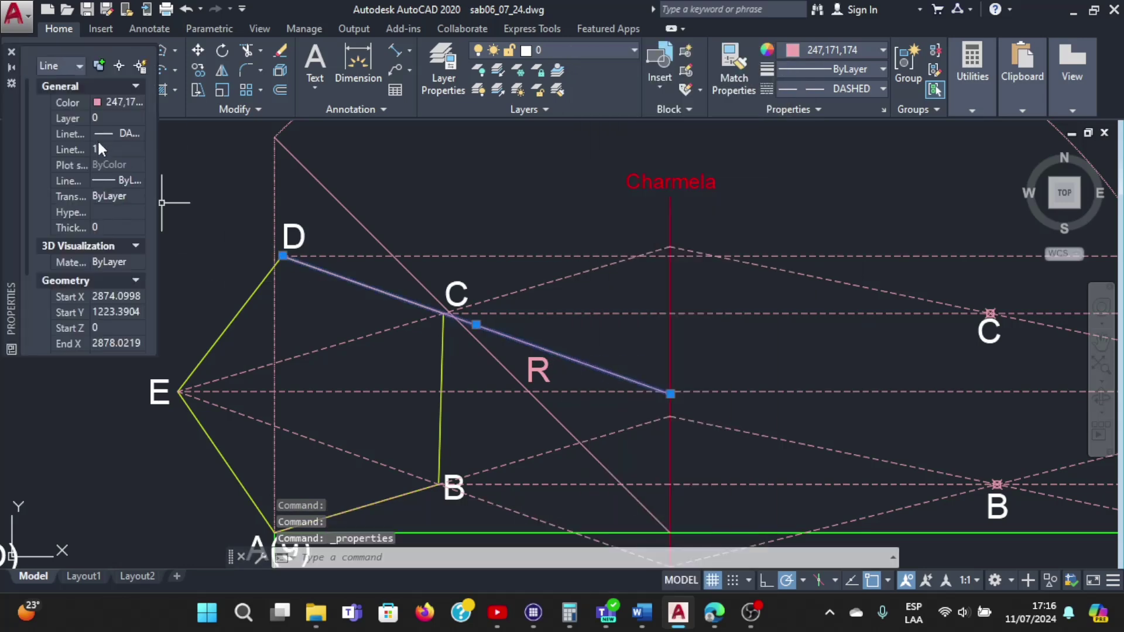
pyautogui.click(100, 148)
pyautogui.write('5')
pyautogui.press('Return')
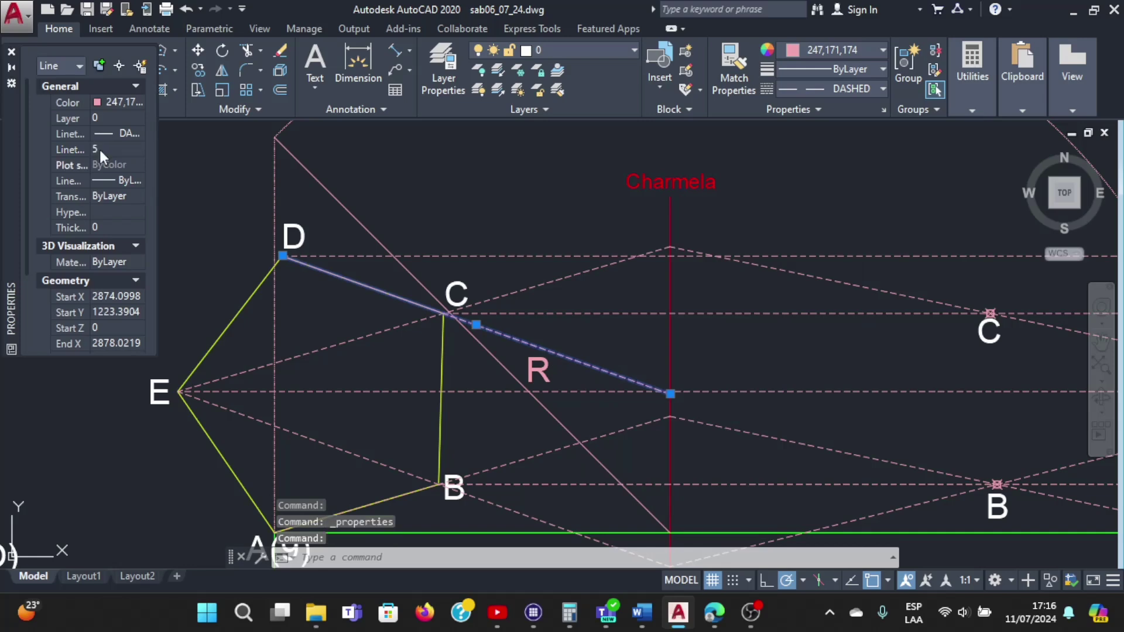
pyautogui.click(11, 52)
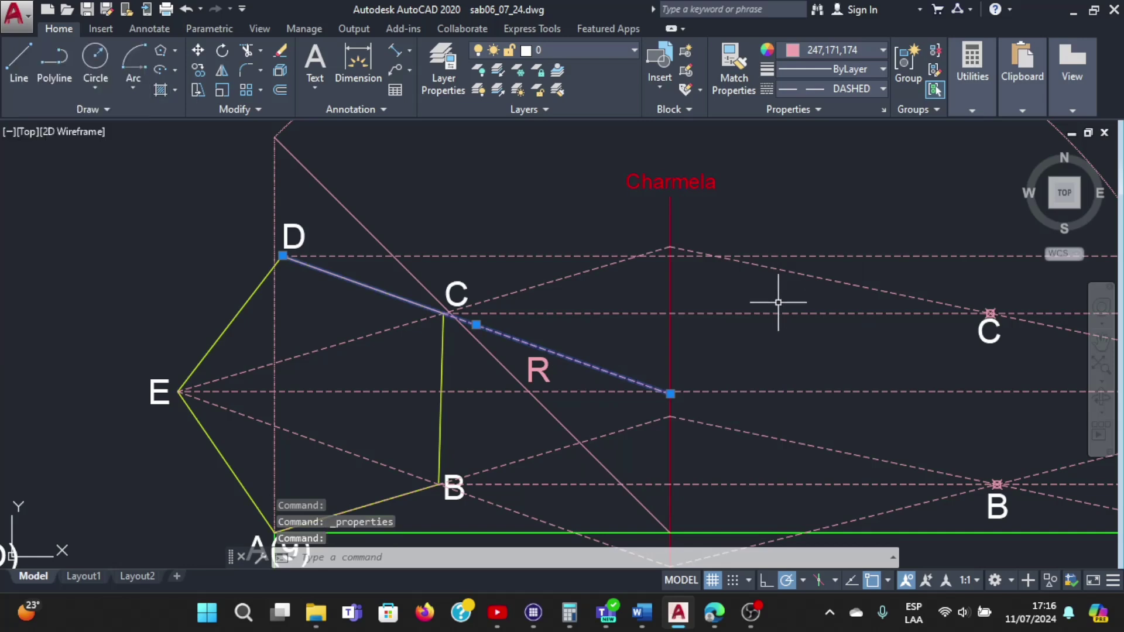
# Draw a line from the dashed intersection on the Charnela hinge to point C
pyautogui.press('Escape')
pyautogui.scroll(-2, 789, 310)
pyautogui.scroll(4, 776, 350)
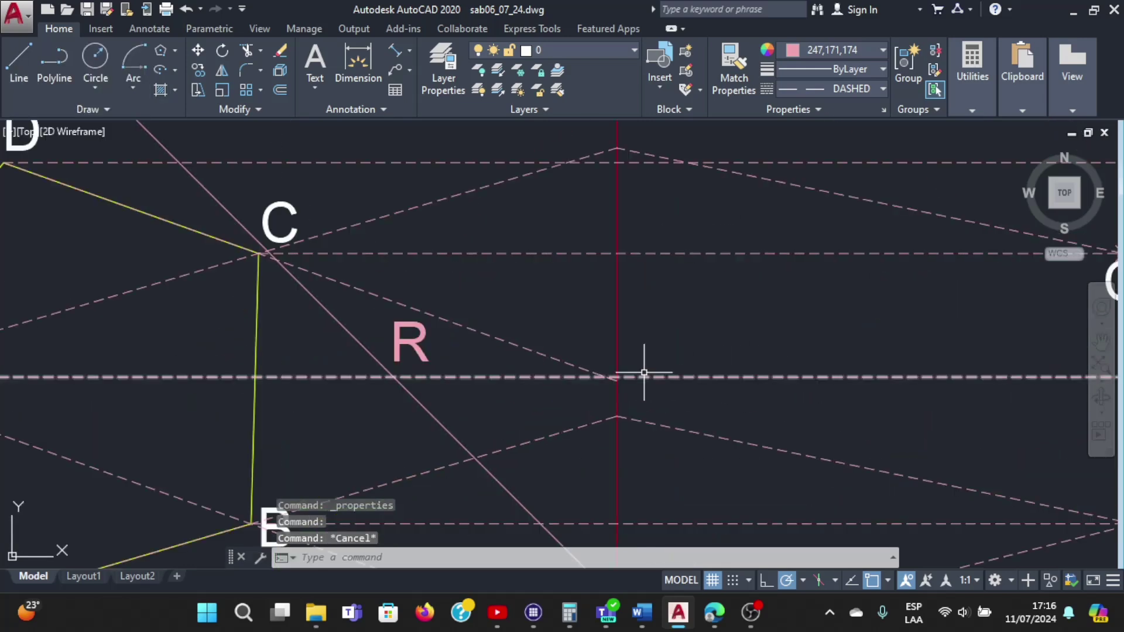
pyautogui.scroll(-5, 460, 276)
pyautogui.scroll(2, 449, 275)
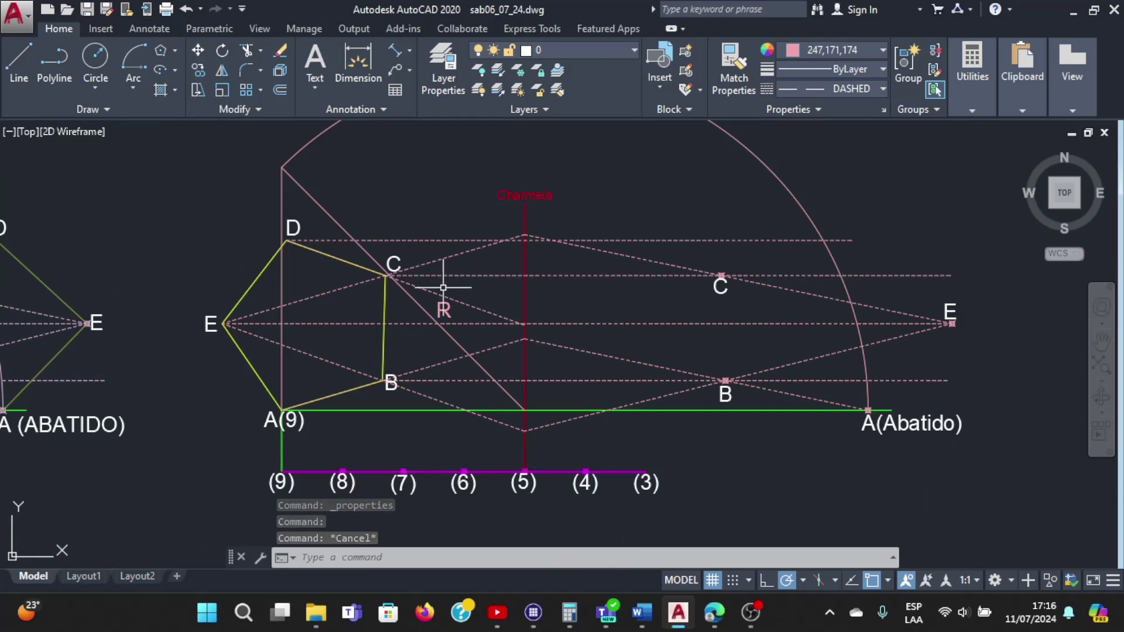
pyautogui.scroll(2, 567, 314)
pyautogui.scroll(-2, 566, 311)
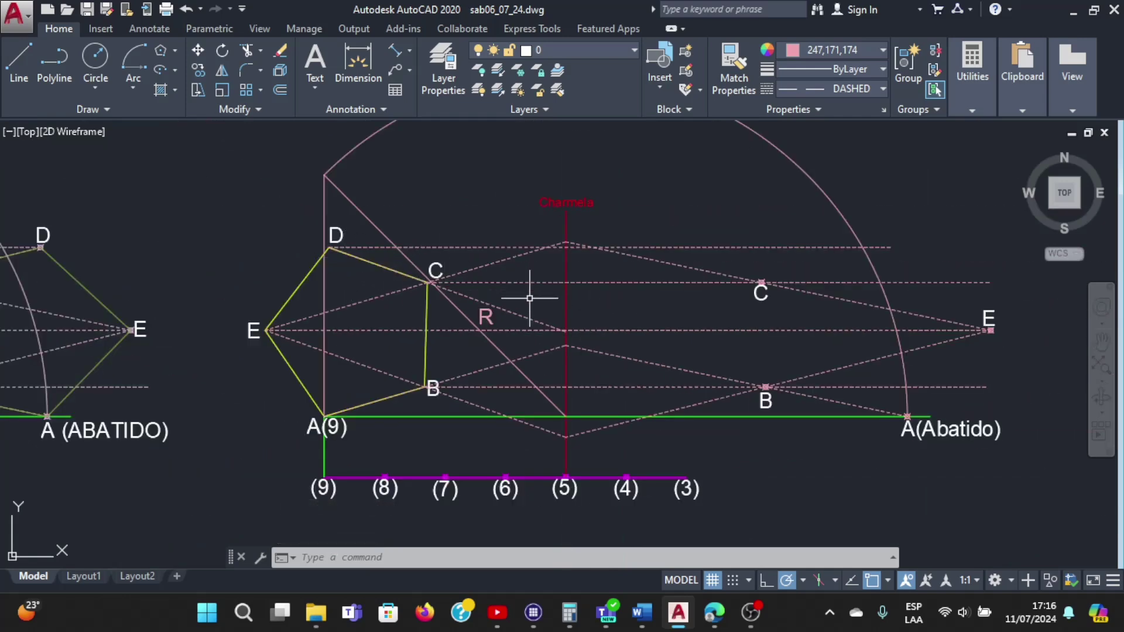
pyautogui.scroll(2, 532, 302)
pyautogui.scroll(3, 644, 345)
pyautogui.scroll(2, 527, 364)
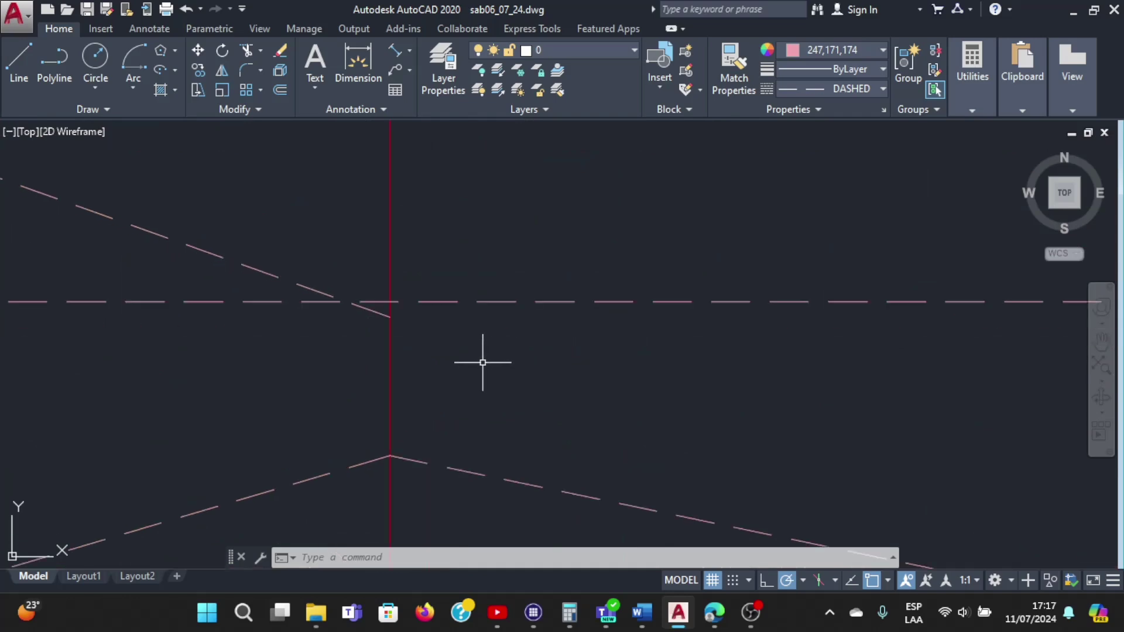
pyautogui.click(19, 61)
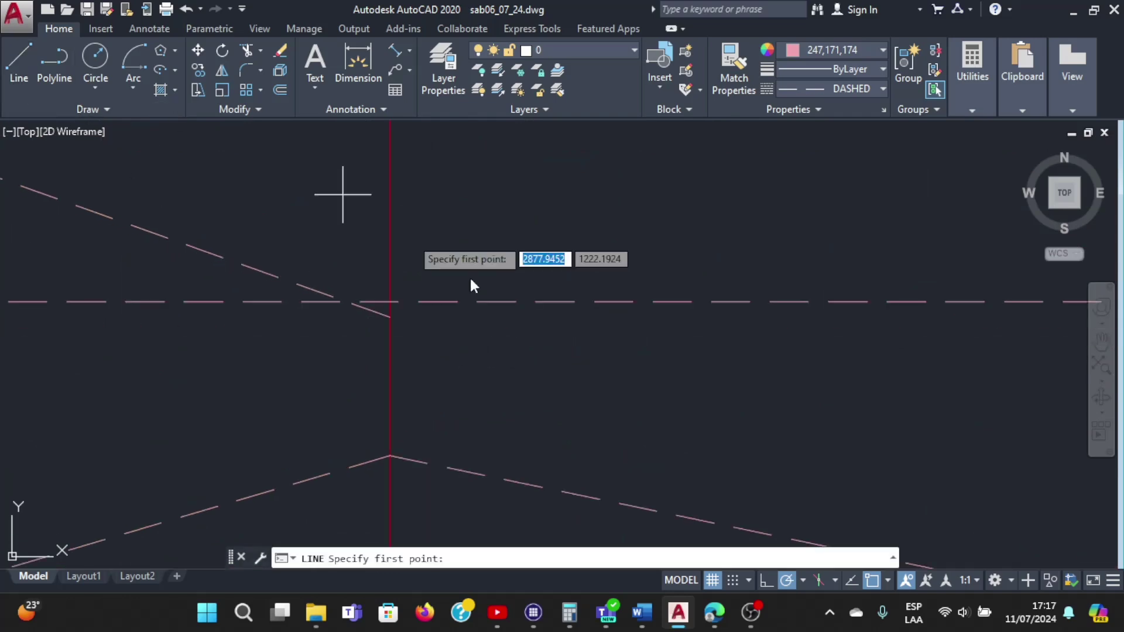
pyautogui.click(389, 316)
pyautogui.scroll(-5, 702, 225)
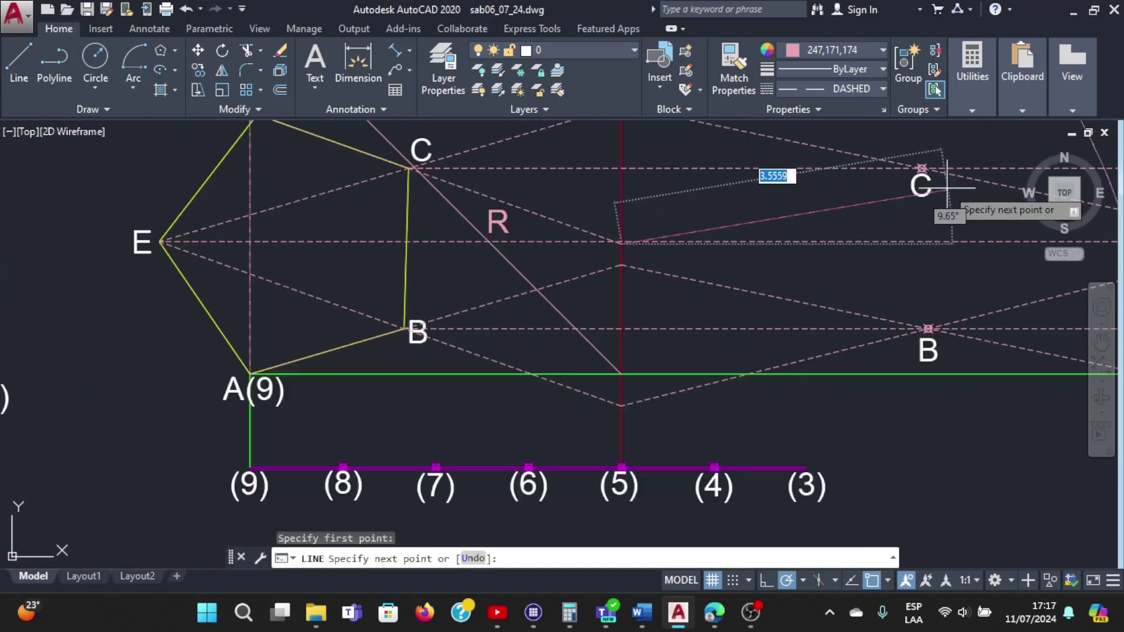
pyautogui.scroll(-4, 948, 171)
pyautogui.scroll(4, 978, 165)
pyautogui.scroll(2, 852, 226)
pyautogui.scroll(2, 765, 289)
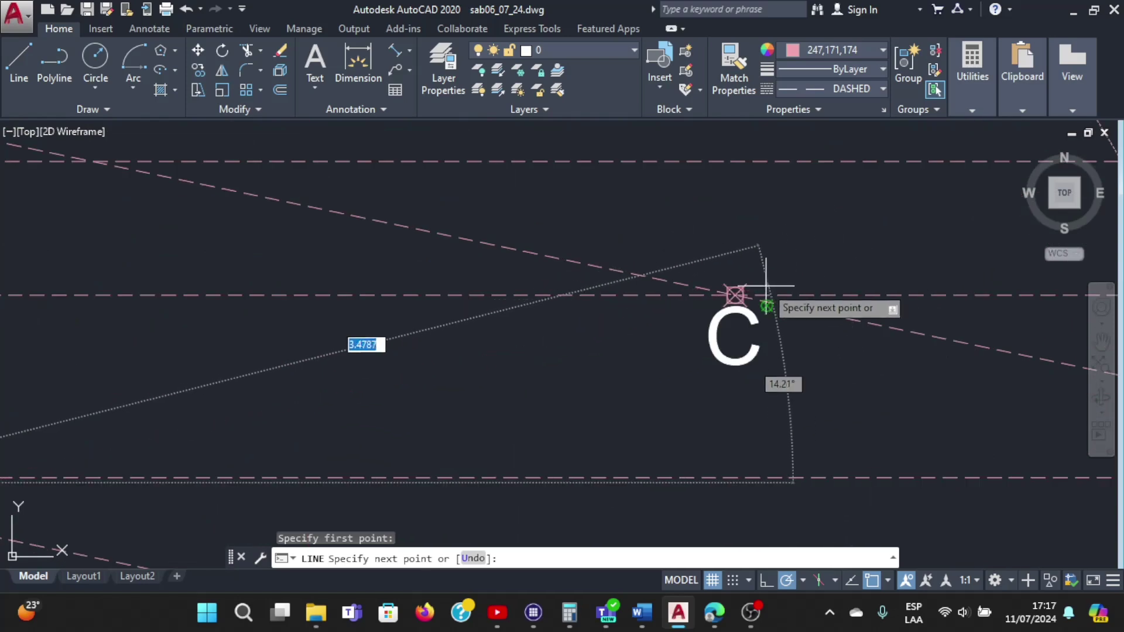
pyautogui.click(735, 294)
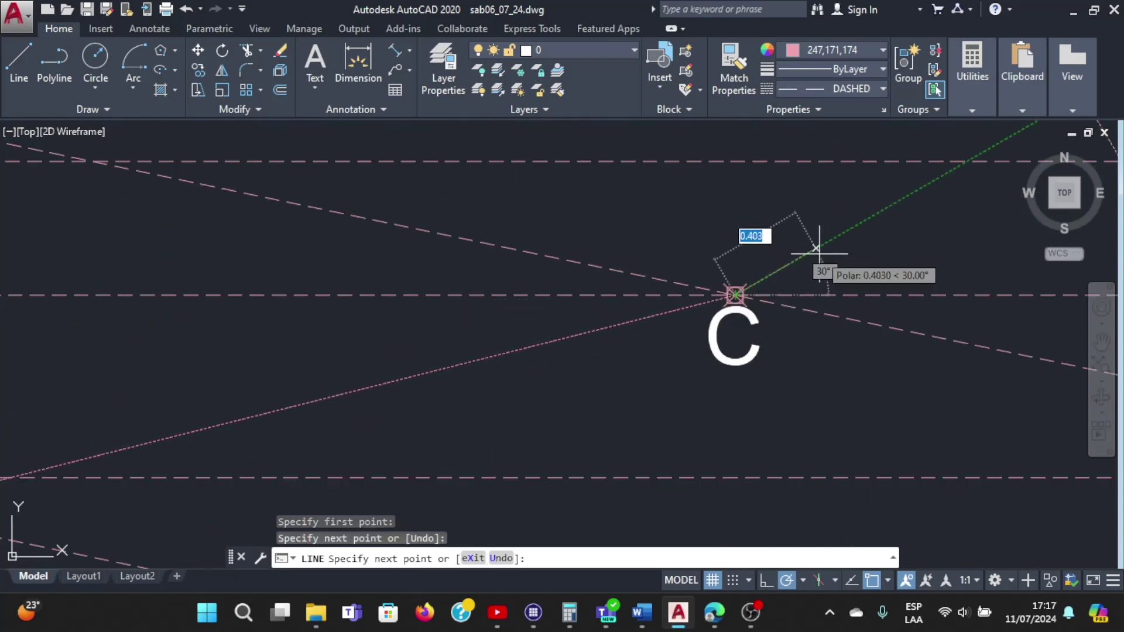
pyautogui.press('Return')
pyautogui.scroll(-6, 819, 253)
pyautogui.scroll(3, 775, 226)
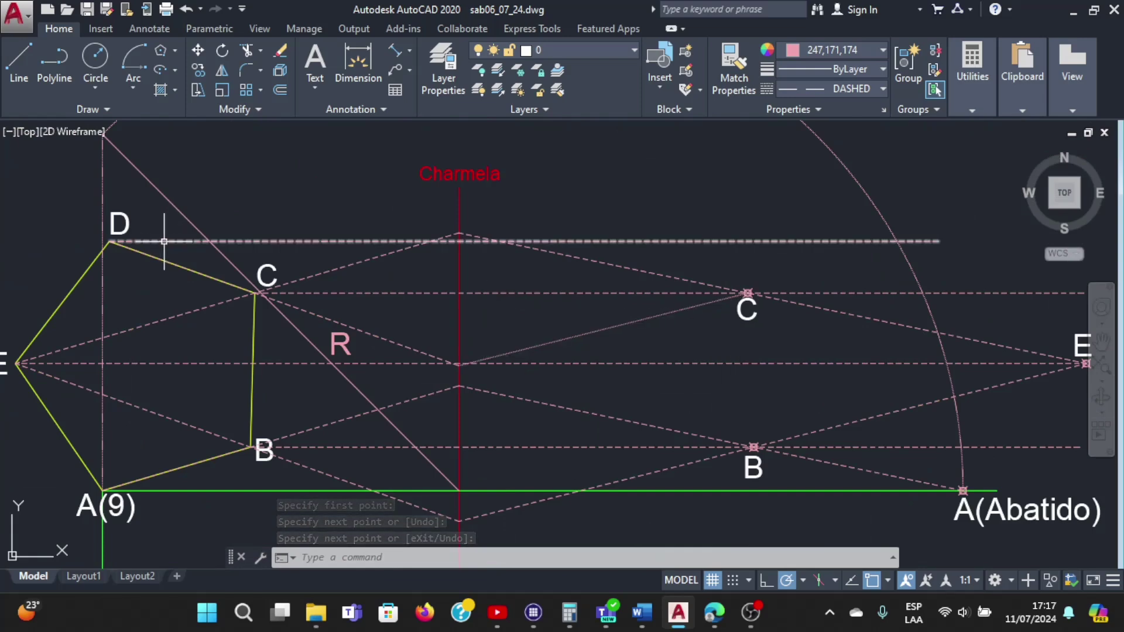
pyautogui.scroll(2, 742, 295)
pyautogui.write('EXTE')
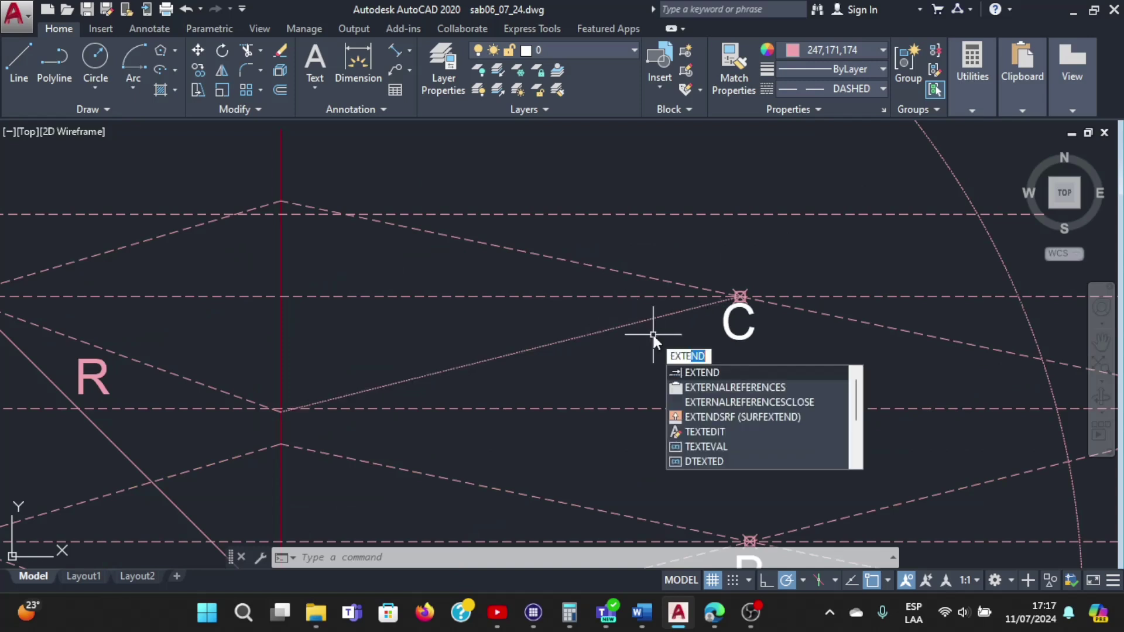
# Extend the hinge-to-C line up to the upper dashed horizontal line
pyautogui.click(694, 373)
pyautogui.click(855, 214)
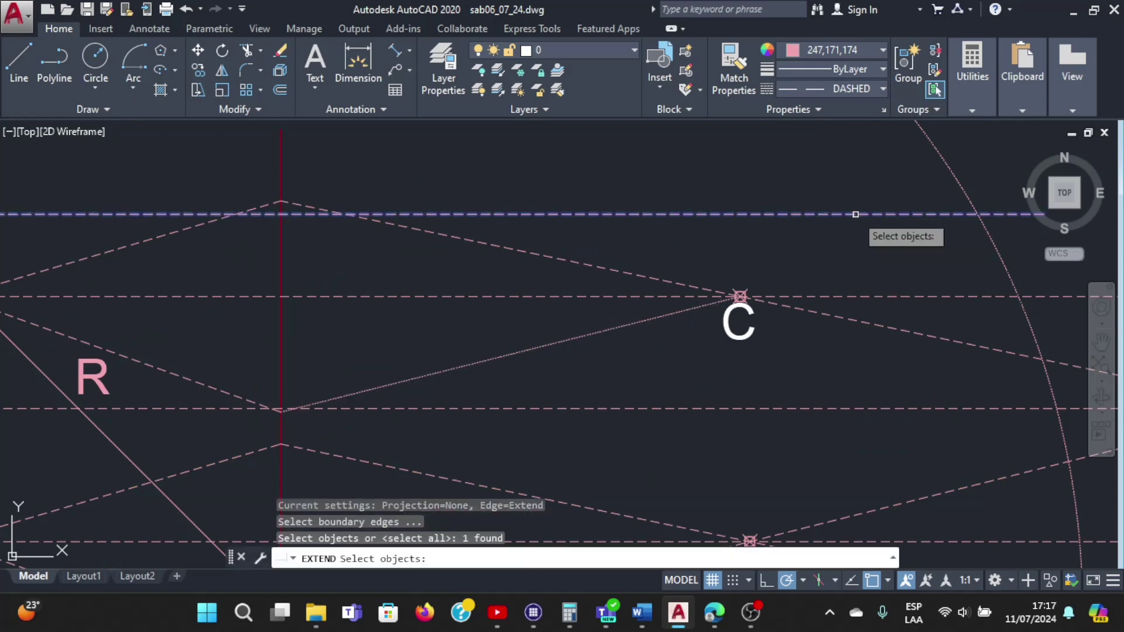
pyautogui.press('Return')
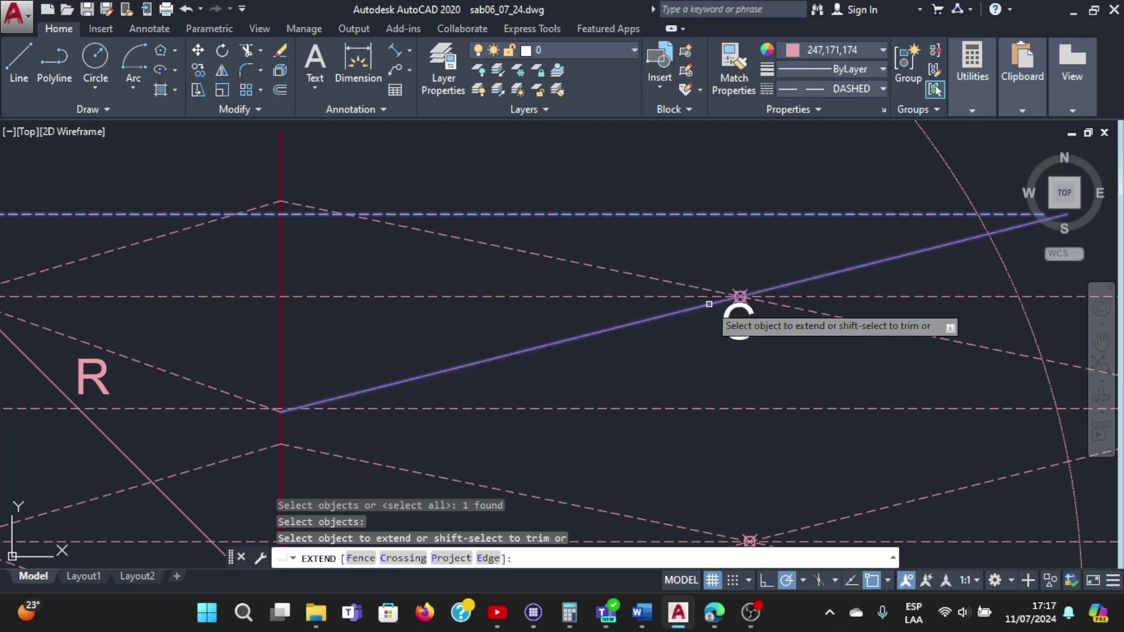
pyautogui.click(708, 304)
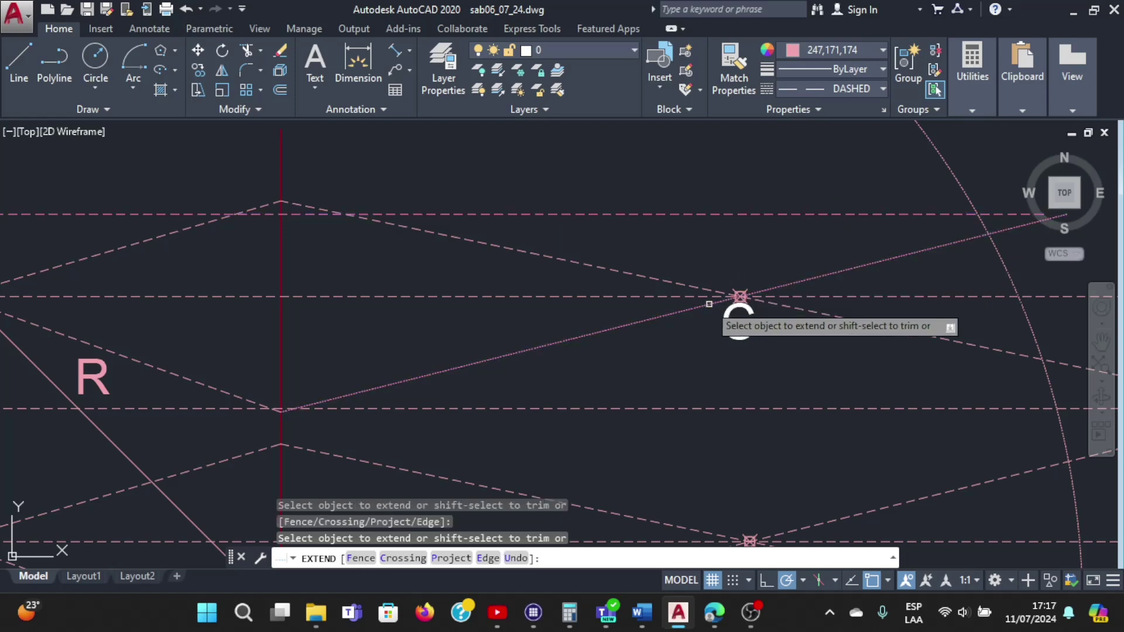
pyautogui.press('Escape')
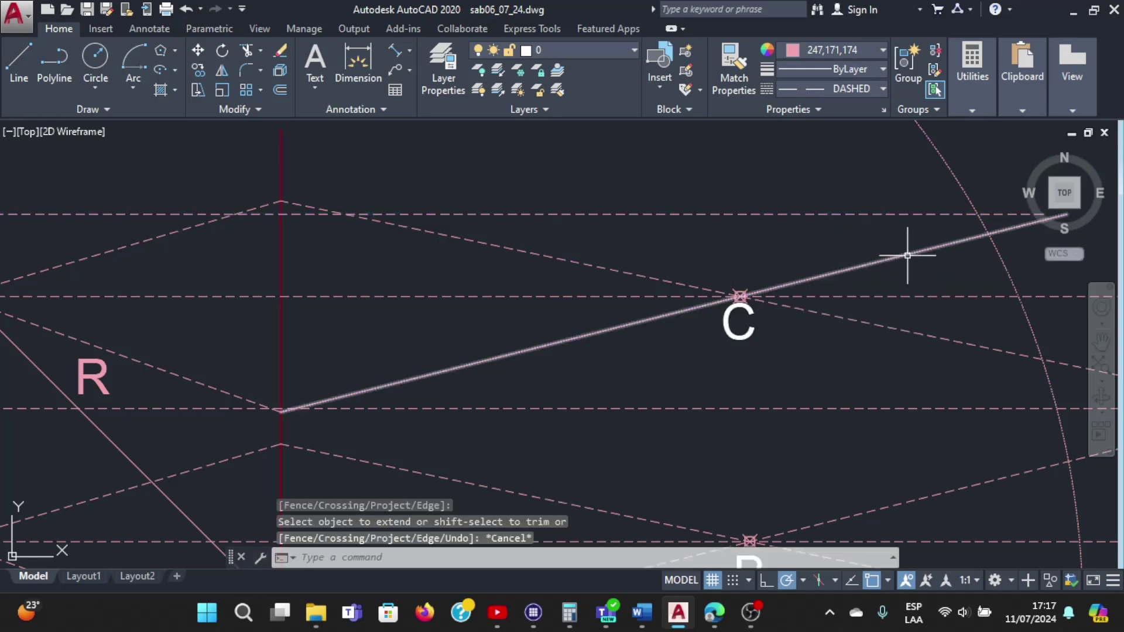
# Give the line through C a linetype scale of 5 so it appears dashed
pyautogui.click(907, 255)
pyautogui.rightClick(907, 256)
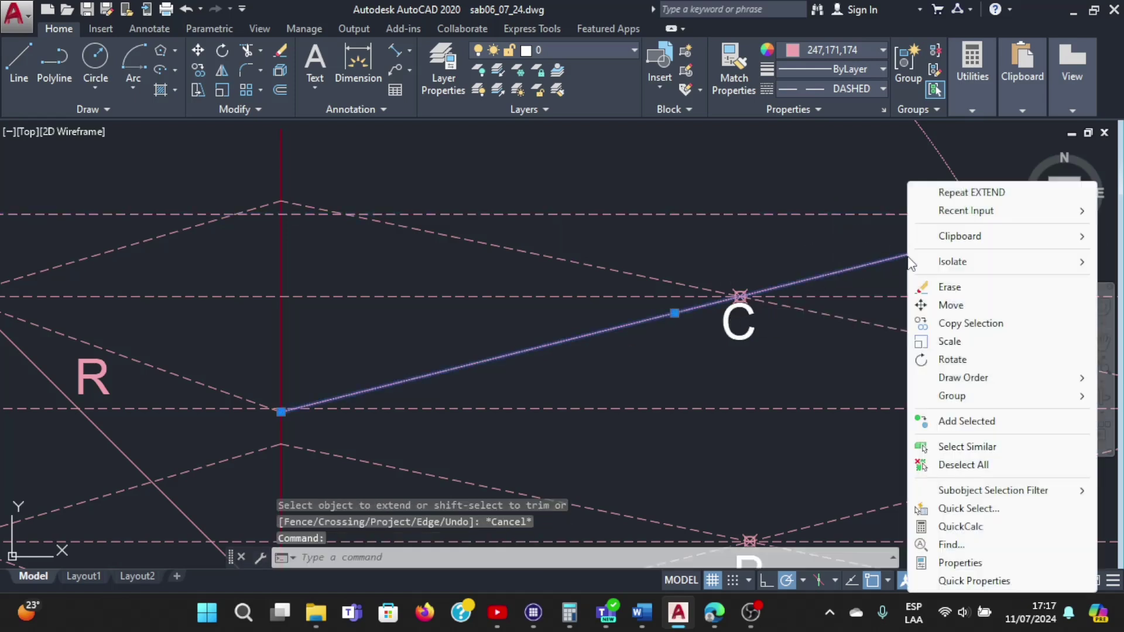
pyautogui.click(943, 562)
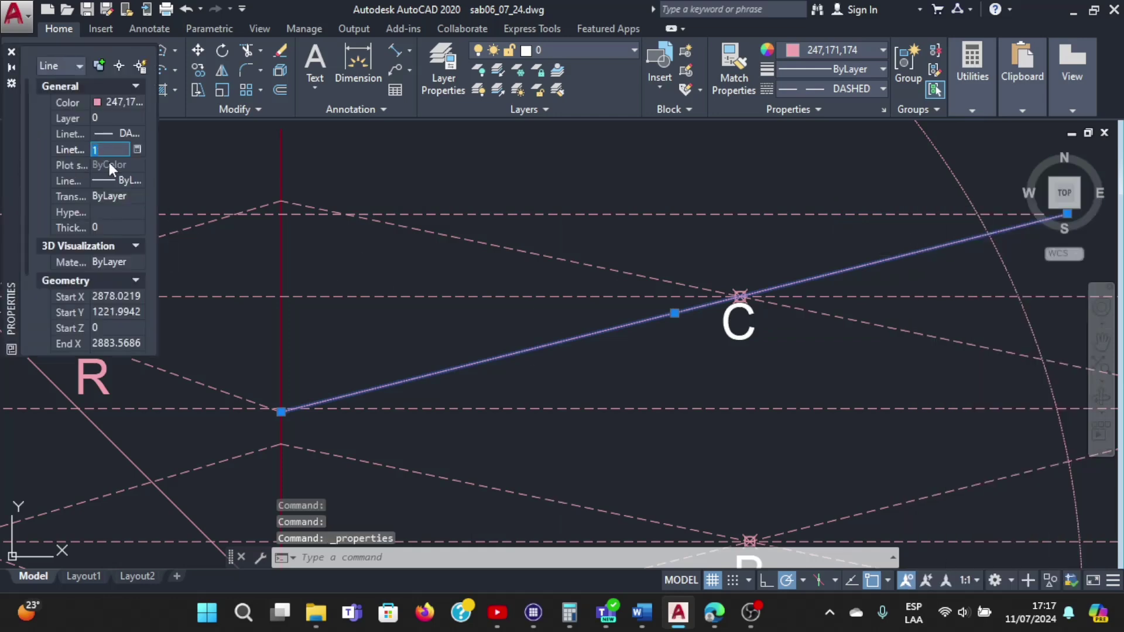
pyautogui.write('5')
pyautogui.press('Return')
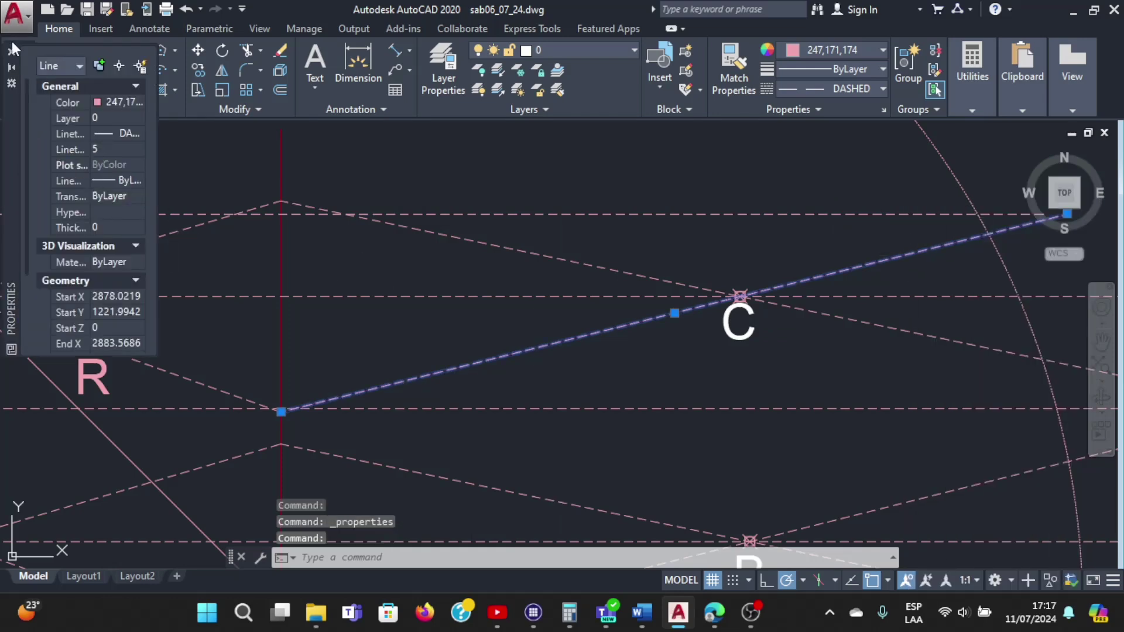
pyautogui.click(13, 49)
pyautogui.scroll(-3, 790, 297)
pyautogui.scroll(5, 939, 265)
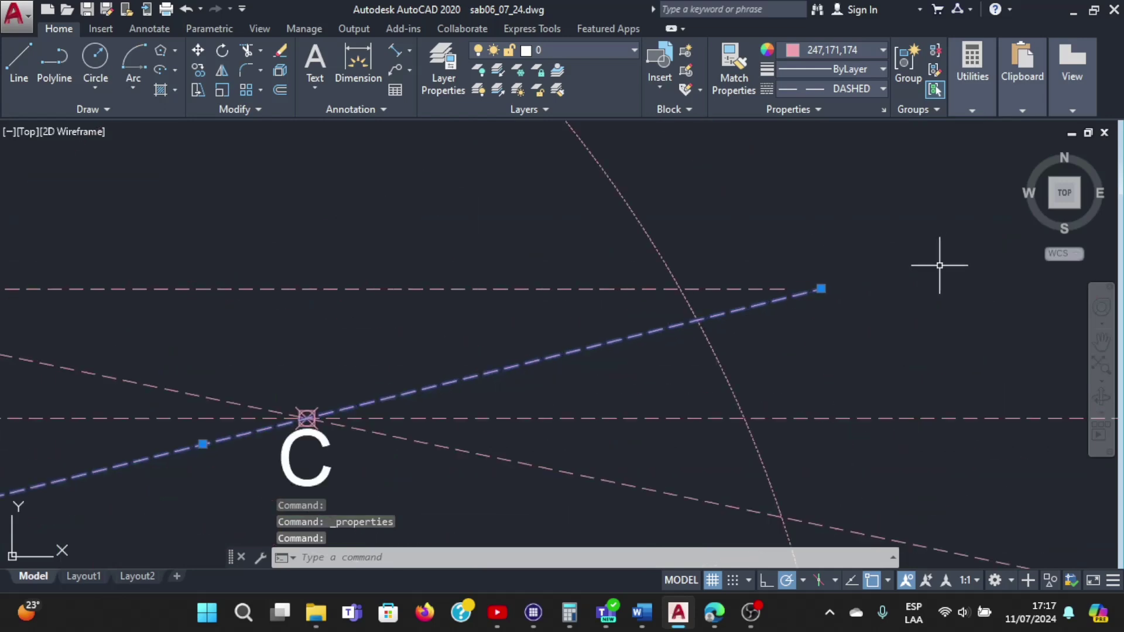
pyautogui.scroll(2, 939, 265)
pyautogui.scroll(2, 761, 301)
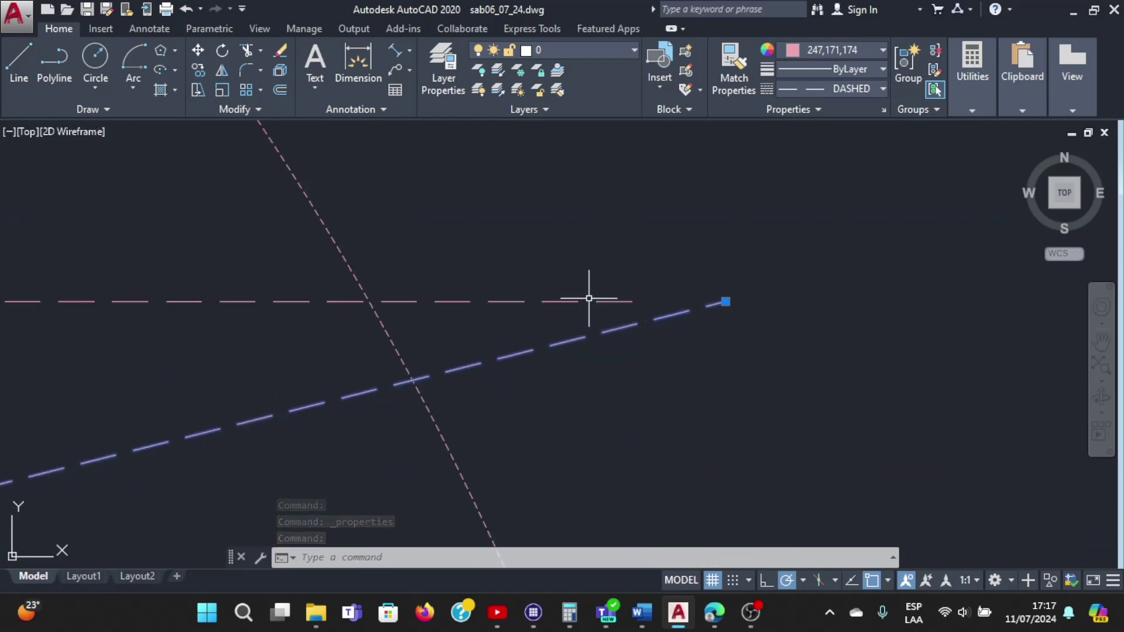
# Extend the upper dashed horizontal rightward to the slanted line through C
pyautogui.scroll(-2, 596, 249)
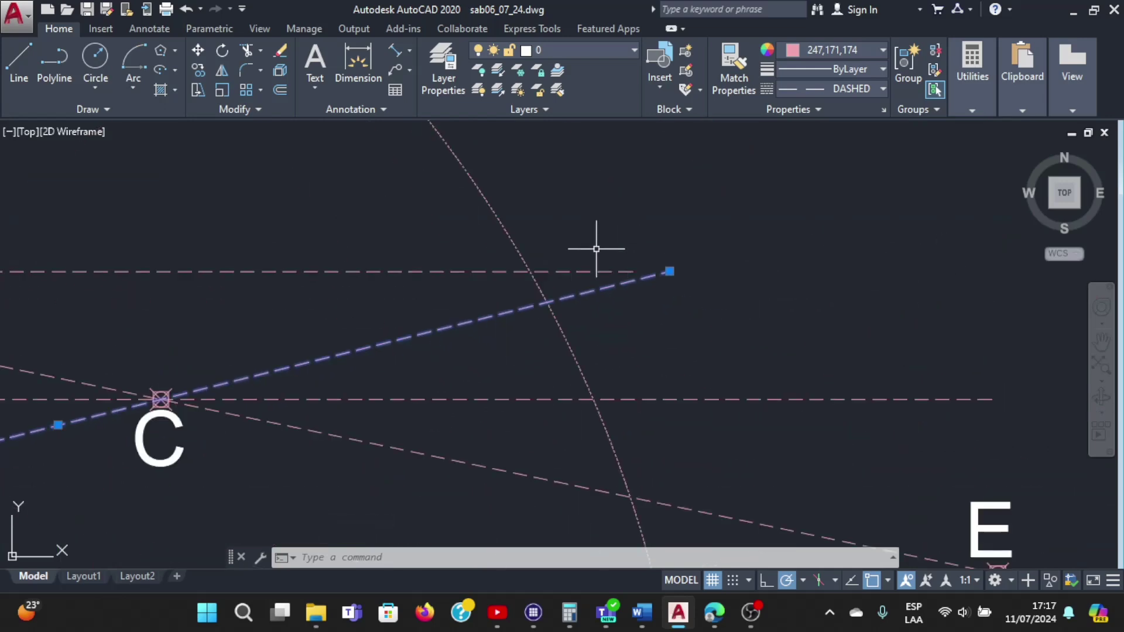
pyautogui.press('Escape')
pyautogui.write('EXT')
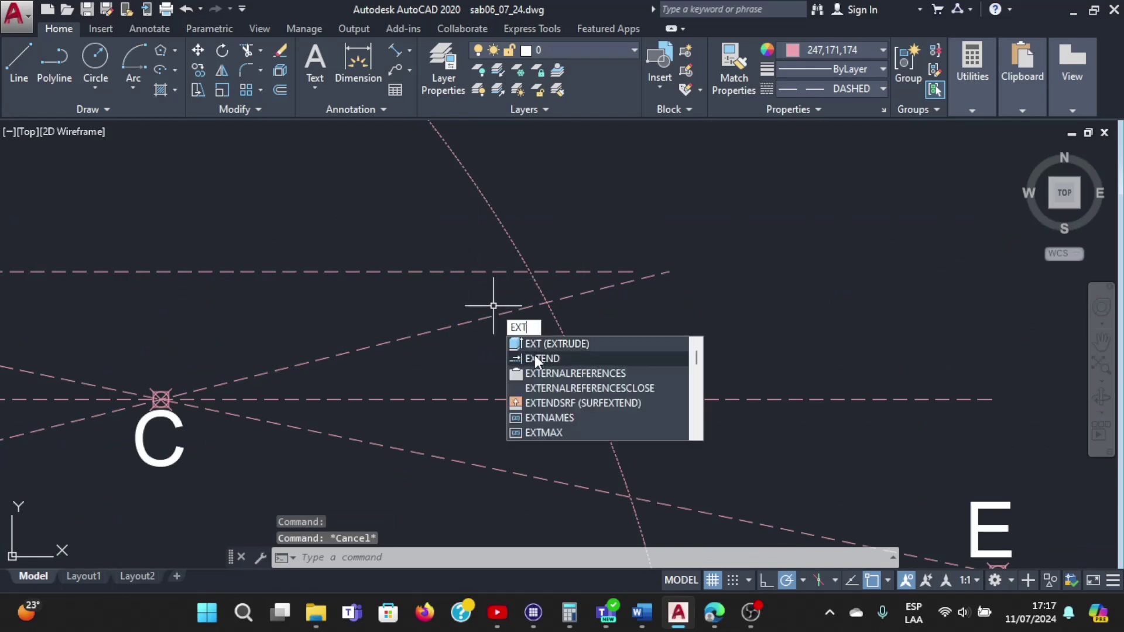
pyautogui.click(535, 356)
pyautogui.click(577, 293)
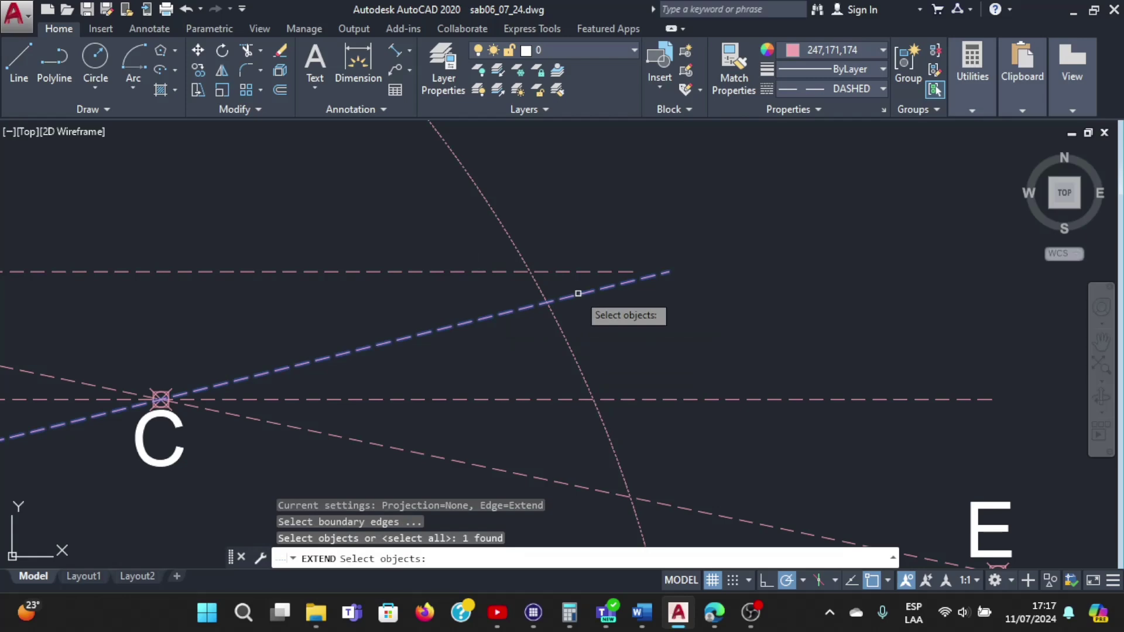
pyautogui.press('Return')
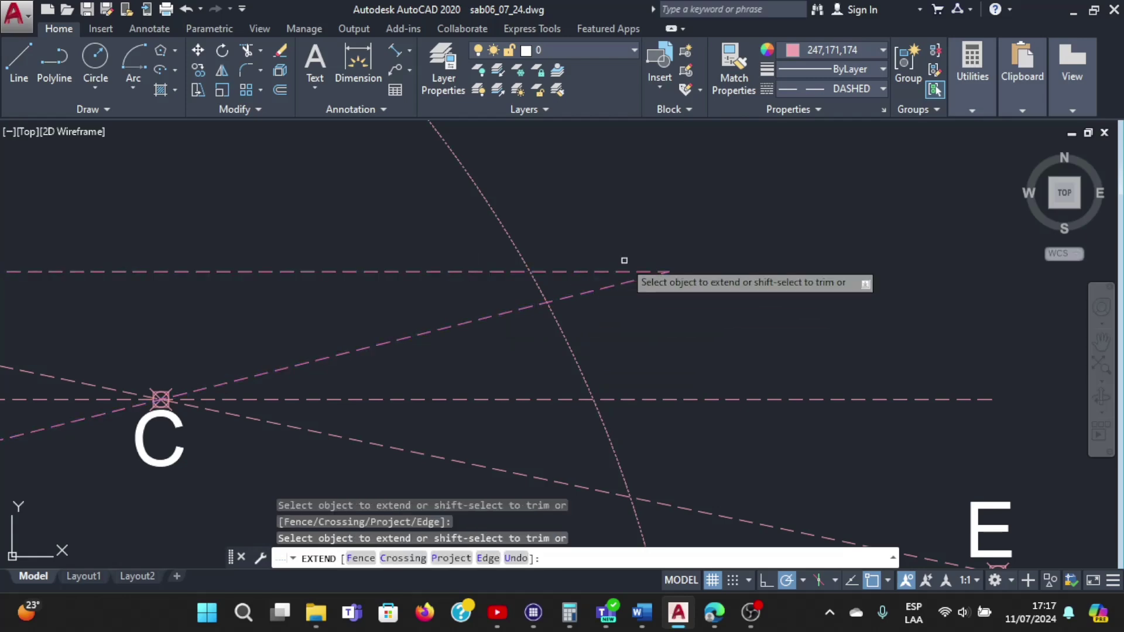
pyautogui.click(624, 261)
pyautogui.press('Escape')
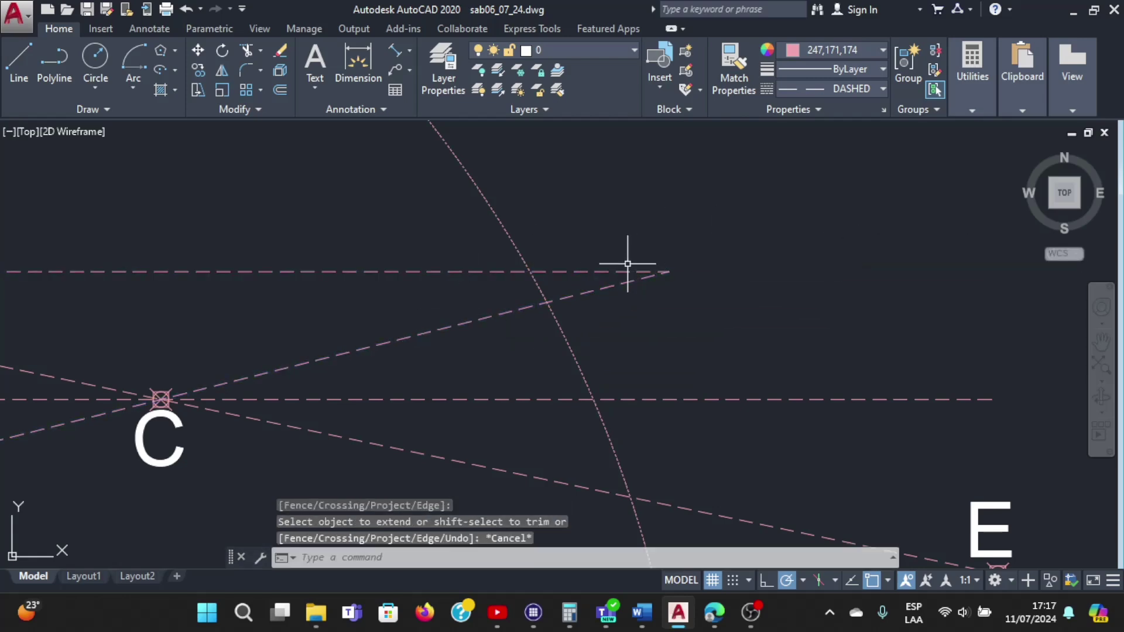
pyautogui.scroll(-3, 626, 264)
pyautogui.scroll(3, 539, 238)
pyautogui.scroll(2, 577, 334)
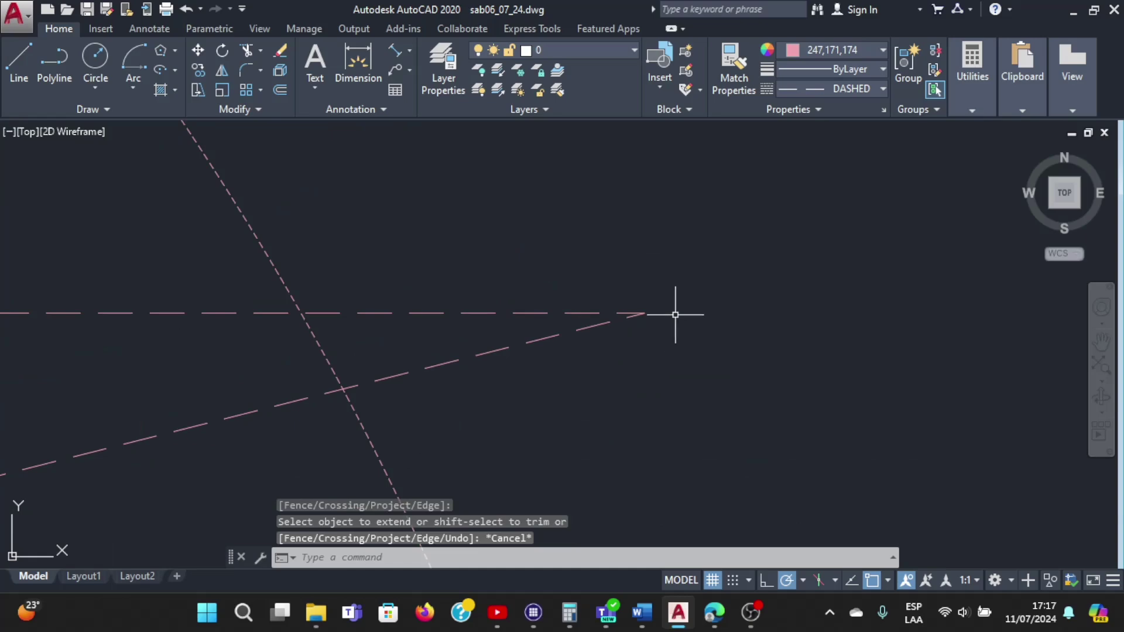
# Place a point marker at the intersection of the two lines
pyautogui.write('o')
pyautogui.press('Return')
pyautogui.click(644, 309)
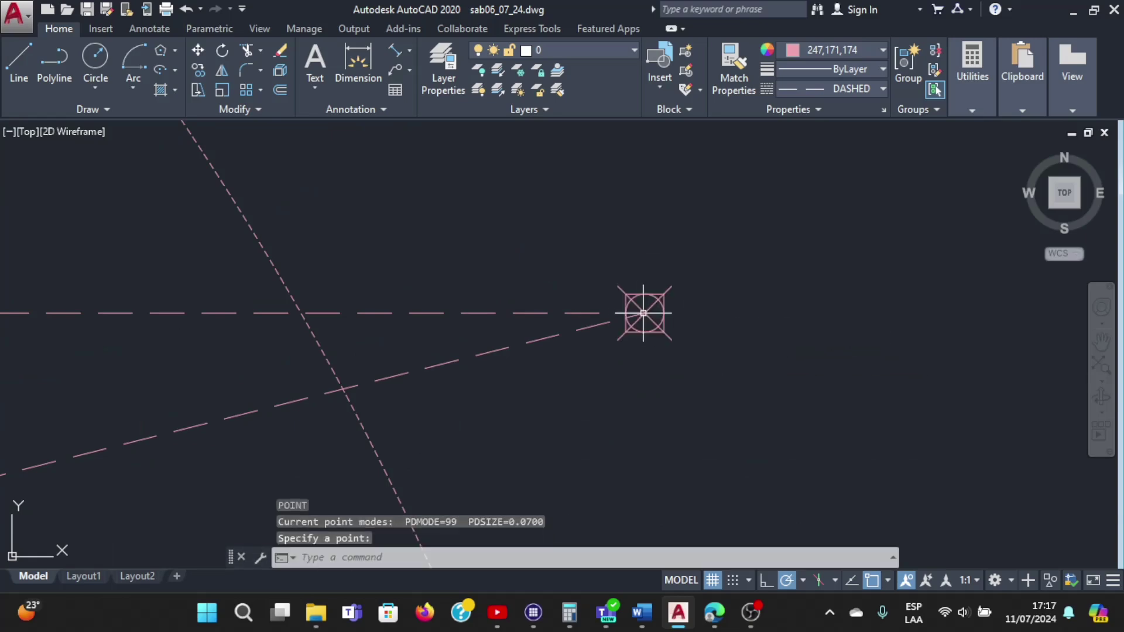
pyautogui.scroll(-3, 677, 271)
pyautogui.scroll(-2, 527, 263)
pyautogui.scroll(5, 404, 270)
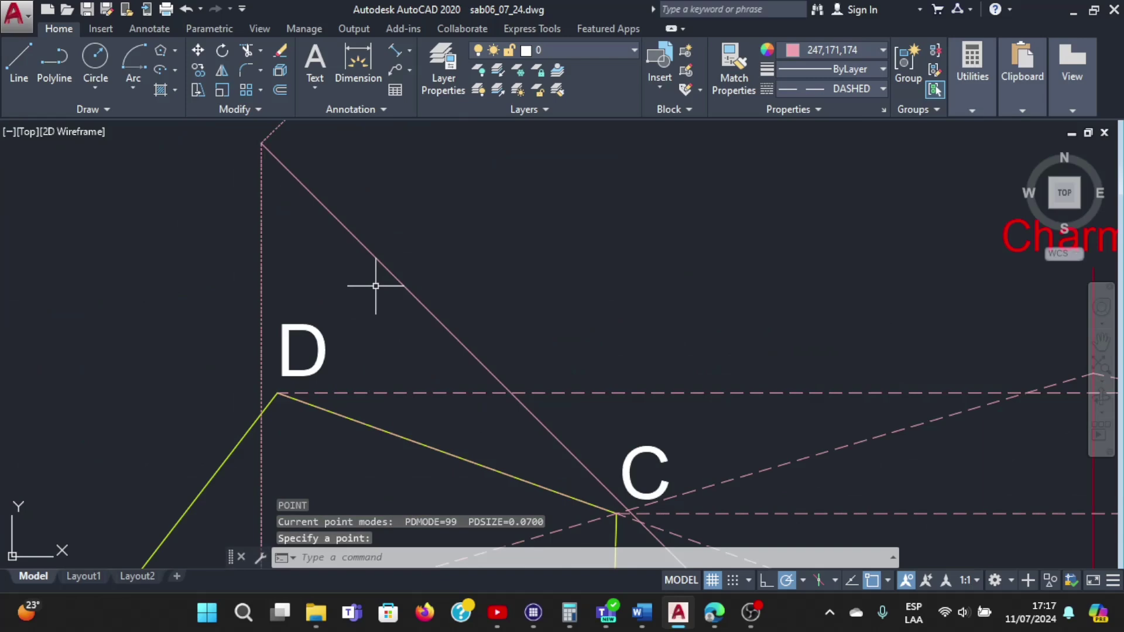
# Copy the existing D label and paste it beside the new point
pyautogui.click(326, 332)
pyautogui.click(284, 326)
pyautogui.hotkey('ctrl', 'c')
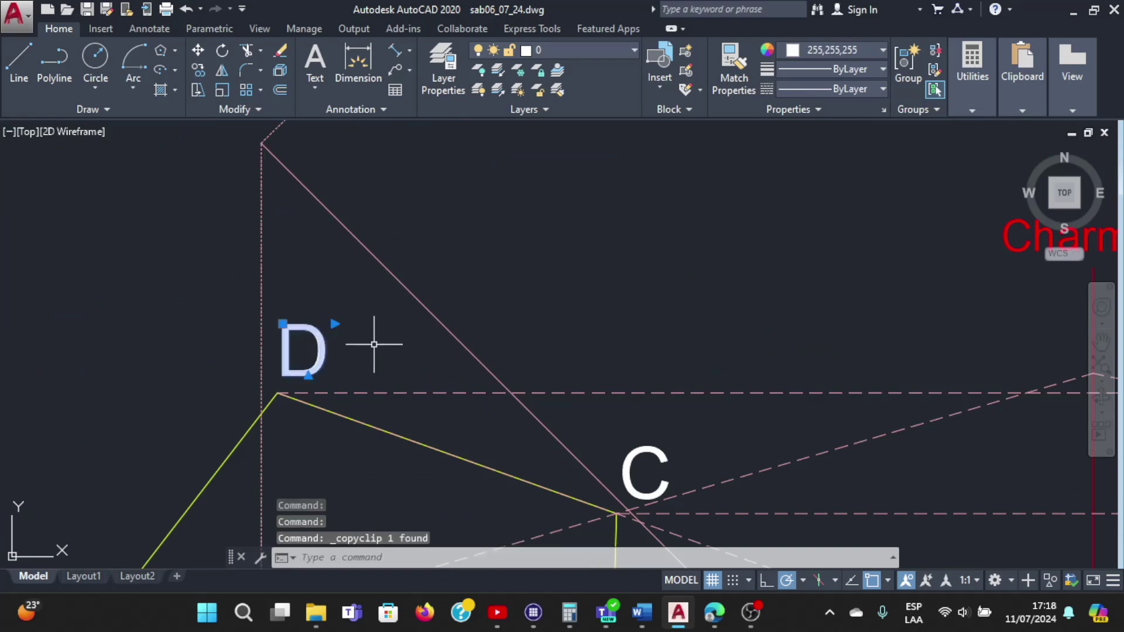
pyautogui.hotkey('ctrl', 'v')
pyautogui.scroll(-5, 841, 319)
pyautogui.scroll(2, 835, 320)
pyautogui.scroll(5, 936, 339)
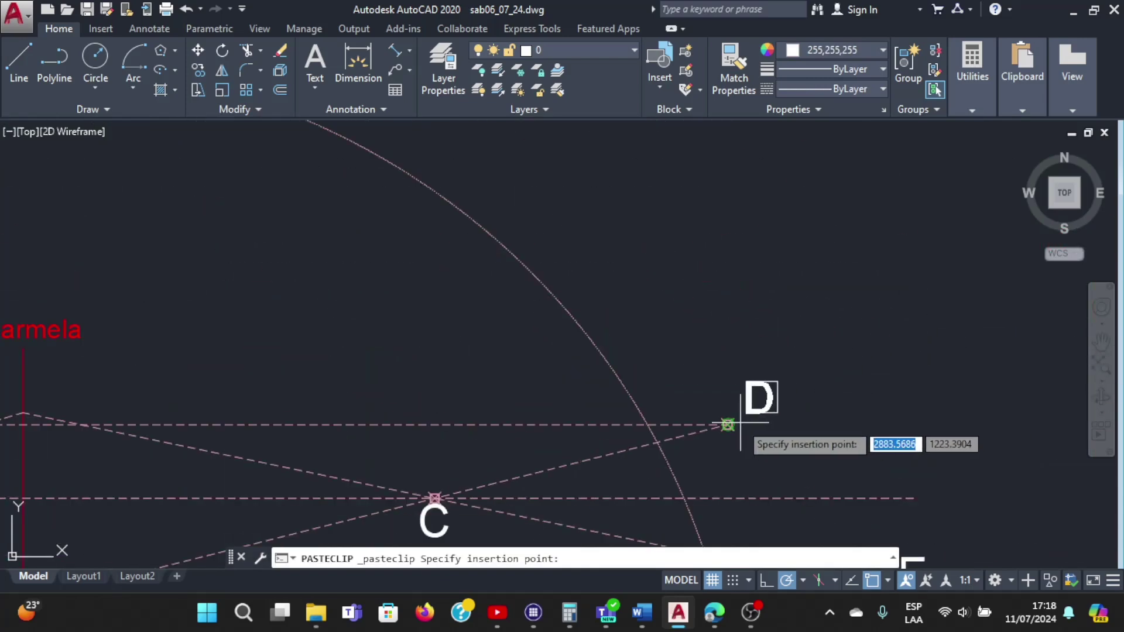
pyautogui.click(691, 438)
pyautogui.scroll(-5, 684, 360)
pyautogui.scroll(5, 752, 439)
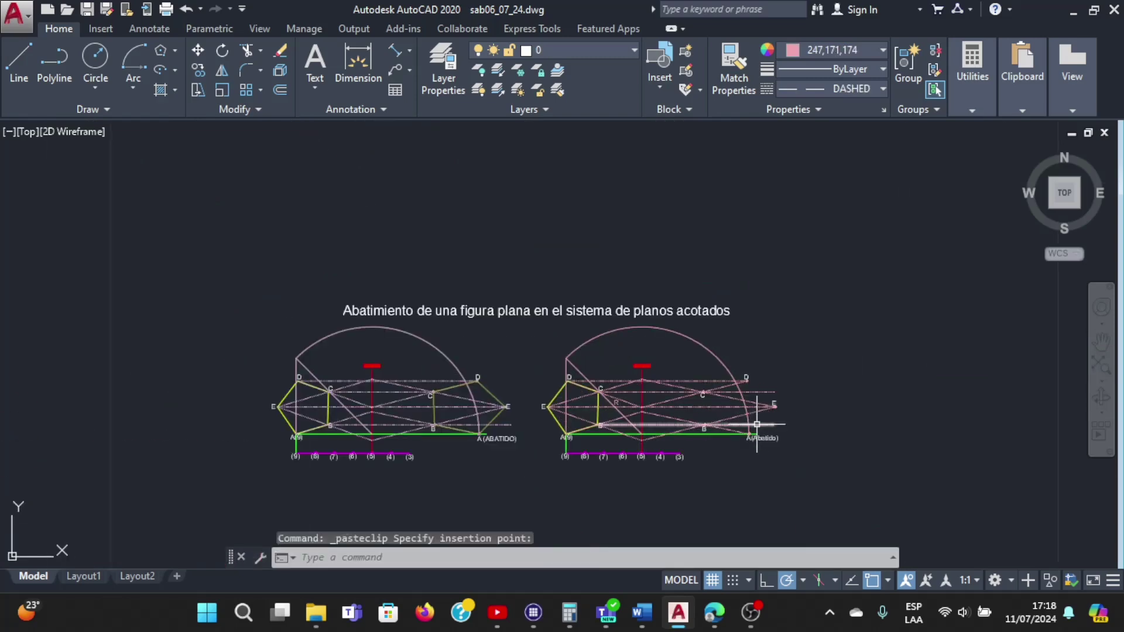
pyautogui.scroll(-5, 757, 429)
pyautogui.scroll(3, 758, 429)
pyautogui.scroll(3, 723, 418)
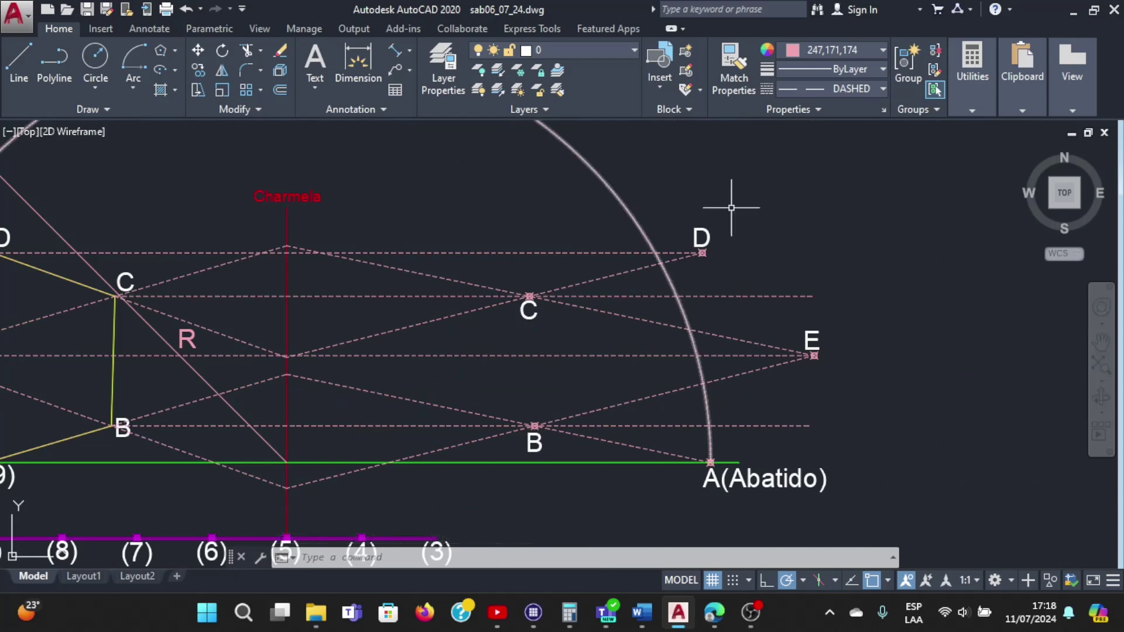
# Set the current colour to Green for new lines
pyautogui.click(23, 66)
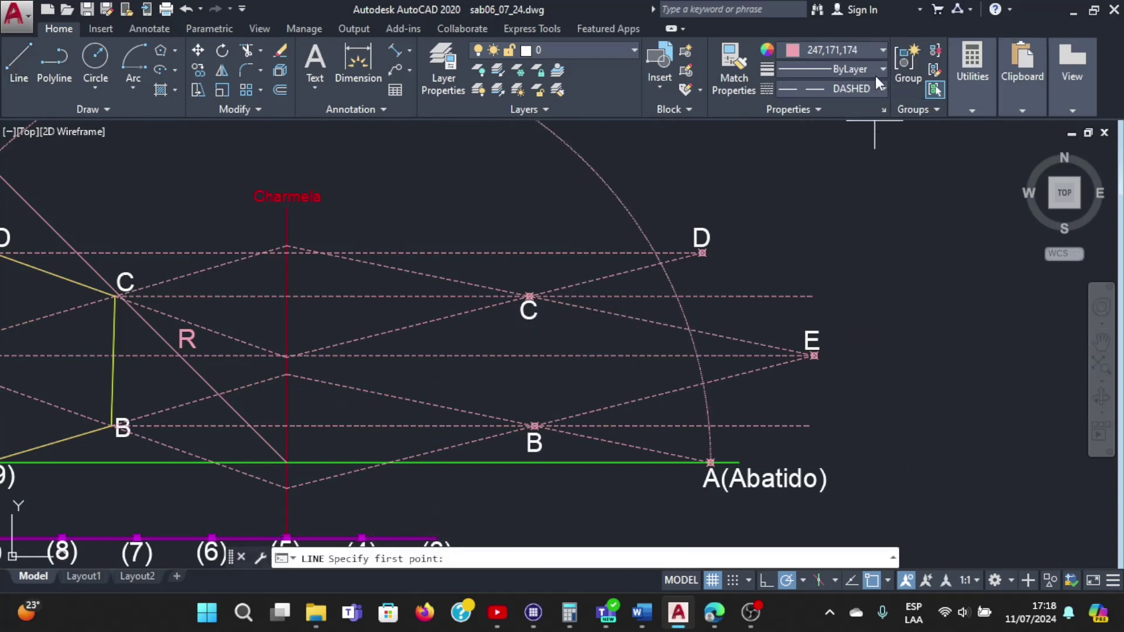
pyautogui.click(870, 51)
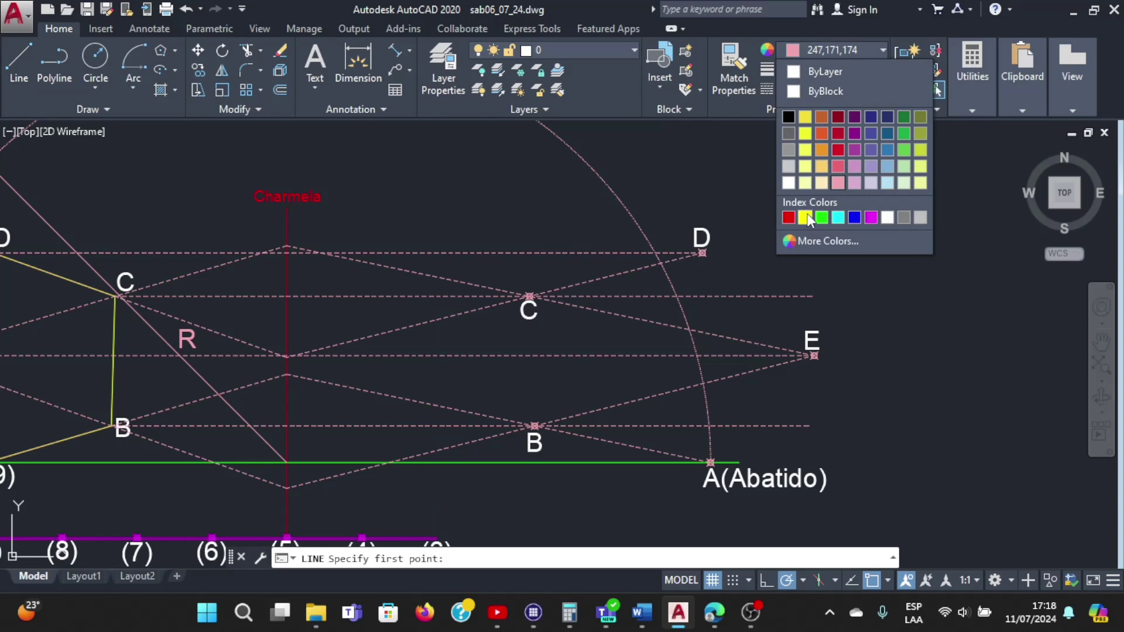
pyautogui.click(821, 219)
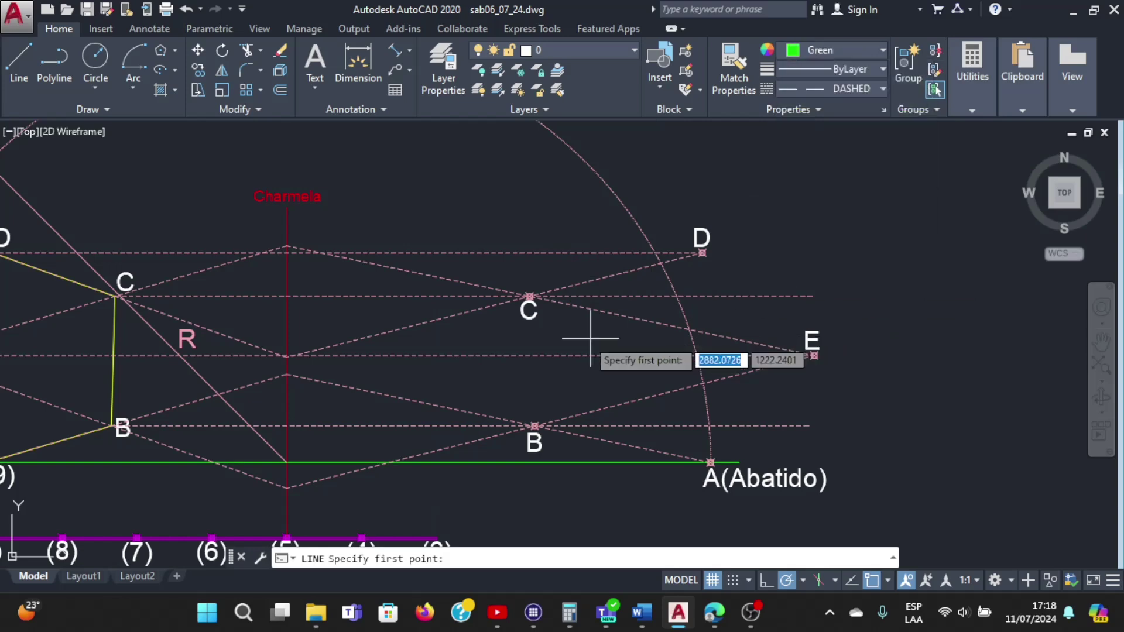
# Draw the green outline C–D–E–A(Abatido)–B and back to C
pyautogui.click(530, 296)
pyautogui.scroll(2, 703, 237)
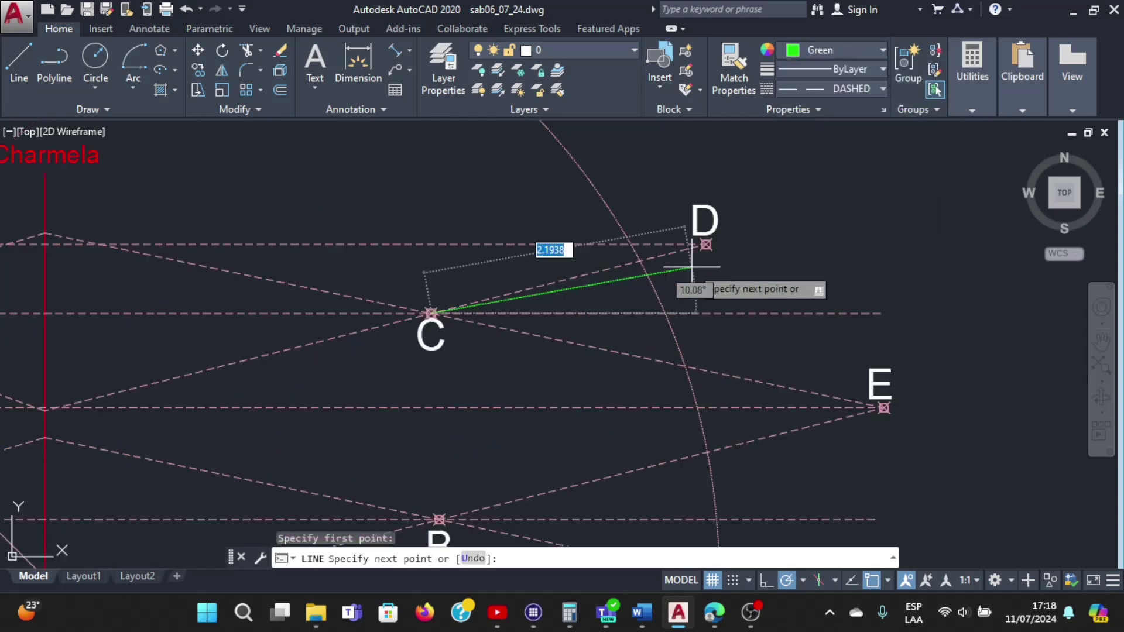
pyautogui.scroll(3, 732, 175)
pyautogui.click(736, 175)
pyautogui.scroll(-4, 732, 175)
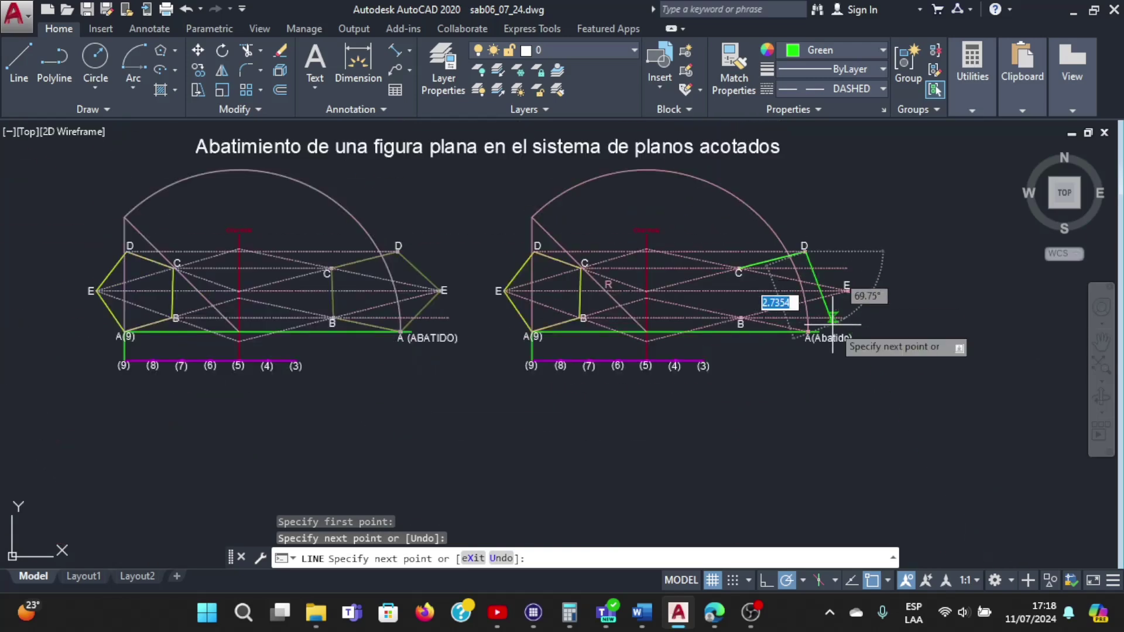
pyautogui.scroll(3, 820, 264)
pyautogui.scroll(2, 848, 217)
pyautogui.scroll(3, 871, 160)
pyautogui.scroll(2, 878, 258)
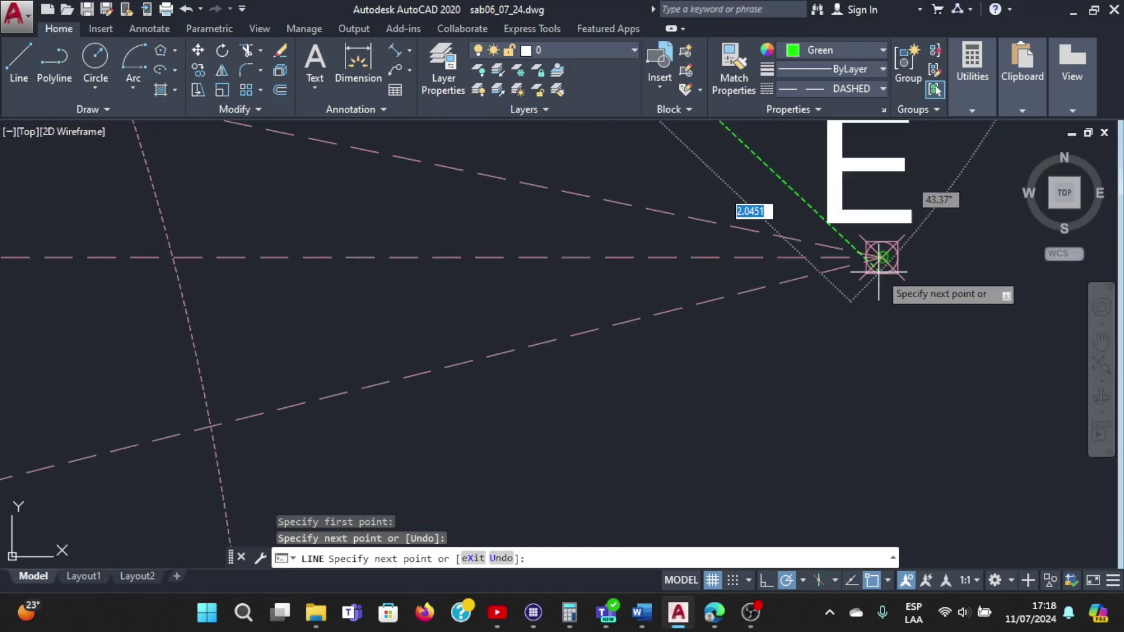
pyautogui.click(883, 256)
pyautogui.scroll(-4, 878, 257)
pyautogui.scroll(4, 802, 386)
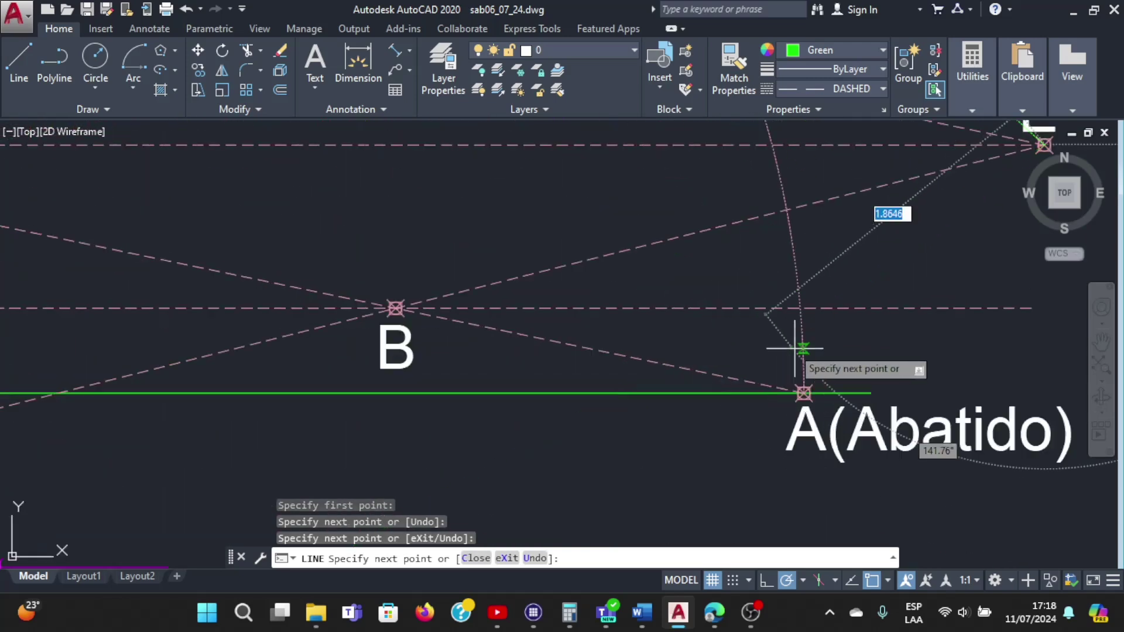
pyautogui.click(804, 393)
pyautogui.scroll(-4, 761, 362)
pyautogui.scroll(4, 661, 258)
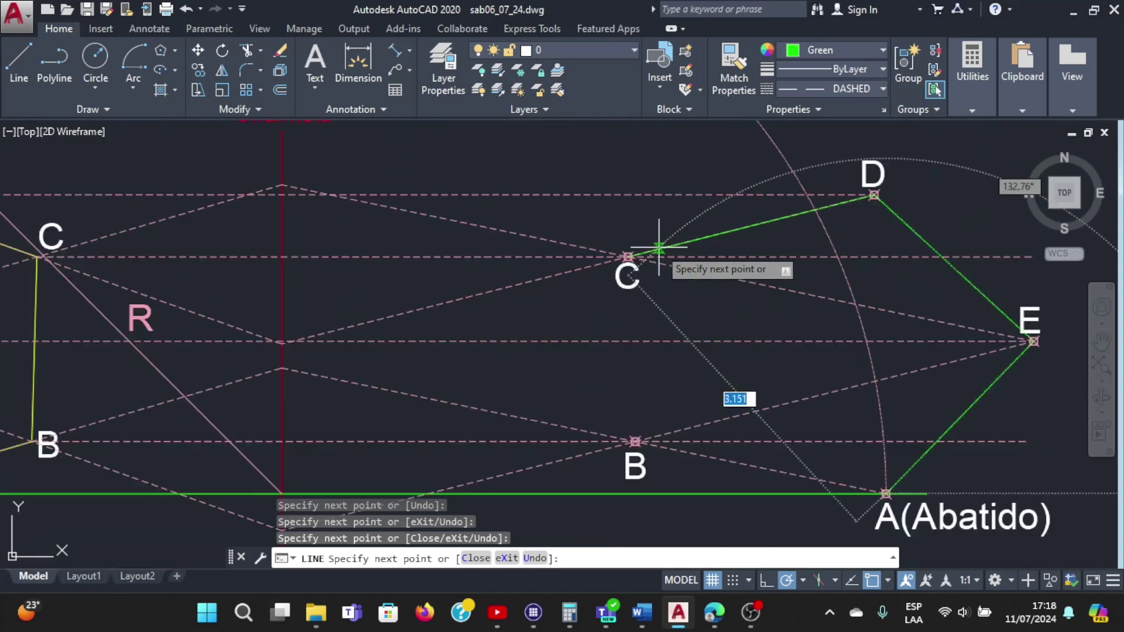
pyautogui.click(635, 441)
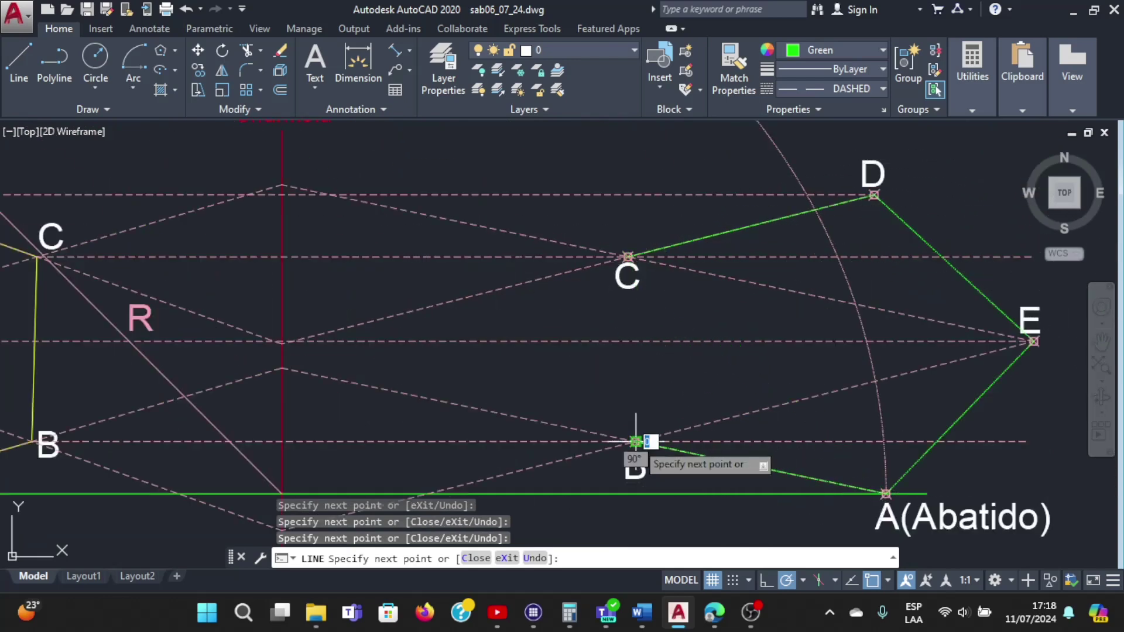
pyautogui.click(628, 256)
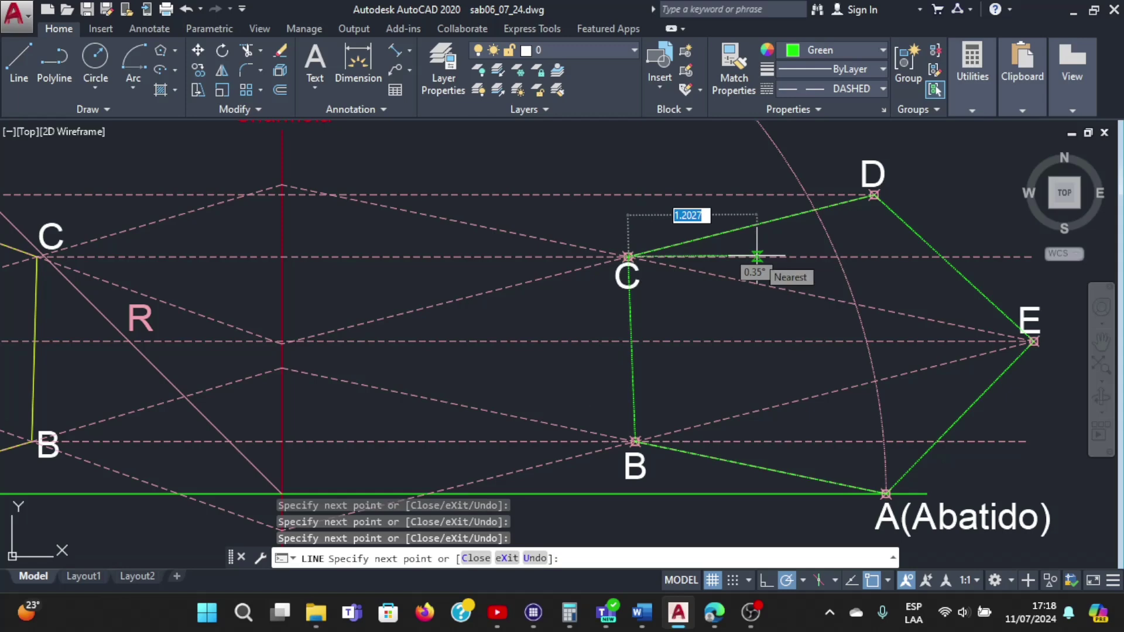
pyautogui.press('Escape')
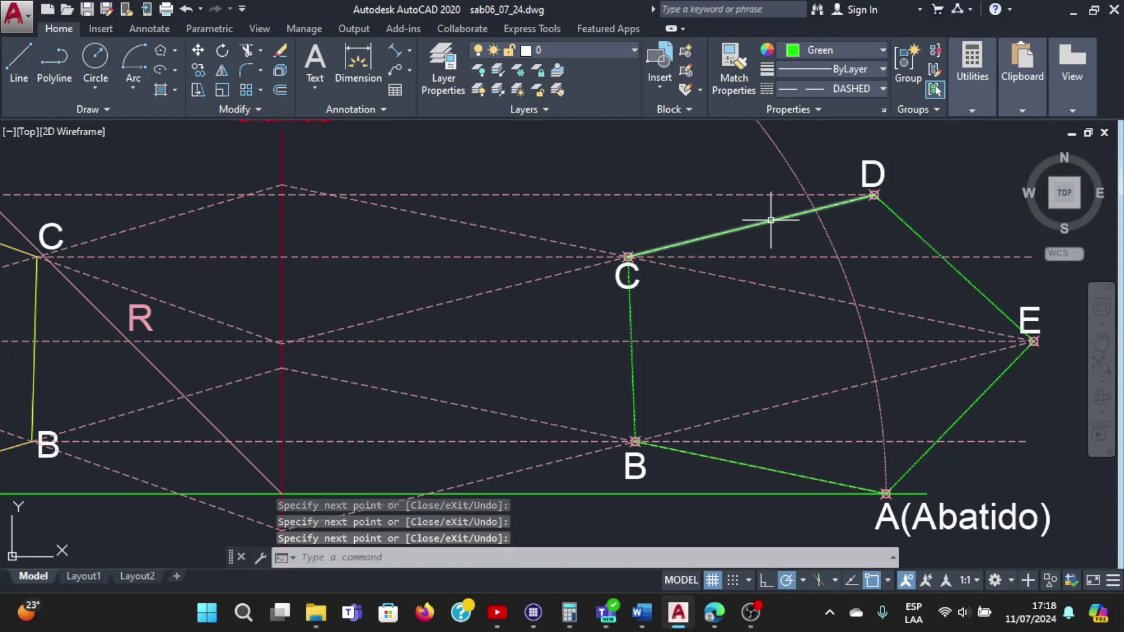
# Set the five green outline lines' linetype to ByLayer so they draw solid
pyautogui.click(767, 221)
pyautogui.click(911, 231)
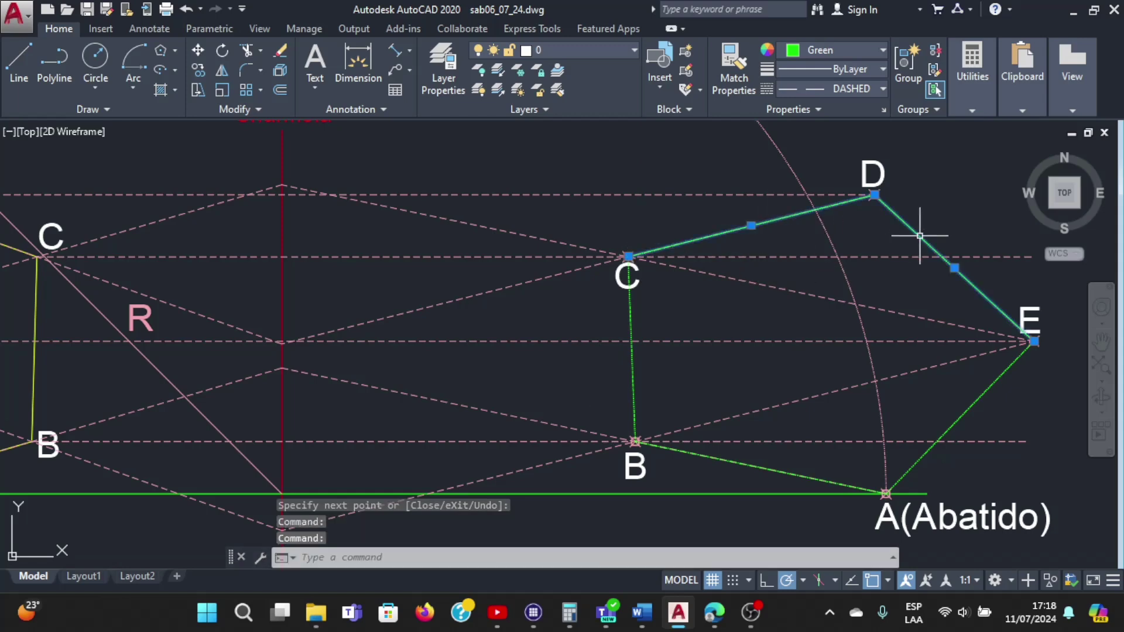
pyautogui.click(988, 392)
pyautogui.click(722, 461)
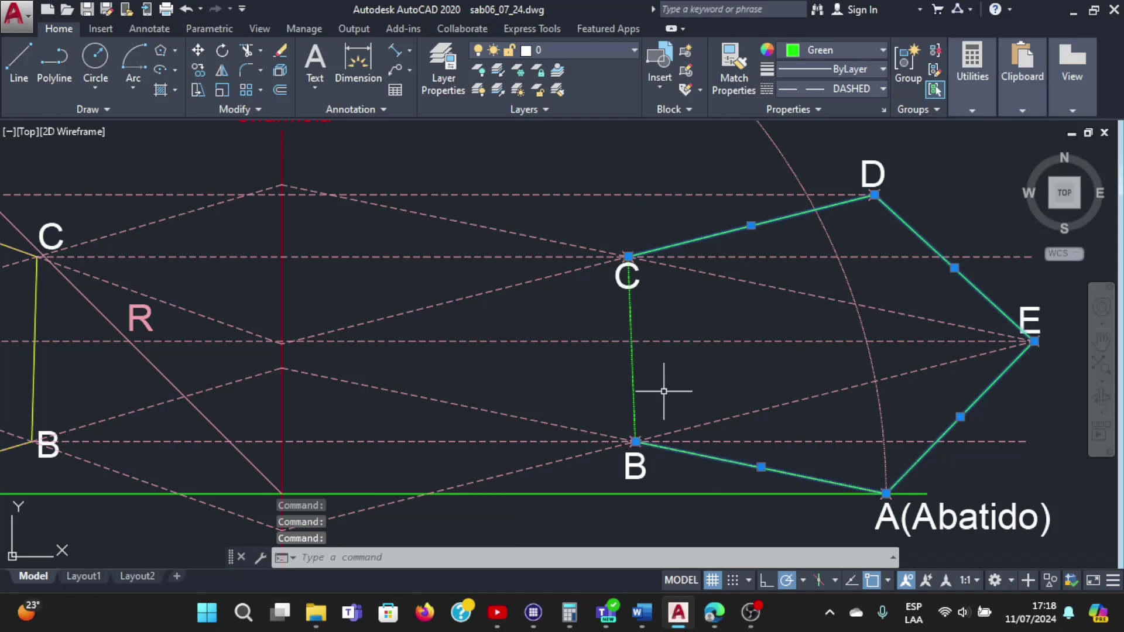
pyautogui.click(634, 364)
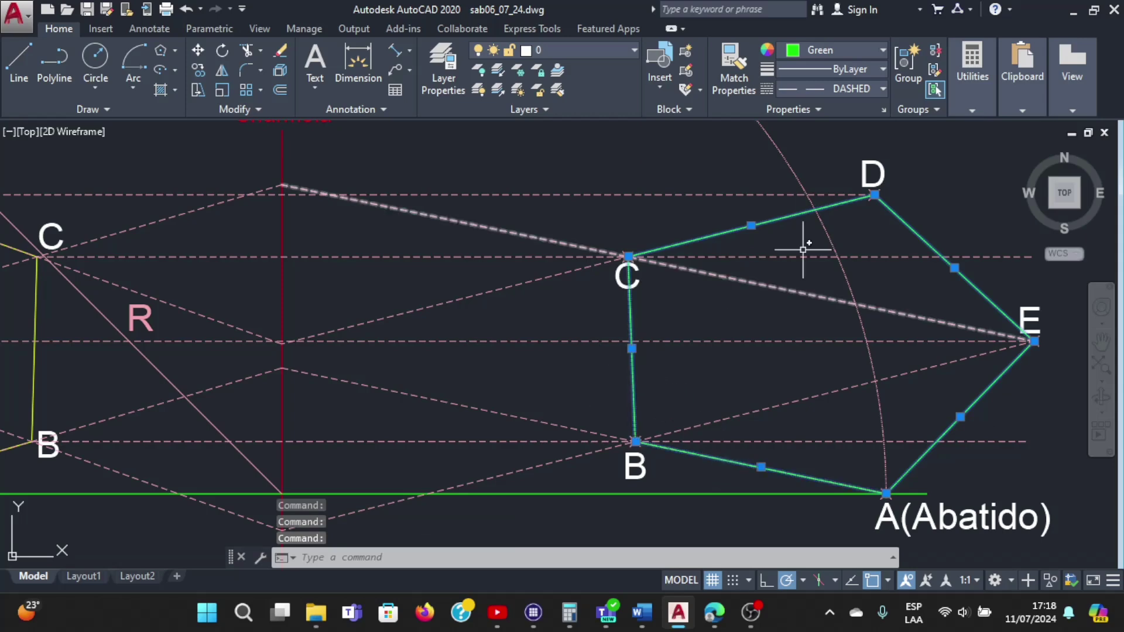
pyautogui.click(863, 87)
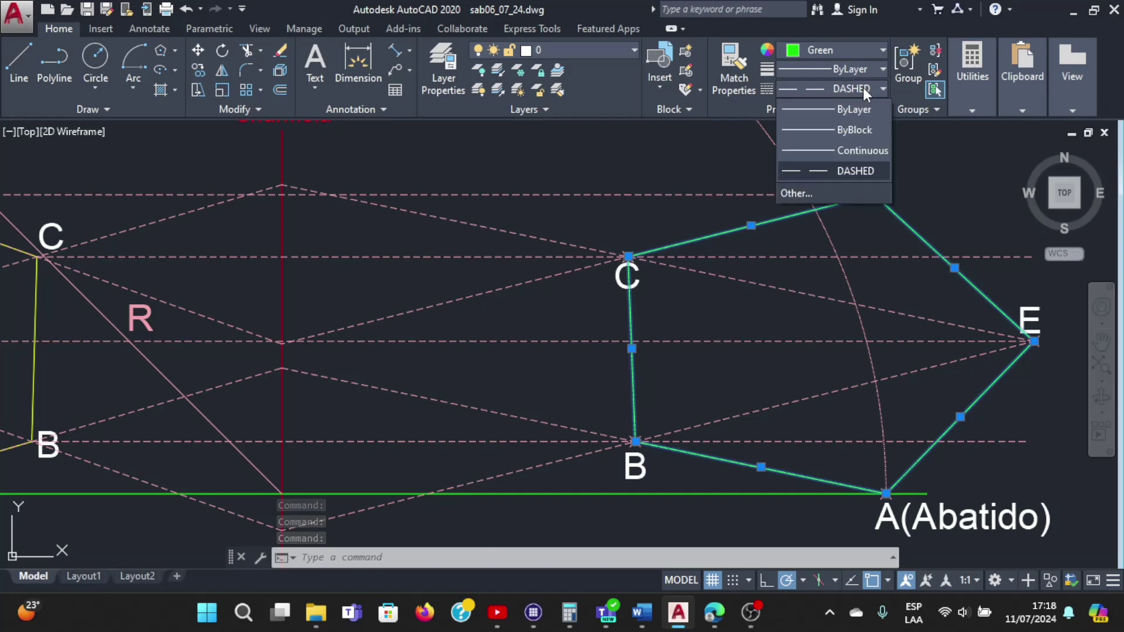
pyautogui.click(844, 114)
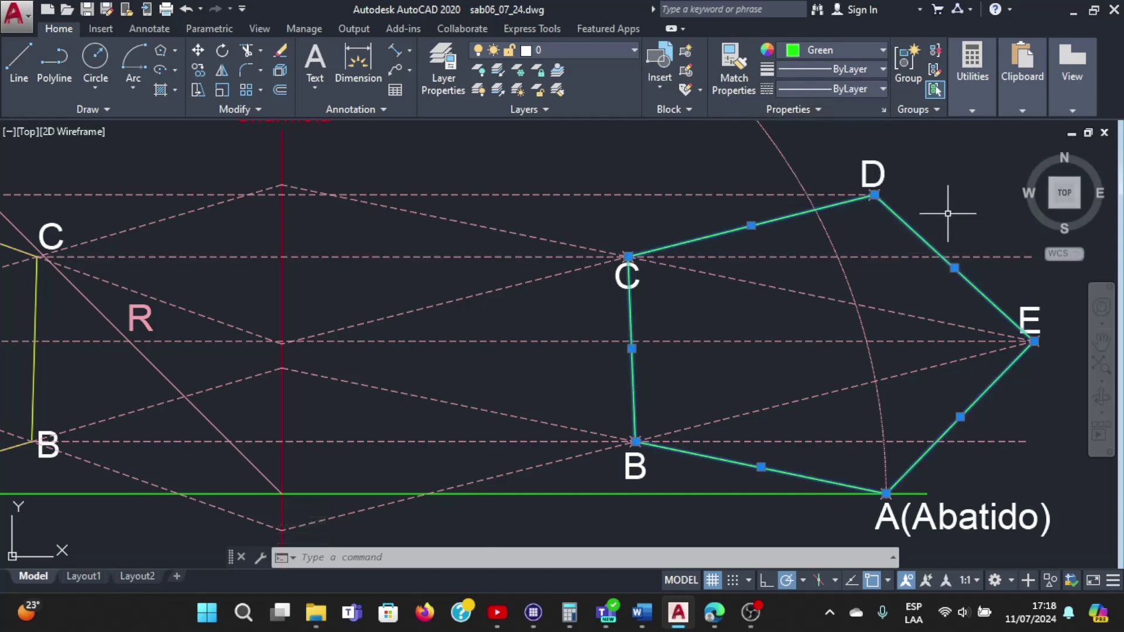
pyautogui.scroll(-5, 948, 214)
pyautogui.scroll(3, 959, 231)
# Zoom out to review both pentagon figures and save sab06_07_24.dwg
pyautogui.press('Escape')
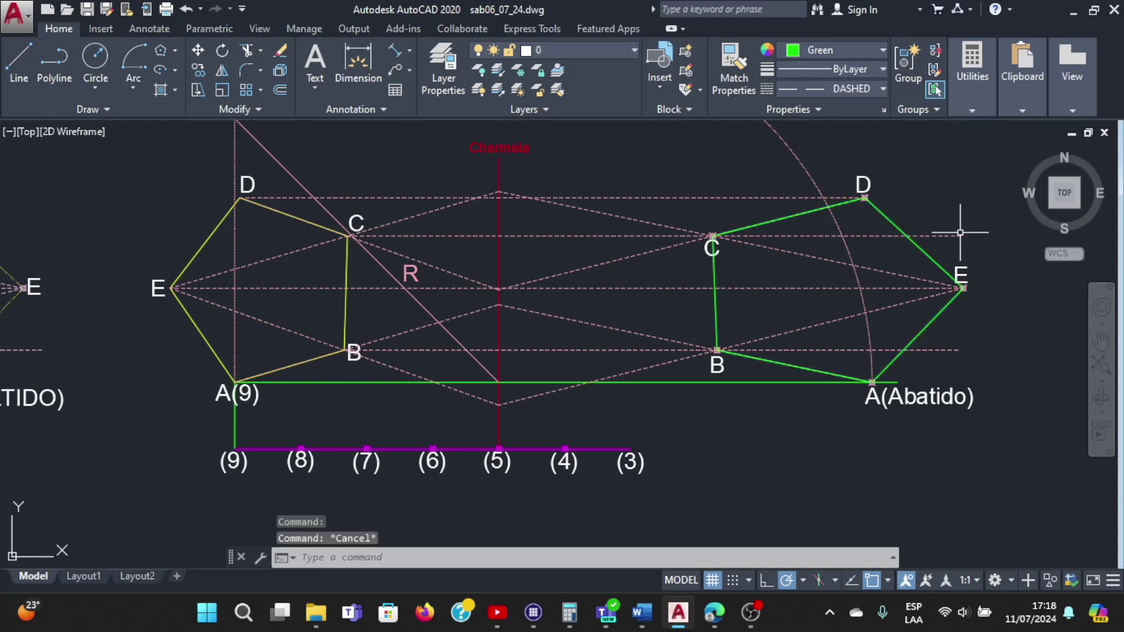
pyautogui.scroll(-2, 962, 221)
pyautogui.scroll(-1, 949, 201)
pyautogui.scroll(1, 950, 204)
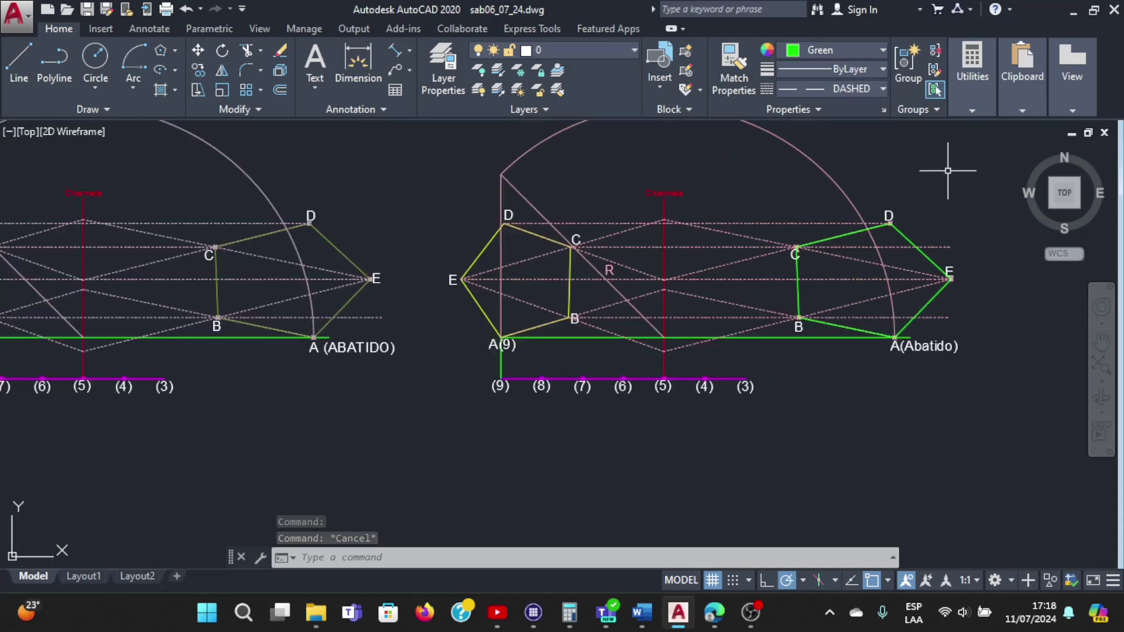
pyautogui.scroll(-4, 948, 171)
pyautogui.scroll(4, 946, 159)
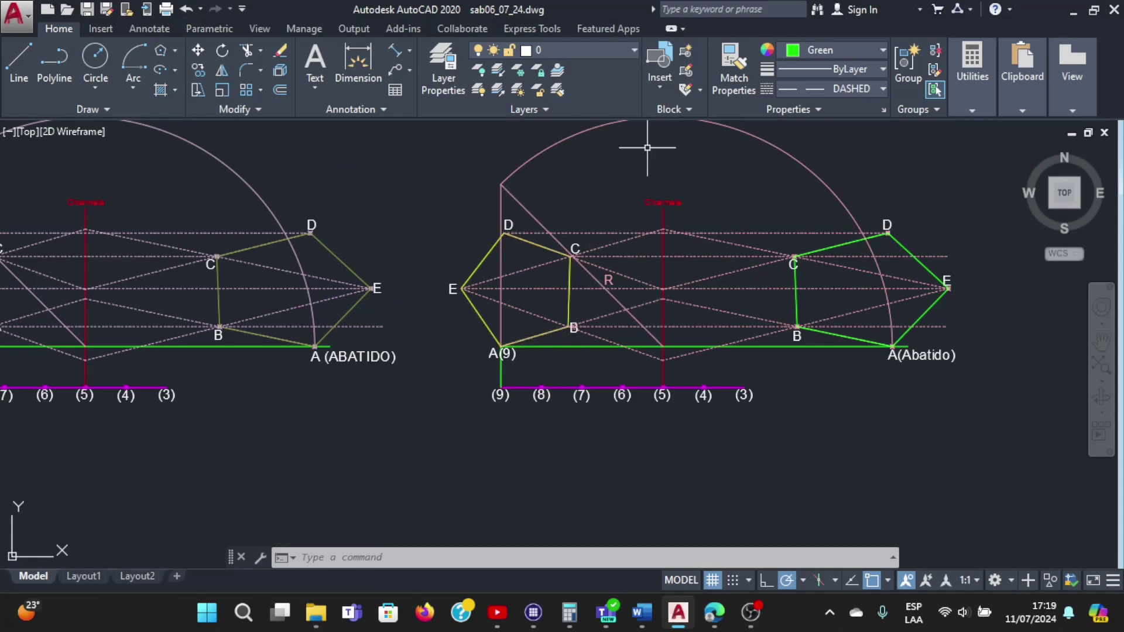
pyautogui.scroll(-5, 647, 148)
pyautogui.scroll(3, 663, 179)
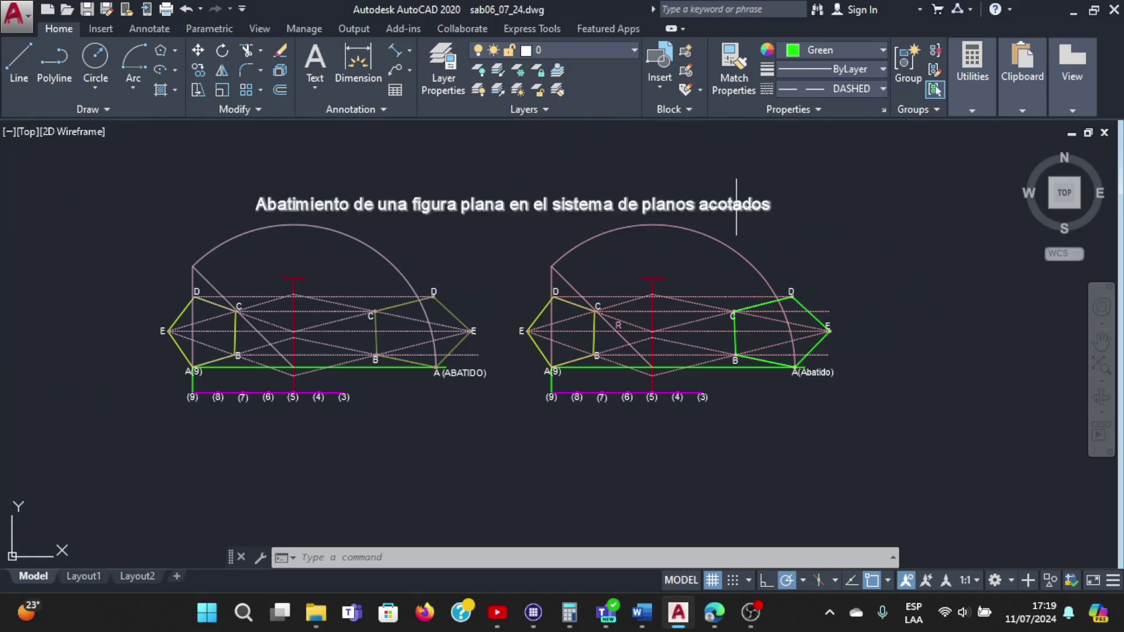
pyautogui.scroll(2, 748, 263)
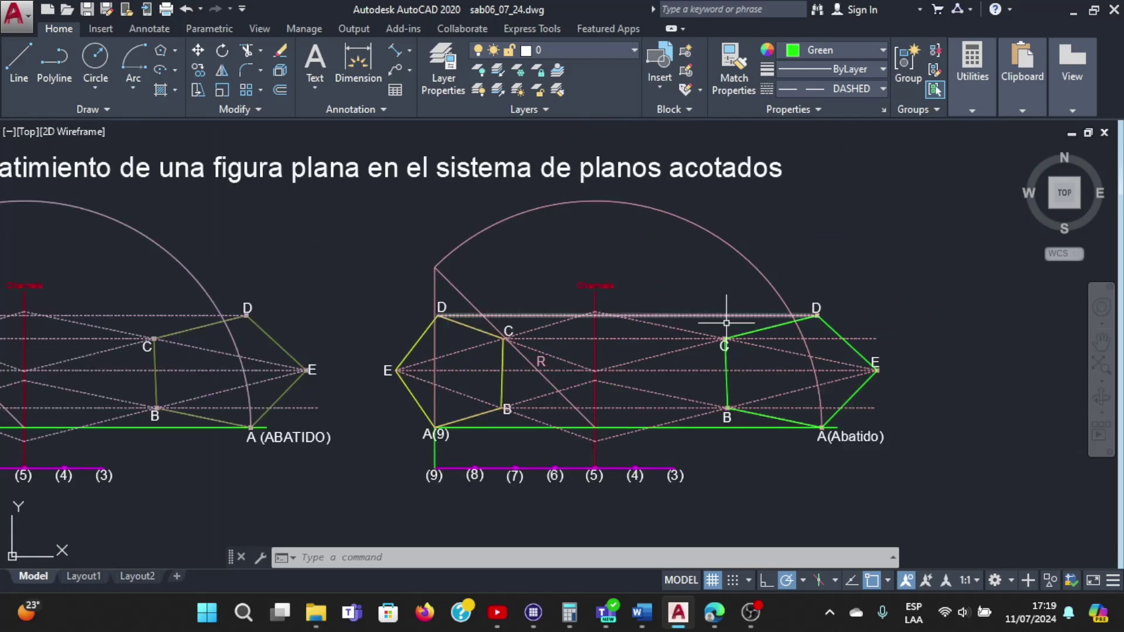
pyautogui.scroll(-2, 767, 374)
pyautogui.scroll(4, 684, 440)
pyautogui.scroll(2, 683, 440)
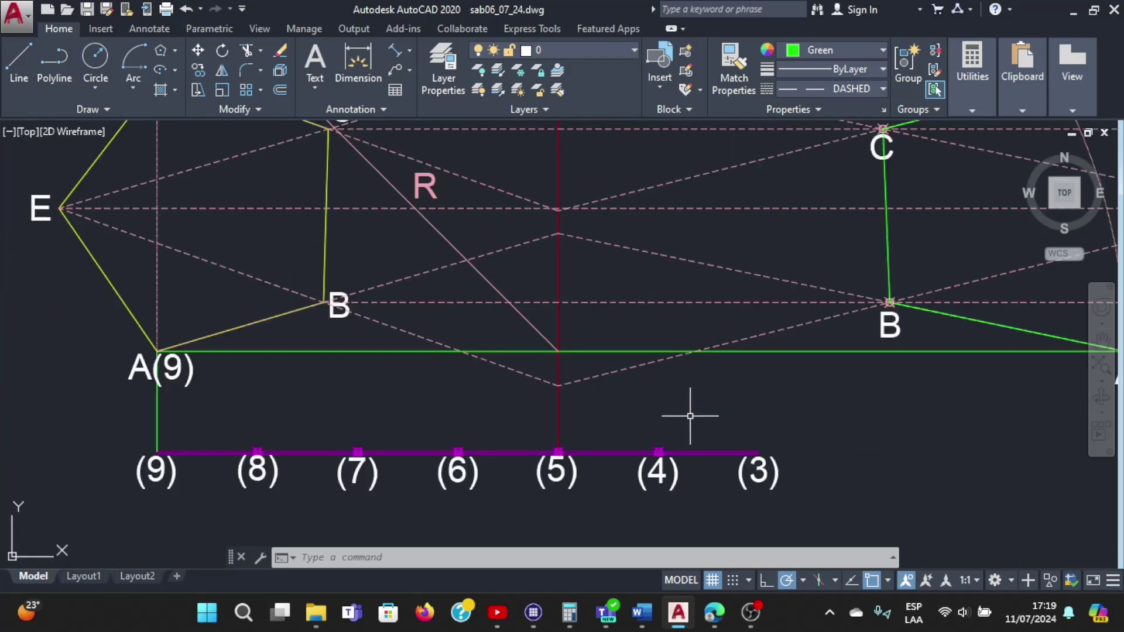
pyautogui.scroll(-2, 690, 414)
pyautogui.scroll(-2, 694, 393)
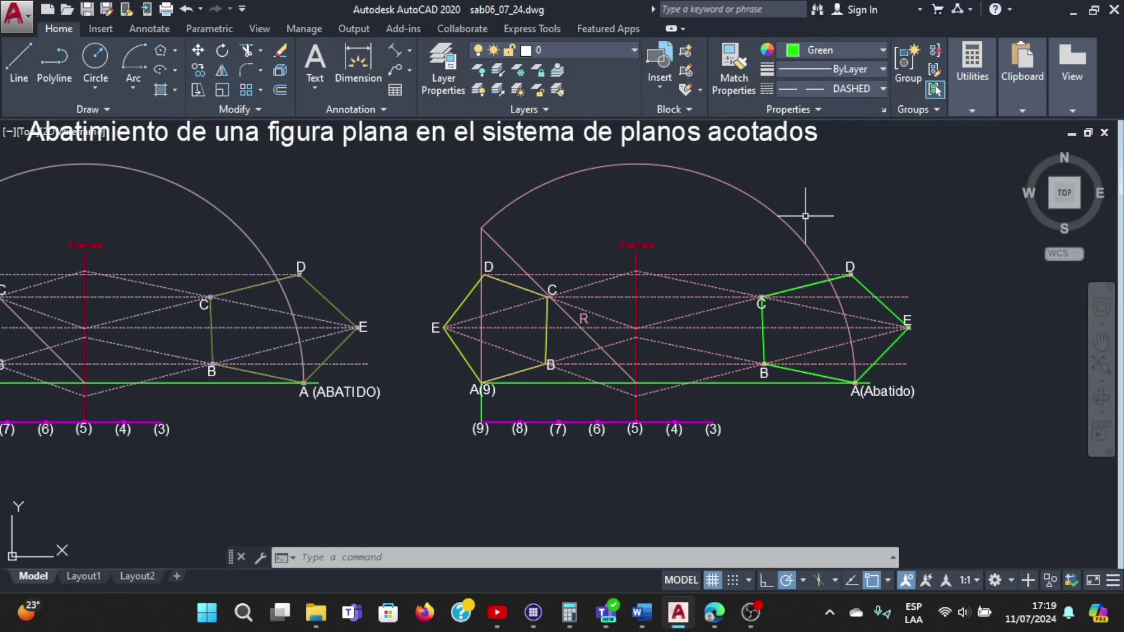
pyautogui.click(26, 15)
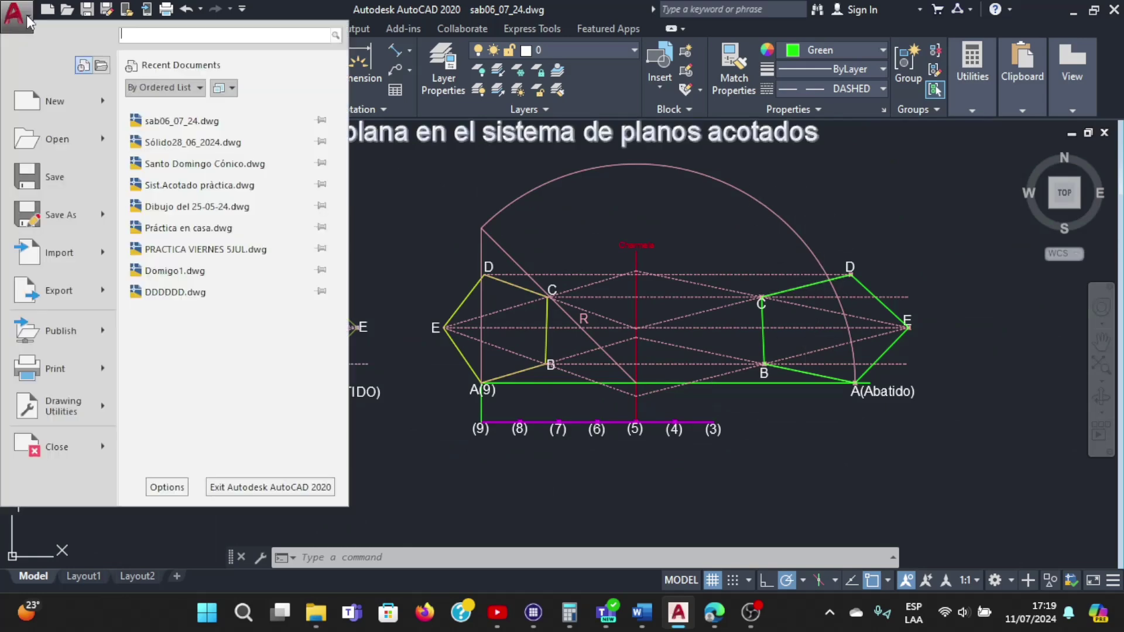
pyautogui.click(47, 186)
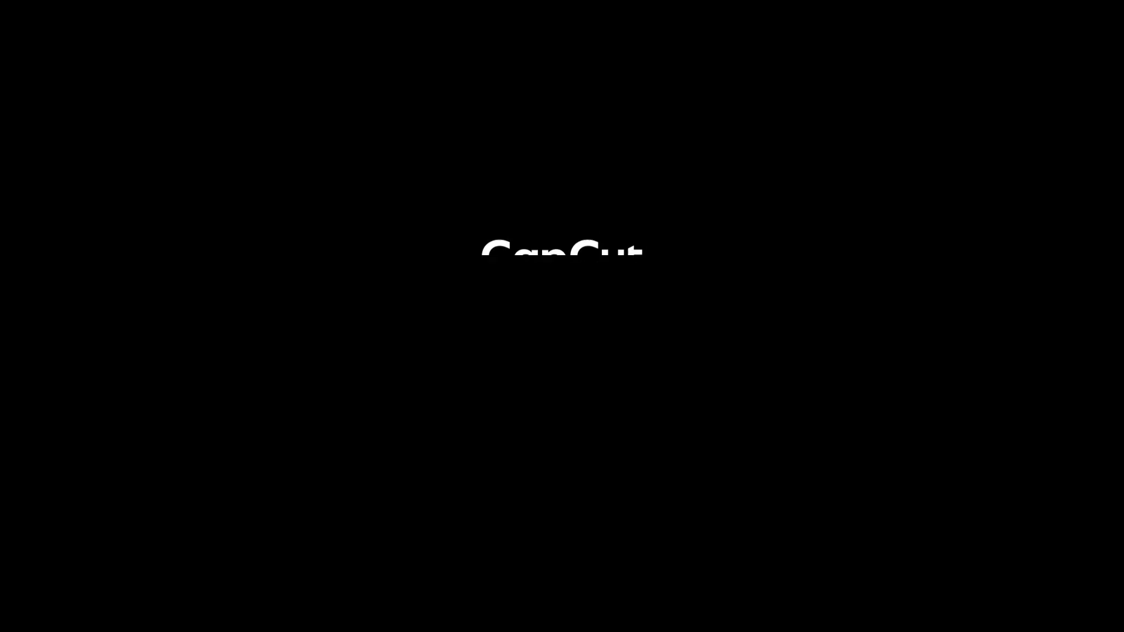